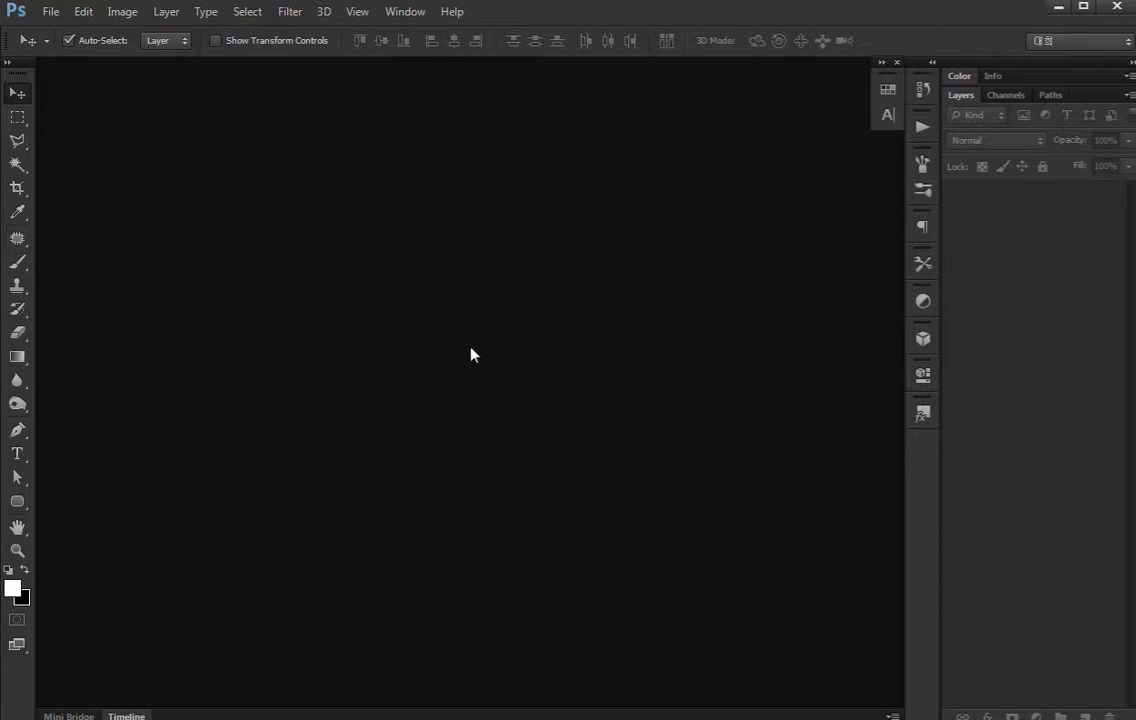
Create a new 600×600 px document named 'icon'
key("ctrl+n")
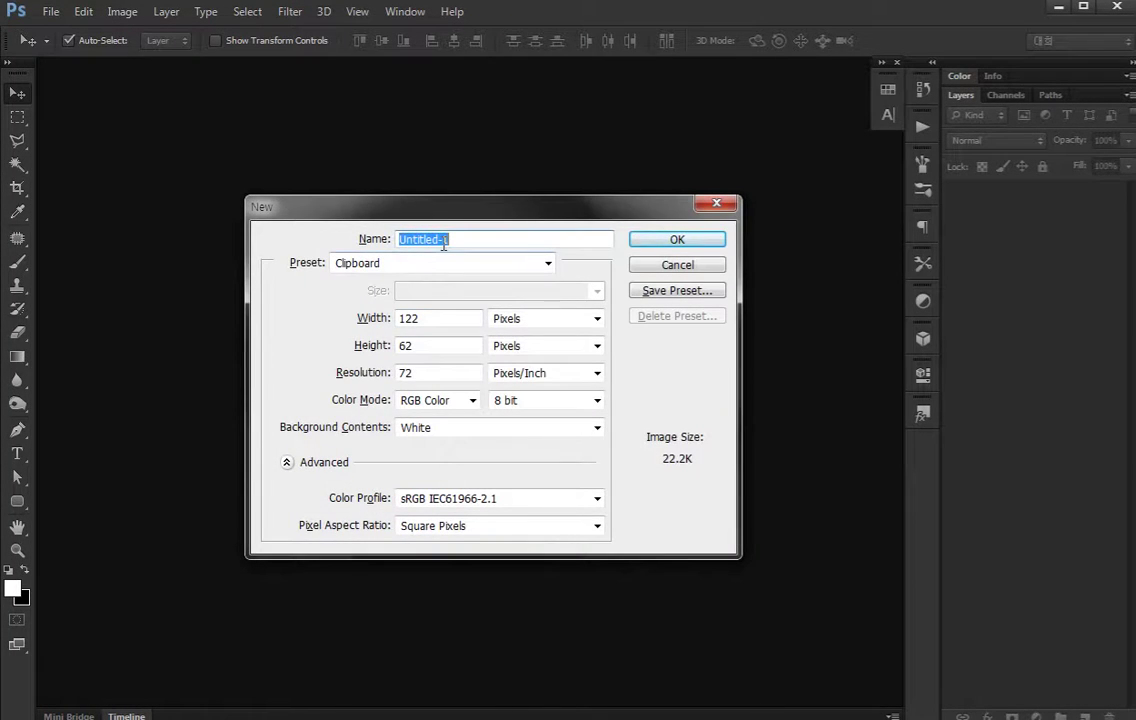
type("icon")
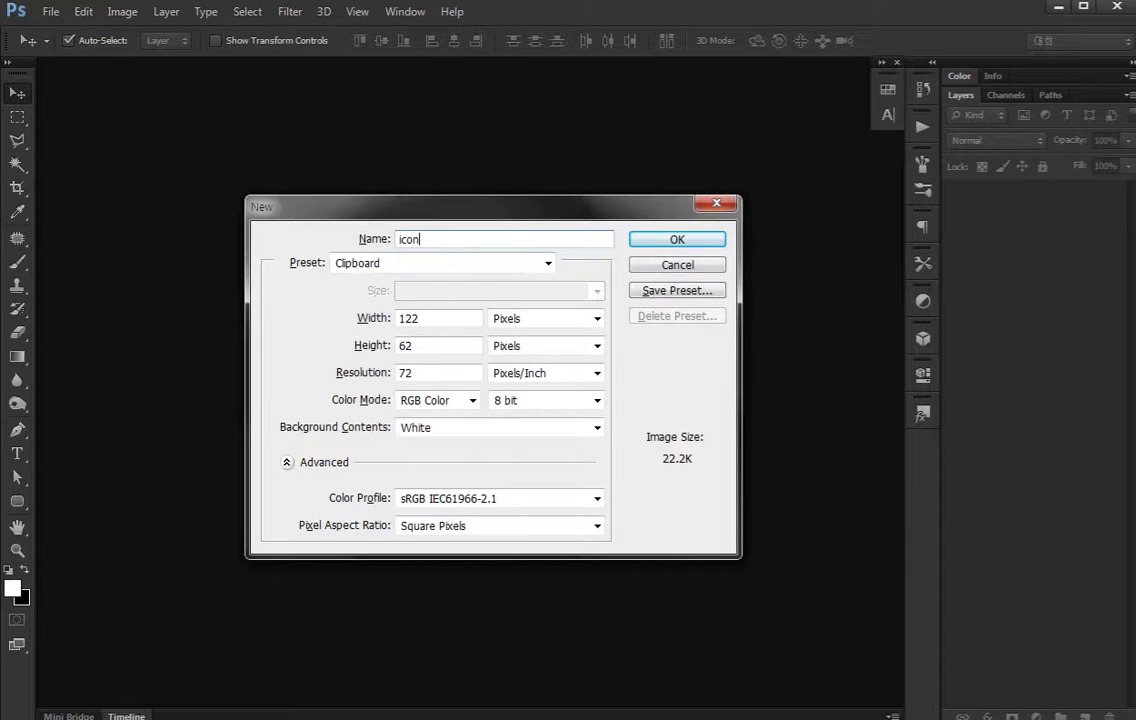
key("Tab")
key("Tab")
type("600")
key("Tab")
type("600")
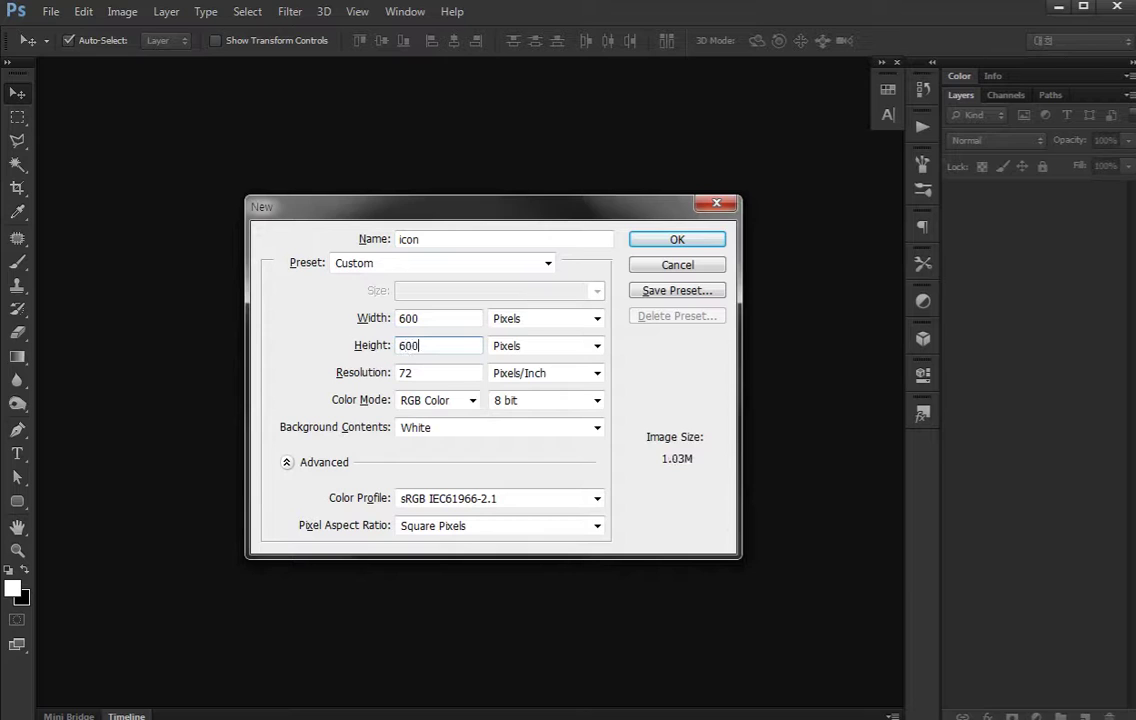
left_click(680, 242)
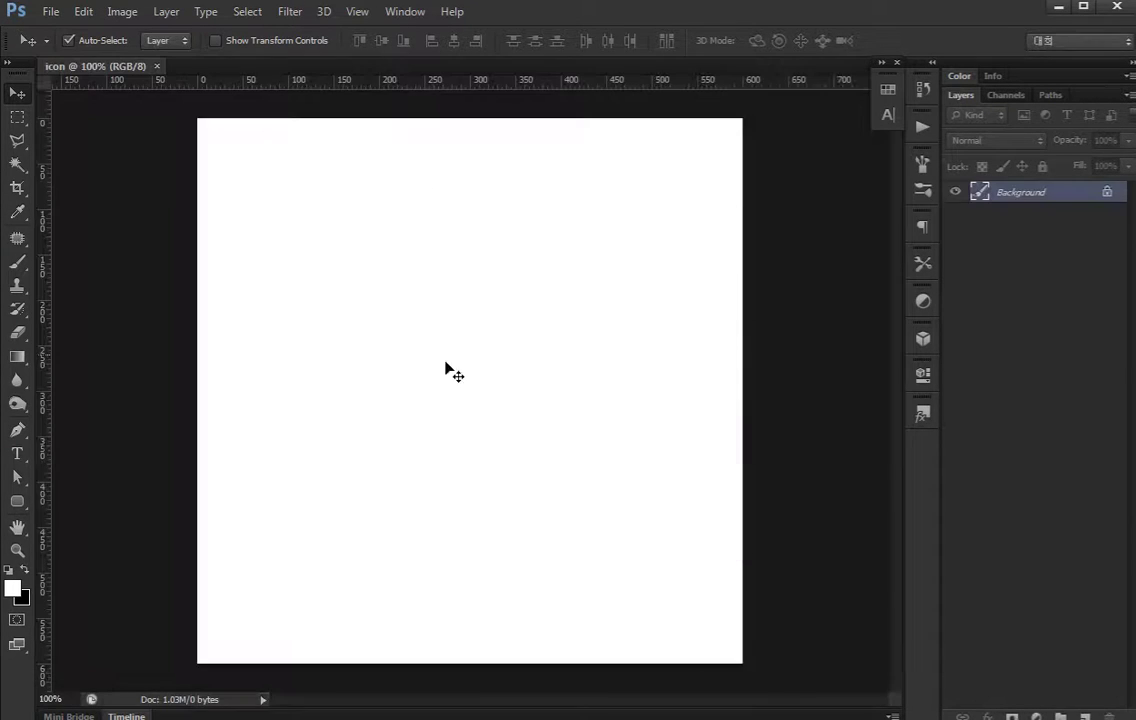
Darken the white background to dark grey with Hue/Saturation Lightness -82
key("ctrl+u")
left_click_drag(870, 594, 794, 600)
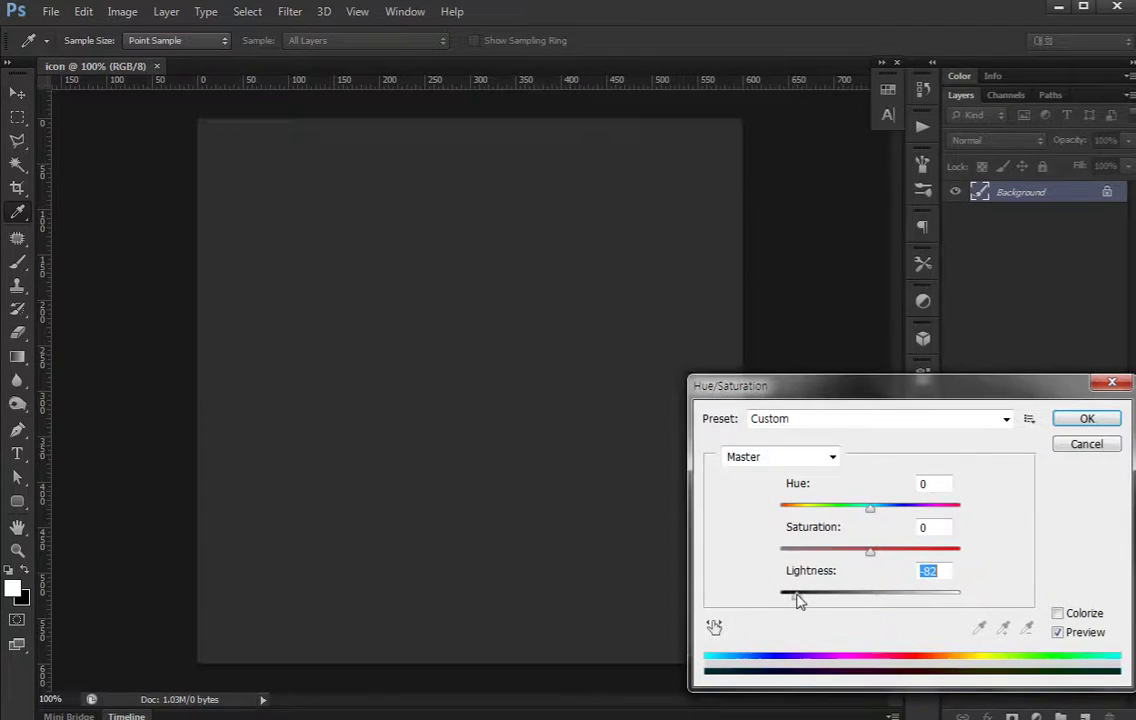
left_click(1084, 418)
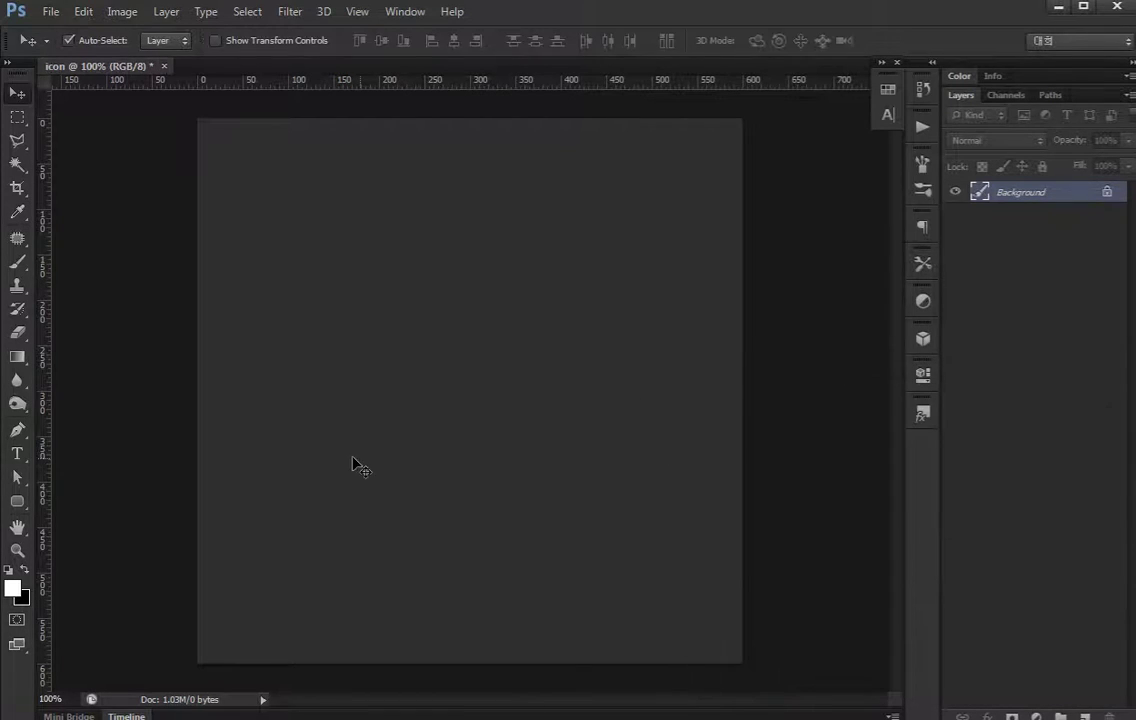
Draw a trial rounded square with an 8 px corner radius, then undo it
left_click(18, 502)
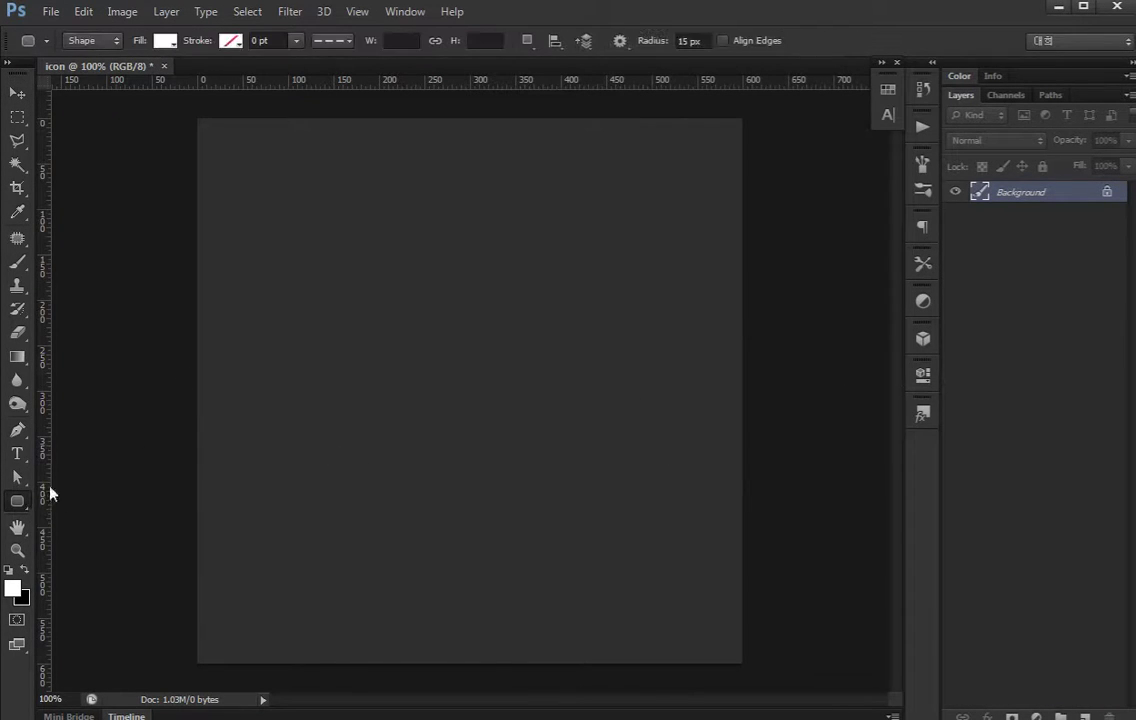
left_click(704, 40)
type("8")
key("Return")
left_click_drag(298, 260, 387, 352)
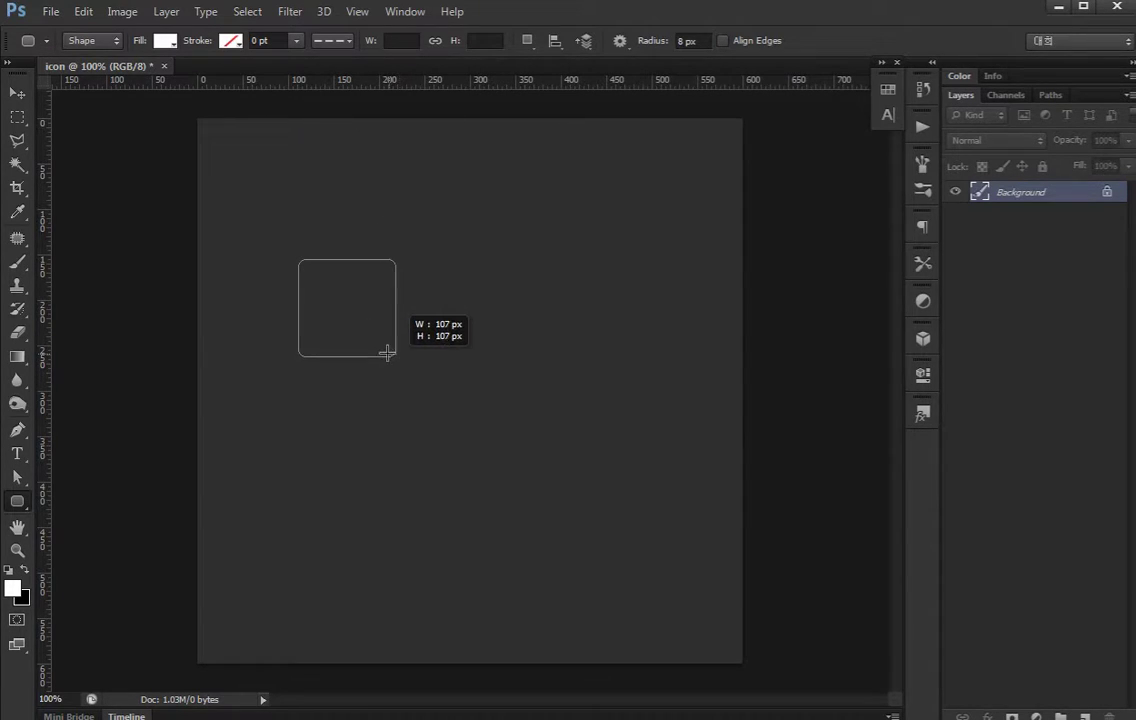
left_click_drag(387, 352, 385, 345)
key("ctrl+z")
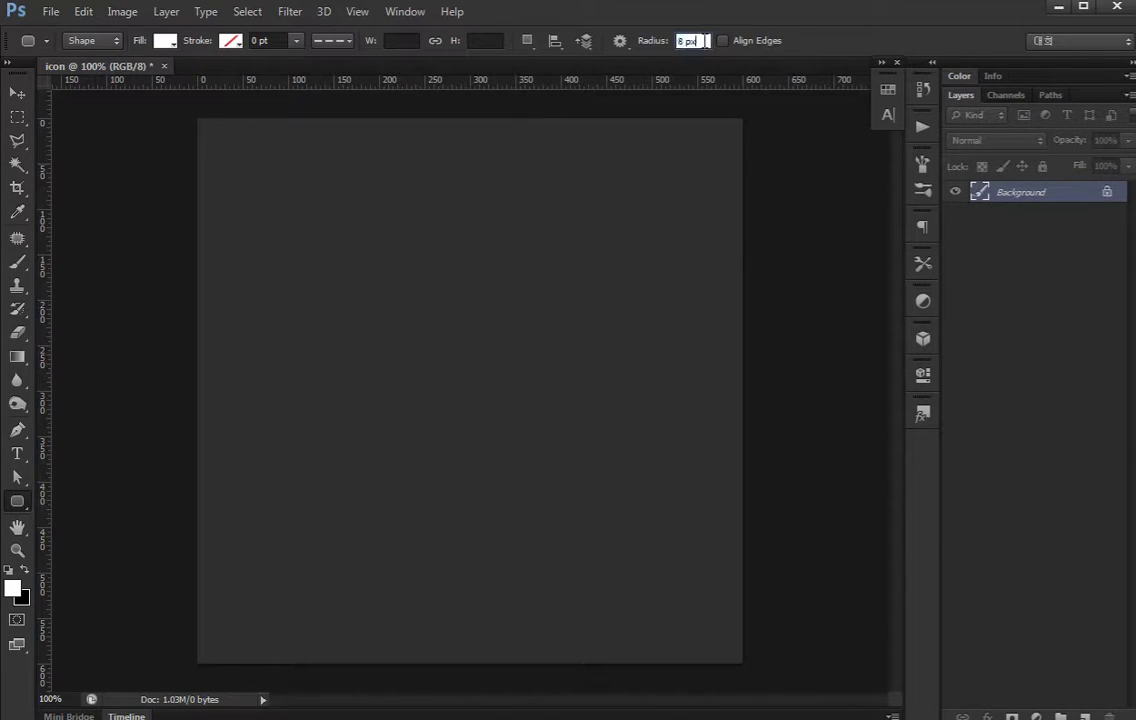
Draw a rounded square with 20 px radius in the upper-left and zoom in
type("20")
key("Return")
mouse_move(296, 237)
left_mouse_down()
mouse_move(398, 342)
mouse_move(458, 426)
left_mouse_up()
key("ctrl+plus")
Deselect, then reselect the rounded square's path with Direct Selection
key("v")
left_click(1024, 294)
key("a")
left_click(393, 234)
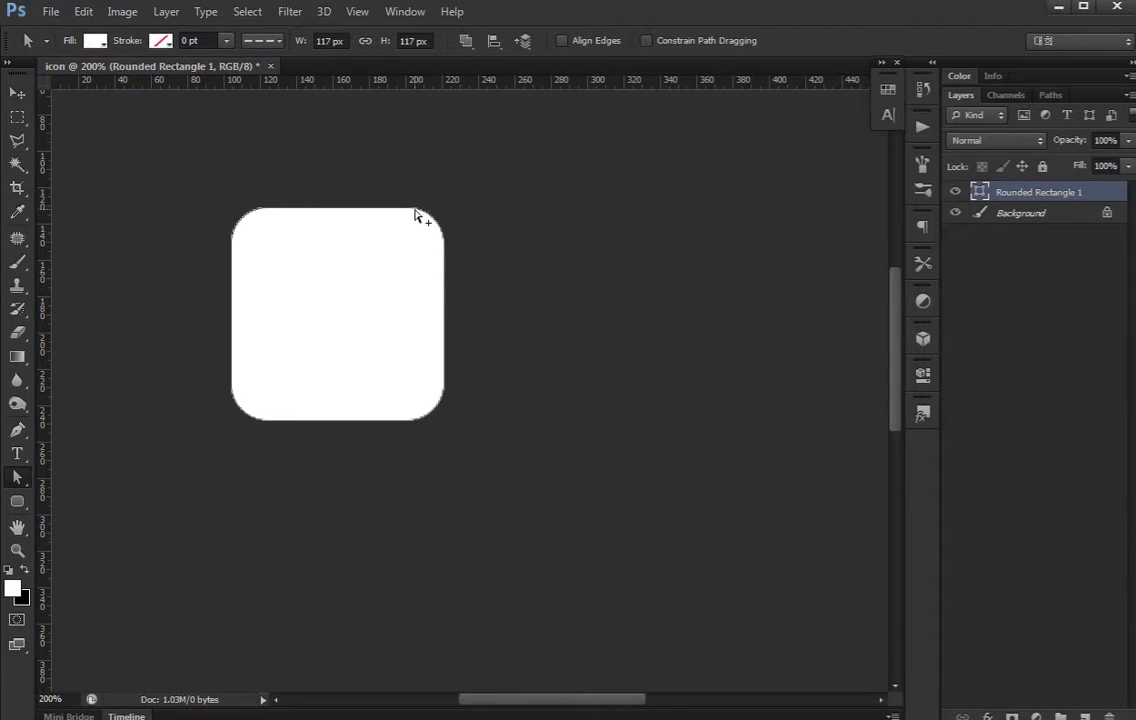
Convert all four rounded corners into straight chamfers, forming an octagon
left_click_drag(390, 223, 449, 172)
left_click_drag(446, 246, 445, 244)
left_click(445, 386)
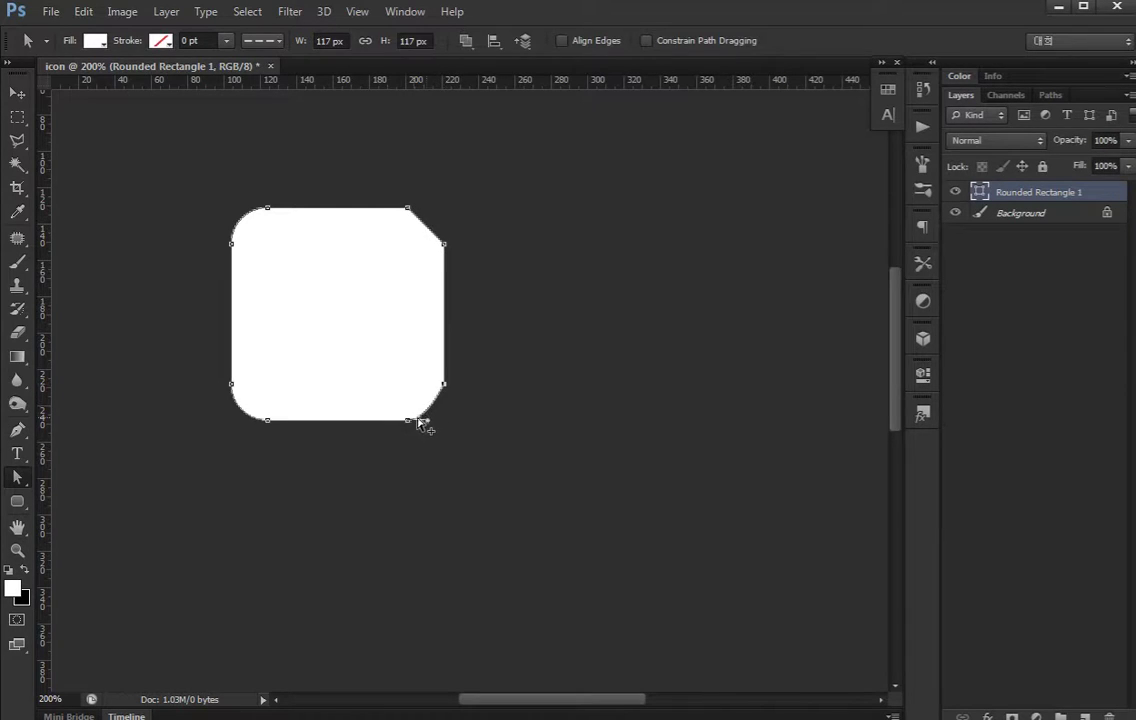
left_click(231, 385)
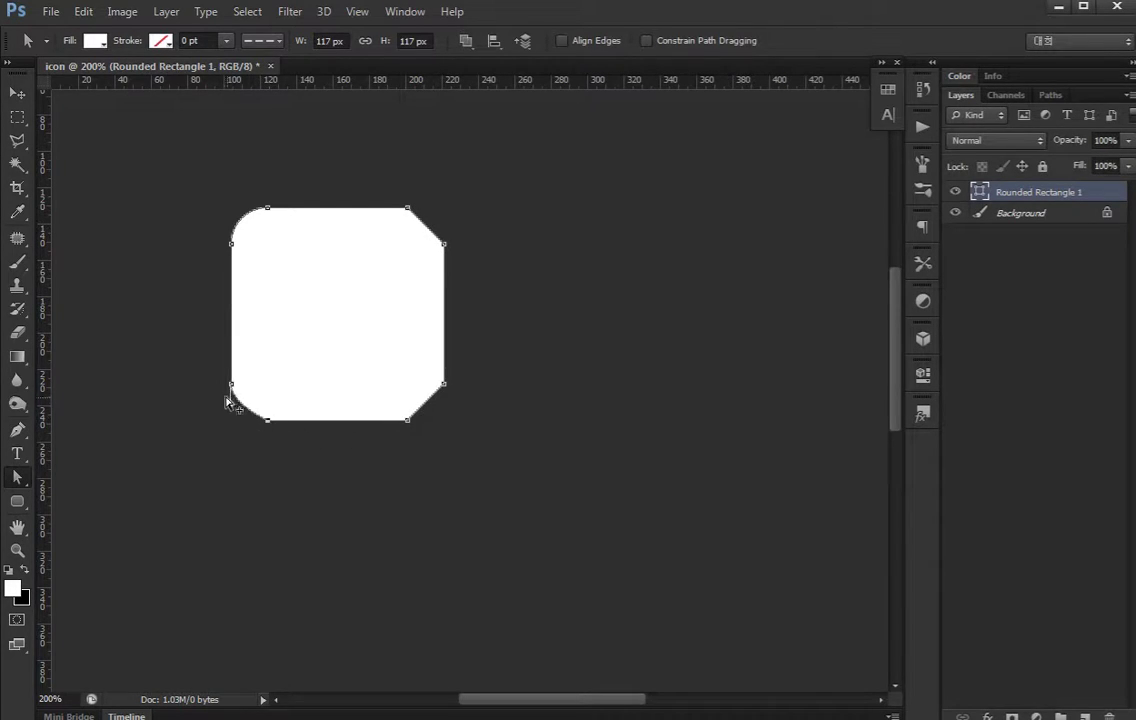
left_click(232, 244)
left_click(268, 210)
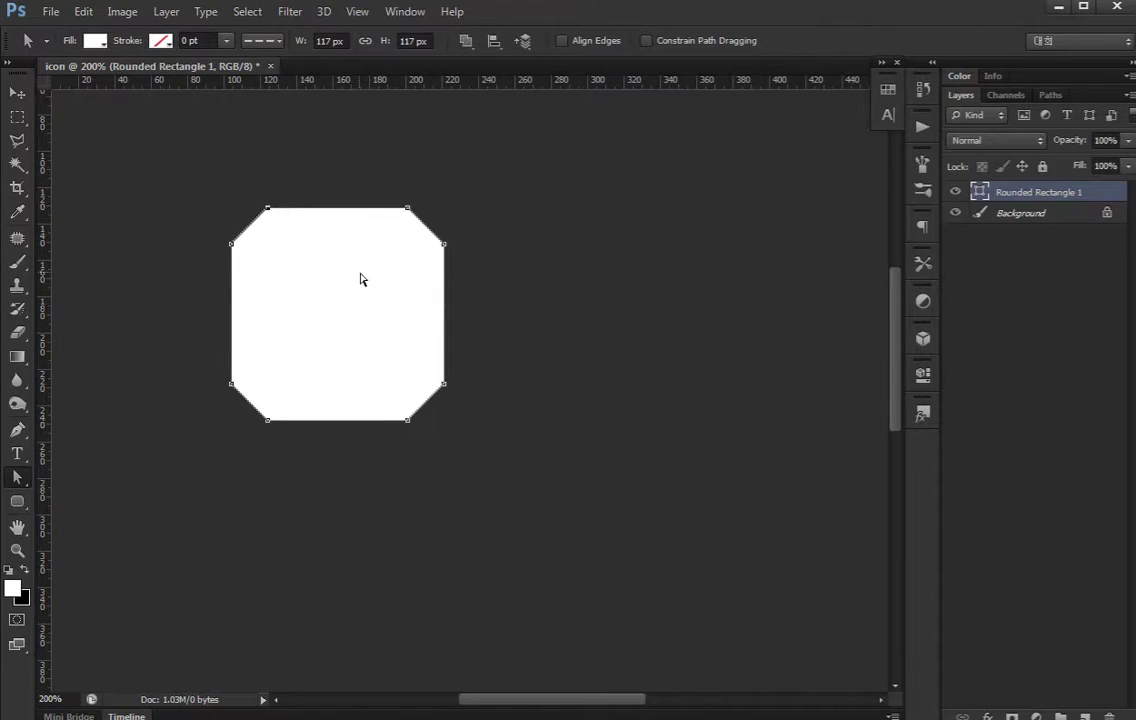
Duplicate the octagon, scale the copy down to 80%, and select the inner copy
key("v")
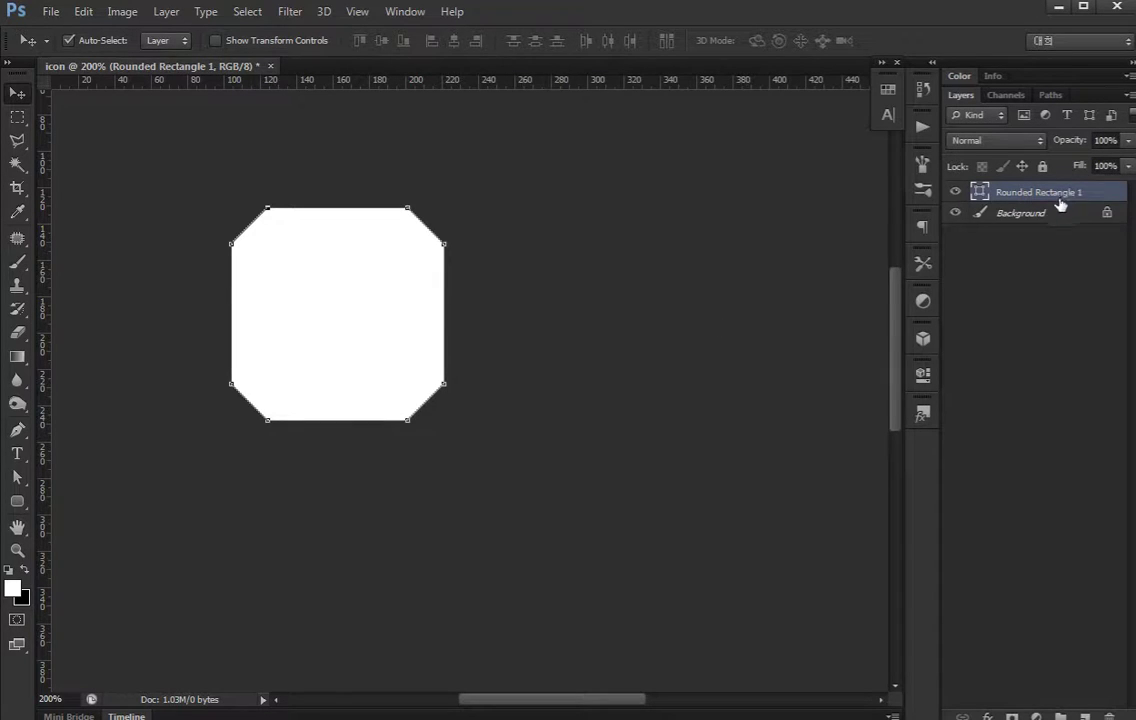
key("a")
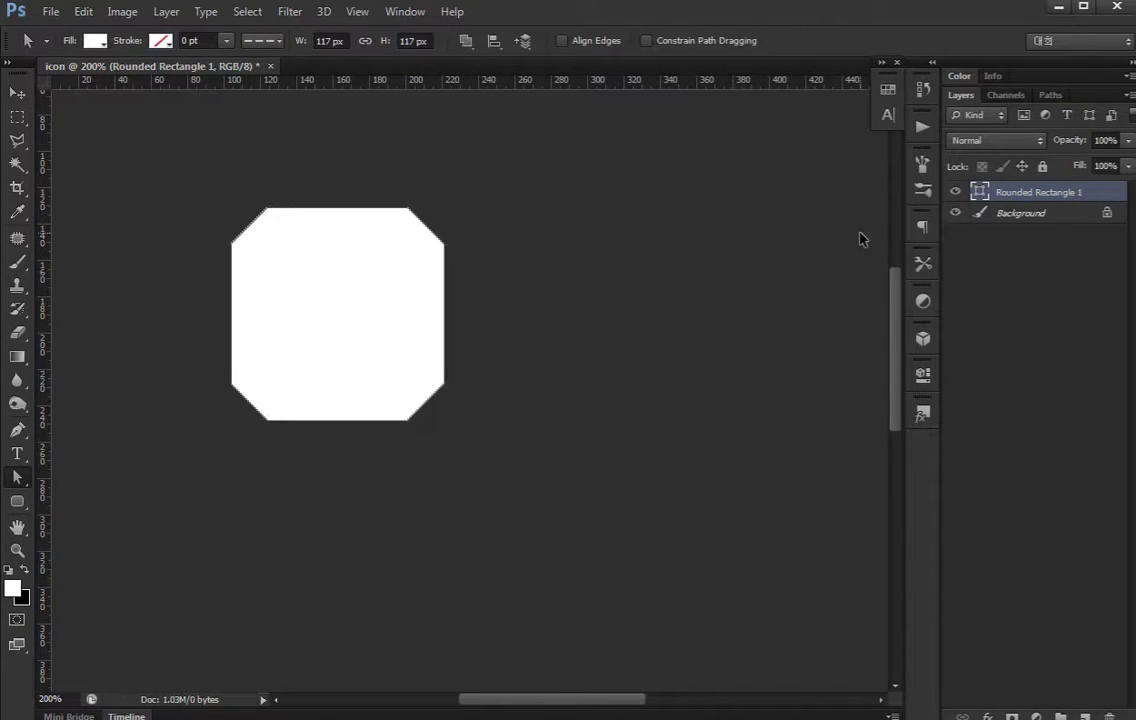
key("ctrl+j")
key("ctrl+t")
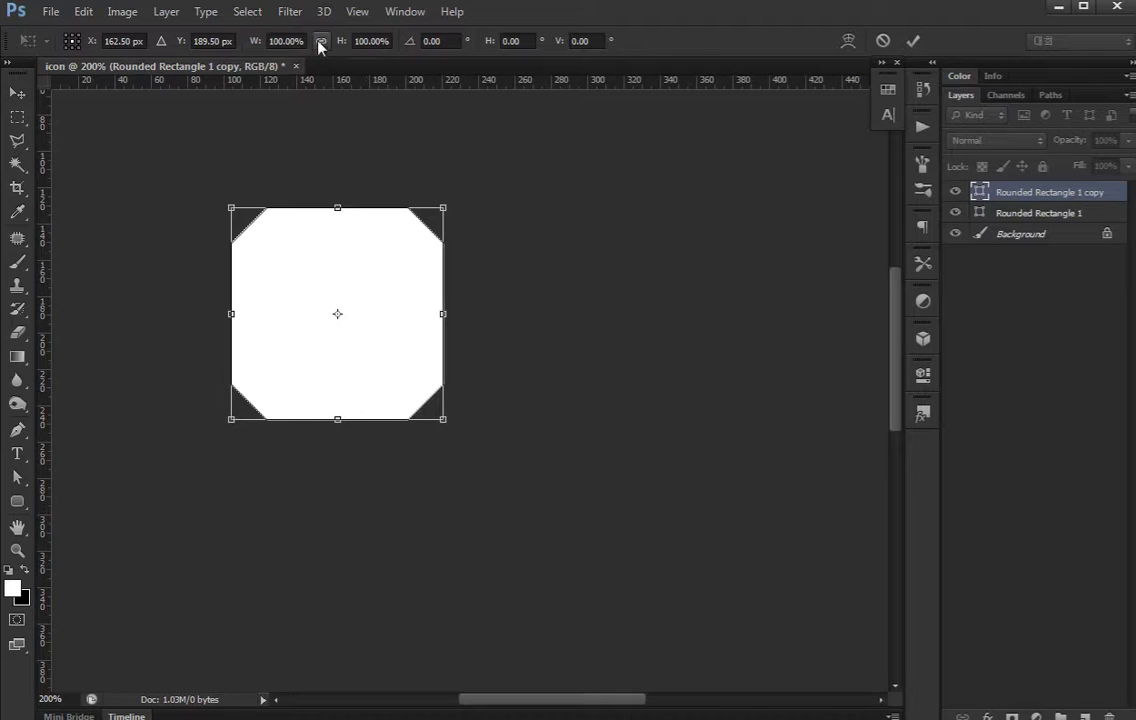
left_click(290, 40)
type("80")
key("Return")
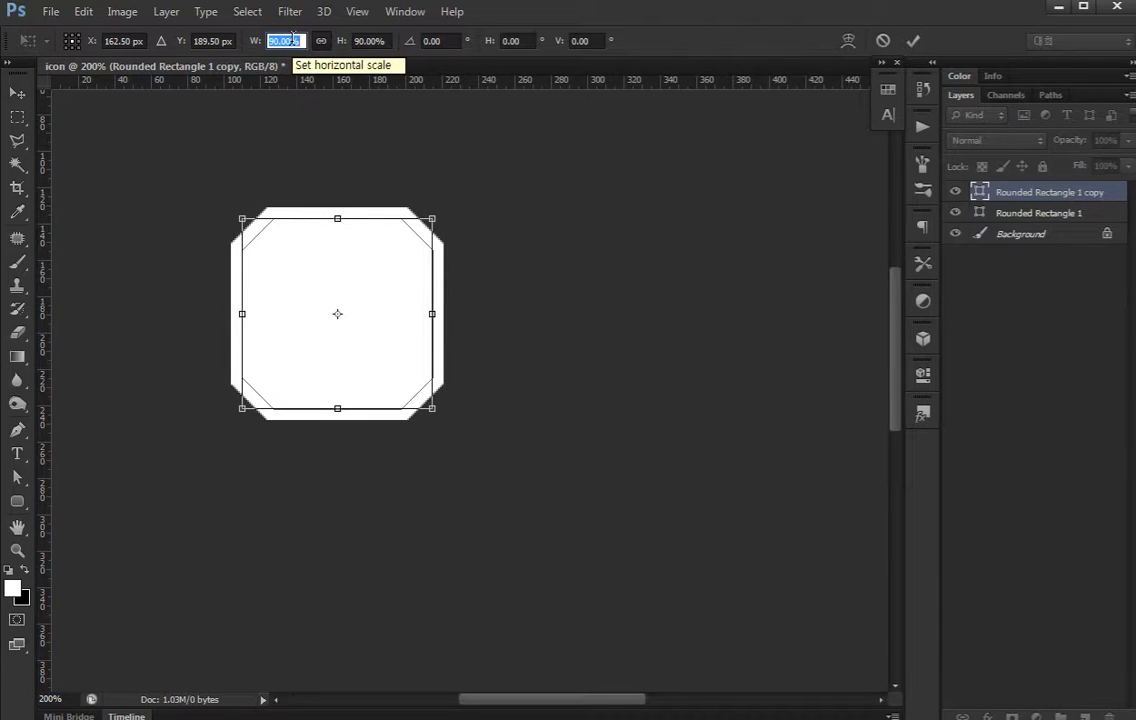
key("Return")
key("v")
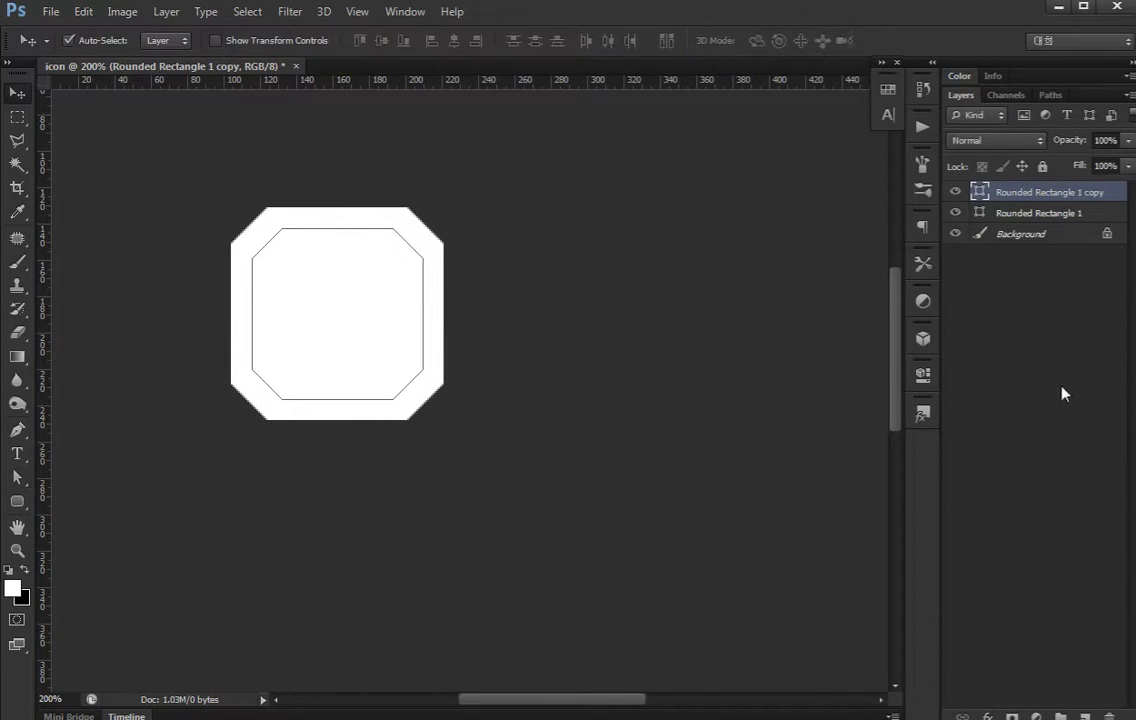
left_click(1065, 393)
left_click(372, 296)
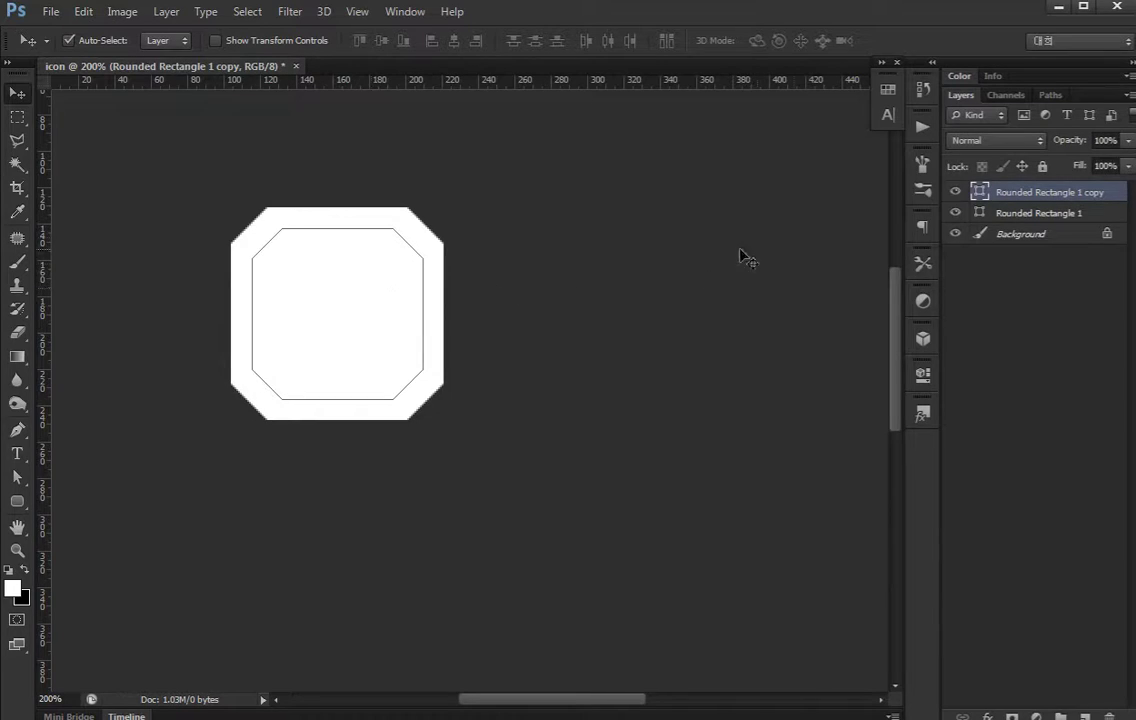
Set the Rounded Rectangle 1 fill to muted dark brown #655a48, keeping the copy white
double_click(979, 213)
left_click(89, 310)
left_click(345, 315)
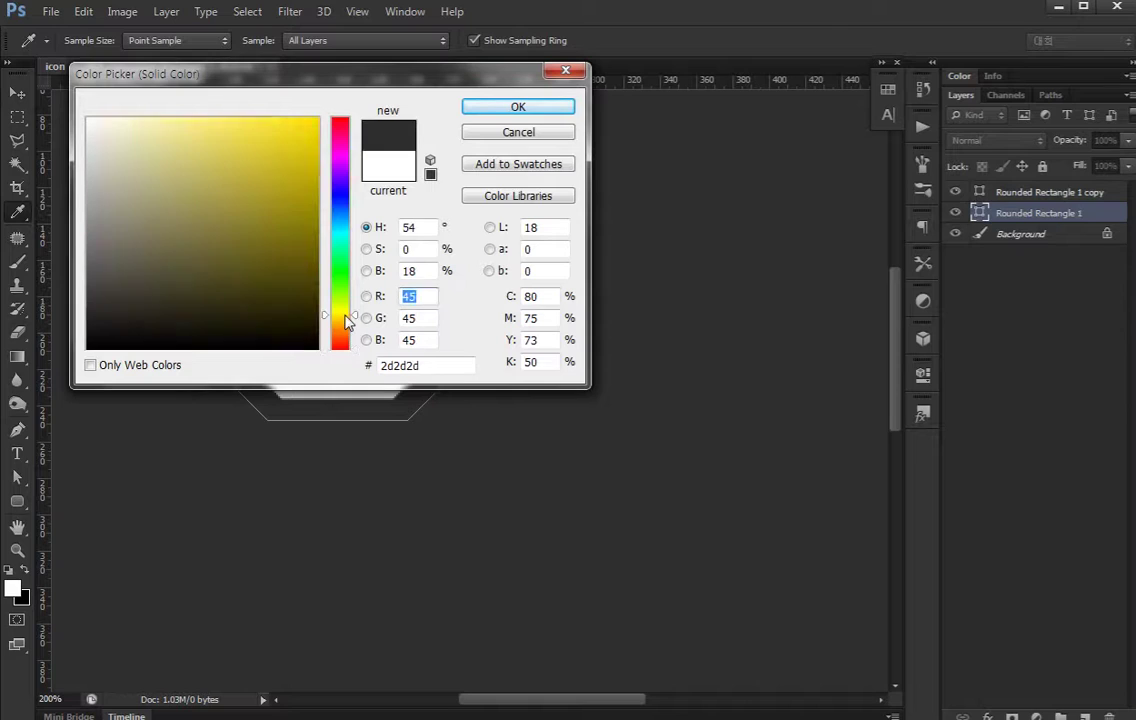
mouse_move(91, 304)
left_mouse_down()
mouse_move(144, 241)
mouse_move(172, 256)
left_mouse_up()
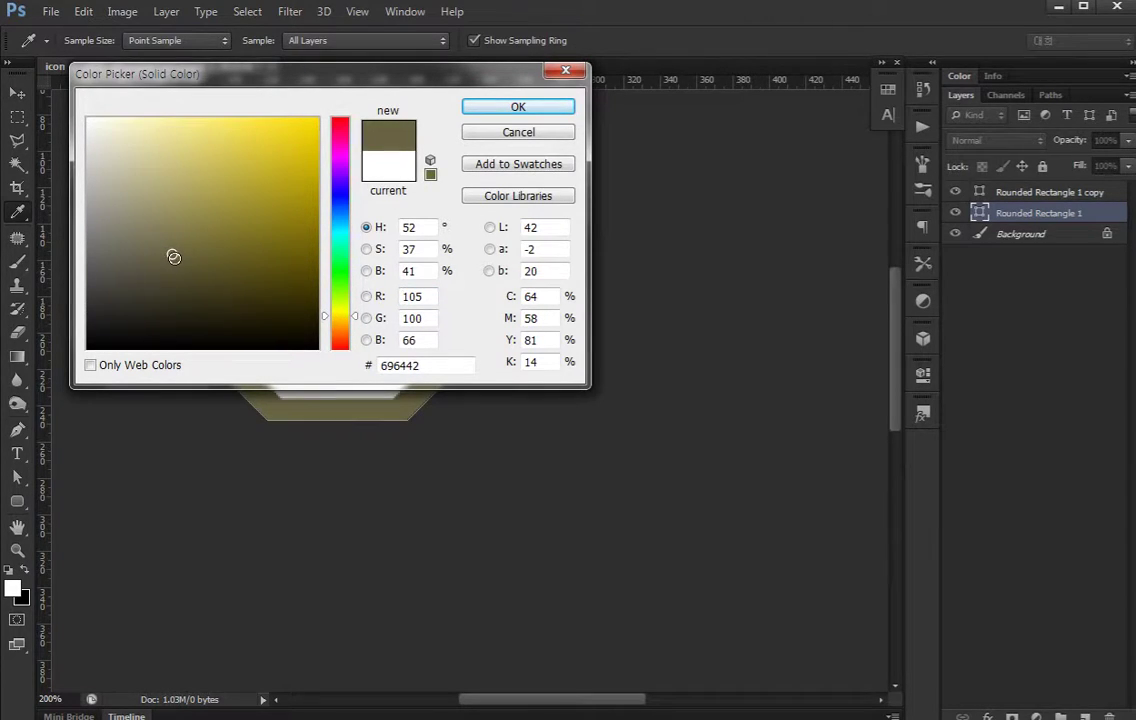
left_click_drag(340, 322, 340, 319)
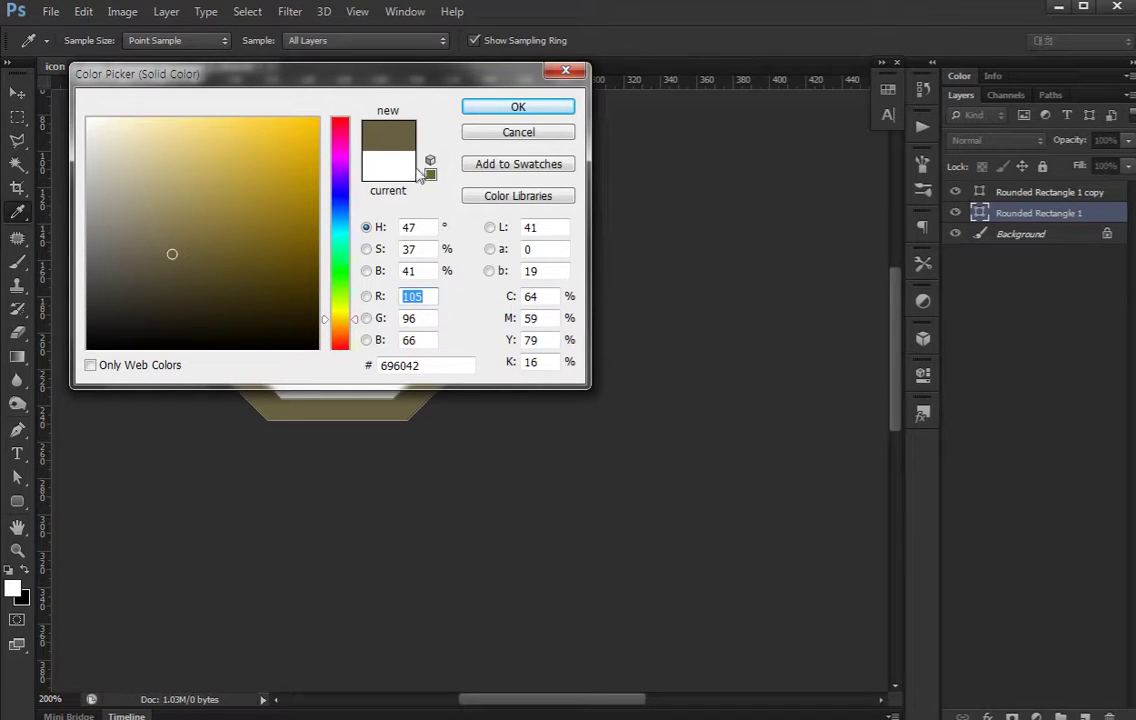
left_click(145, 271)
left_click(345, 326)
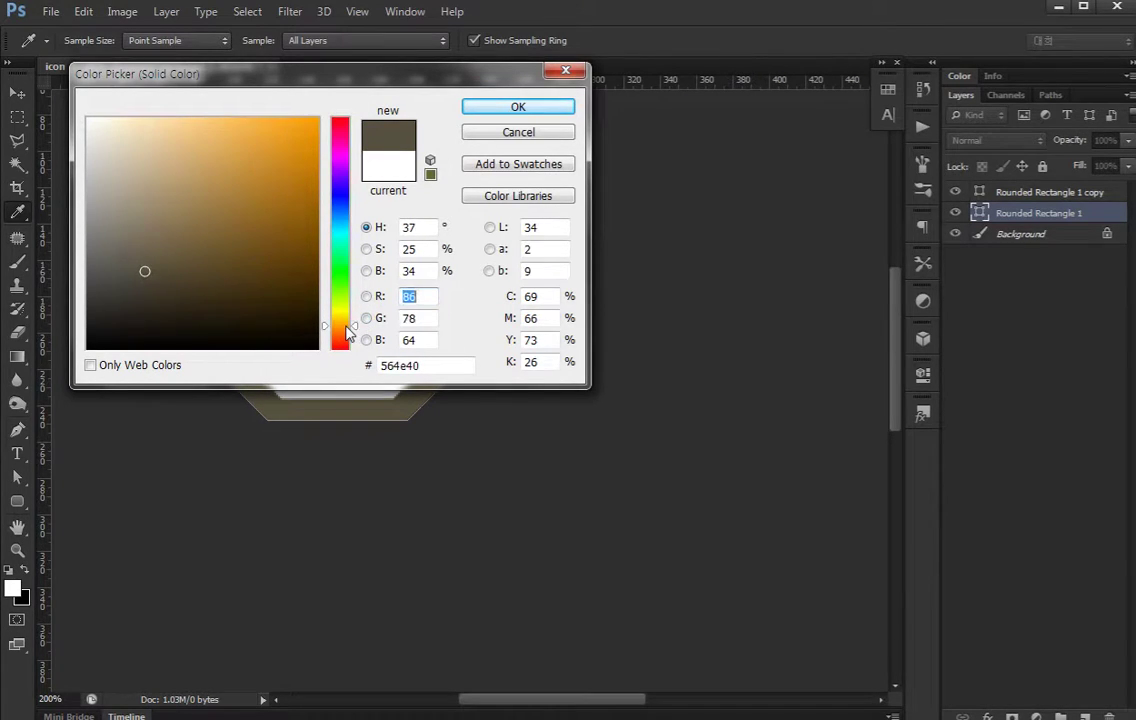
left_click(154, 257)
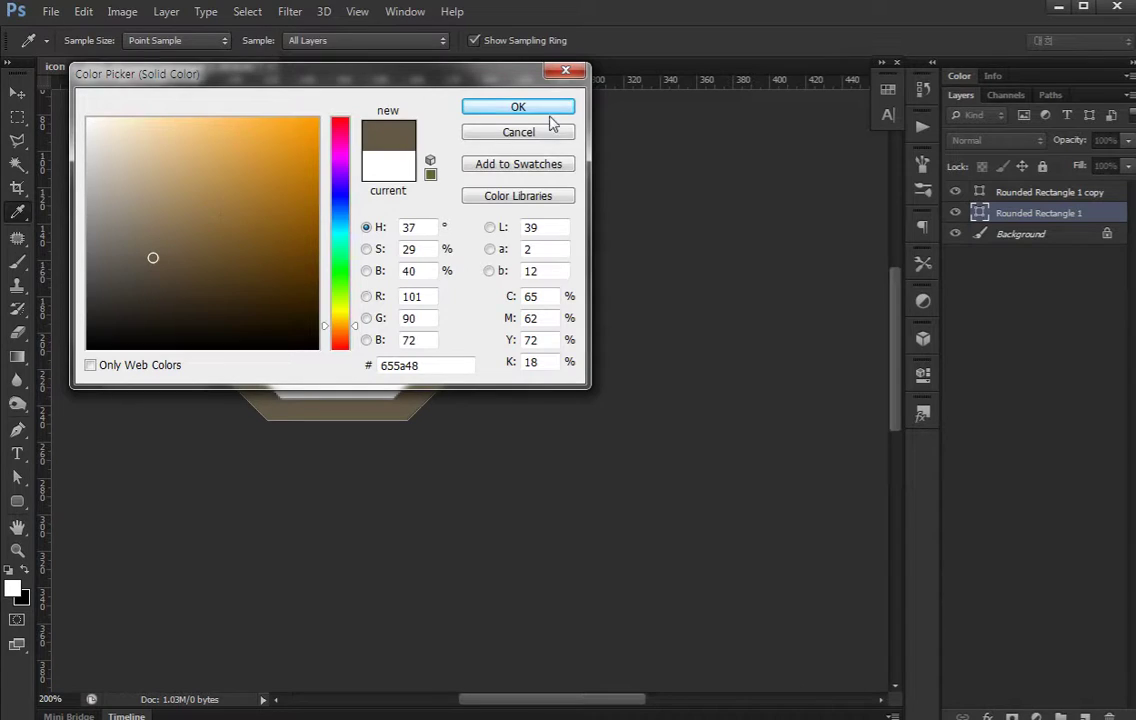
left_click(470, 110)
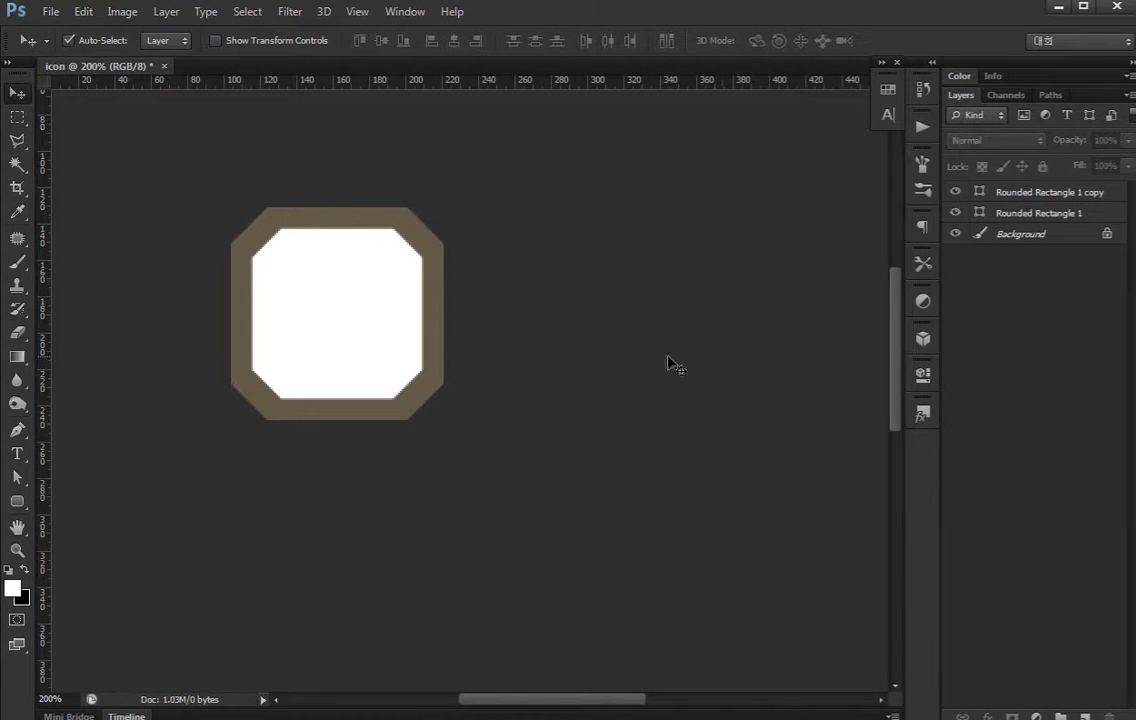
left_click(371, 325)
Add a Gradient Overlay to the inner octagon and open its gradient for editing
left_click_drag(305, 315, 342, 347)
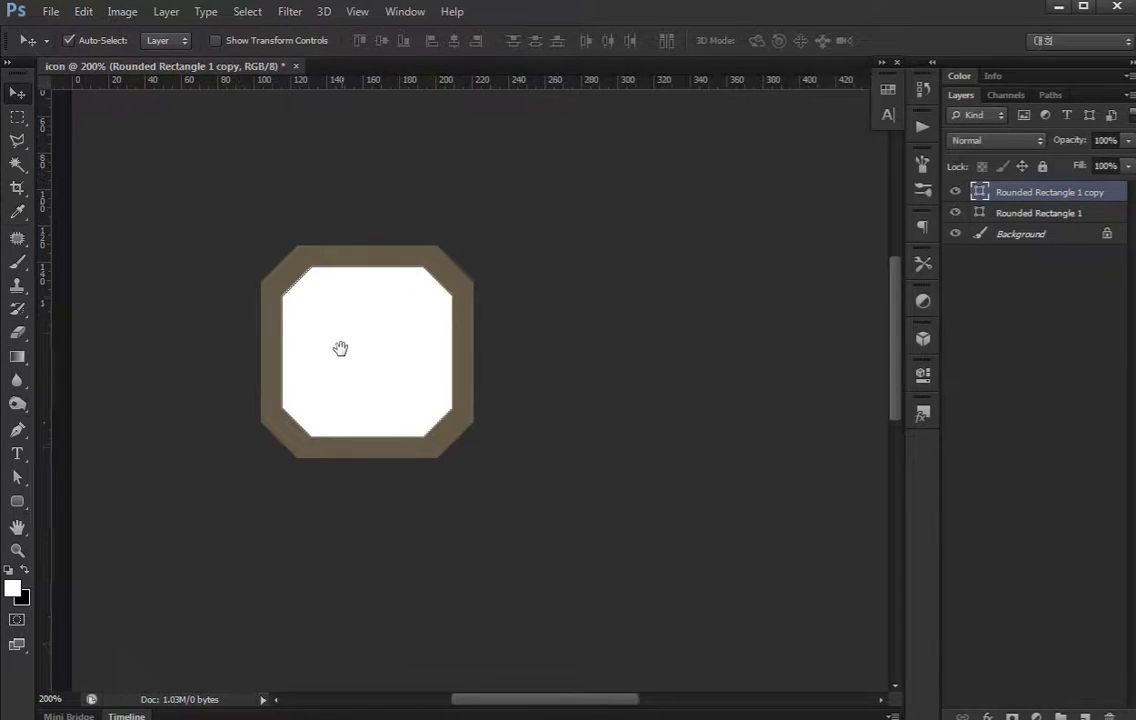
scroll(345, 348, "up", 2)
scroll(421, 373, "down", 1)
left_click_drag(421, 373, 433, 381)
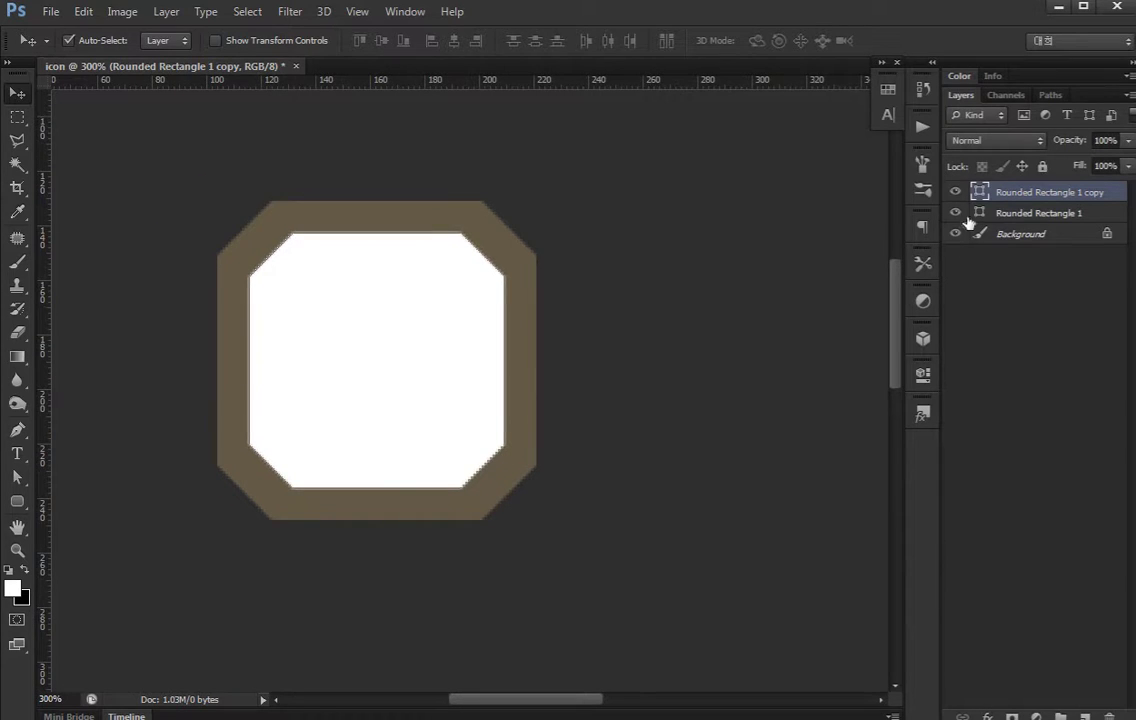
double_click(981, 193)
key("Escape")
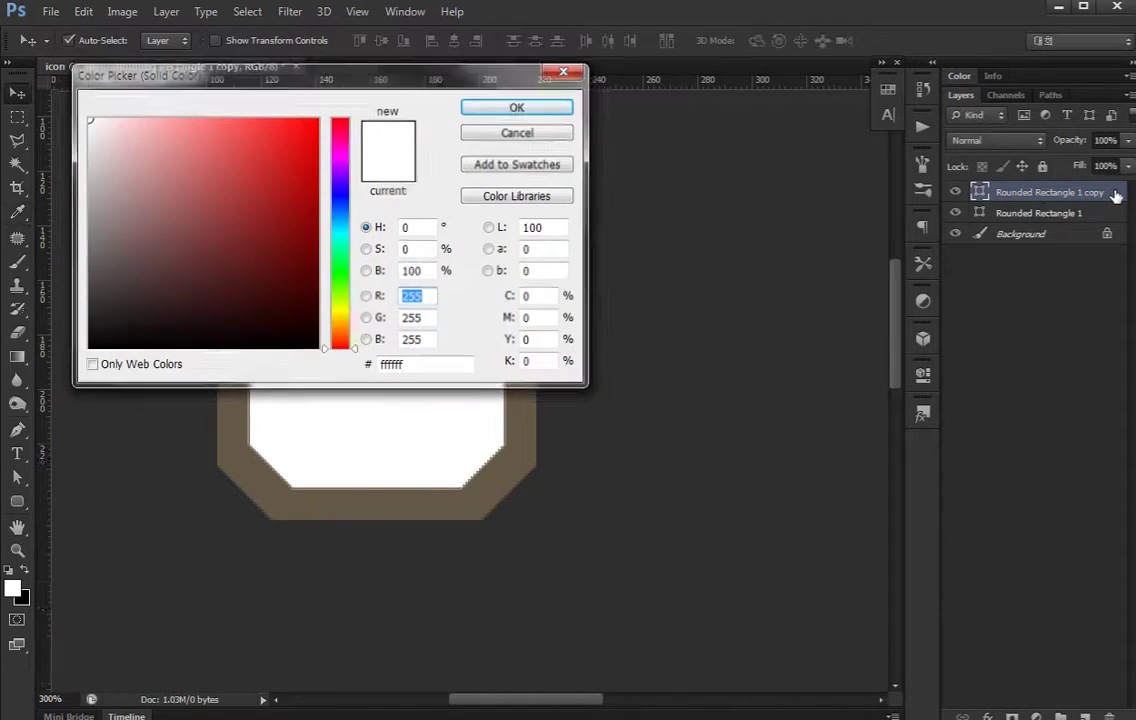
double_click(1116, 193)
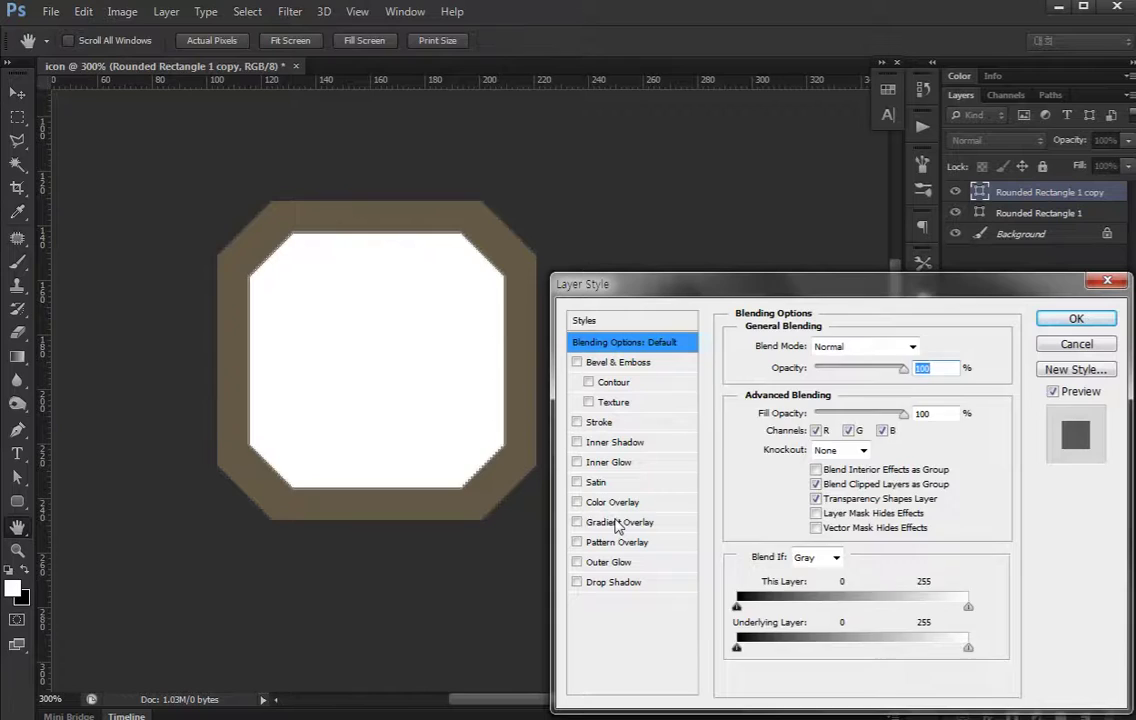
left_click(617, 522)
left_click(848, 390)
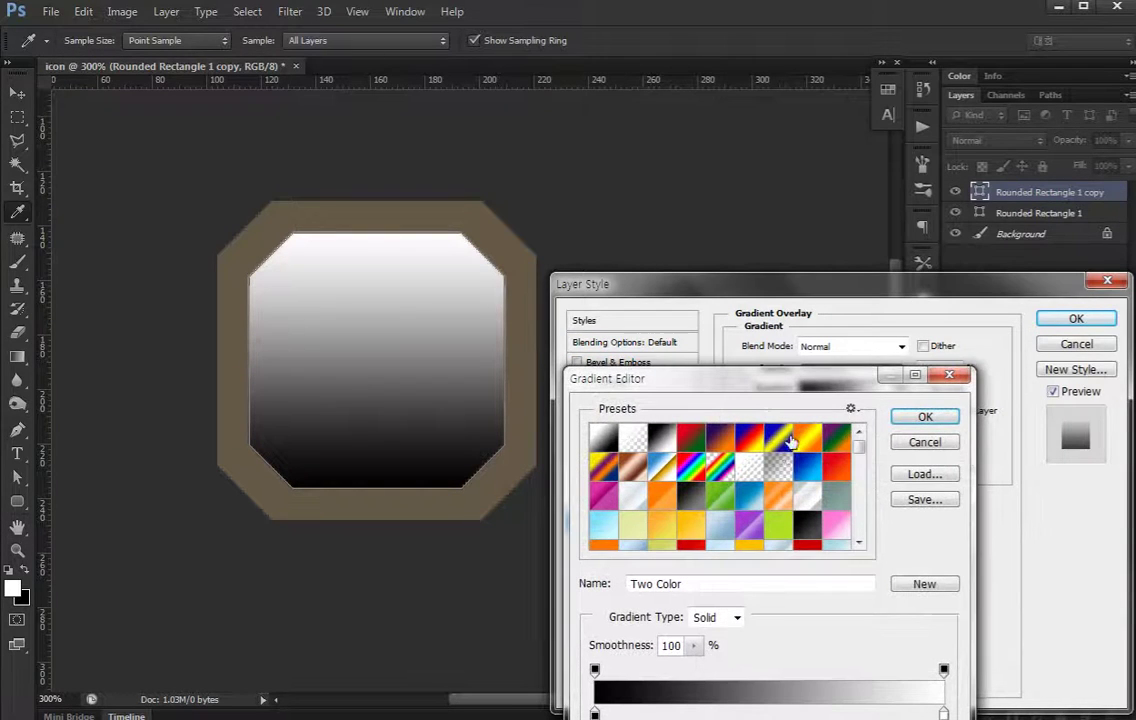
Set the gradient's left stop to a dark brown
left_click(595, 713)
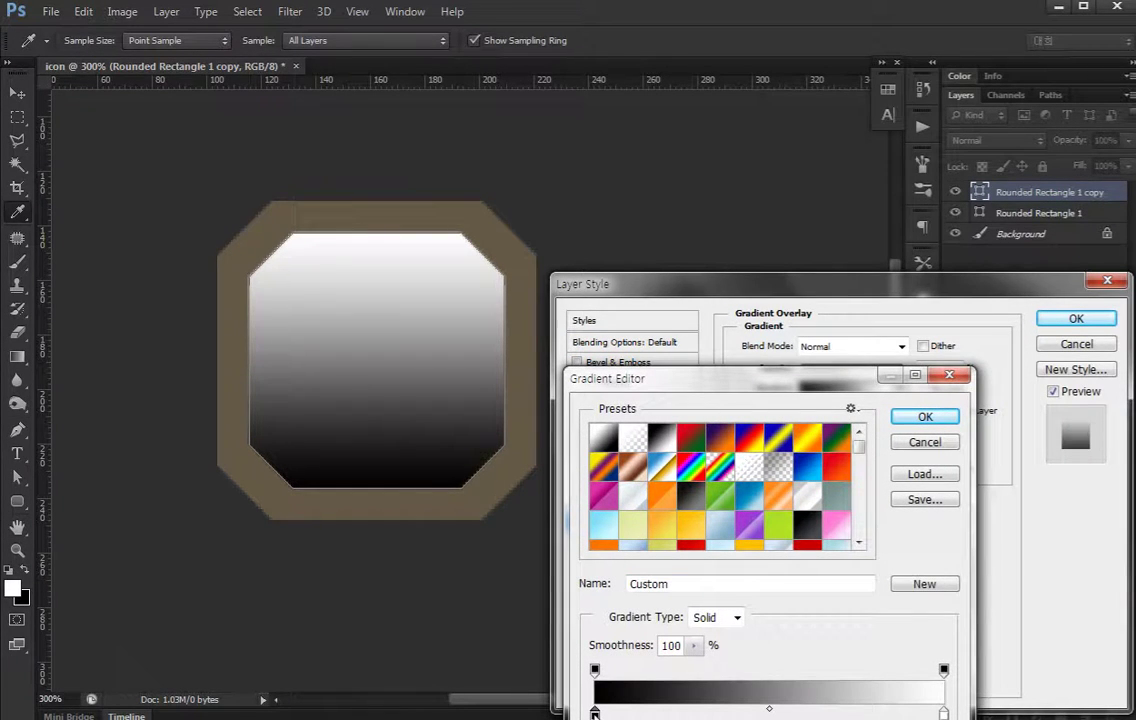
double_click(595, 712)
left_click(463, 502)
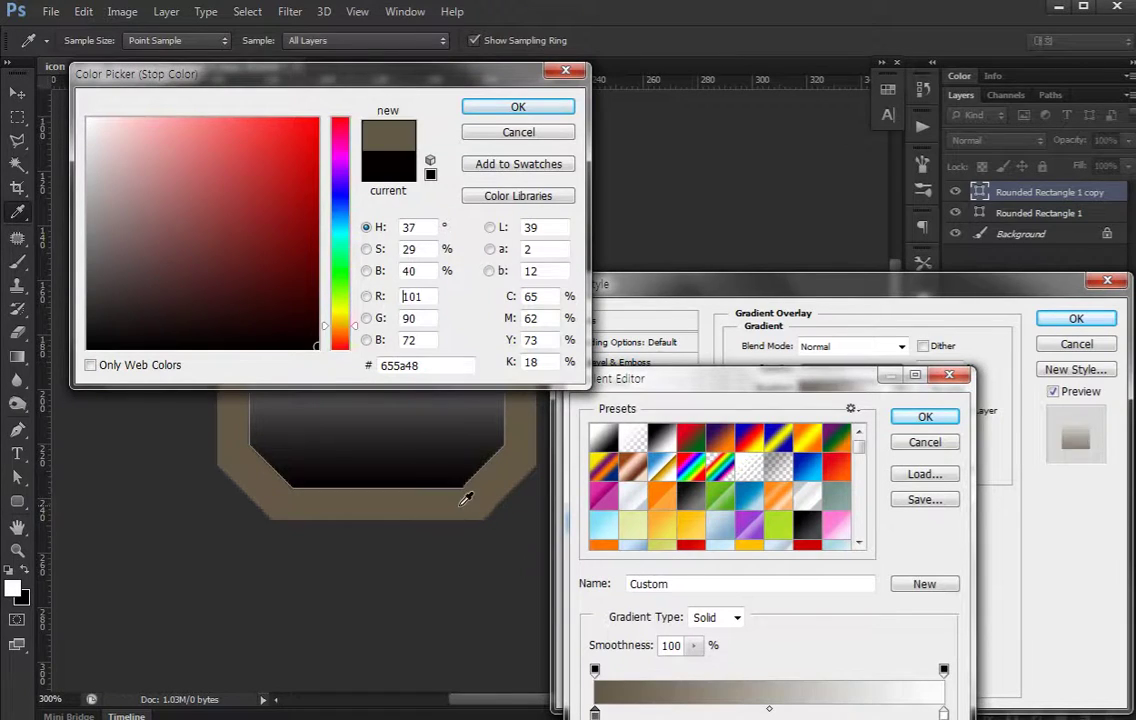
left_click(170, 287)
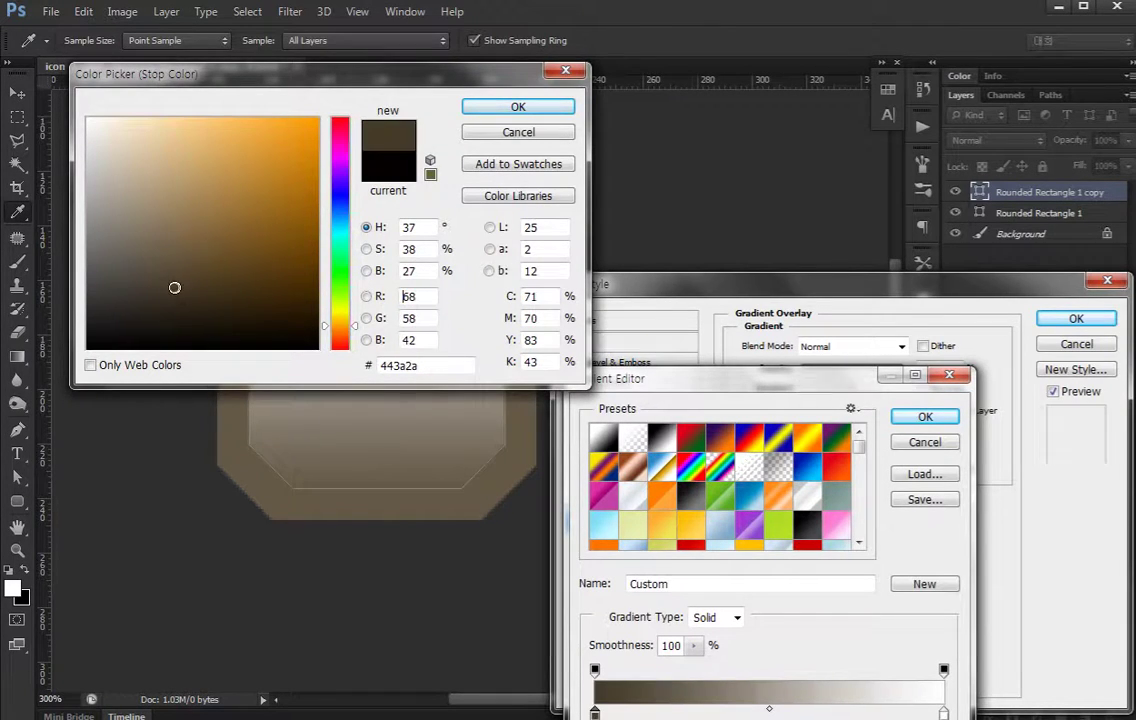
left_click(187, 303)
left_click_drag(345, 335, 345, 335)
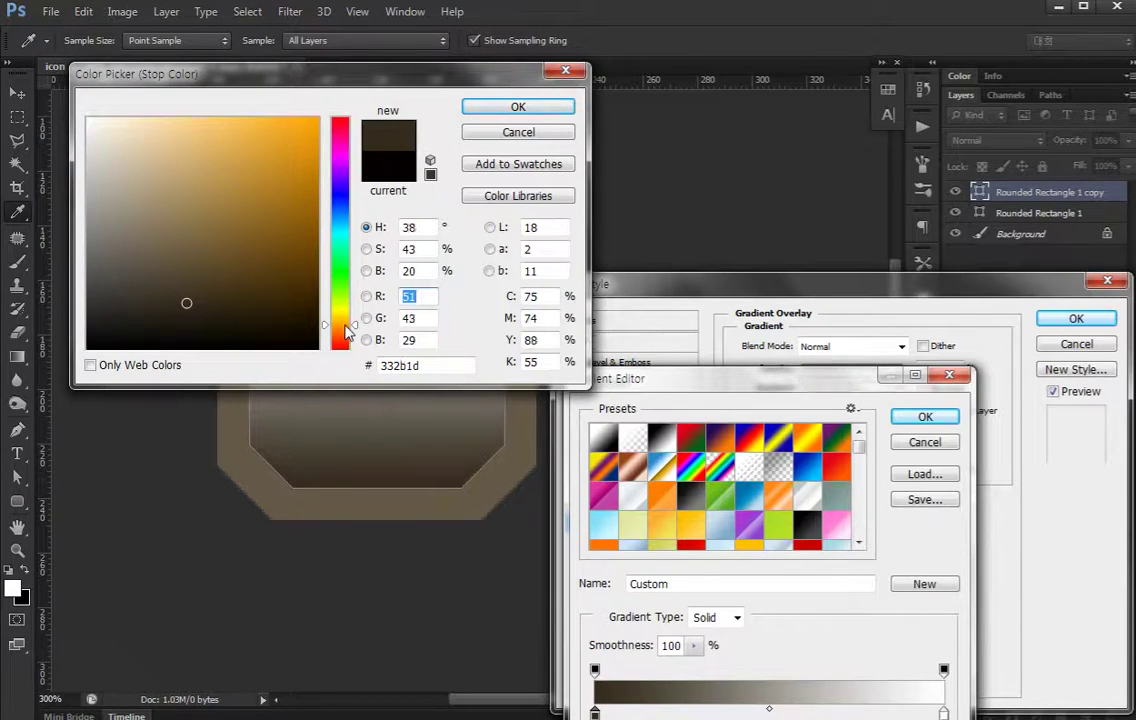
left_click(216, 308)
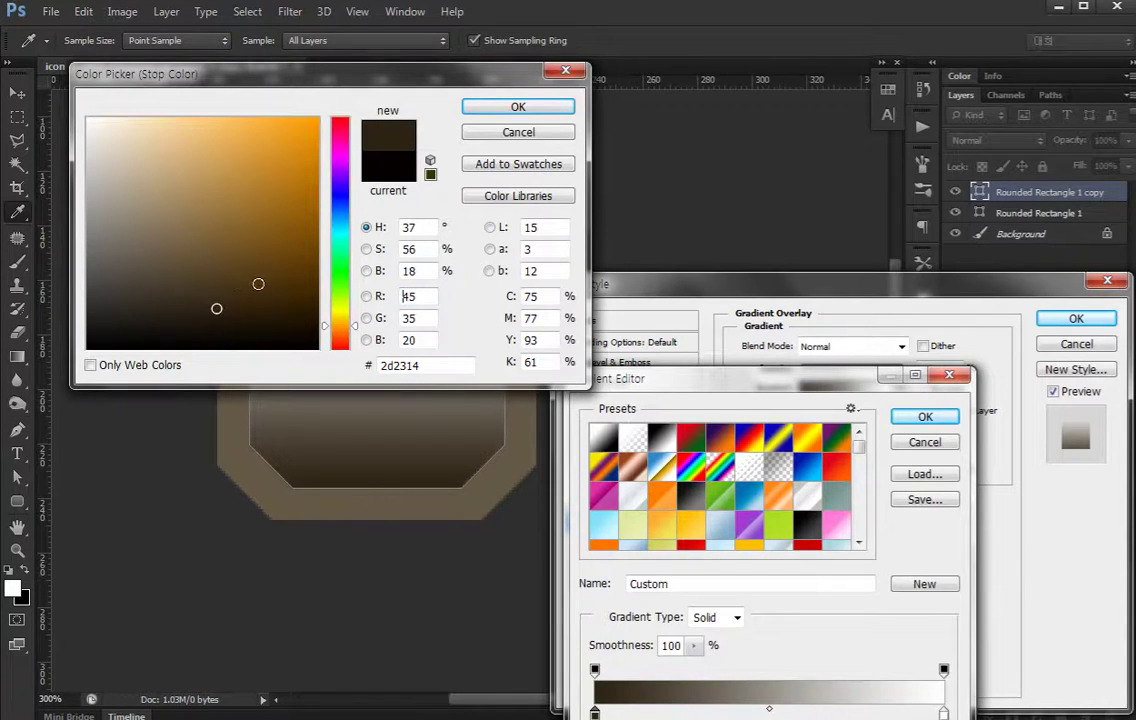
left_click(187, 309)
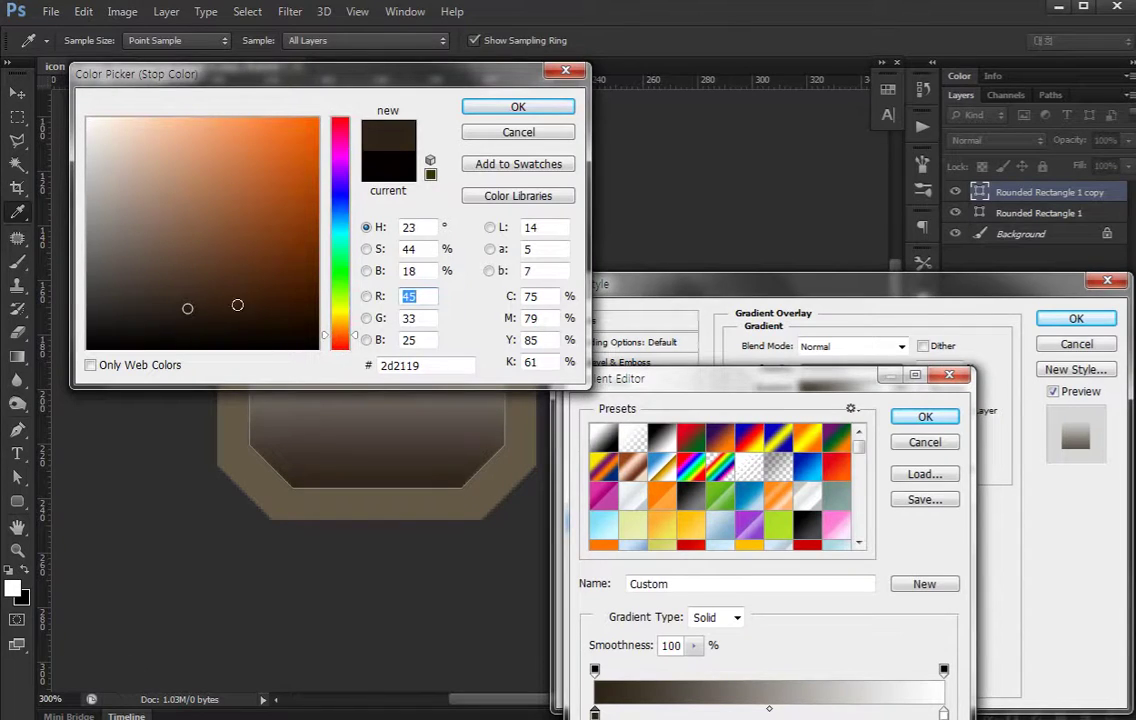
left_click_drag(191, 305, 160, 305)
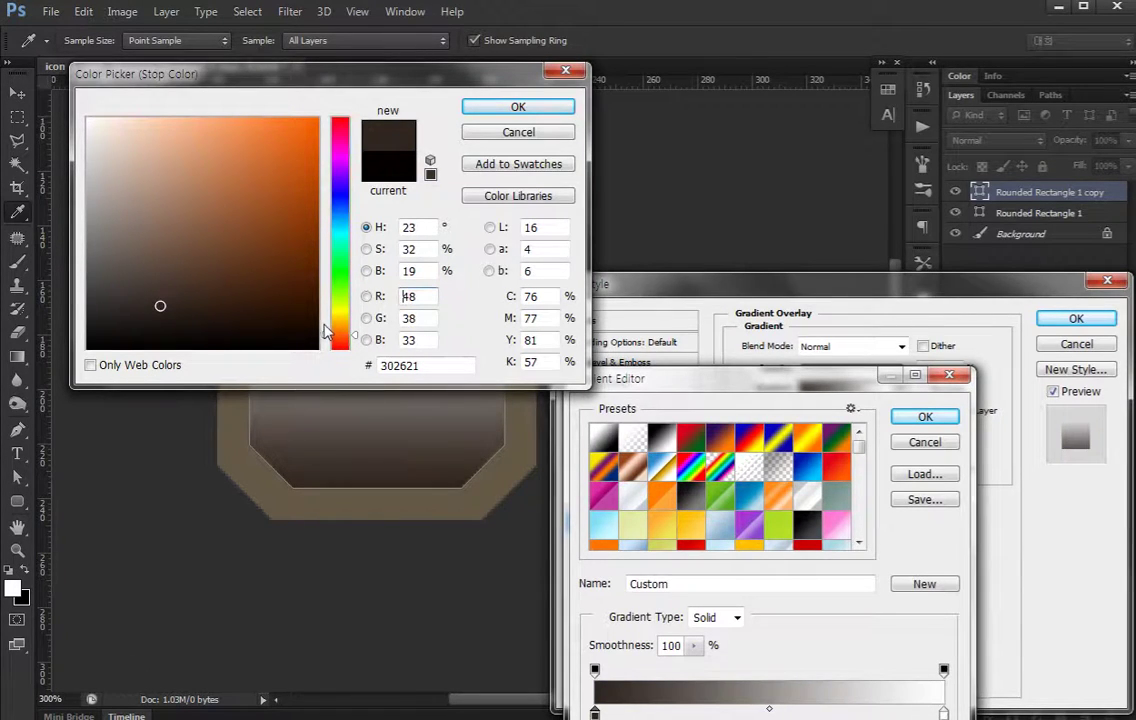
left_click_drag(161, 308, 173, 310)
left_click(480, 107)
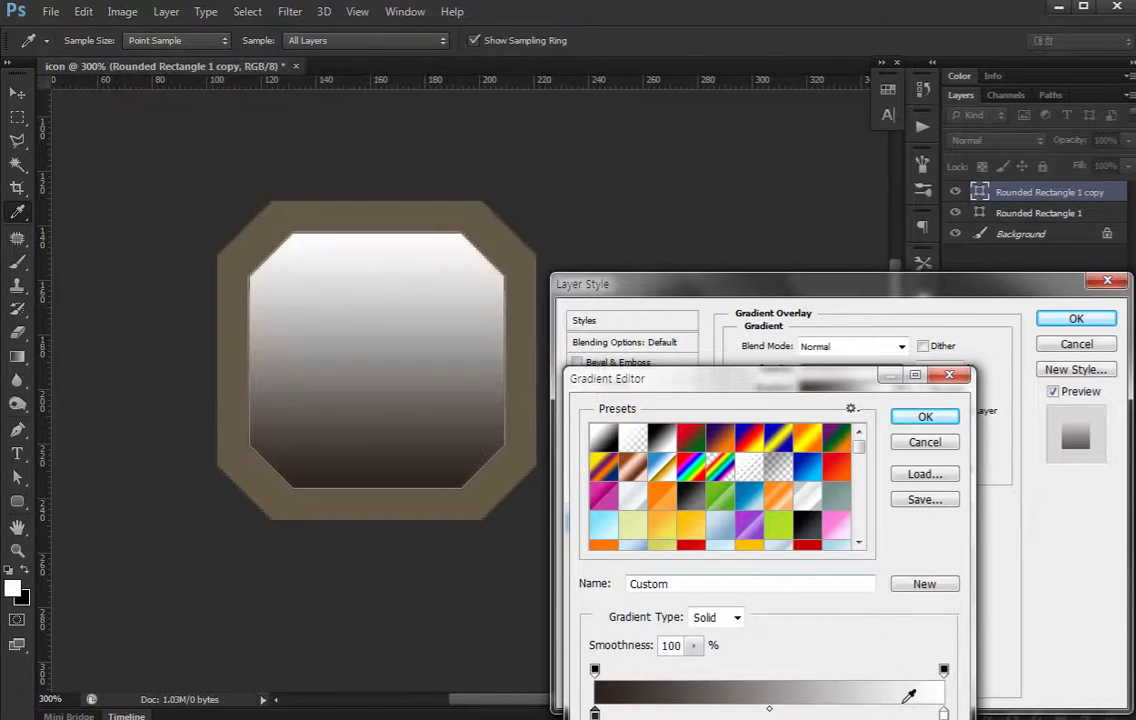
Change the white right stop to a slightly lighter dark brown
double_click(943, 712)
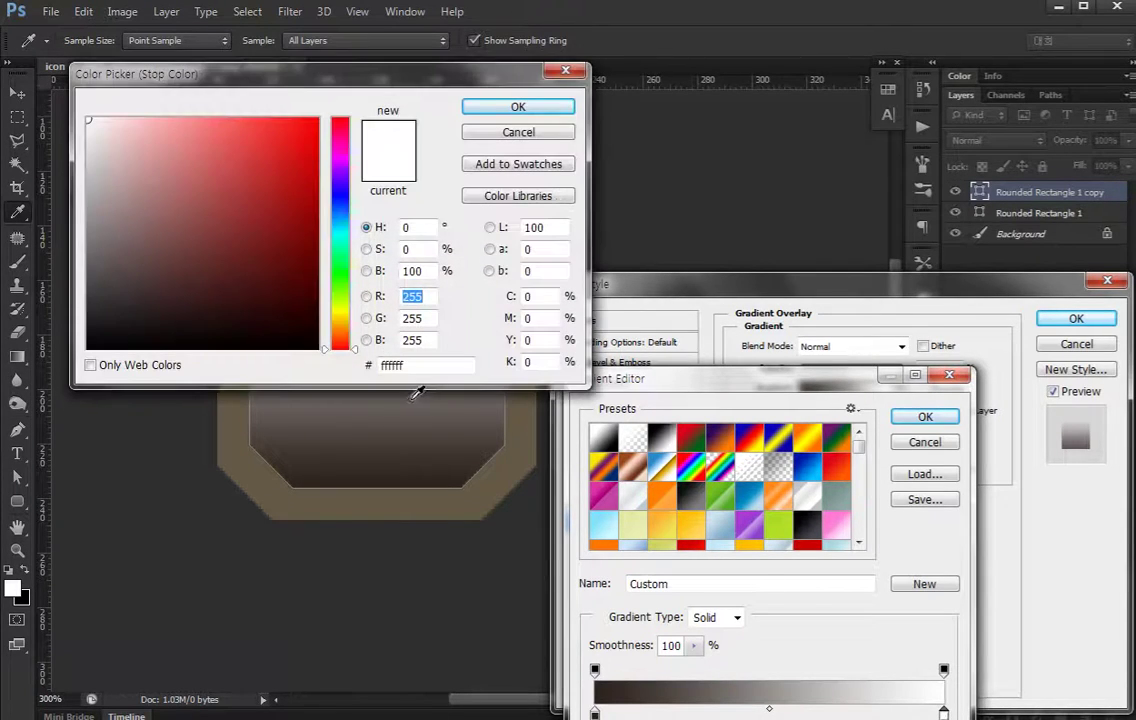
left_click_drag(343, 338, 340, 328)
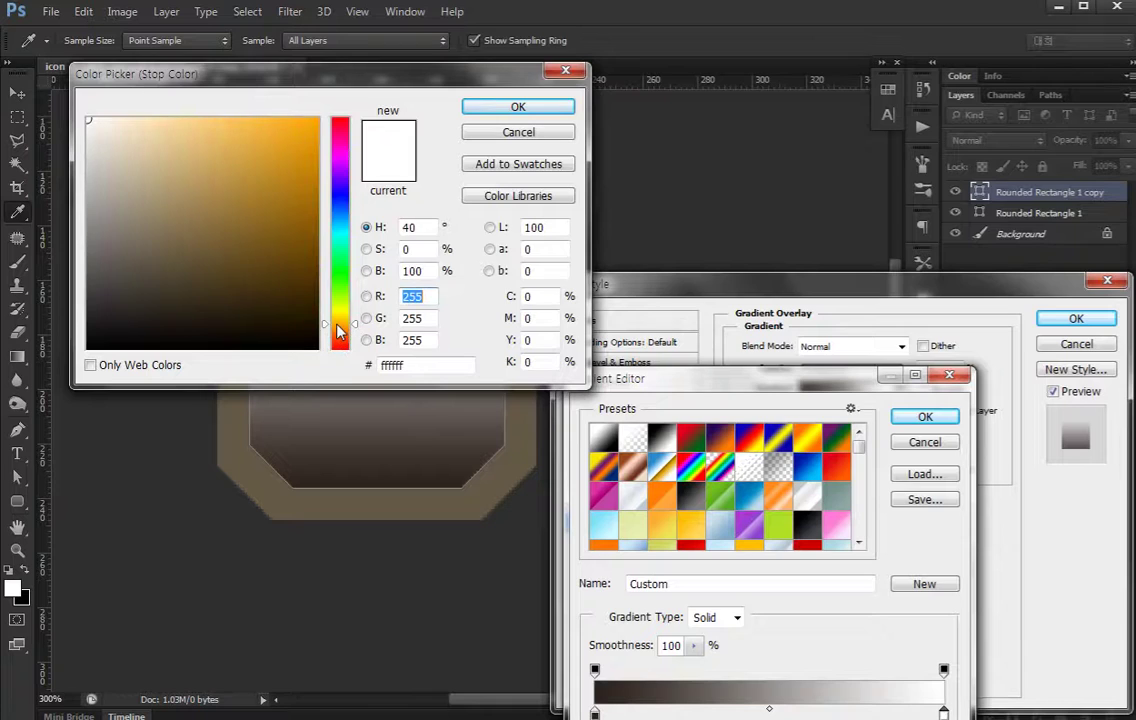
left_click(191, 304)
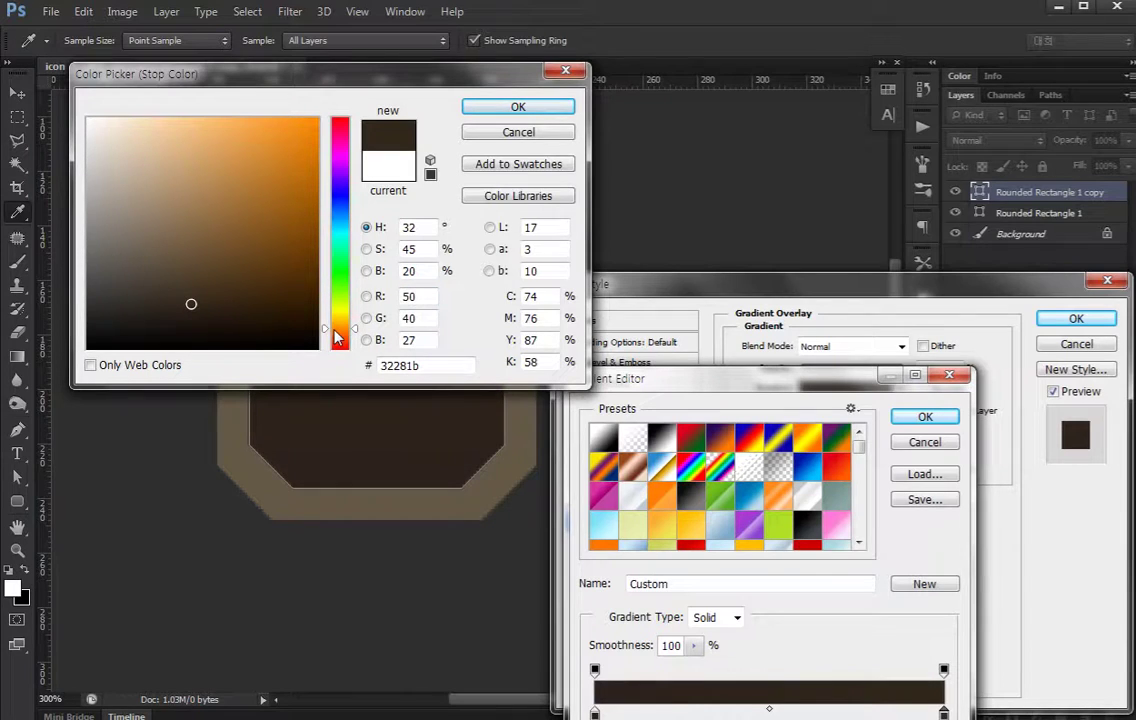
left_click_drag(175, 295, 183, 288)
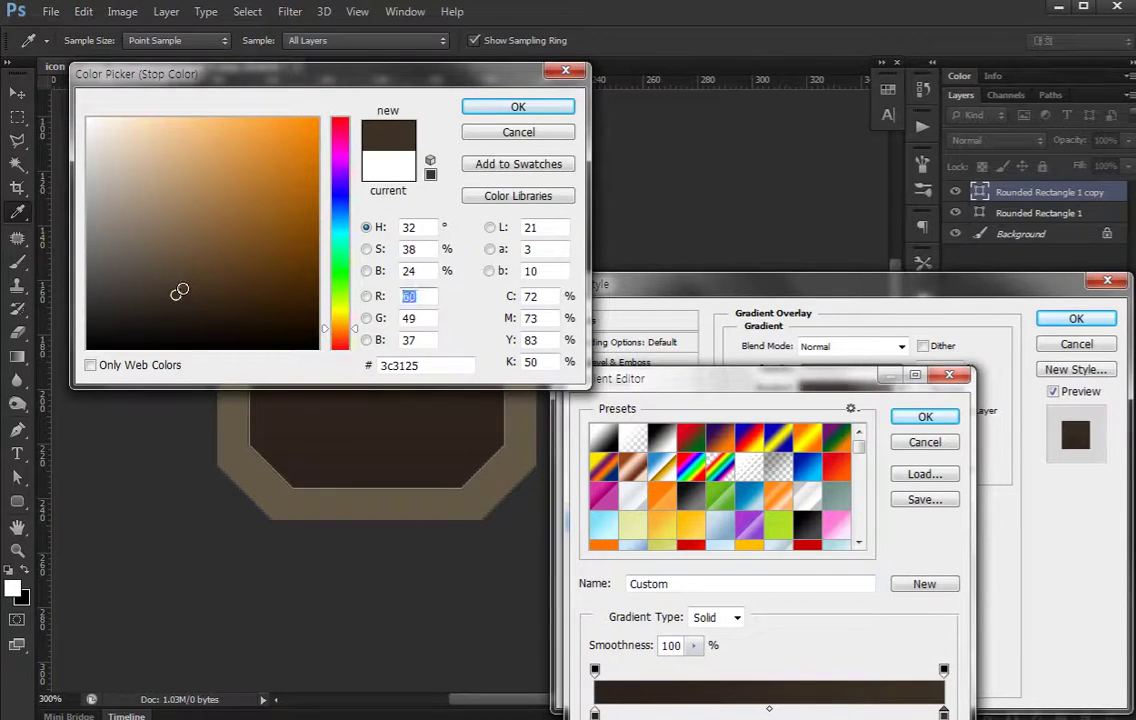
left_click(503, 107)
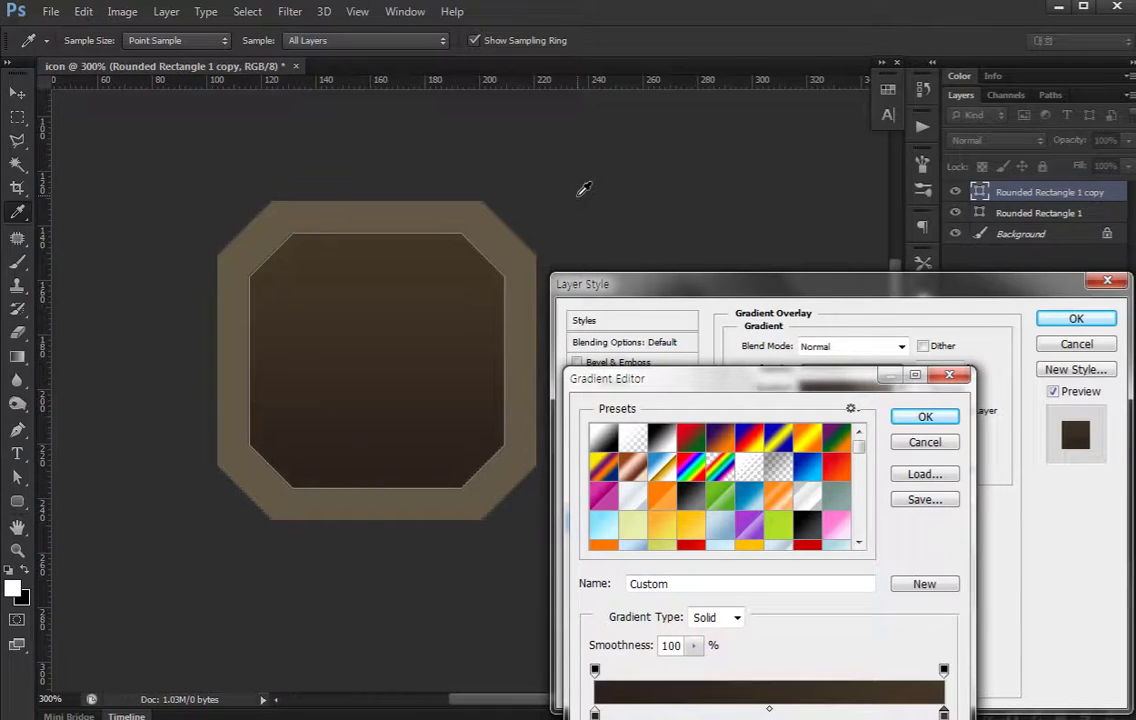
Apply the dark brown gradient overlay, then open Rounded Rectangle 1's layer style
left_click(925, 416)
left_click(1076, 318)
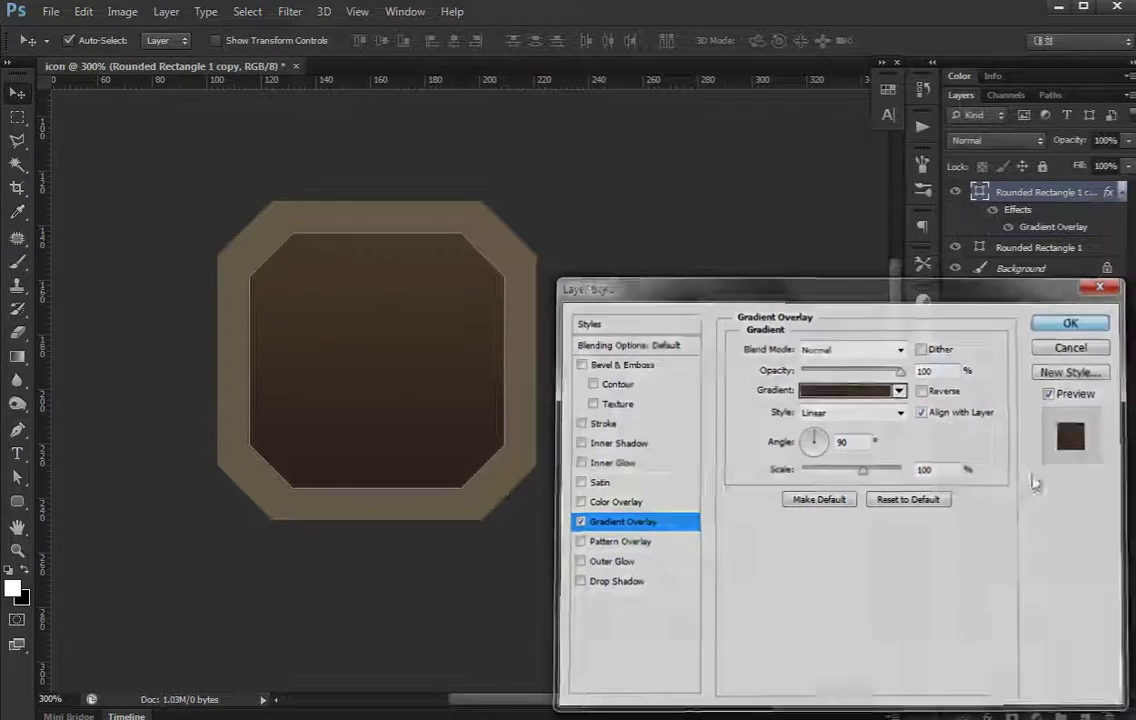
left_click_drag(550, 276, 560, 314)
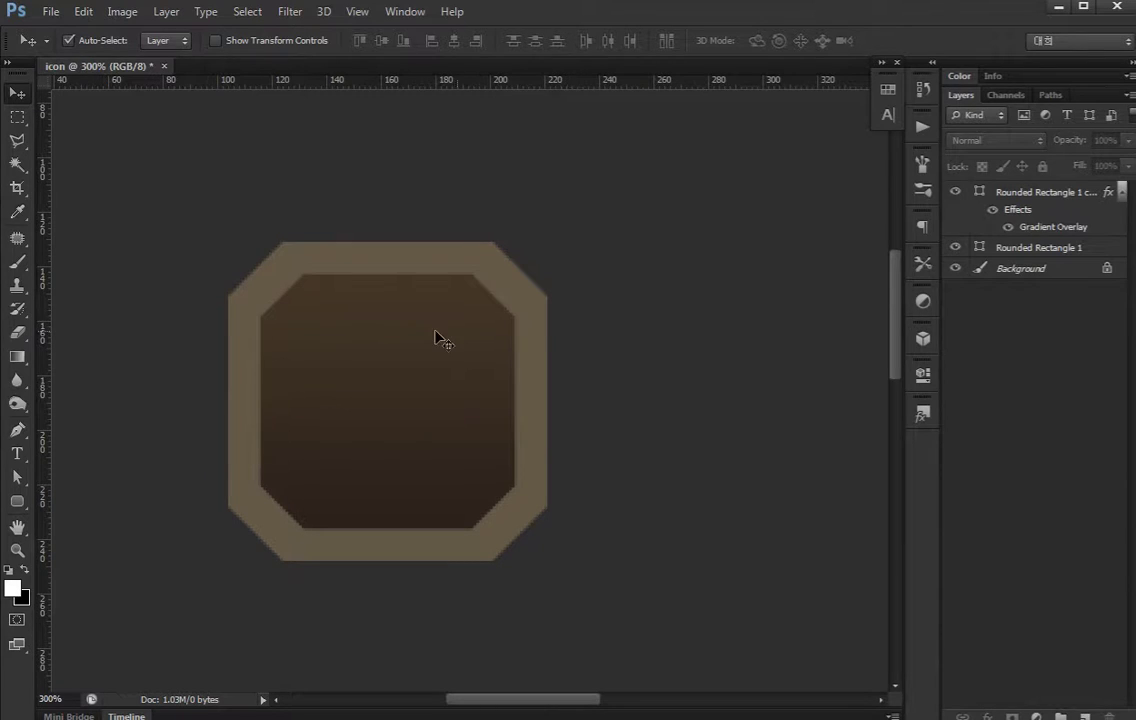
left_click(376, 267)
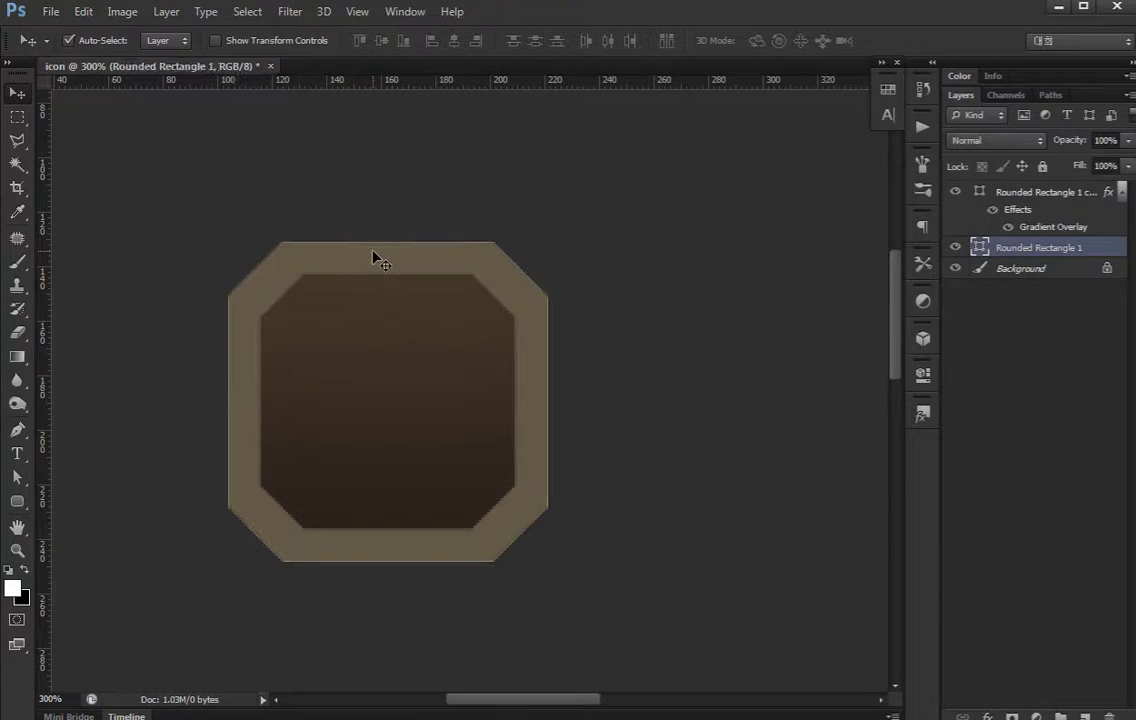
double_click(1100, 255)
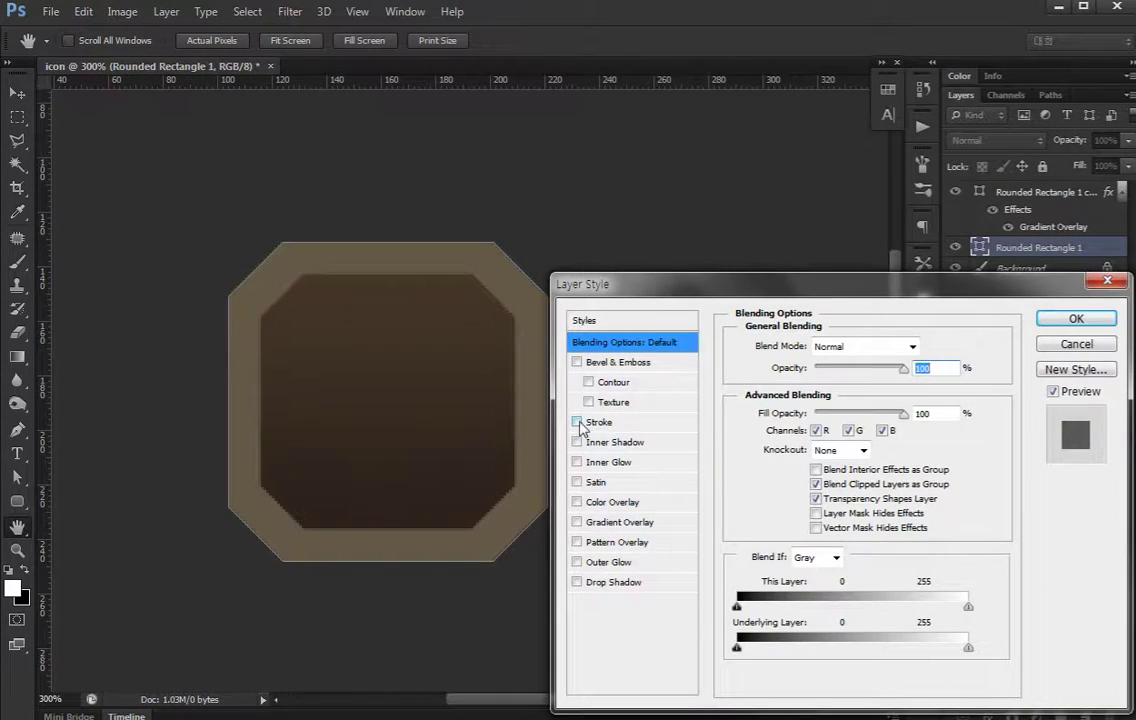
Add a 3 px inside colour stroke in near-black brown #1d1510 to the outer octagon
left_click(577, 422)
left_click(598, 423)
left_click(825, 366)
left_click(815, 398)
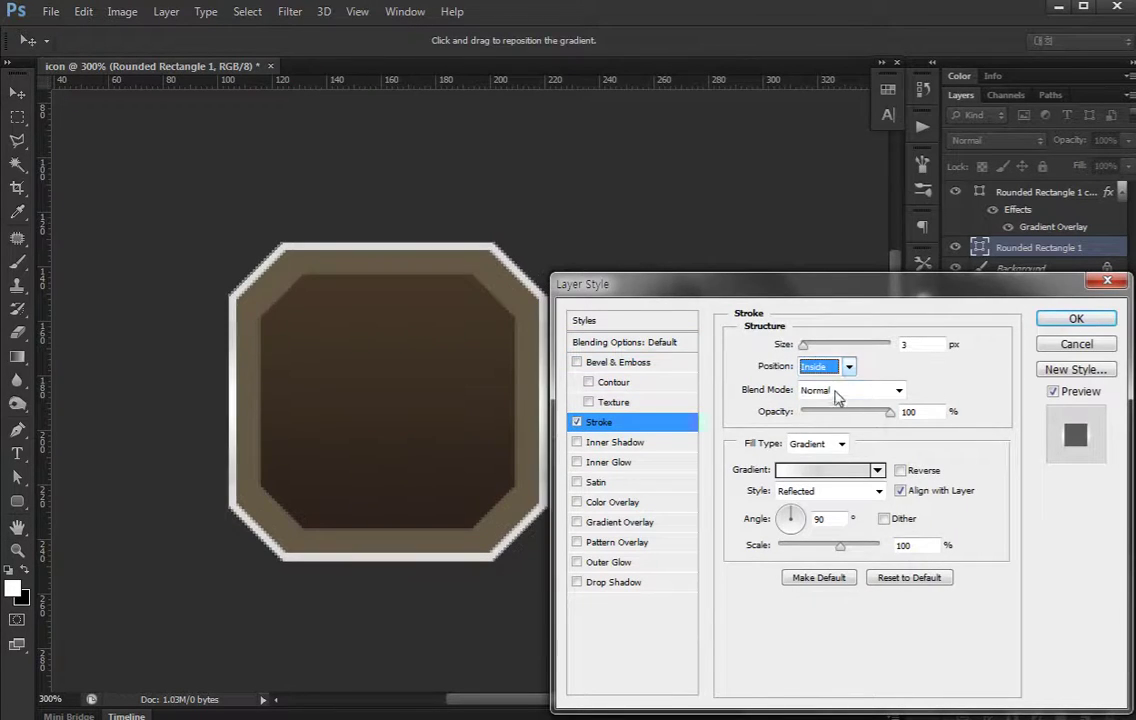
double_click(921, 344)
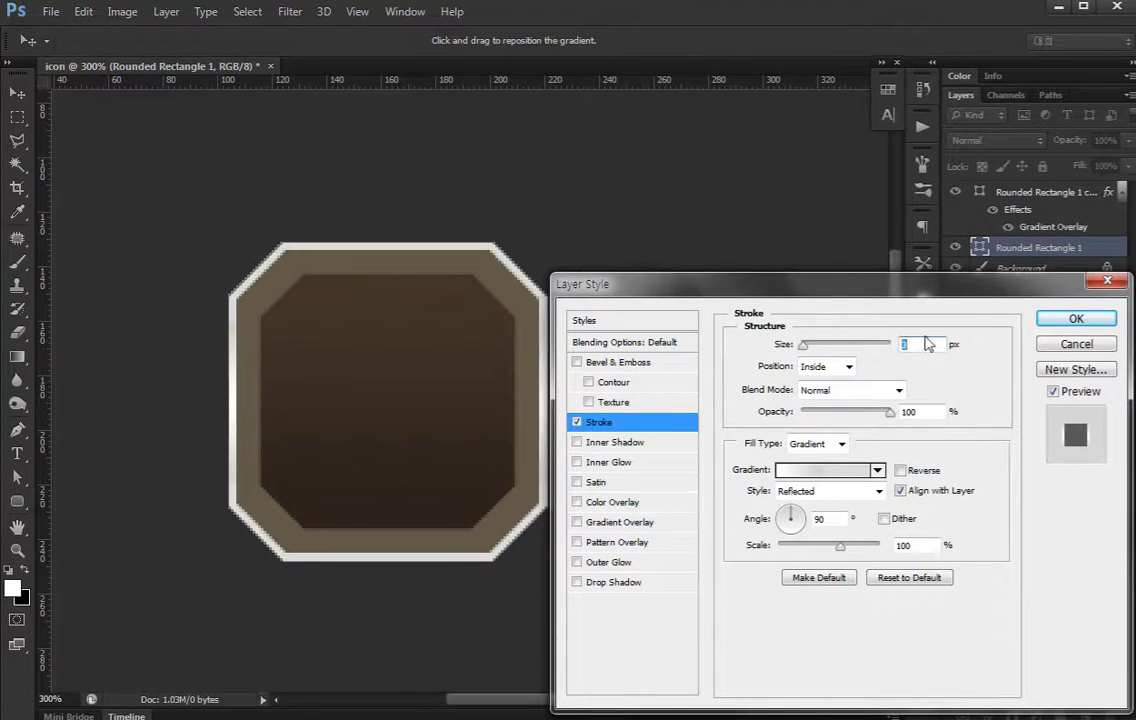
left_click(827, 445)
left_click(806, 464)
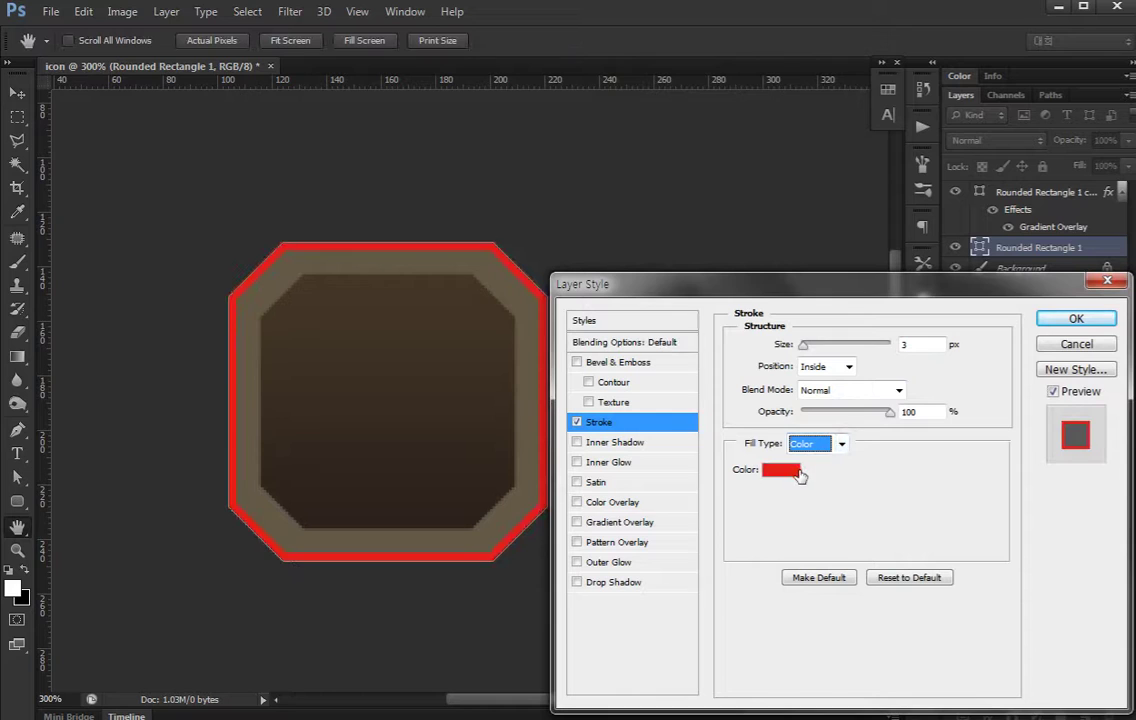
left_click(781, 470)
left_click(388, 500)
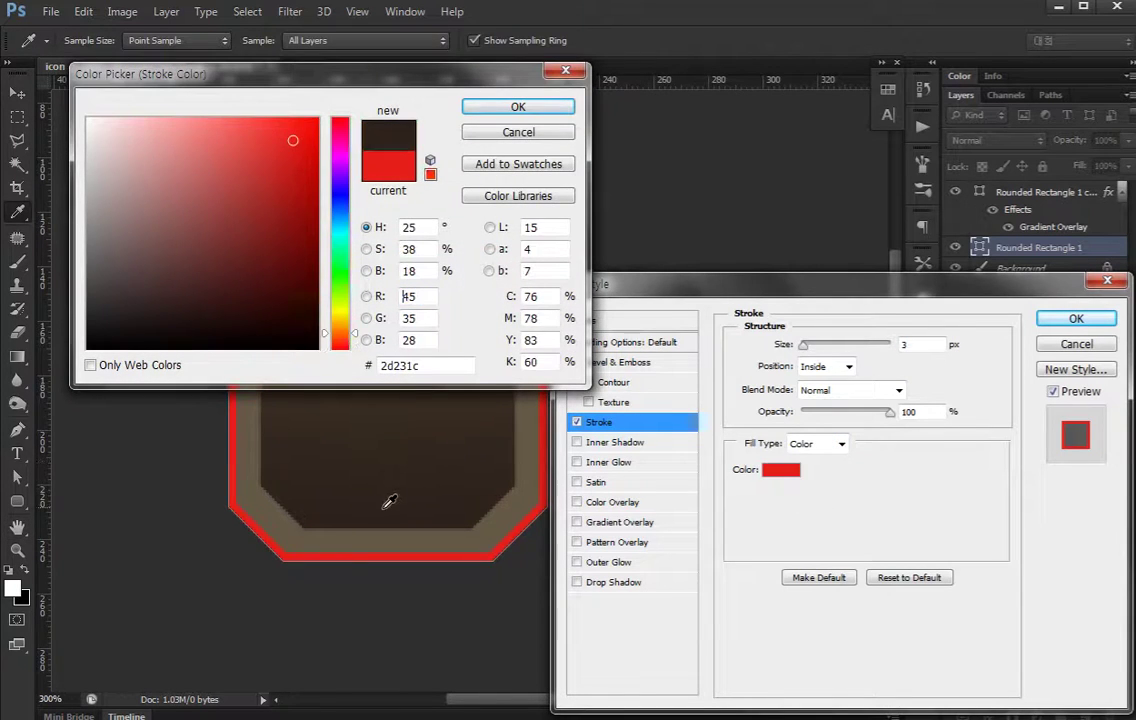
left_click_drag(187, 320, 191, 323)
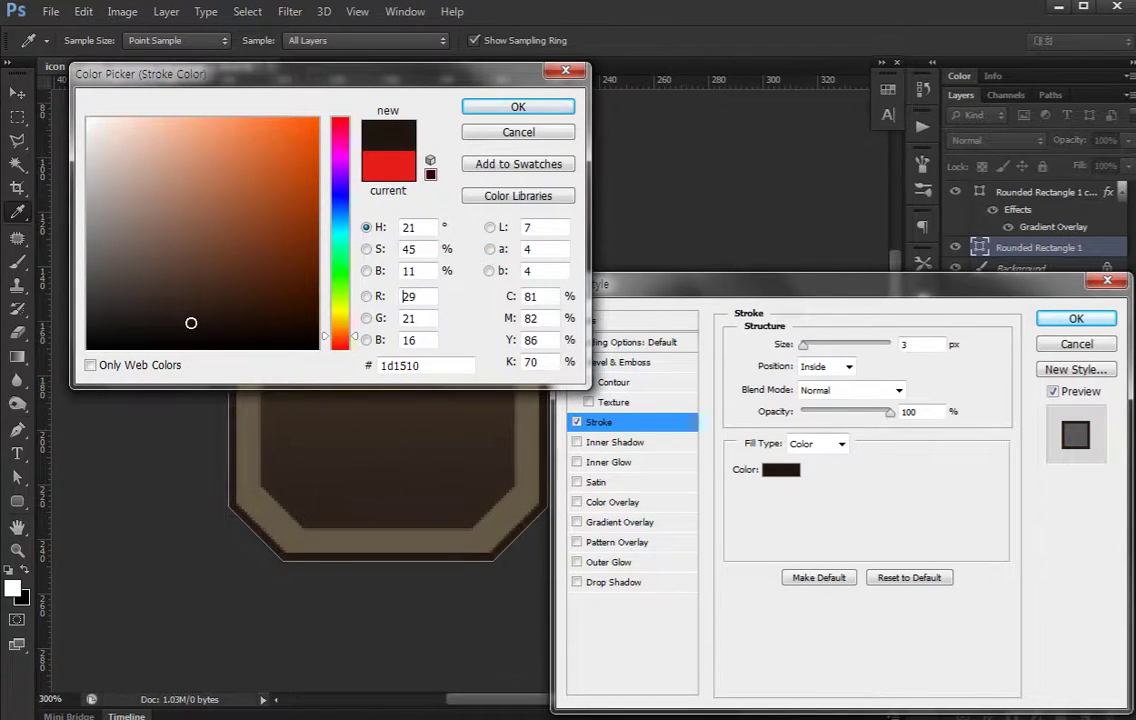
left_click(505, 108)
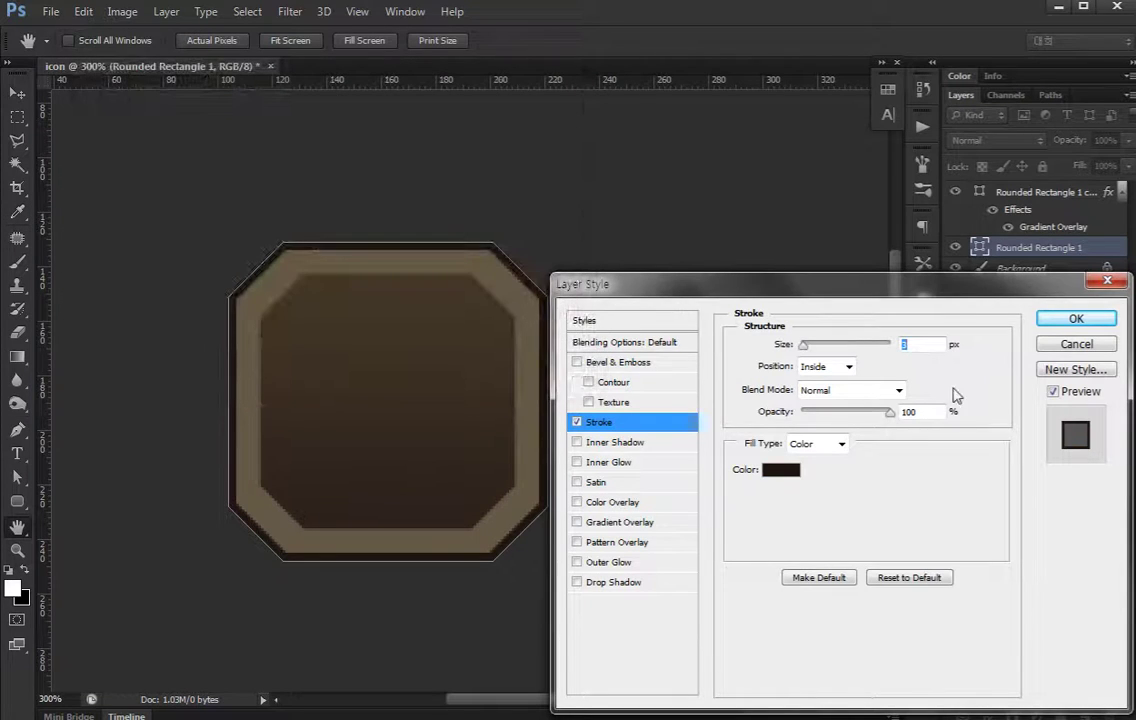
left_click(1074, 319)
Deselect layers, pan the view, and reselect the outer octagon layer
key("v")
left_click(1024, 505)
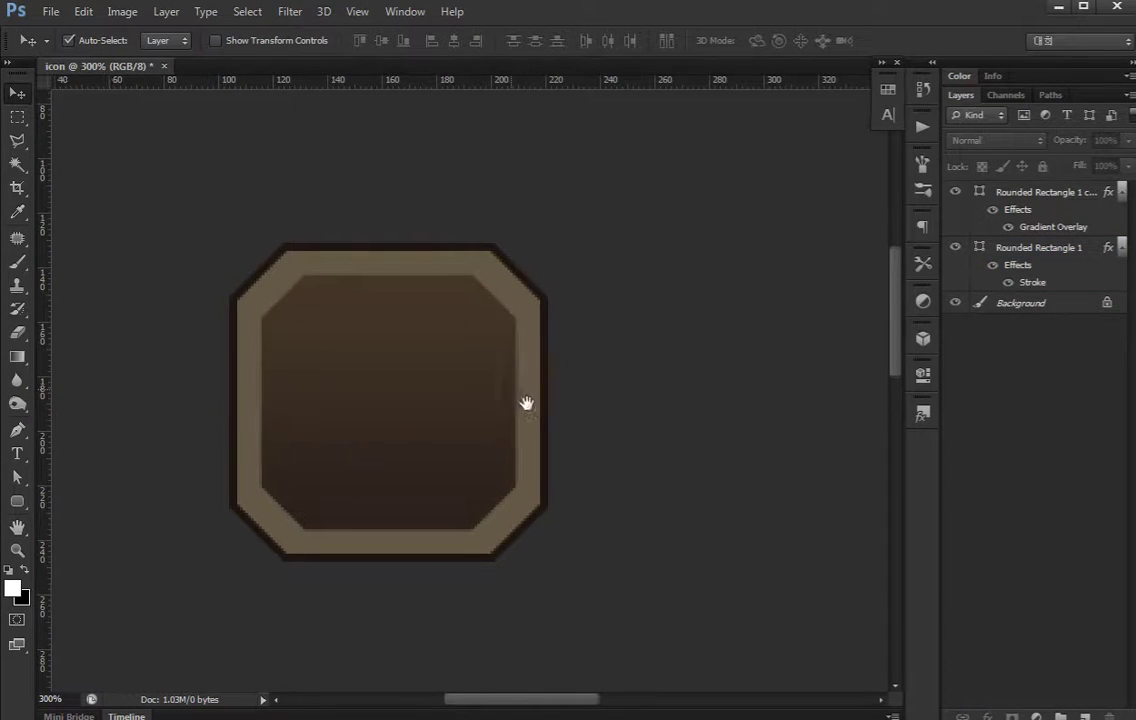
left_click_drag(413, 411, 392, 382)
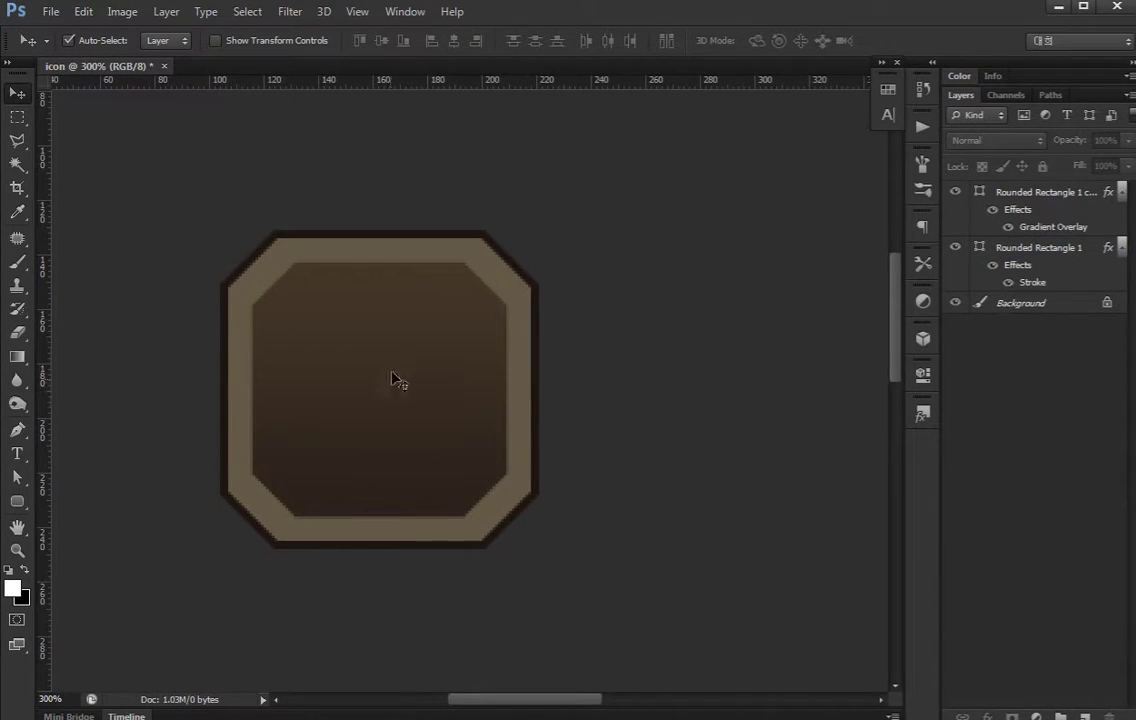
left_click(503, 270)
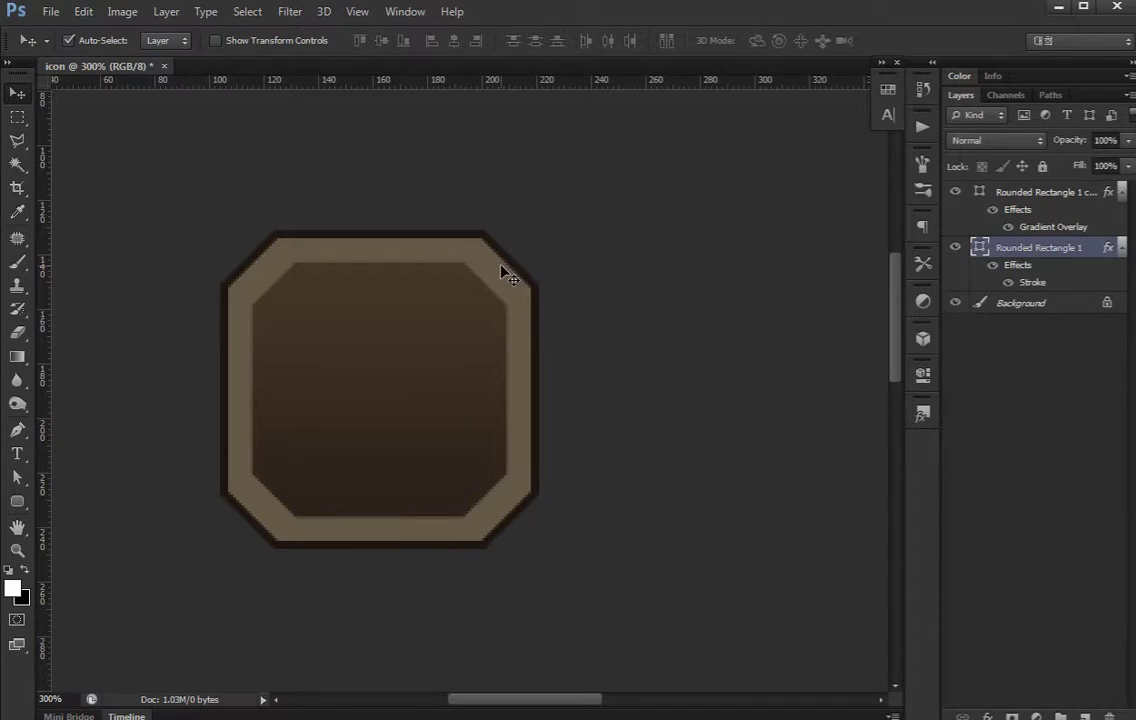
Add a reversed foreground-to-transparent gradient overlay to the outer octagon
double_click(1108, 250)
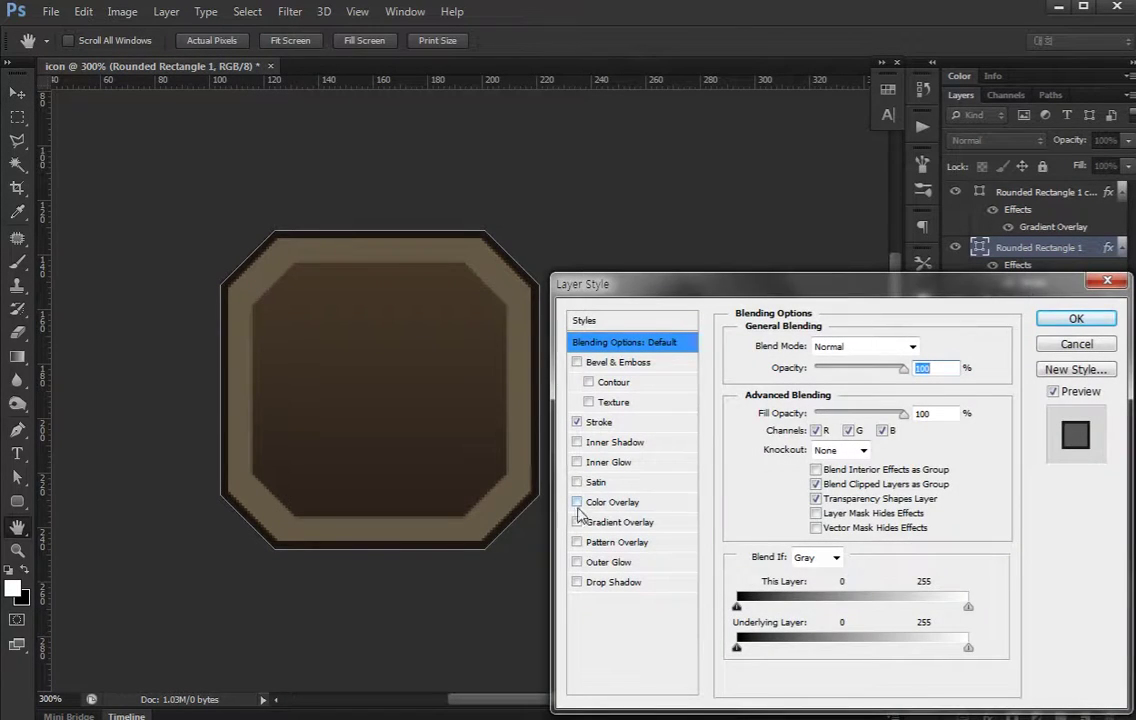
left_click(577, 523)
left_click(615, 522)
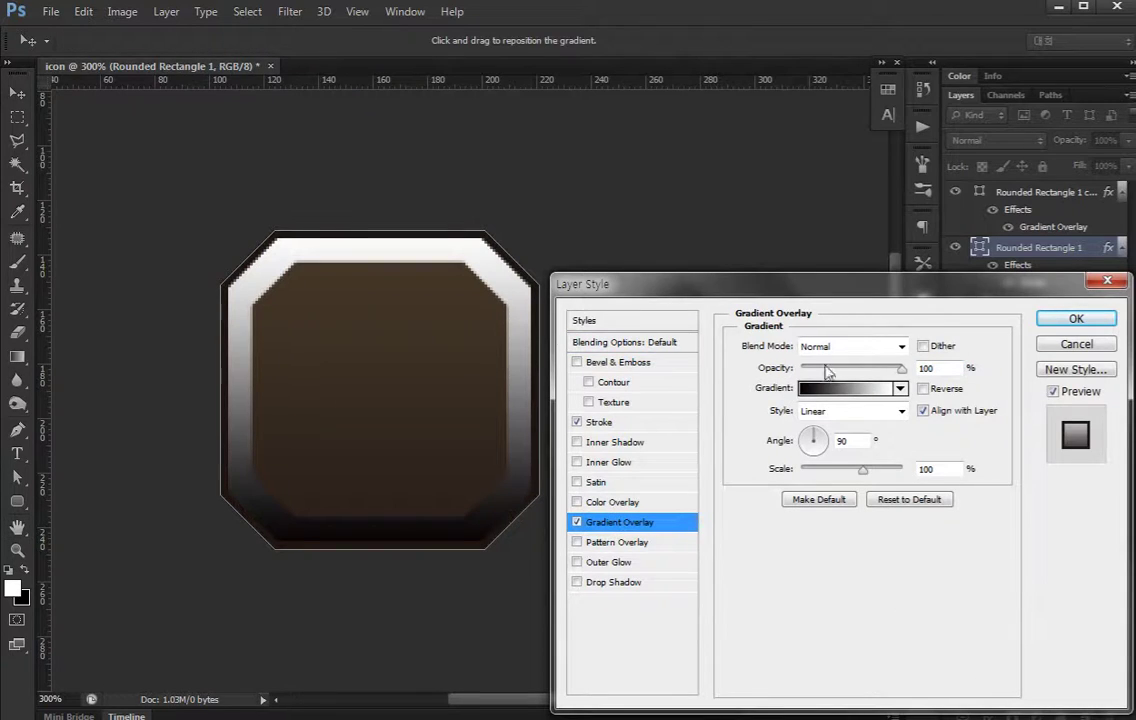
left_click(845, 390)
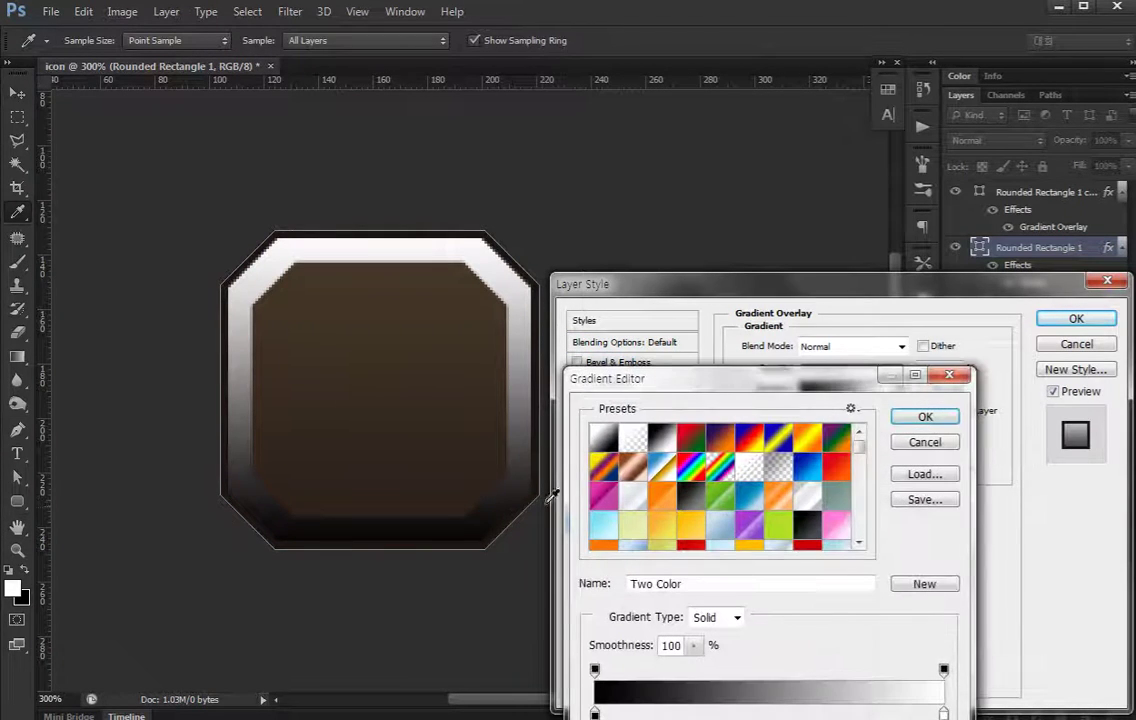
left_click(633, 440)
left_click(925, 416)
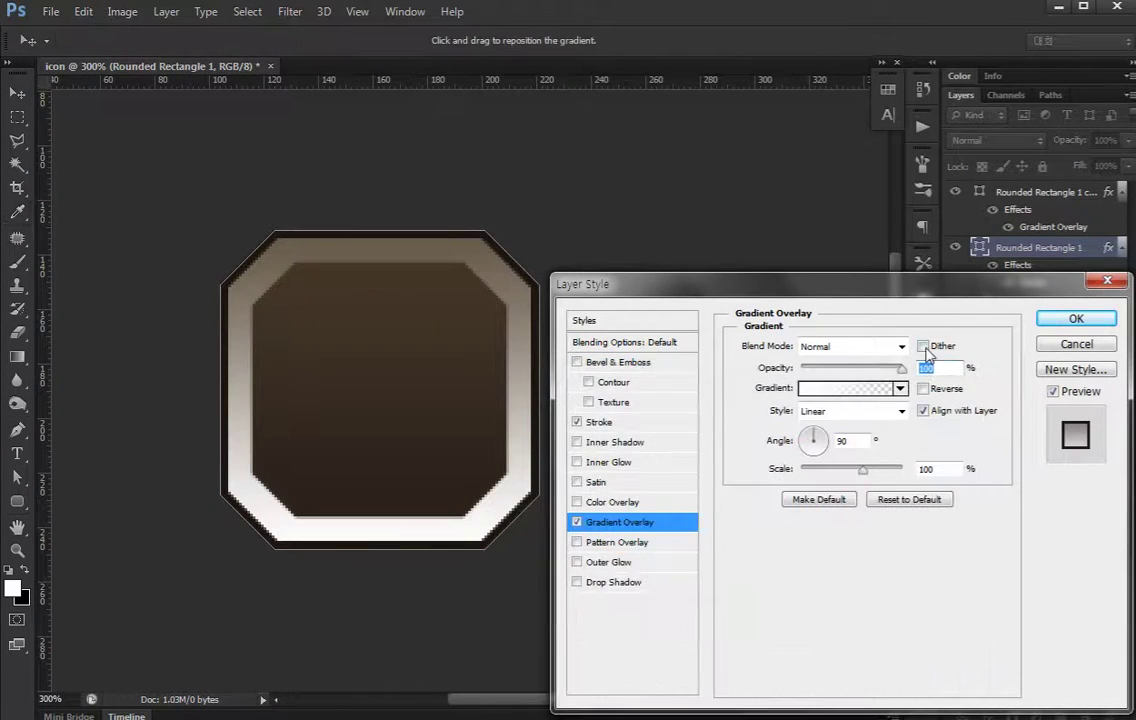
left_click(922, 388)
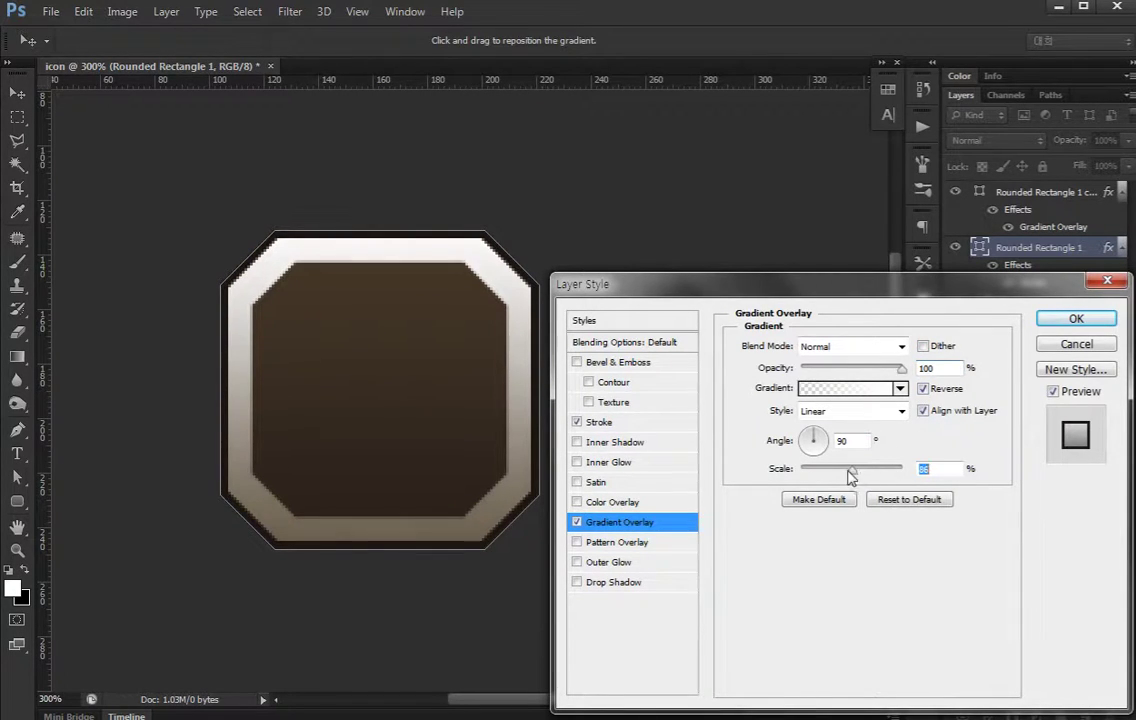
left_click_drag(865, 472, 860, 472)
mouse_move(900, 368)
left_mouse_down()
mouse_move(805, 369)
mouse_move(816, 375)
left_mouse_up()
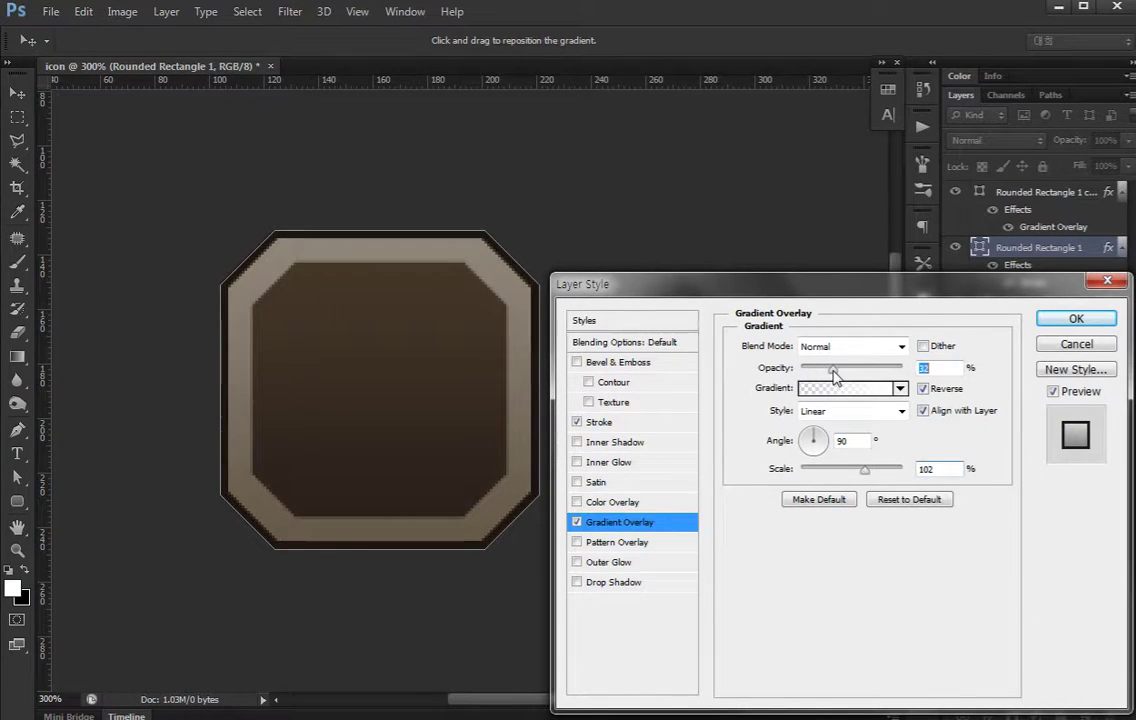
Change the overlay gradient's left stop to a lighter brown sampled from the icon
left_click(850, 388)
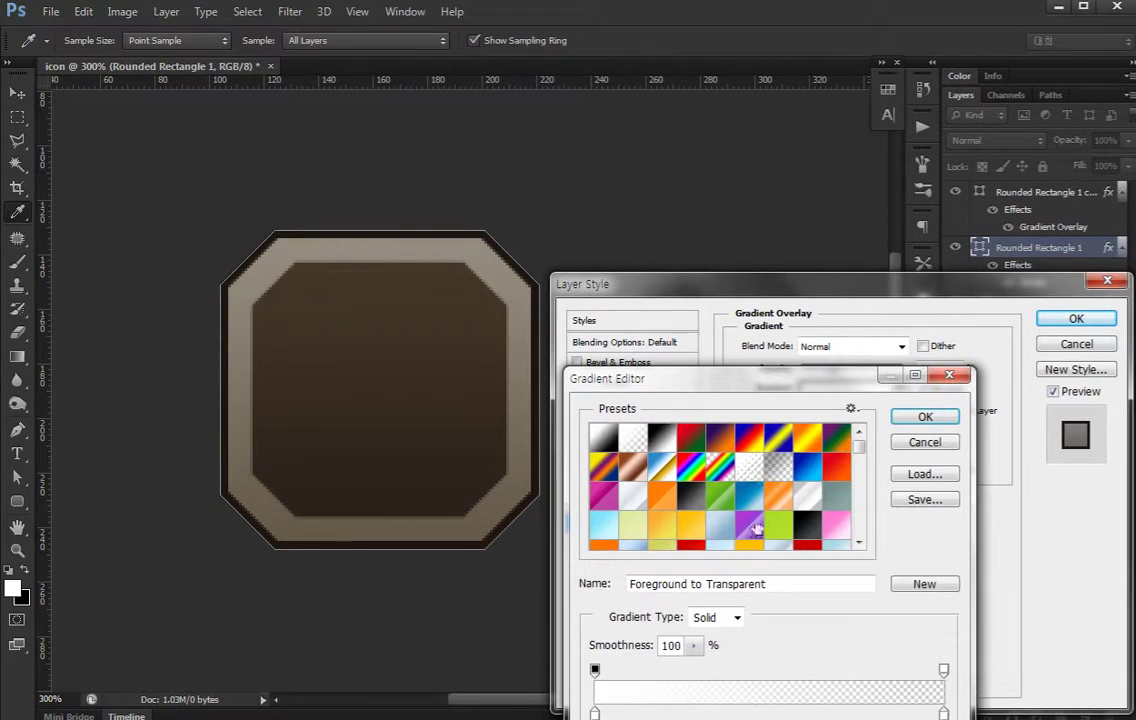
double_click(594, 713)
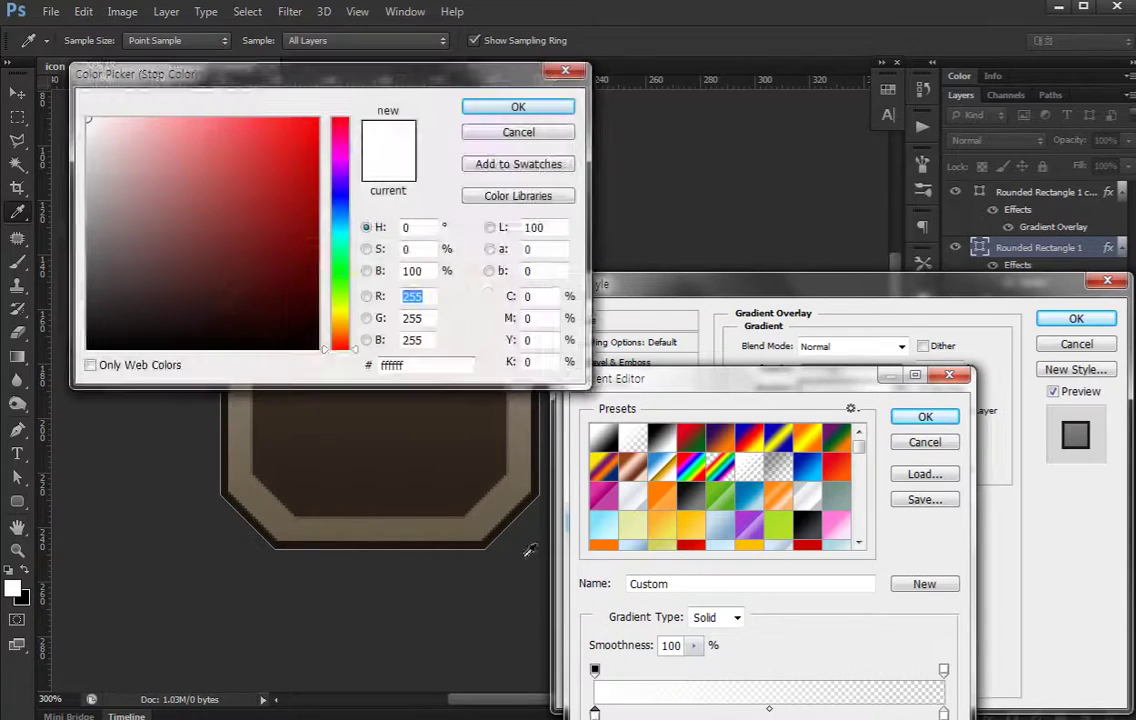
left_click(368, 453)
left_click_drag(174, 304, 161, 260)
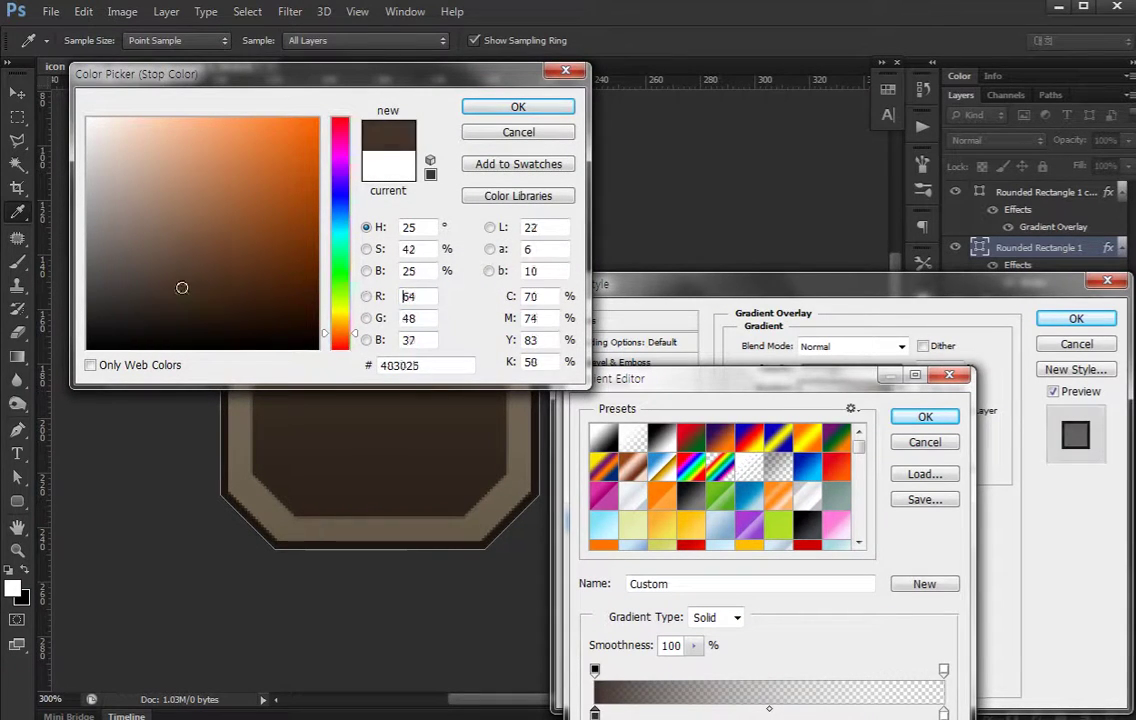
left_click(518, 106)
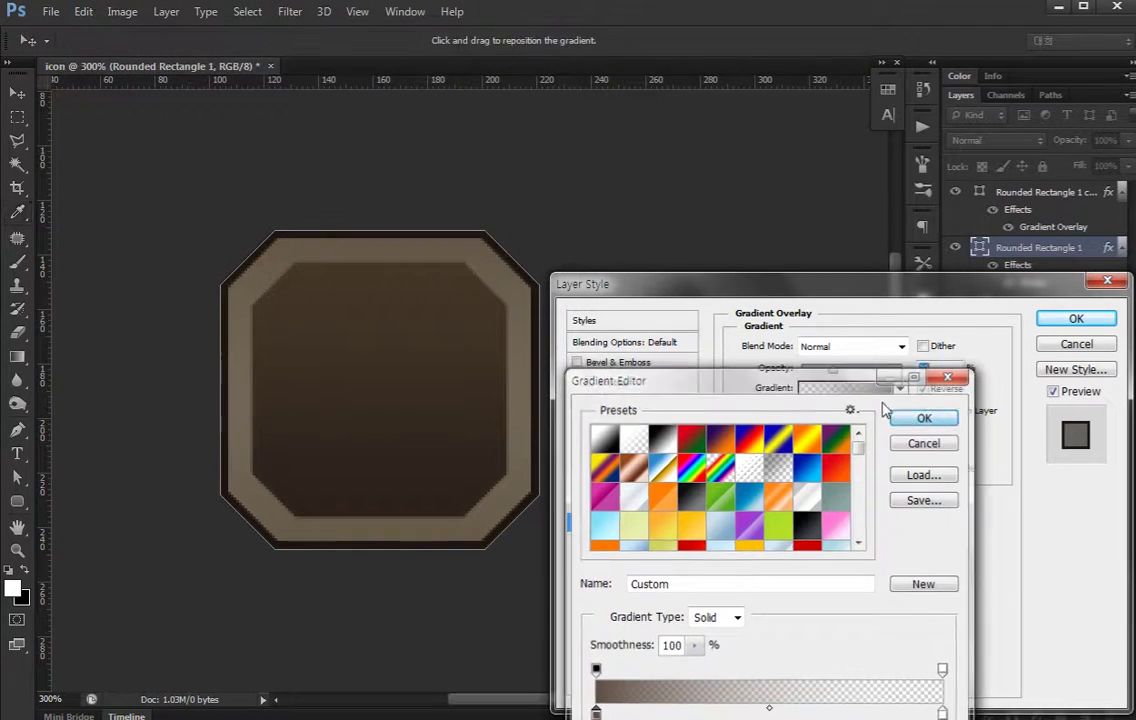
left_click(922, 416)
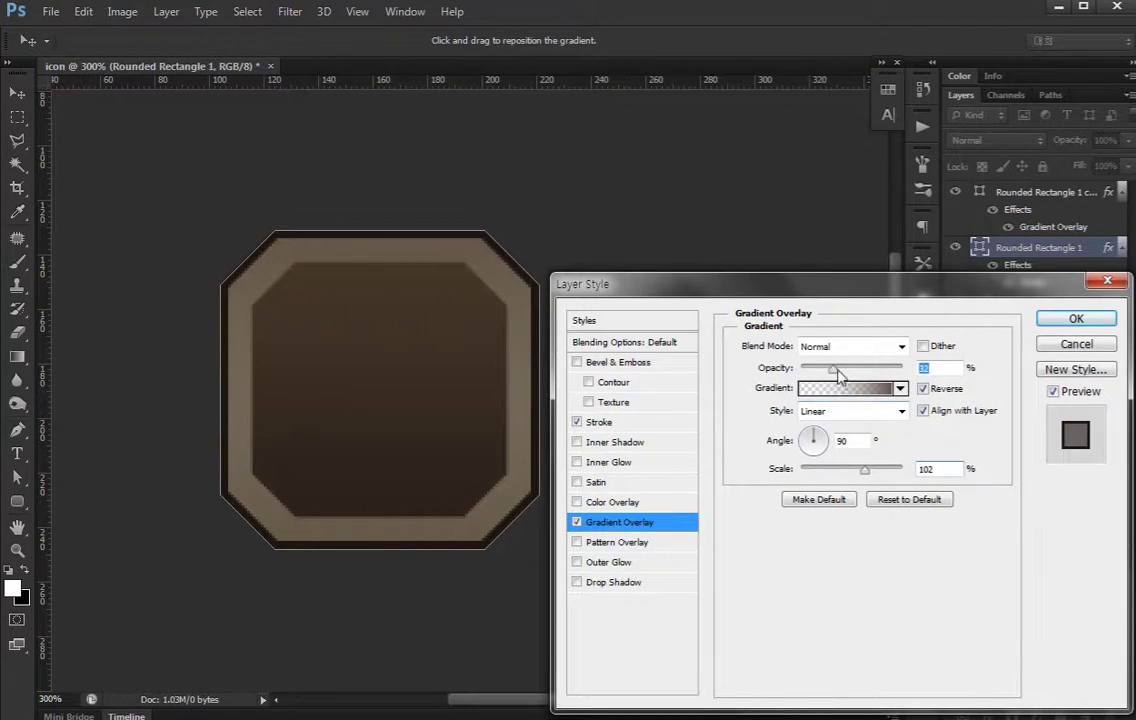
Set the gradient overlay to 68% opacity and 83% scale, then apply
mouse_move(838, 372)
left_mouse_down()
mouse_move(900, 372)
mouse_move(897, 397)
left_mouse_up()
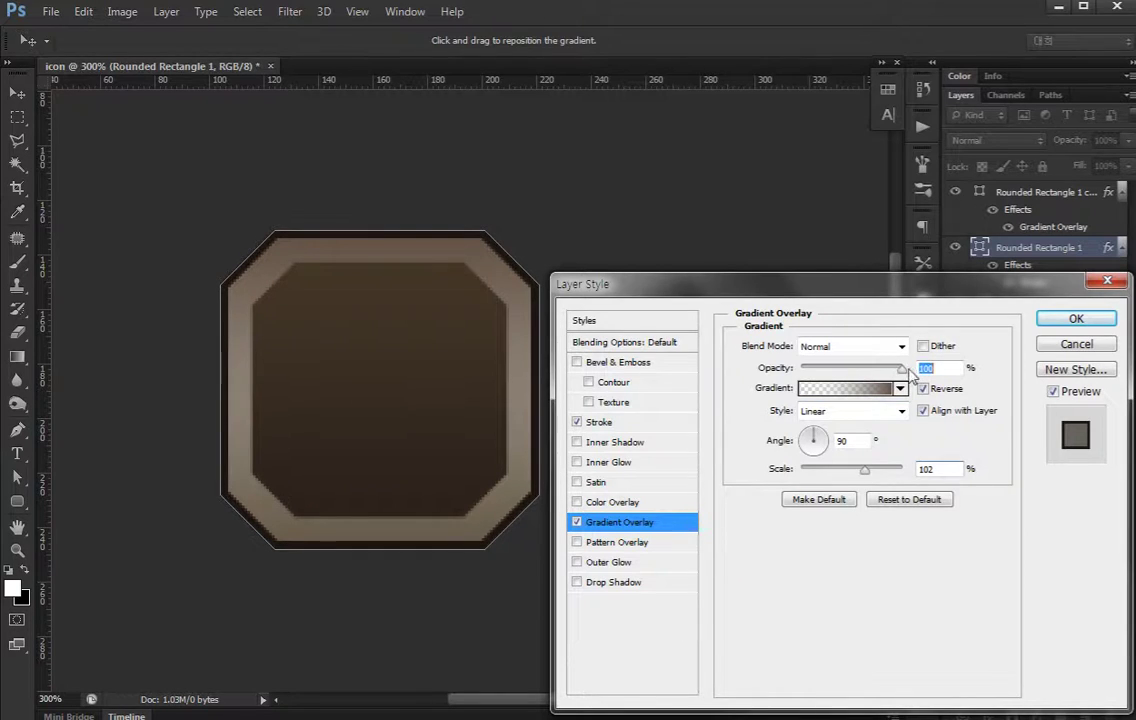
left_click_drag(866, 470, 849, 470)
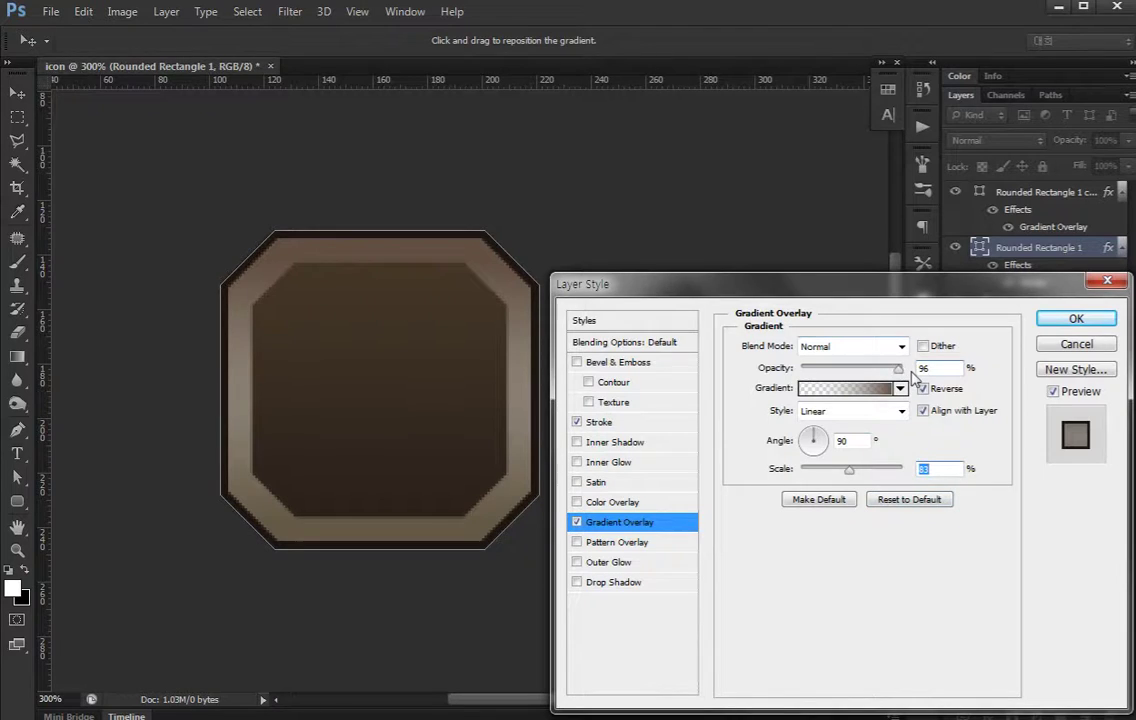
left_click_drag(898, 368, 870, 368)
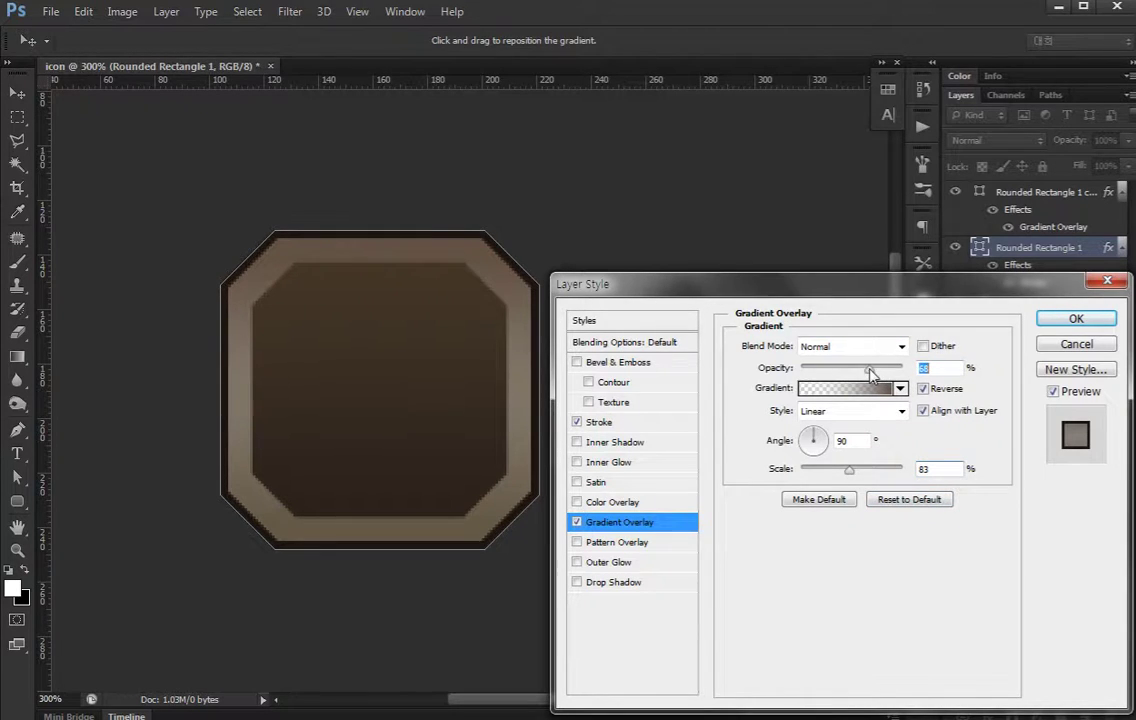
left_click(1076, 318)
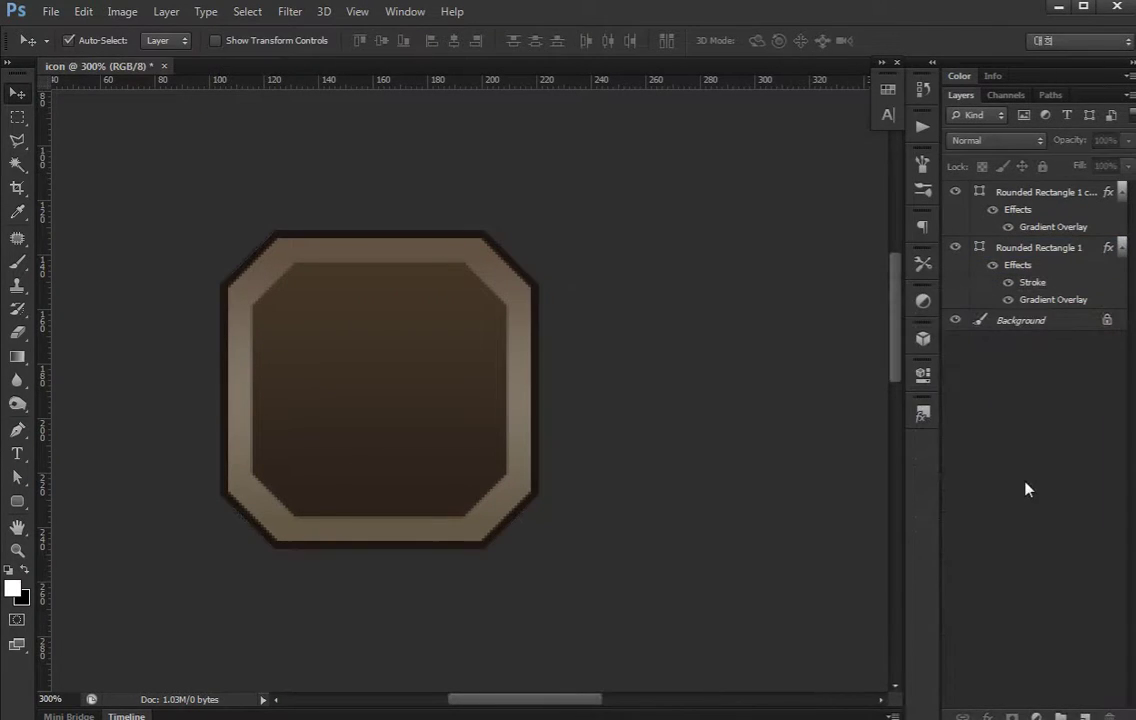
Give the inner square an inner shadow: angle 90, distance 0, choke 100, size 2, opacity 27%
key("ctrl+minus")
key("ctrl+minus")
key("ctrl+minus")
key("ctrl+plus")
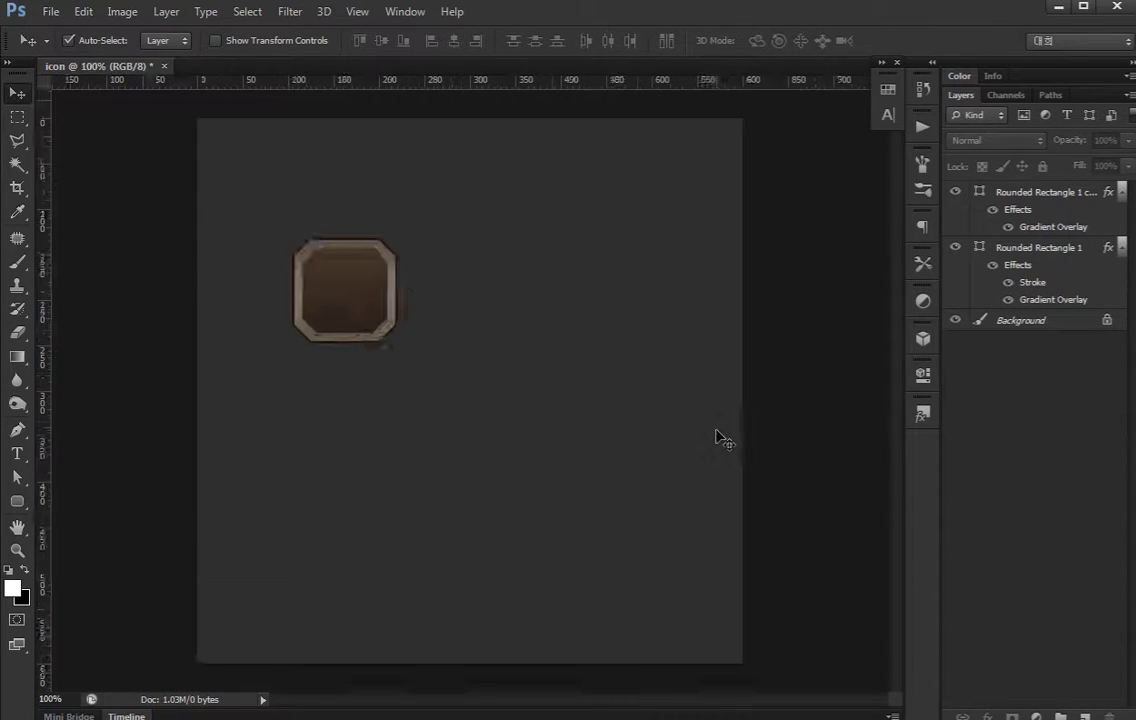
key("ctrl+plus")
key("ctrl+plus")
left_click_drag(472, 298, 850, 573)
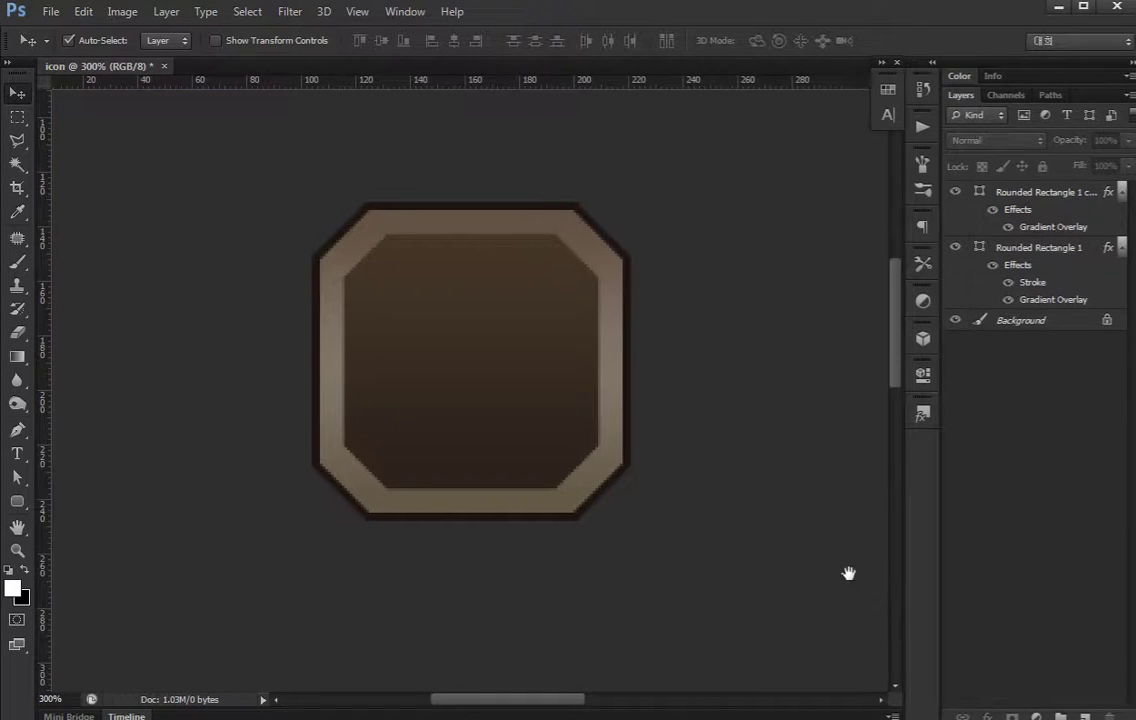
left_click(530, 350)
double_click(1068, 225)
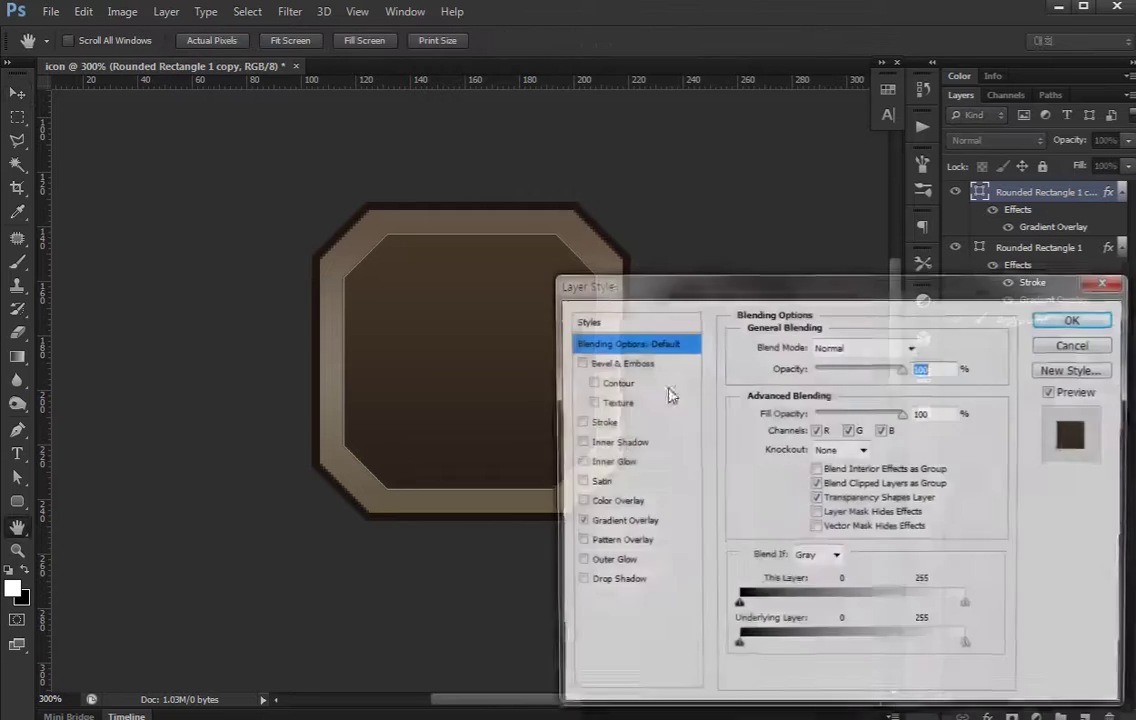
left_click(578, 442)
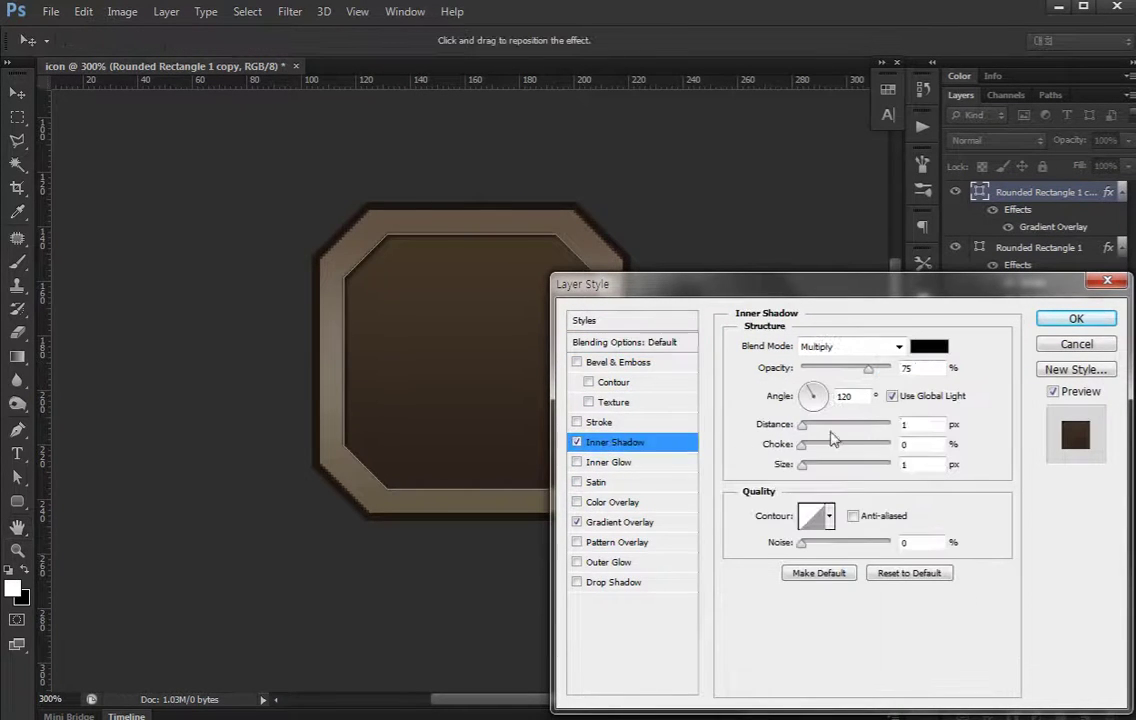
left_click(866, 397)
type("90")
key("Down")
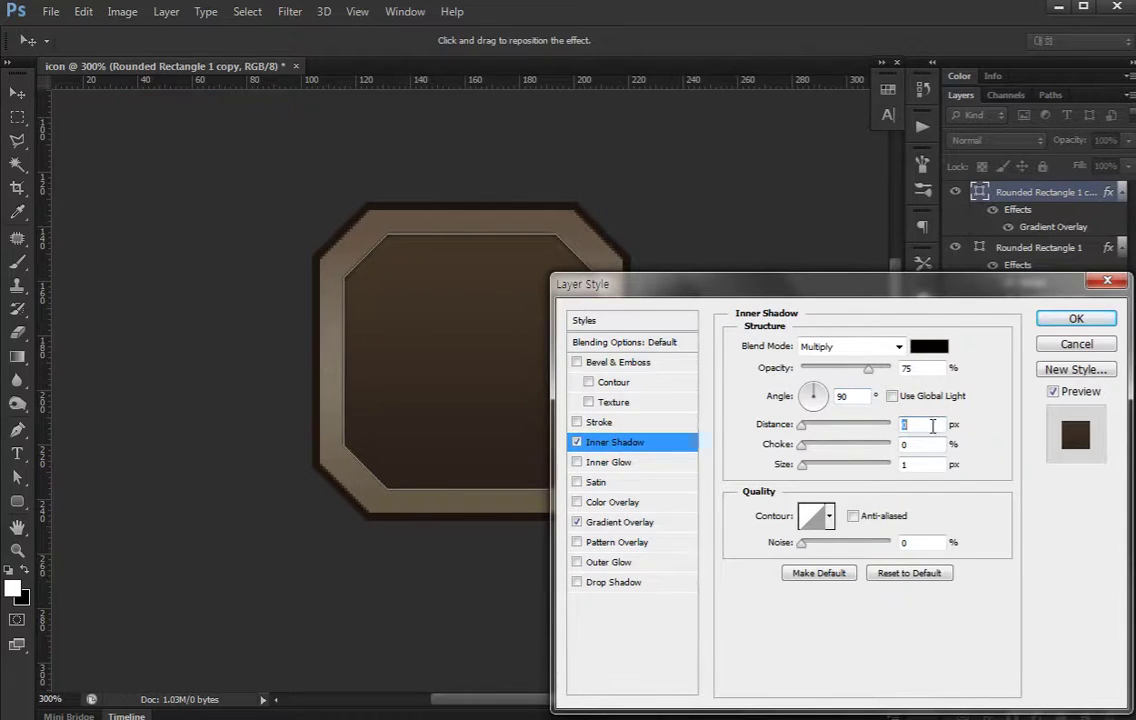
key("Tab")
type("100")
key("Tab")
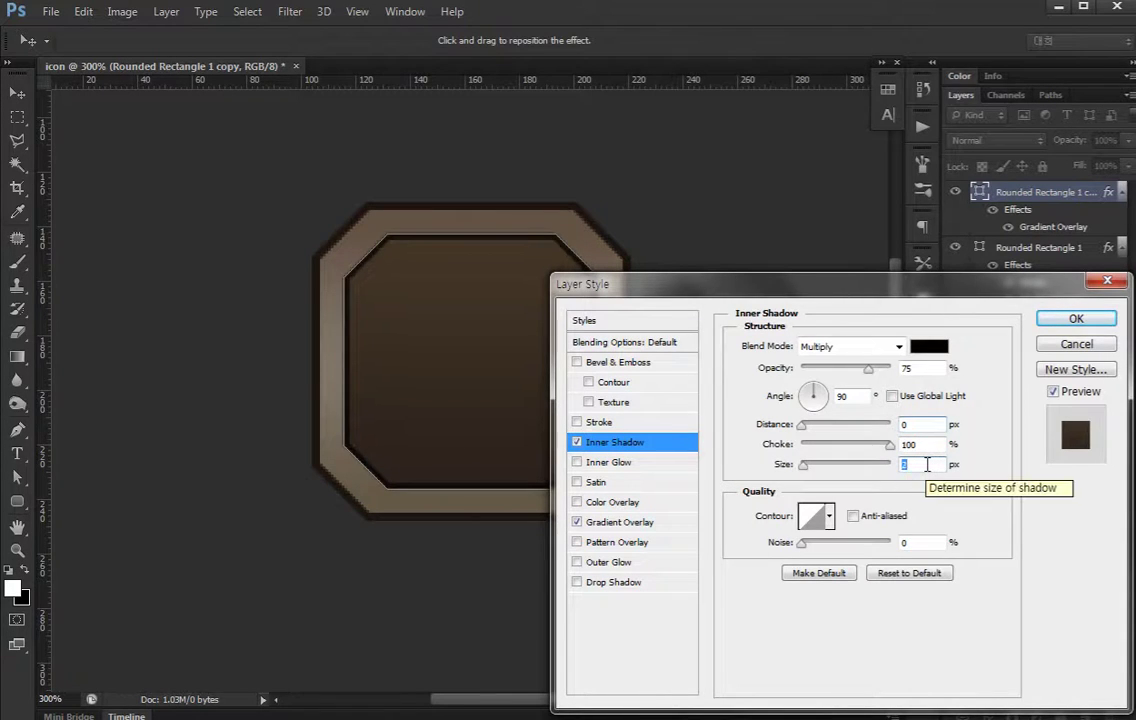
type("2")
left_click(825, 369)
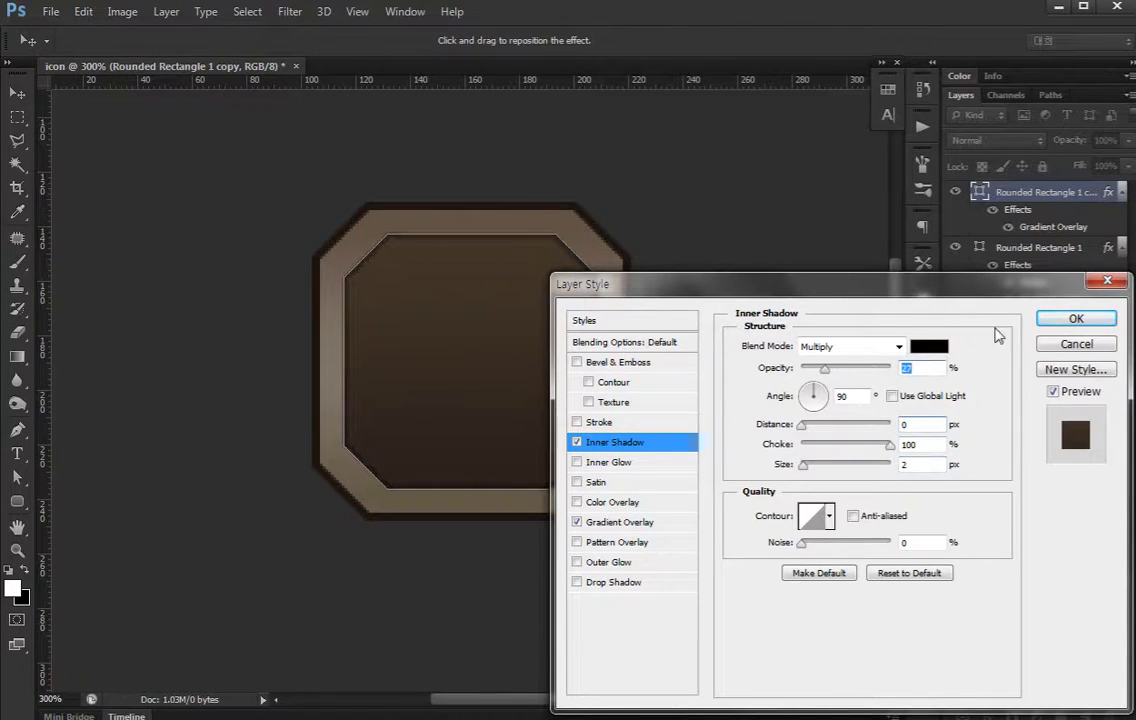
left_click(1050, 321)
Turn off Rounded Rectangle 1's Gradient Overlay and collapse both layers' effects lists
left_click_drag(639, 390, 607, 430)
left_click(558, 380)
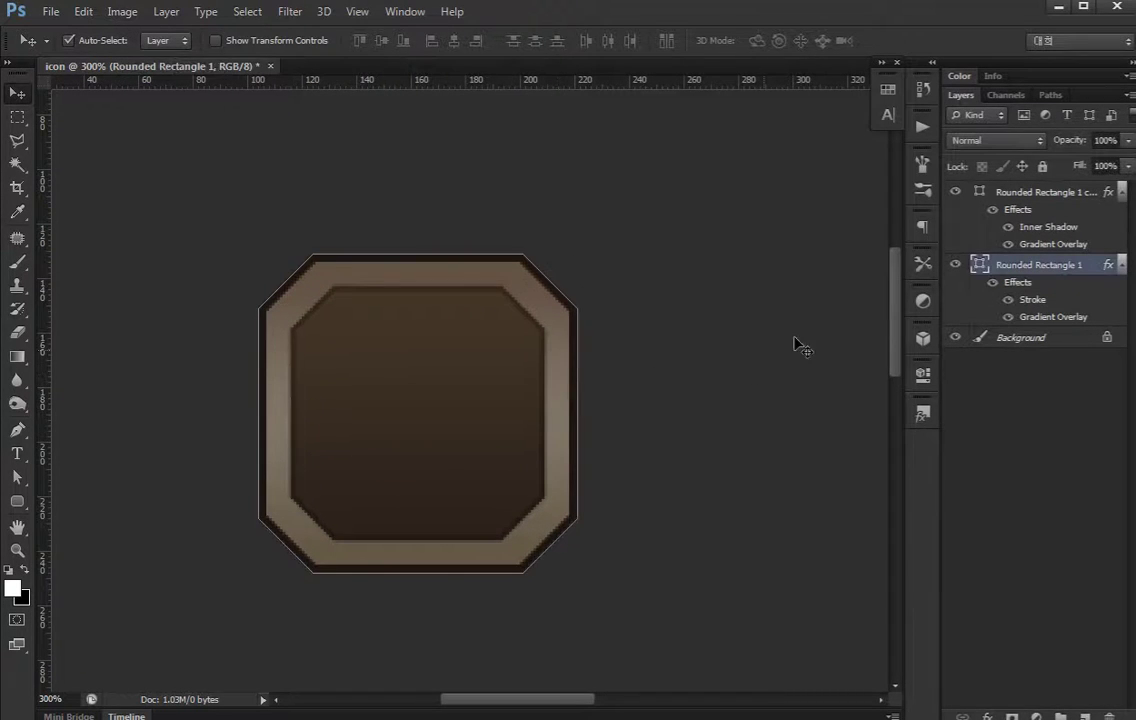
double_click(1057, 318)
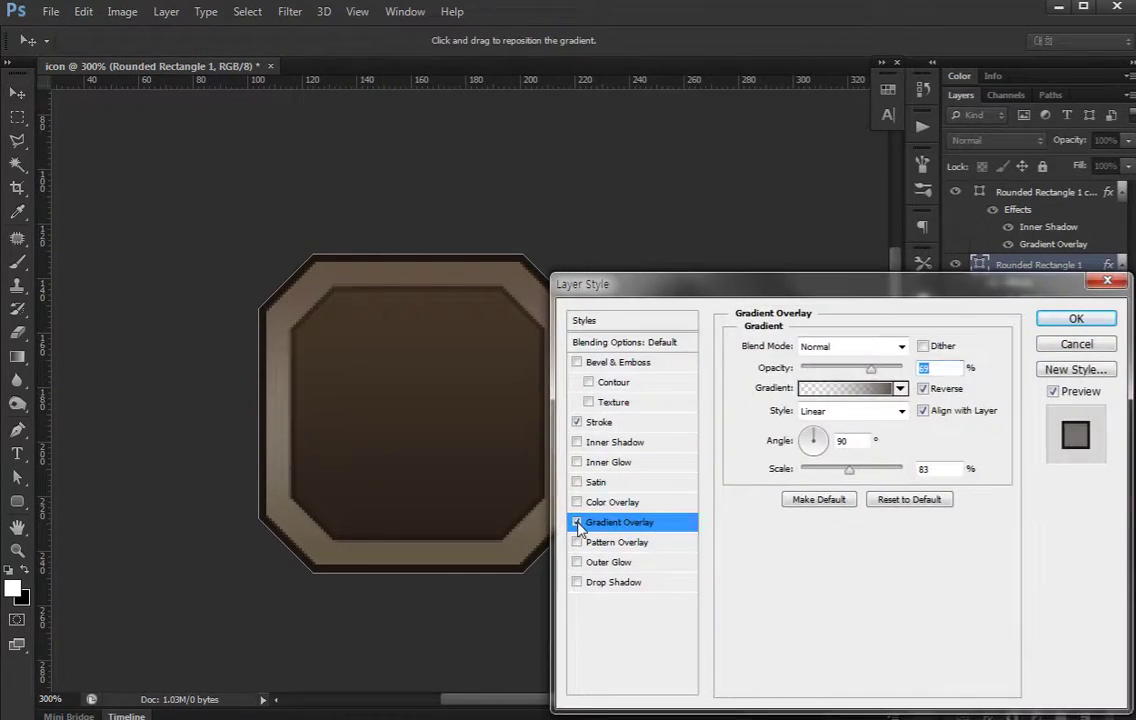
left_click(577, 522)
left_click(1076, 318)
key("v")
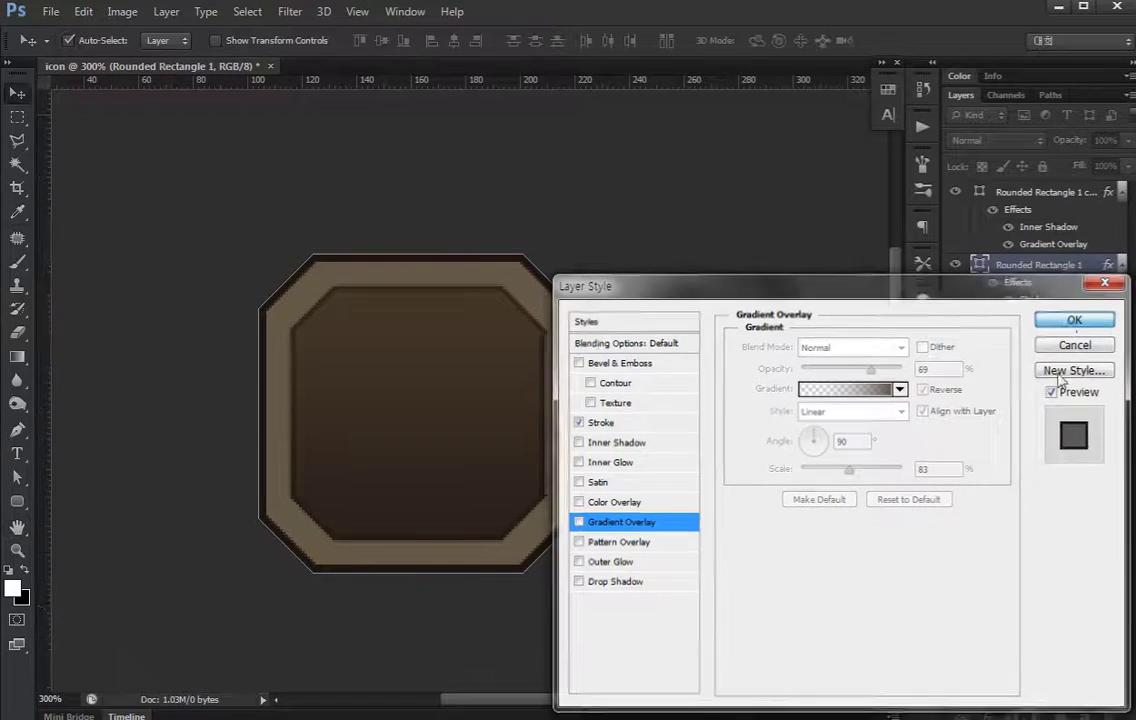
left_click(580, 370)
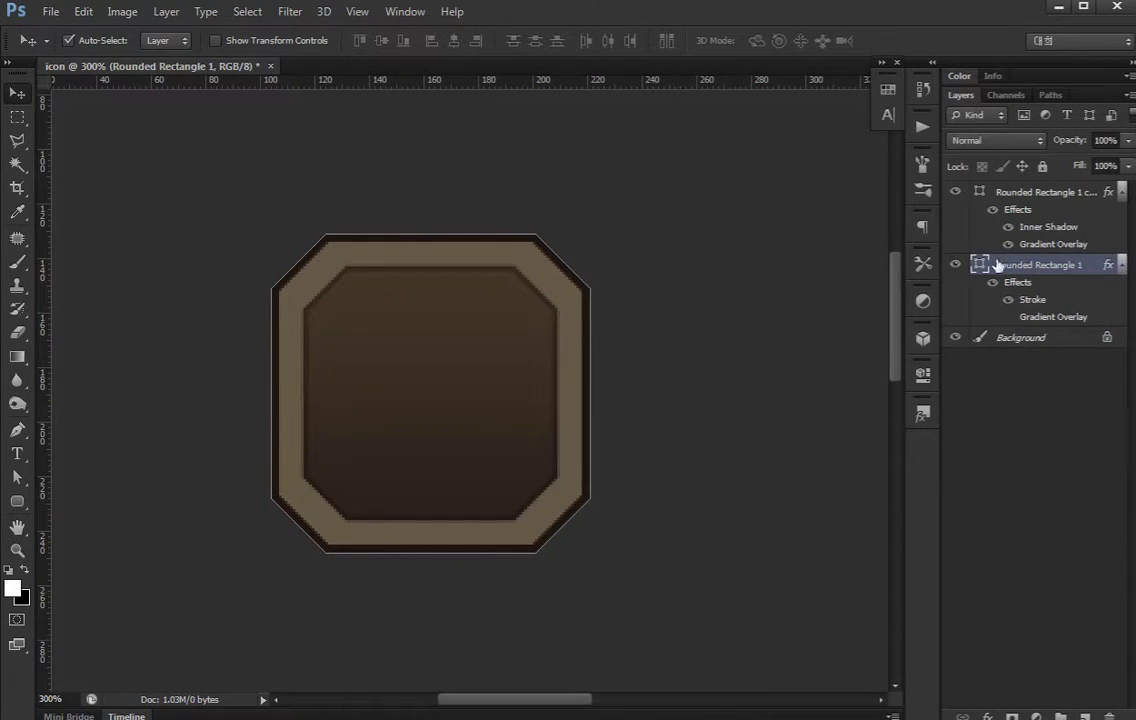
left_click(1121, 192)
left_click(1121, 213)
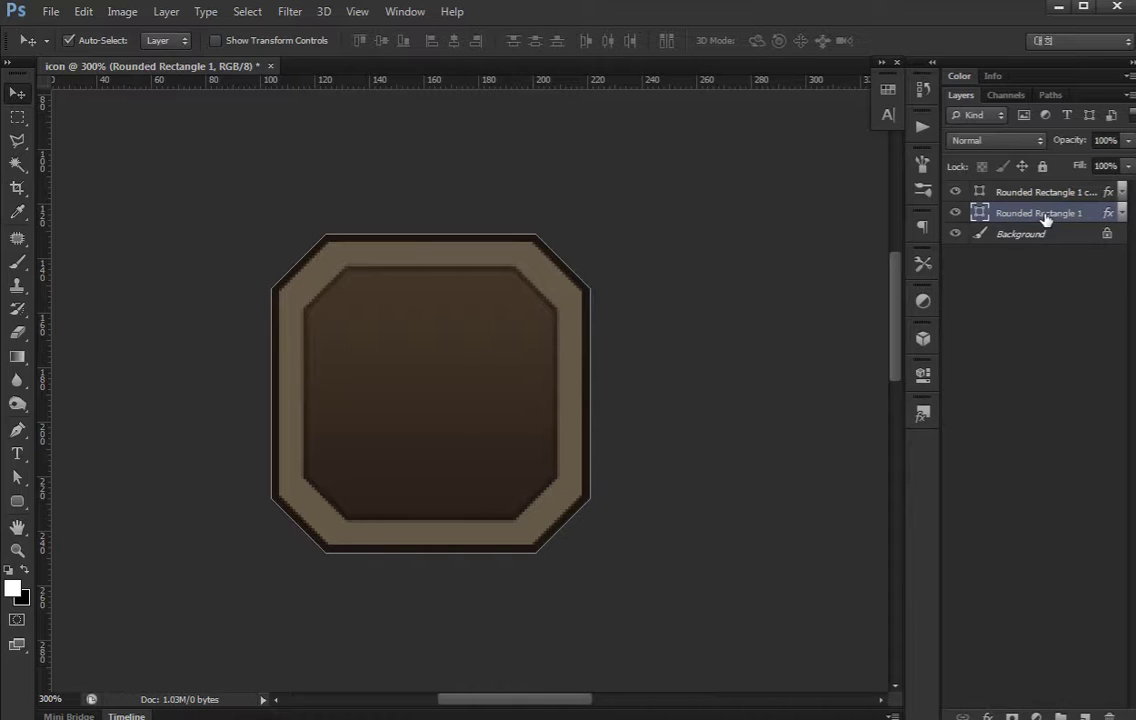
On a new layer, fill the frame's octagon shape with white
key("ctrl+shift+alt+n")
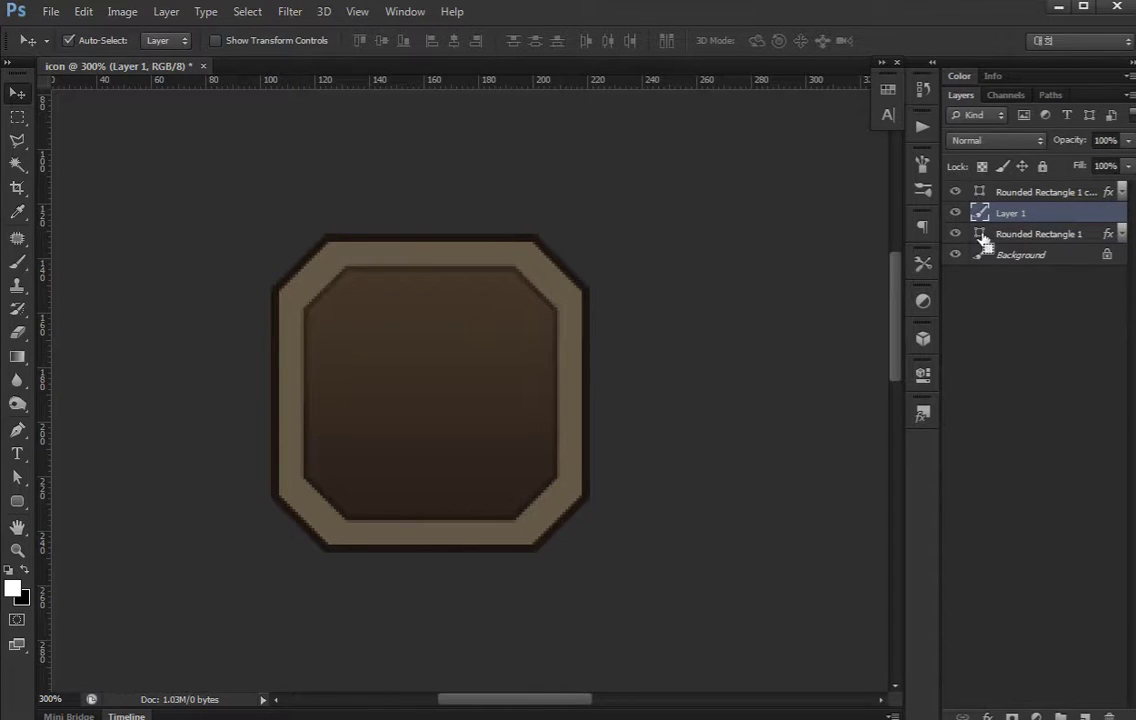
left_click(980, 234, "ctrl")
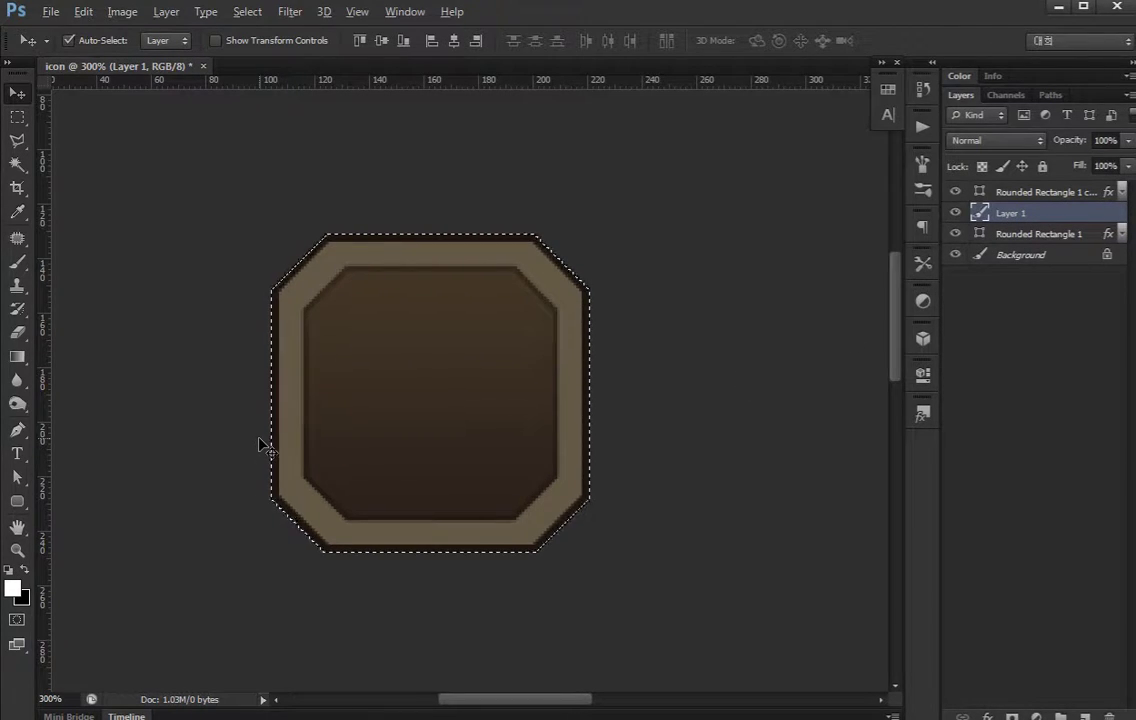
key("alt+BackSpace")
key("ctrl+d")
Lasso the lower-right half of the white octagon and delete it
key("l")
left_click(253, 549)
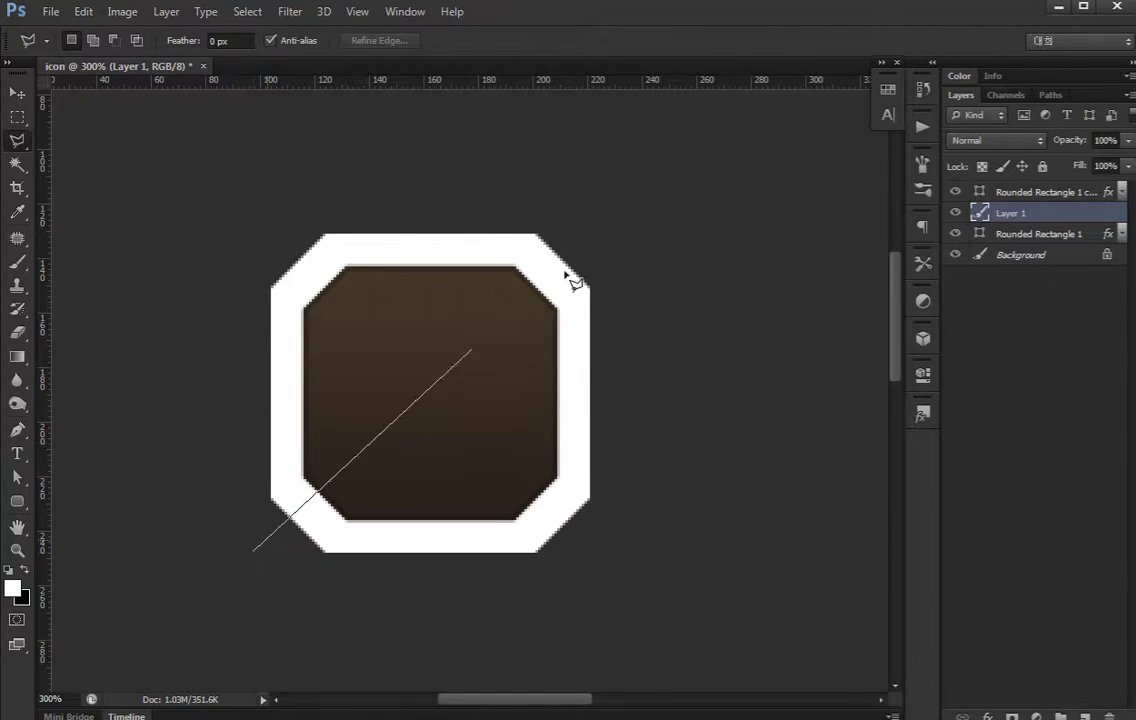
left_click(624, 211)
left_click(735, 488)
left_click(596, 606)
double_click(276, 617)
key("alt+BackSpace")
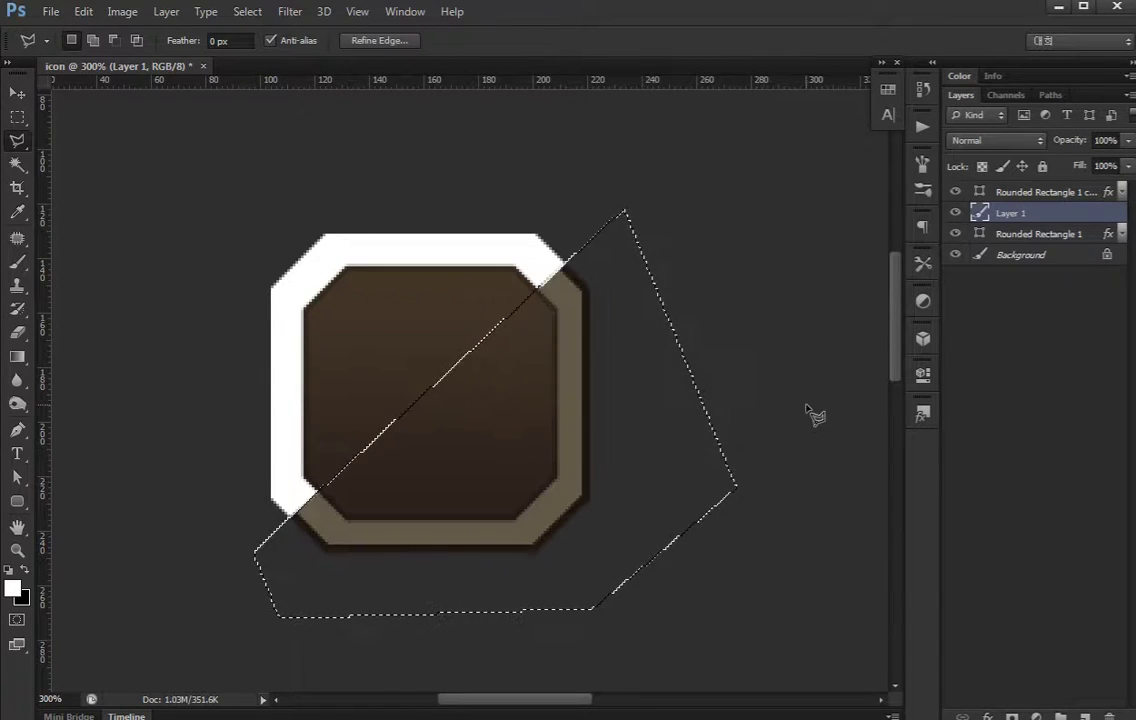
key("ctrl+d")
key("v")
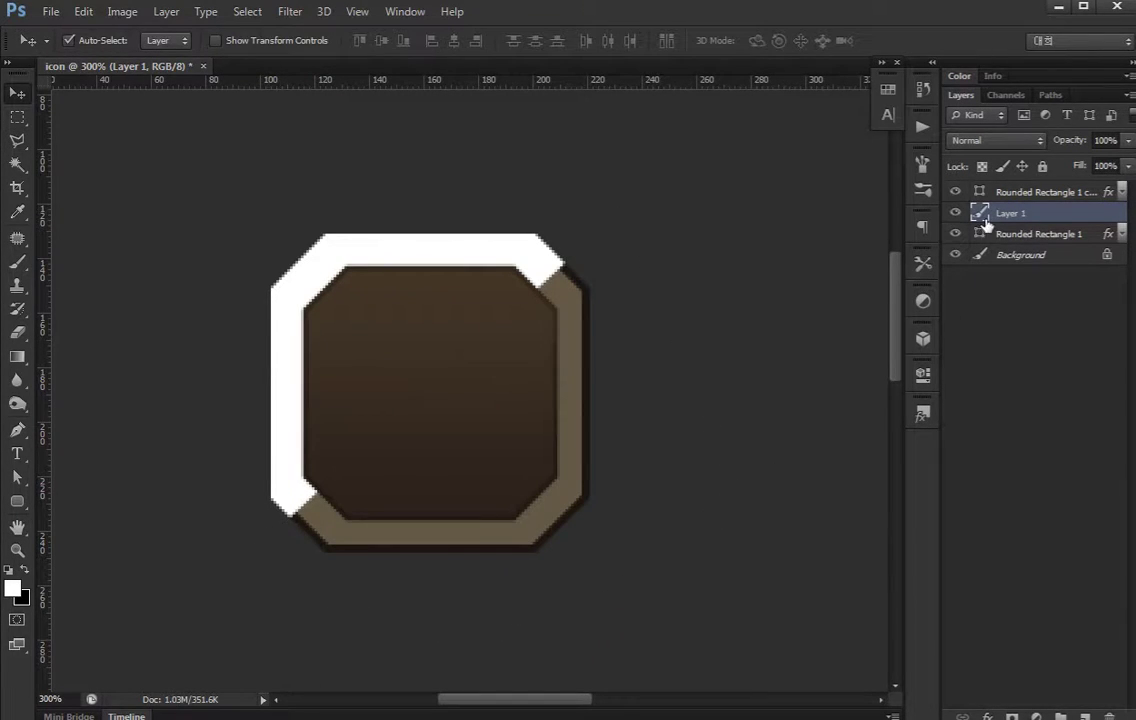
Fade Layer 1 to a faint low opacity, then reload the frame's shape as a selection
left_click(1128, 140)
left_click_drag(1052, 165, 1047, 166)
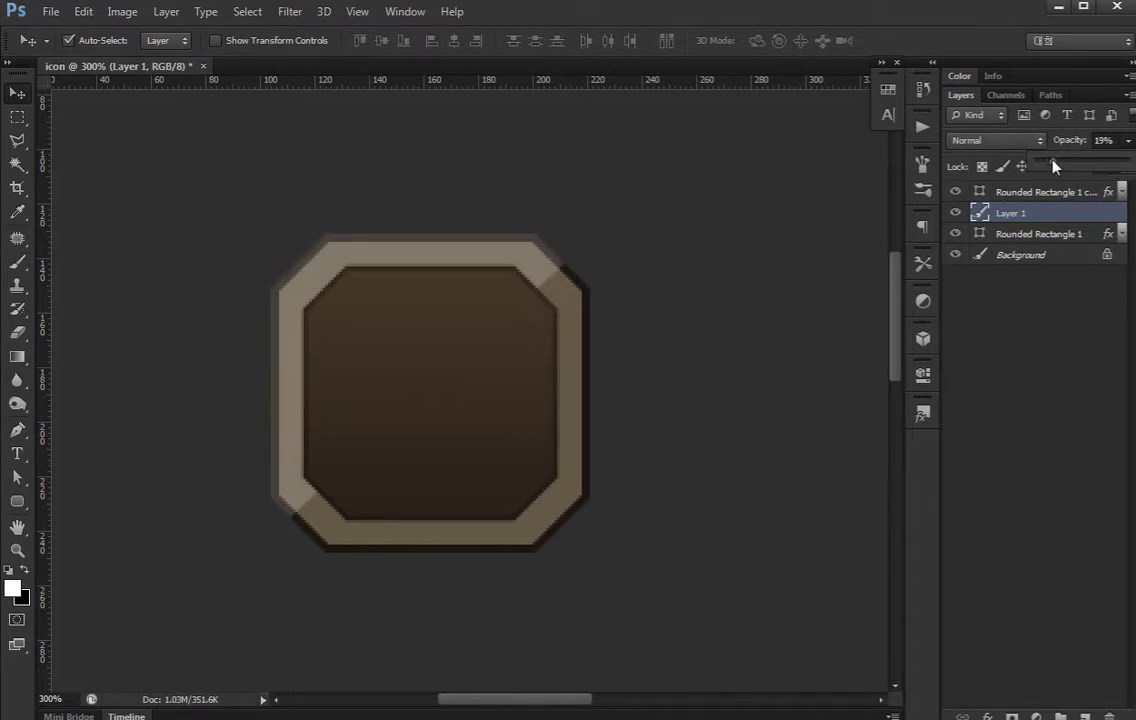
left_click(1033, 291)
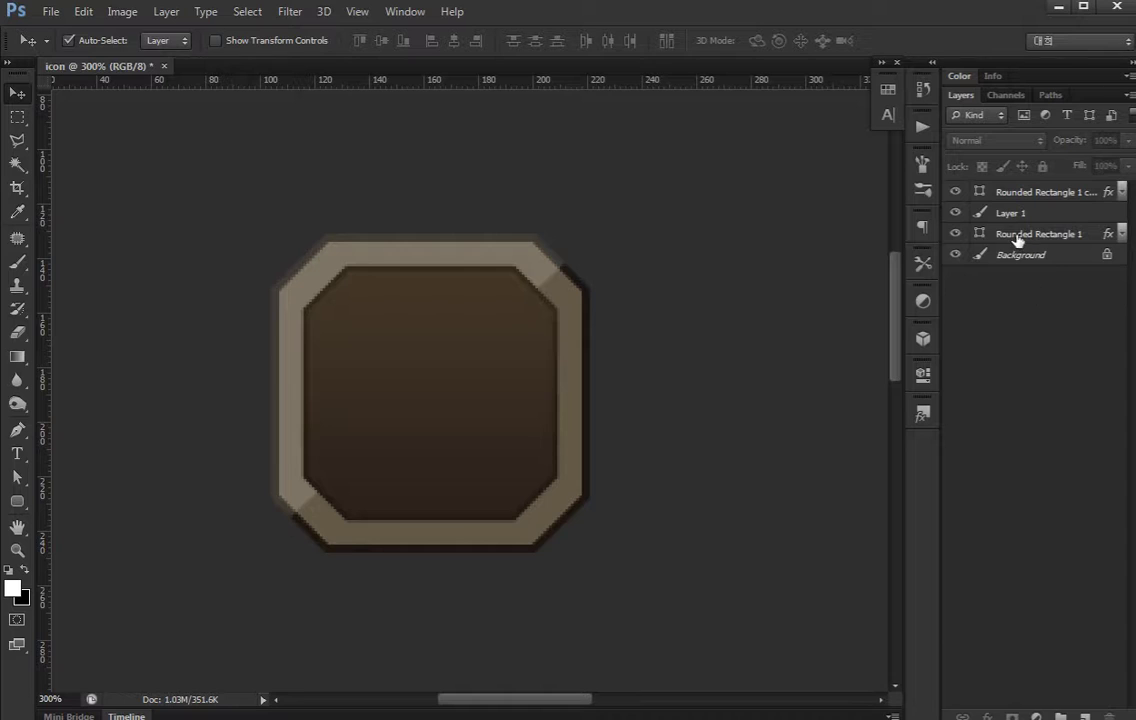
left_click(1018, 236)
left_click(981, 236, "ctrl")
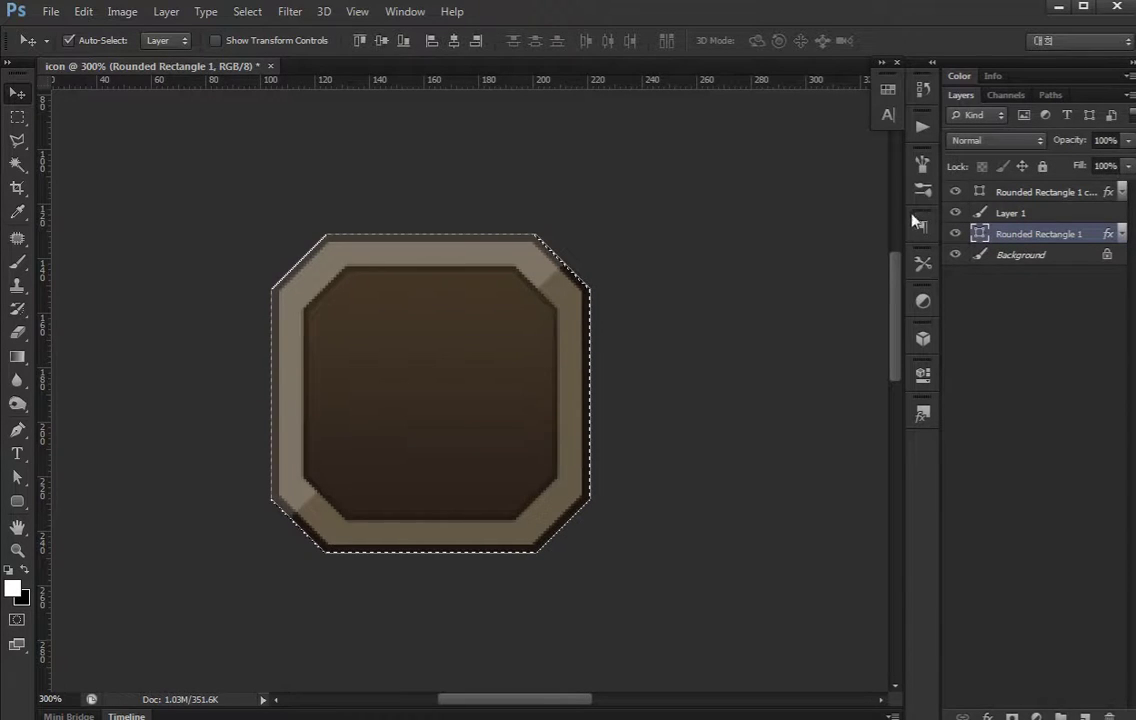
Contract the frame selection by 3 pixels, undoing an accidental Merge Down
left_click(247, 11)
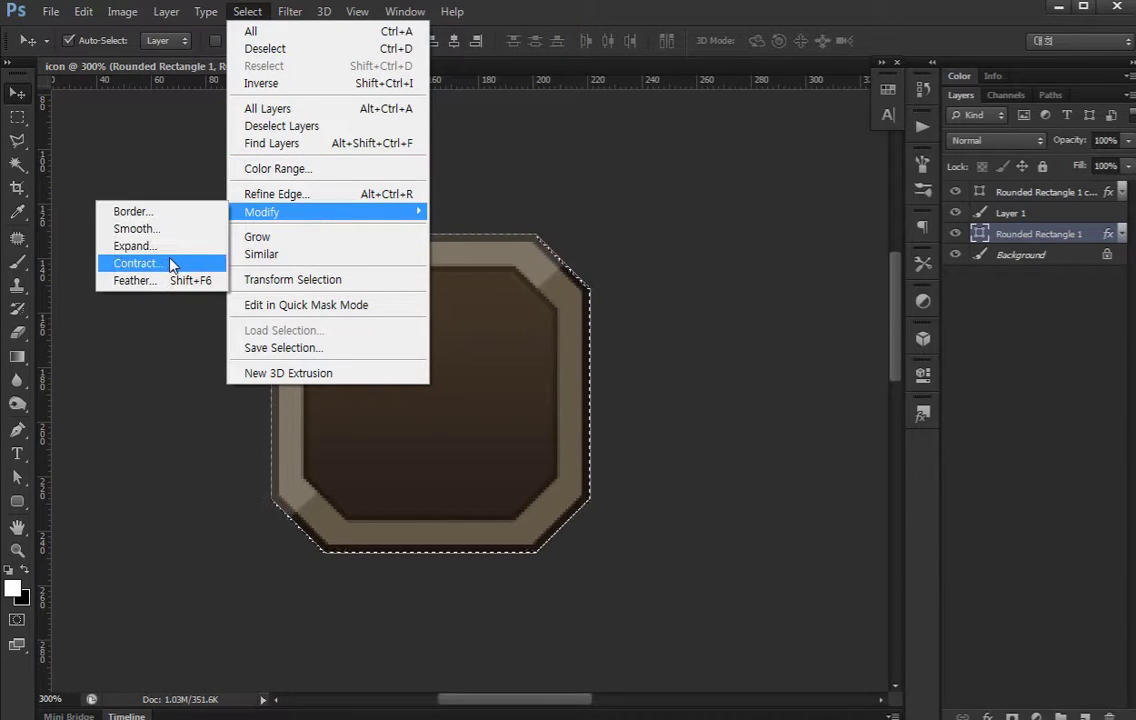
left_click(170, 263)
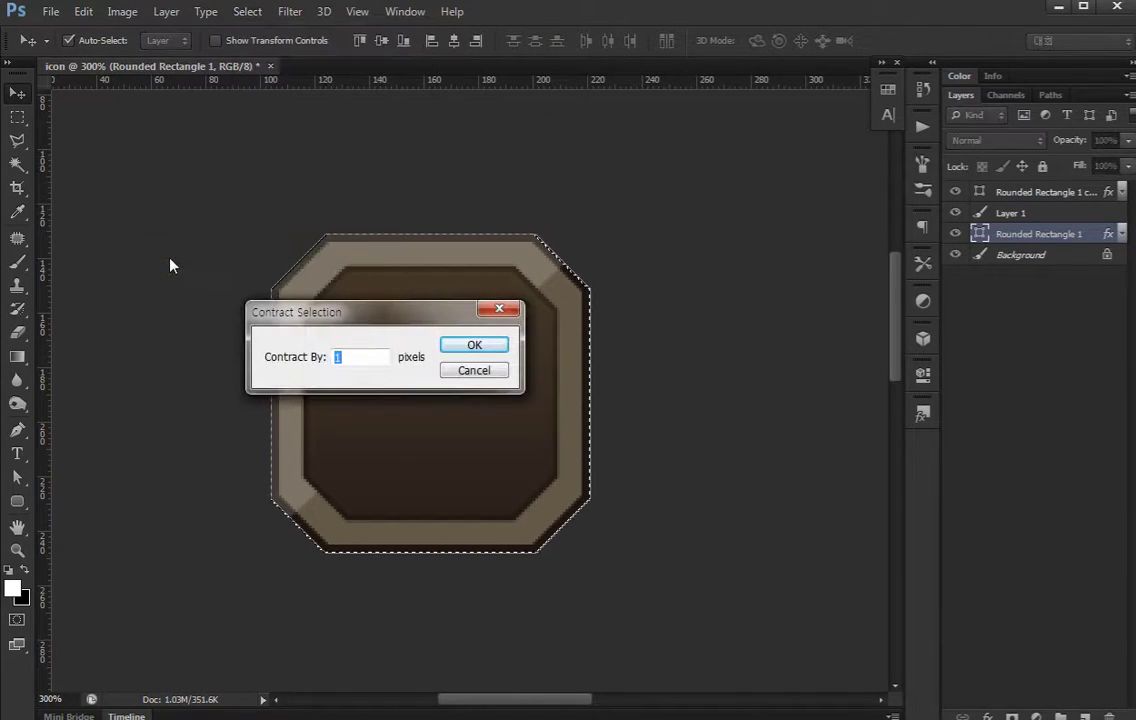
type("3")
key("Return")
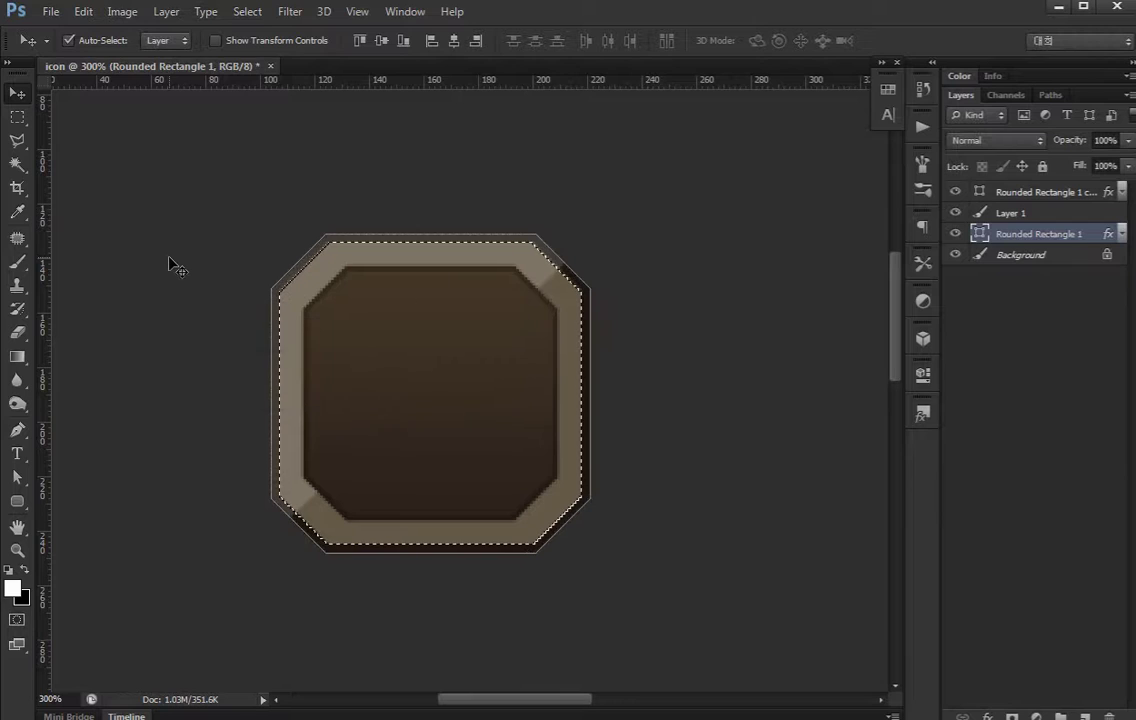
key("ctrl+e")
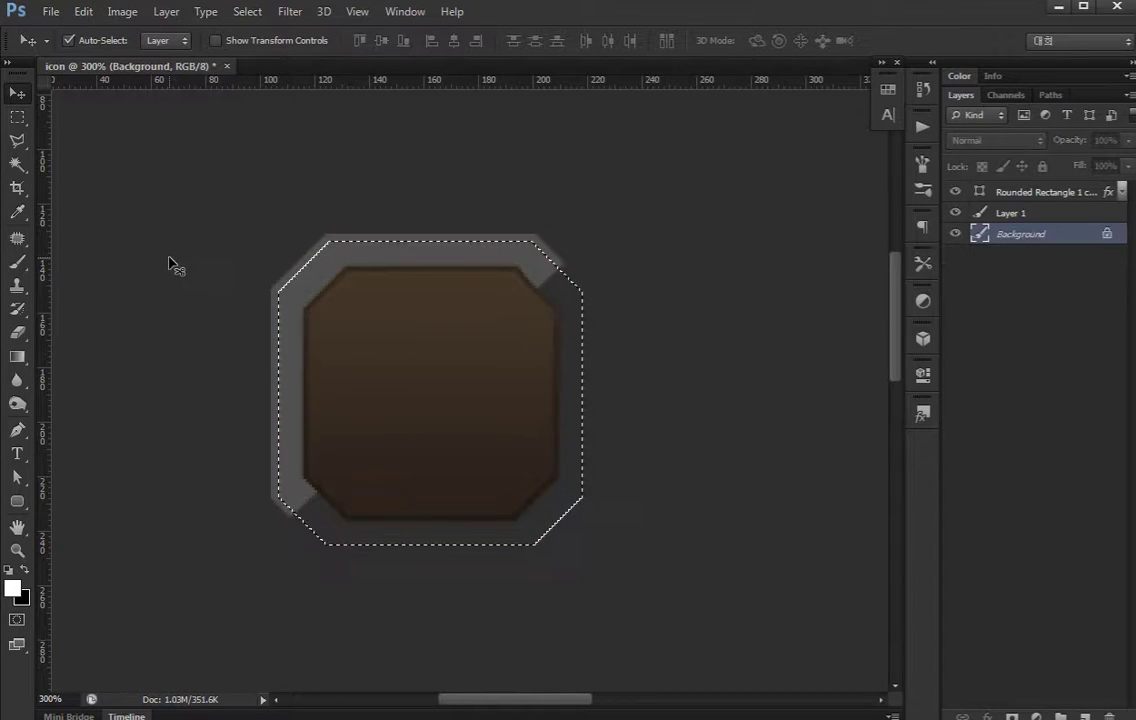
key("ctrl+z")
Fill the rim on Layer 1 with dark brown and deselect
left_click(1005, 215)
key("ctrl+d")
left_click(977, 431)
scroll(560, 378, "down", 2)
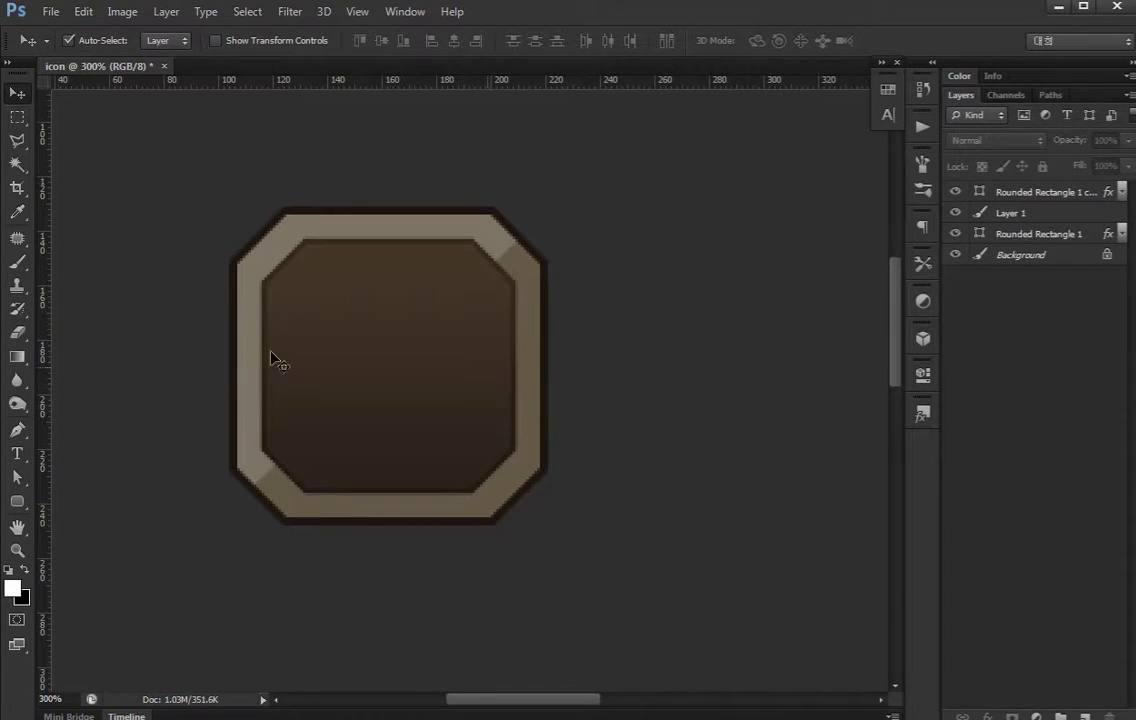
left_click(17, 501)
Try drawing a 15 px radius white pill in the octagon, then undo it
left_click_drag(526, 360, 503, 336)
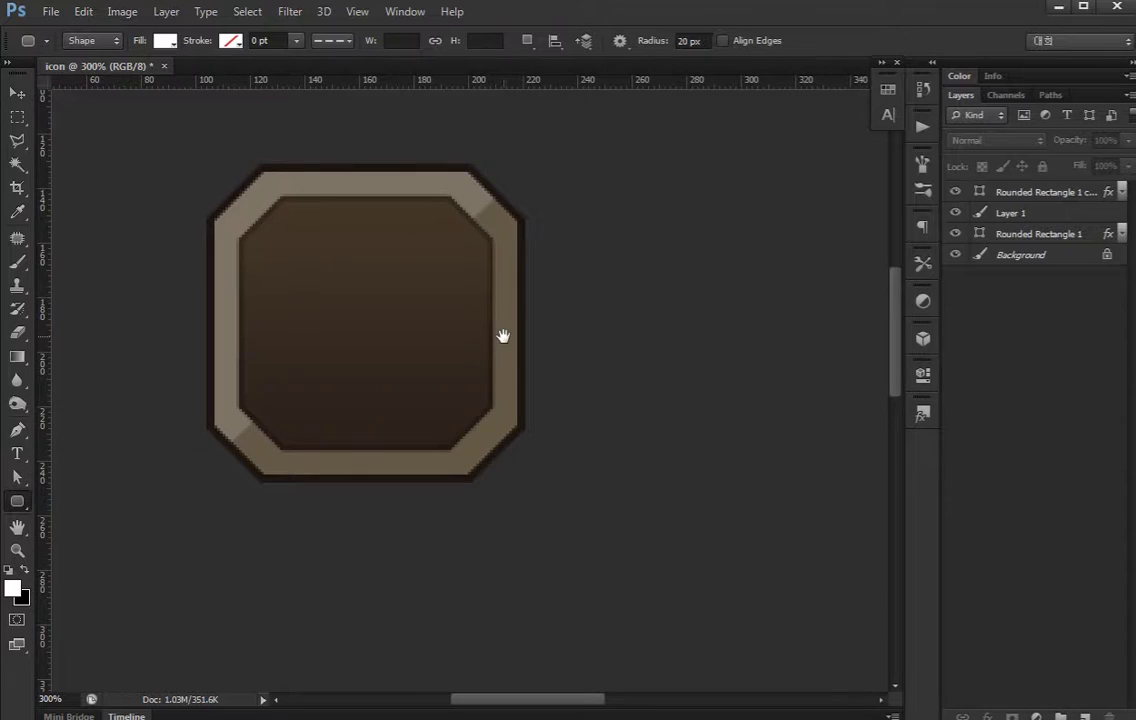
type("15")
key("Return")
left_click_drag(287, 241, 353, 401)
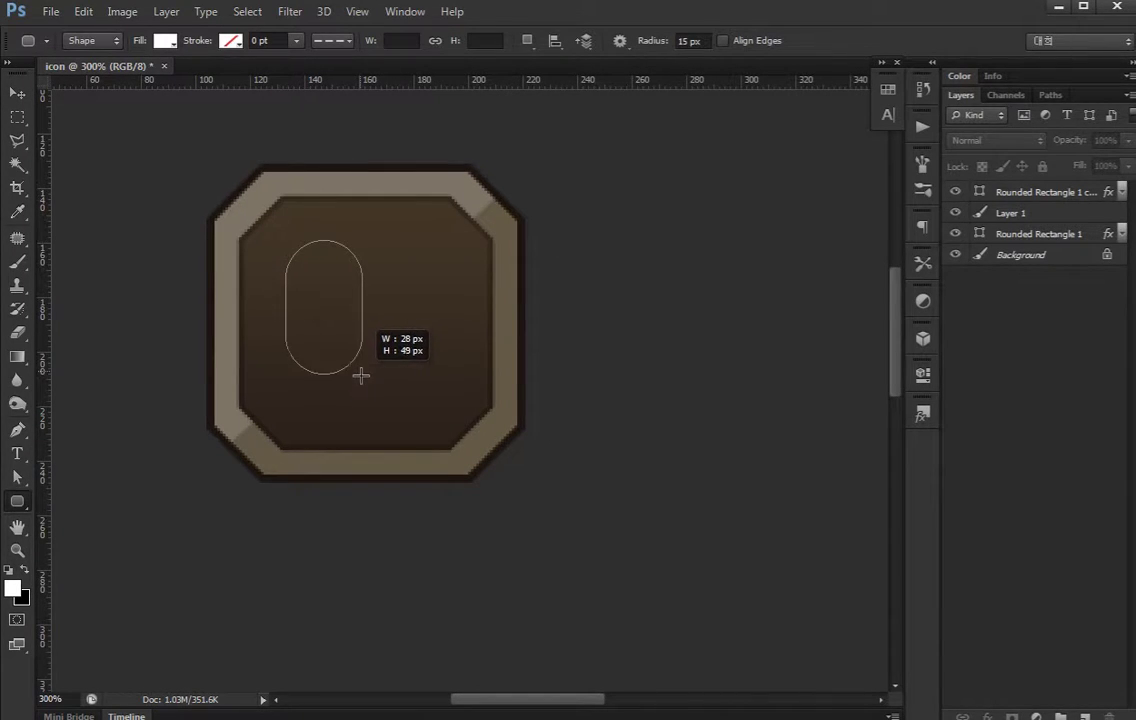
key("ctrl+z")
Draw a tall white bar with a 5 px corner radius and nudge it into place
left_click(703, 40)
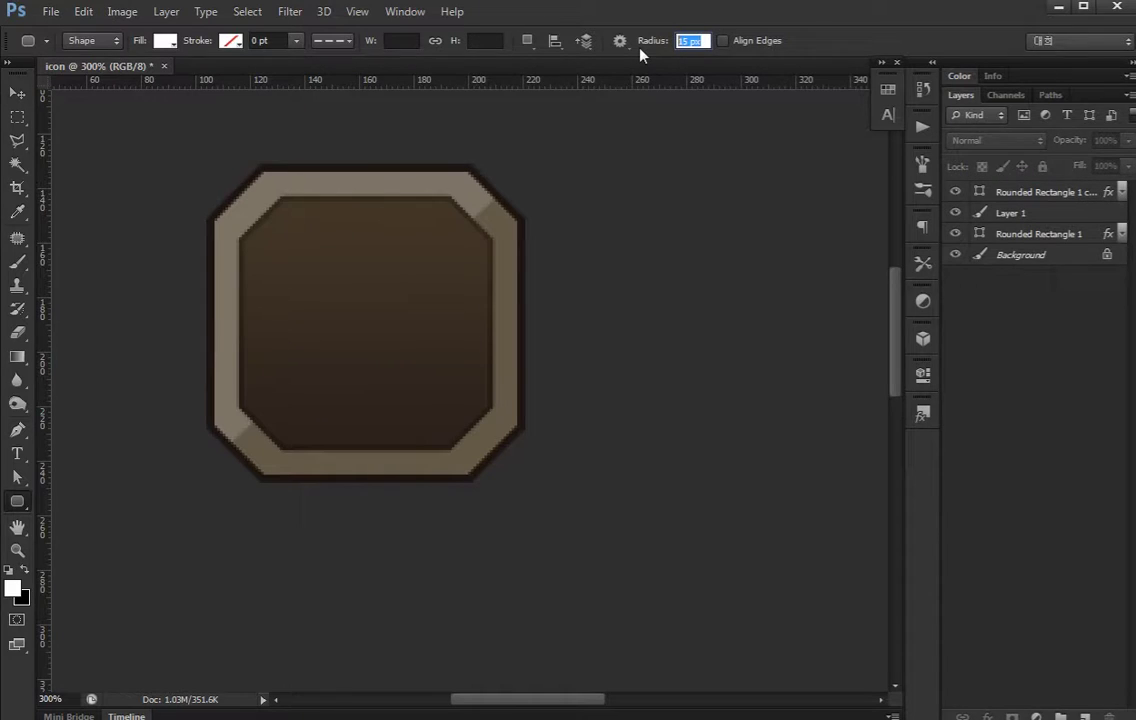
type("5")
key("Return")
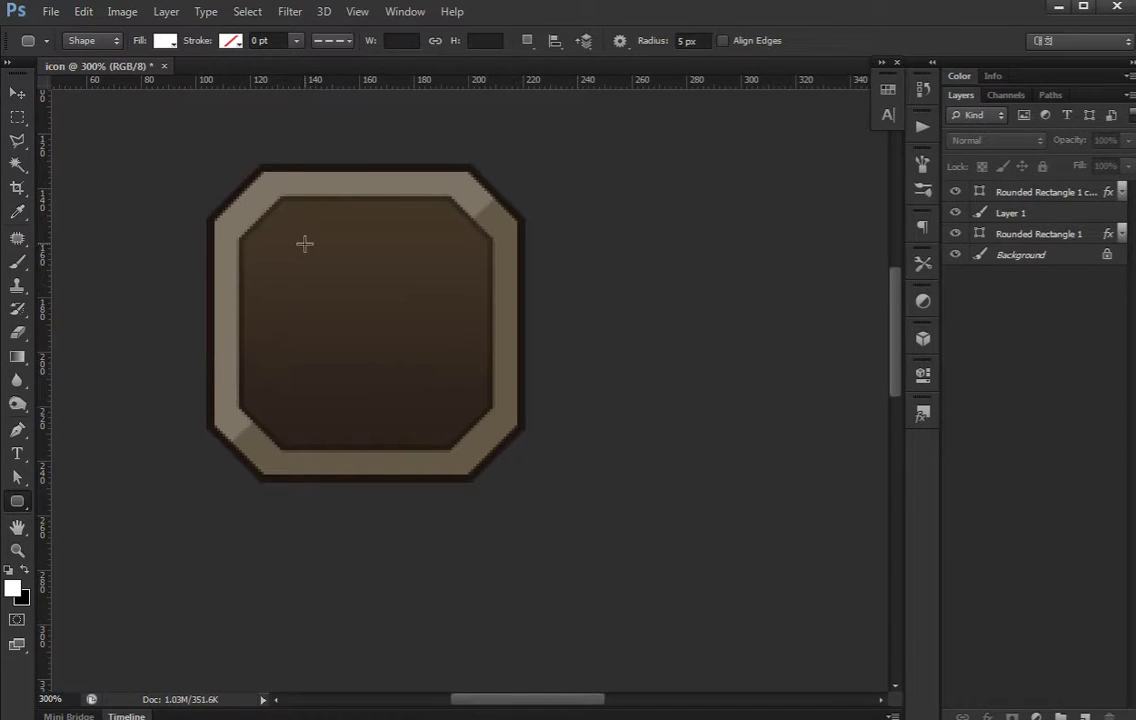
left_click_drag(272, 221, 332, 397)
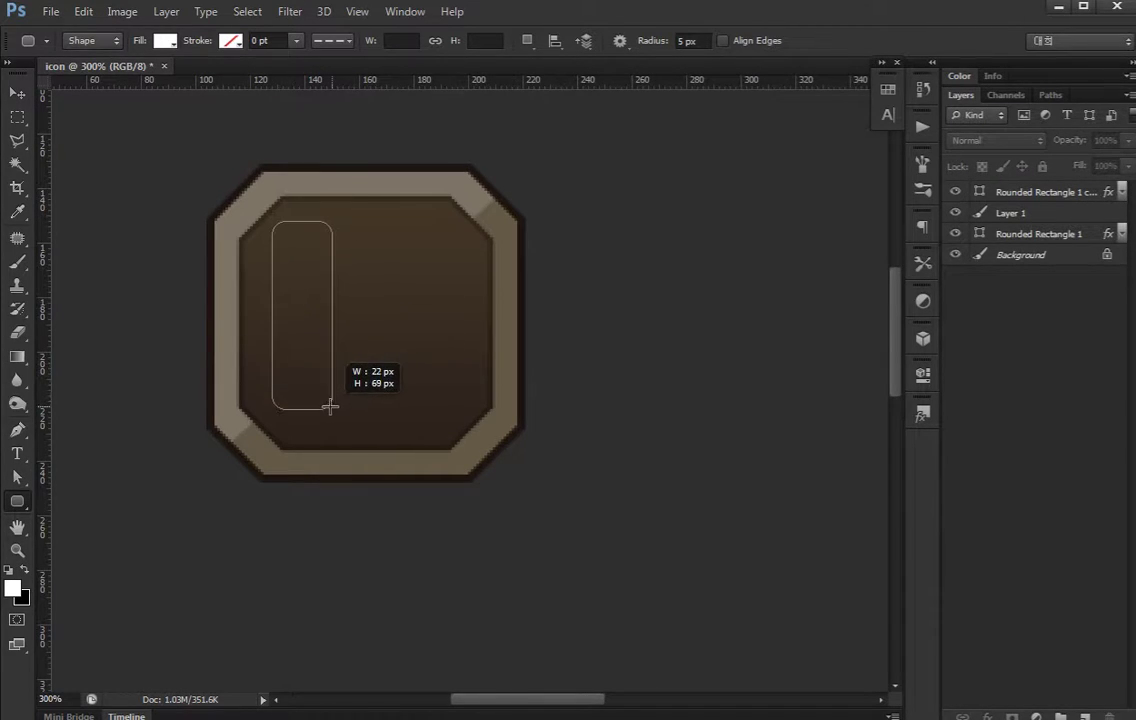
left_click_drag(332, 397, 332, 392)
key("v")
left_click_drag(315, 330, 337, 347)
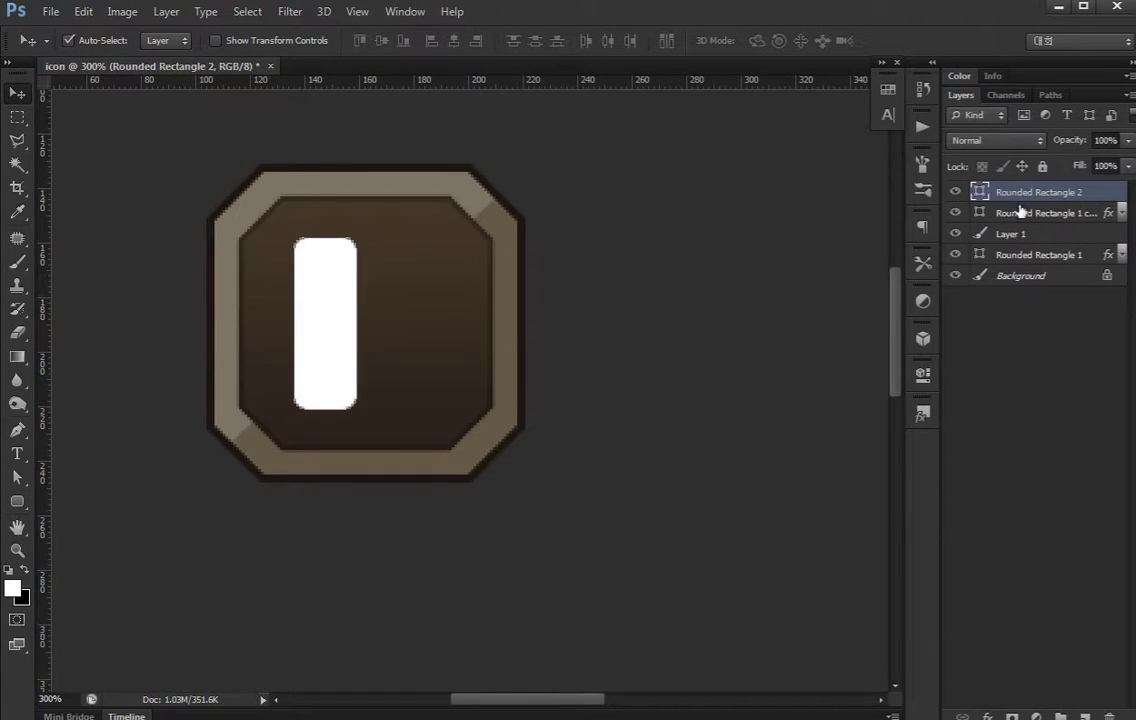
Duplicate the bar to test a pause pair, shift them, then delete the copy
key("ctrl+j")
key("Right")
key("Right")
key("Right")
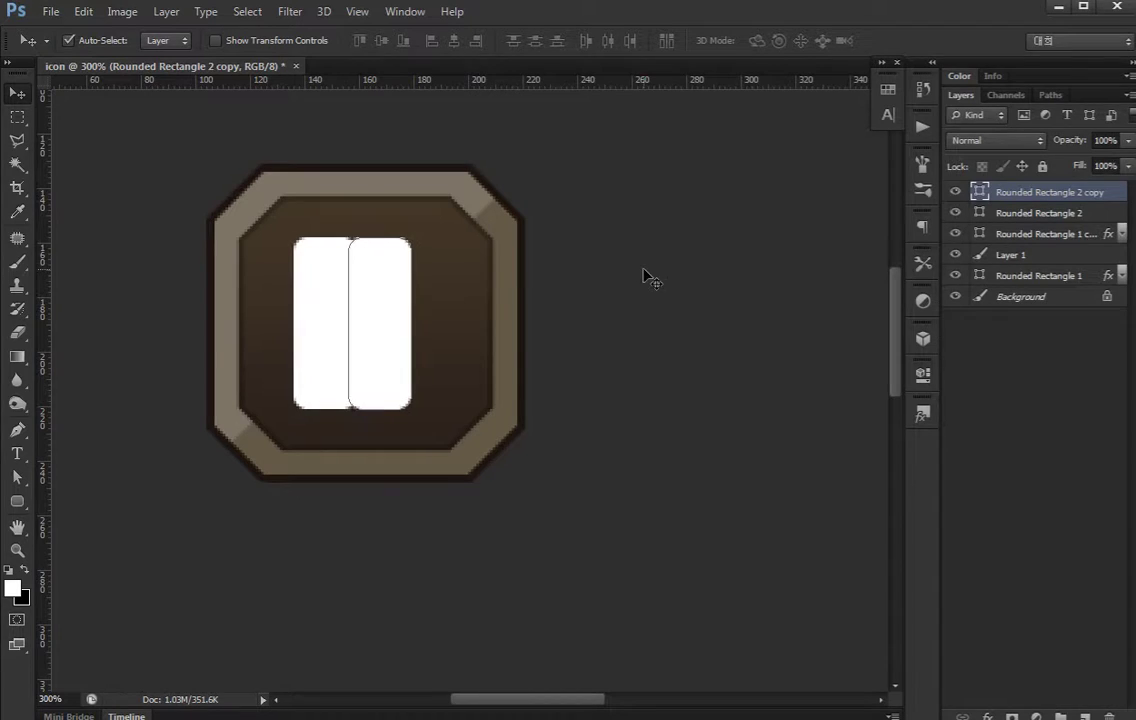
key("Right")
key("Right")
key("Right")
key("Right")
key("Right")
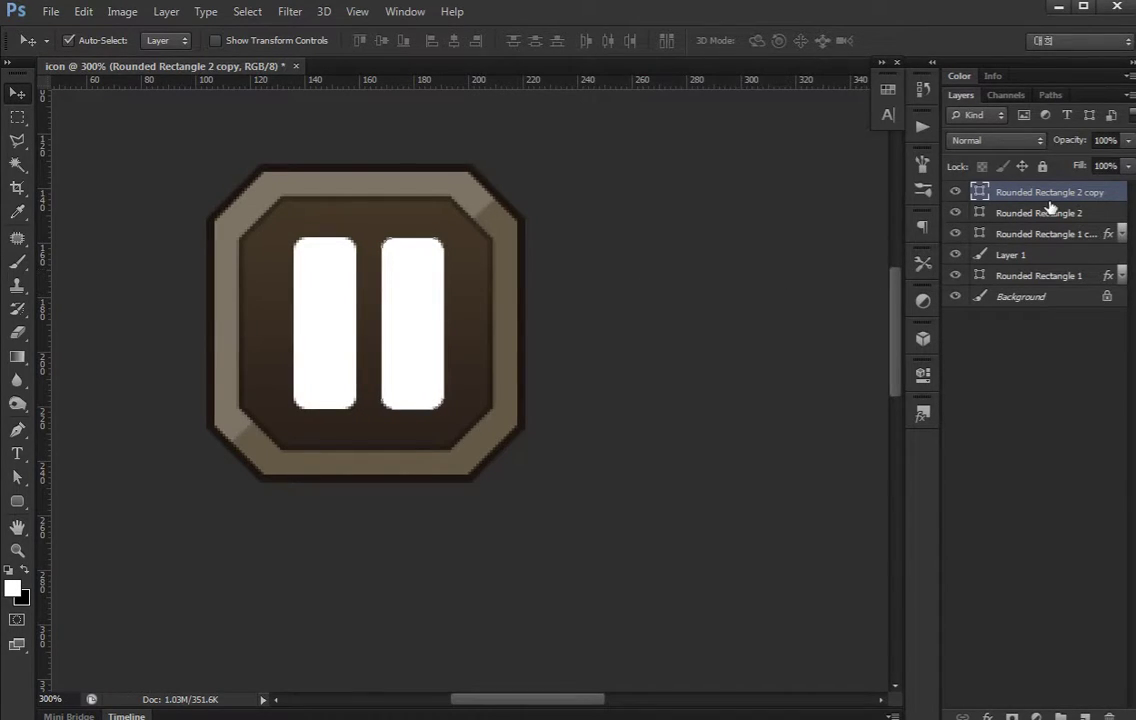
left_click(1054, 214, "shift")
key("Left")
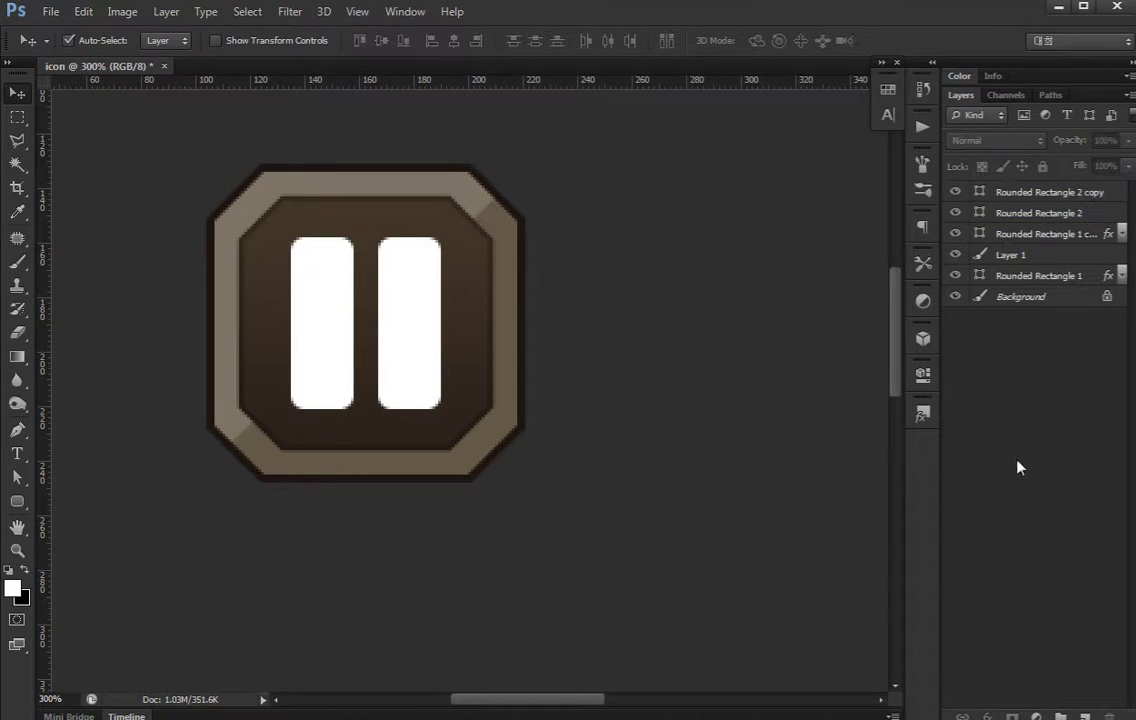
left_click(1017, 191)
key("Delete")
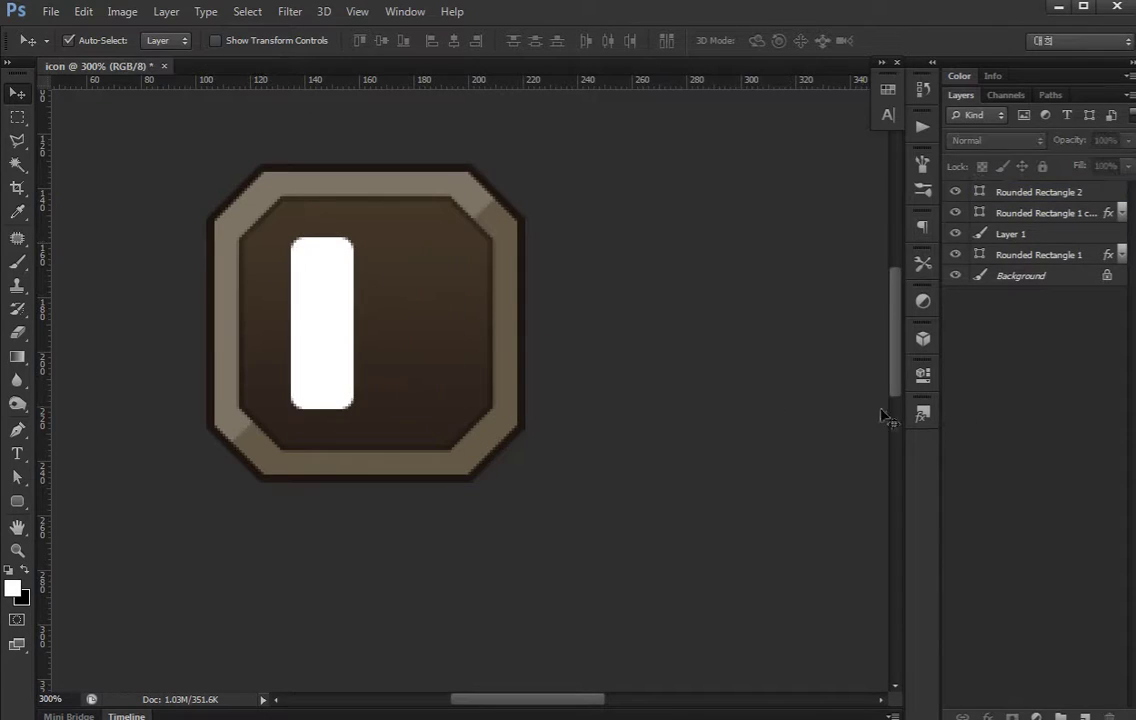
double_click(979, 192)
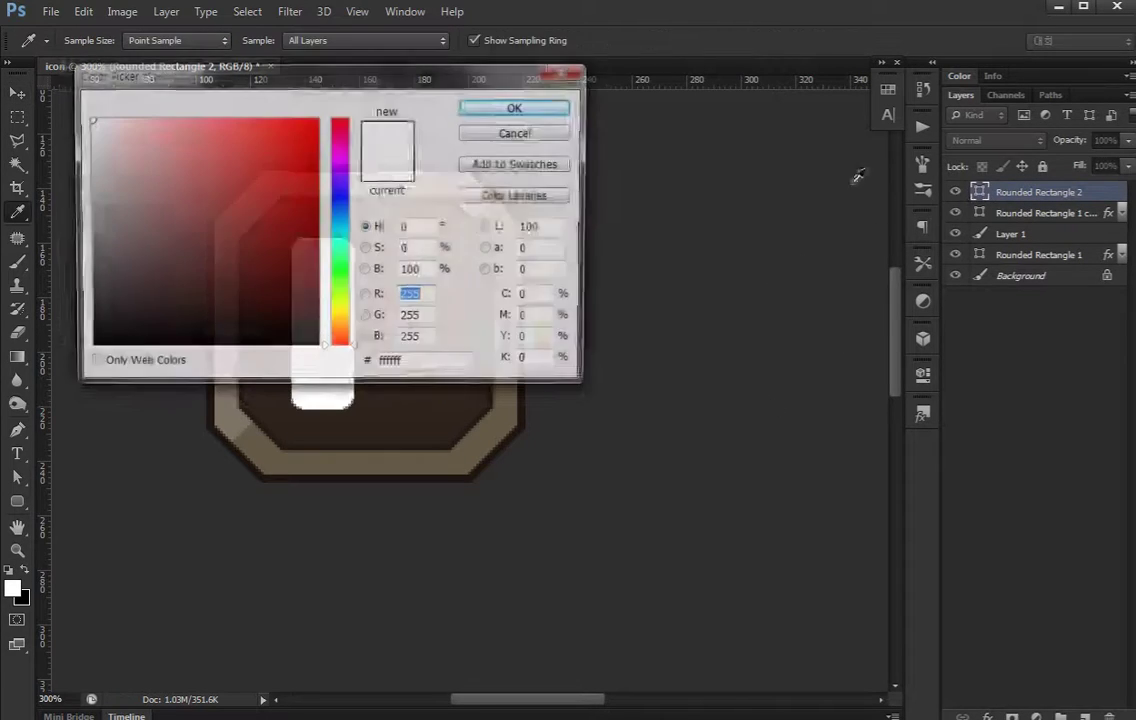
Set the bar's fill colour to golden yellow ffc549
left_click(343, 321)
left_click_drag(209, 175, 253, 119)
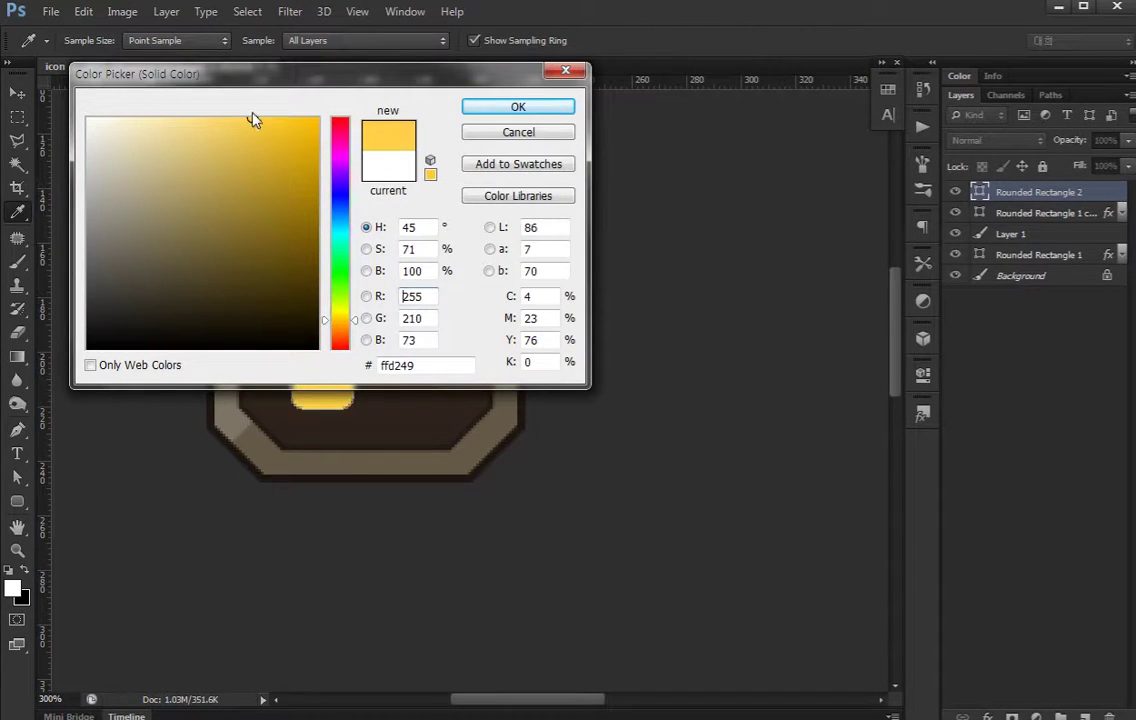
left_click(340, 323)
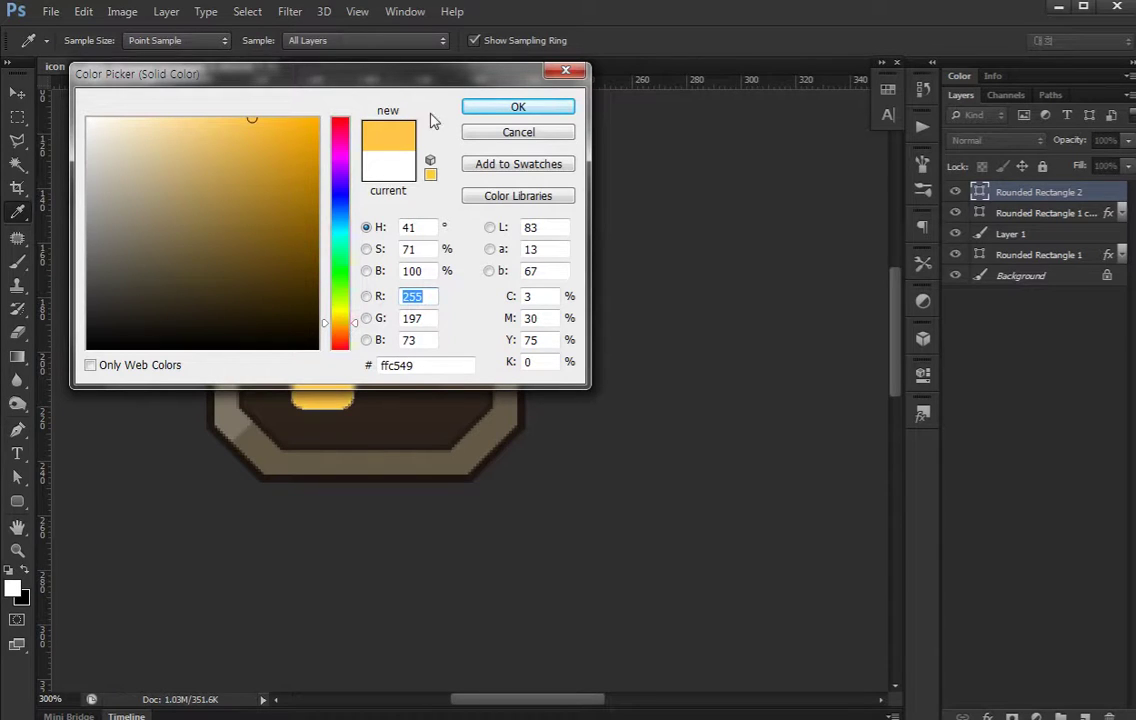
left_click(518, 106)
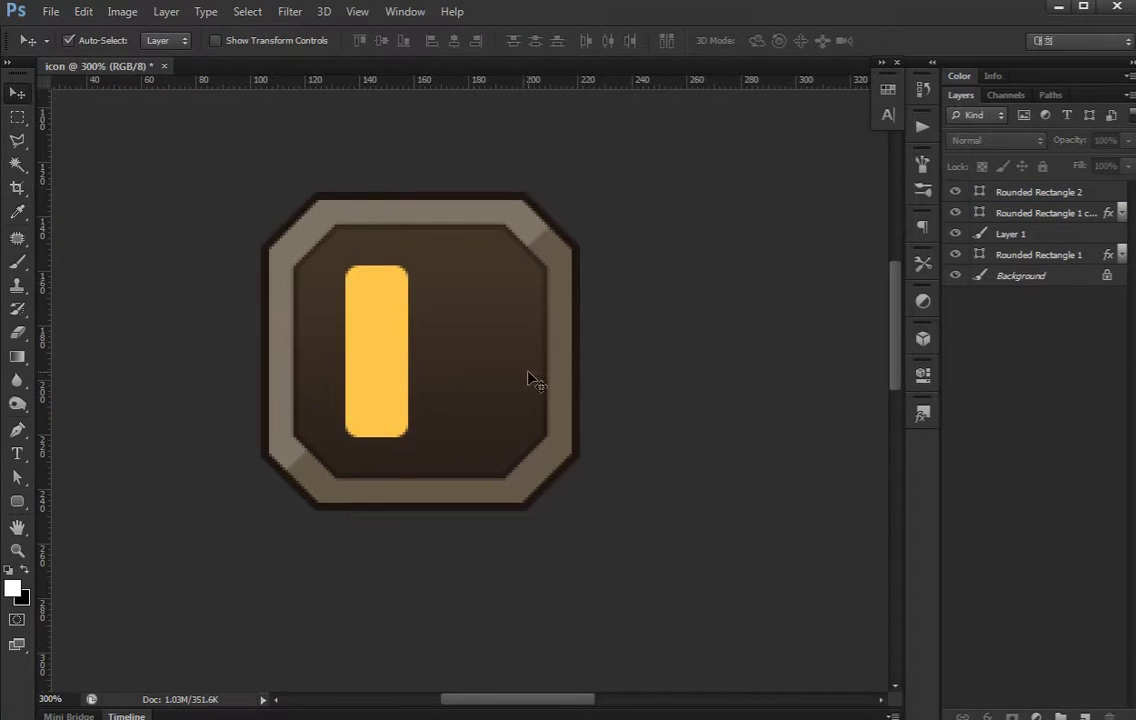
Add a bar inner shadow: angle -90, distance 4, choke 100, size 0, opacity 30%
key("ctrl+plus")
left_click(393, 342)
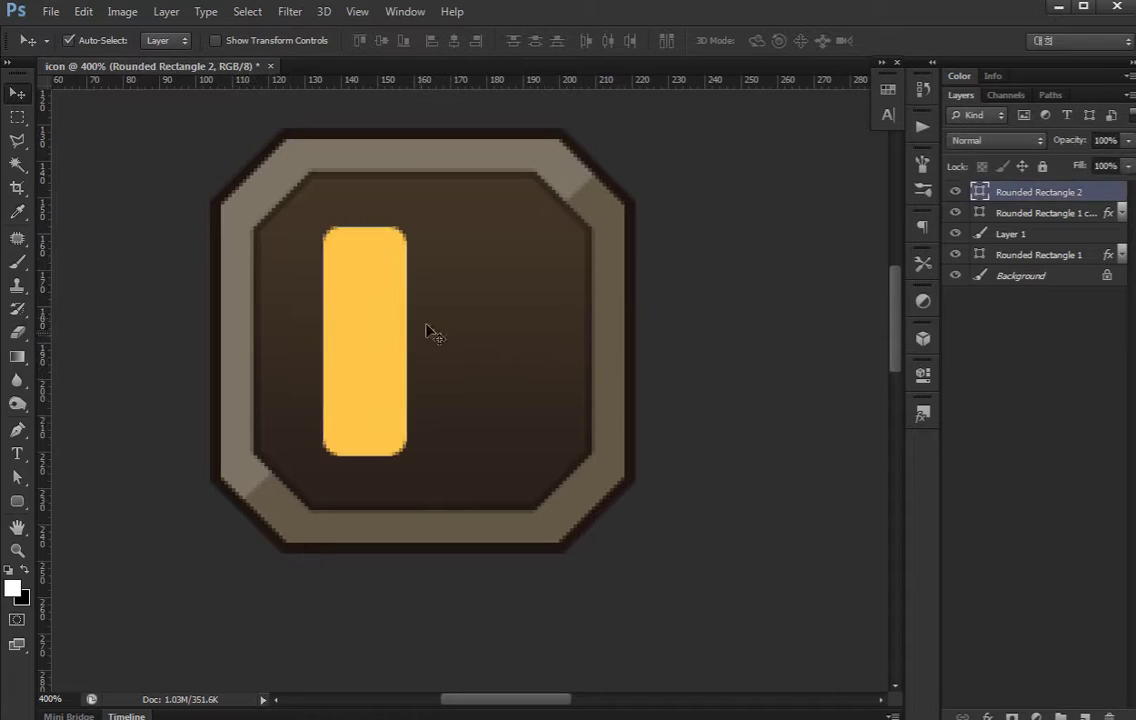
double_click(1104, 196)
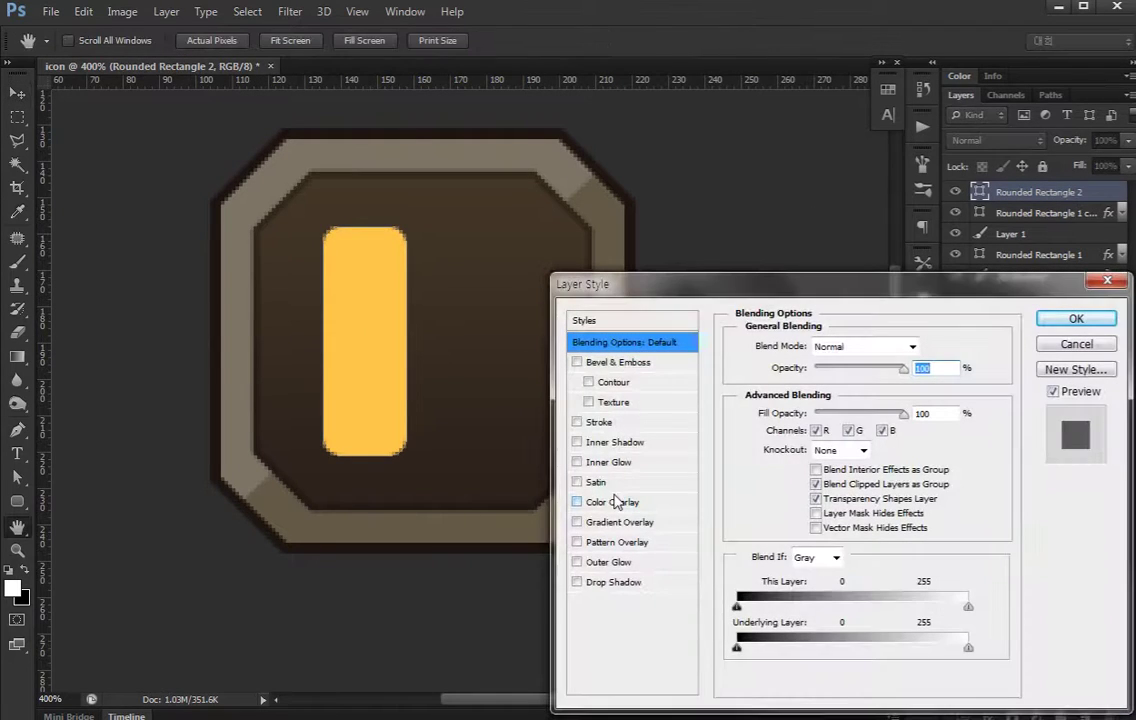
left_click(576, 442)
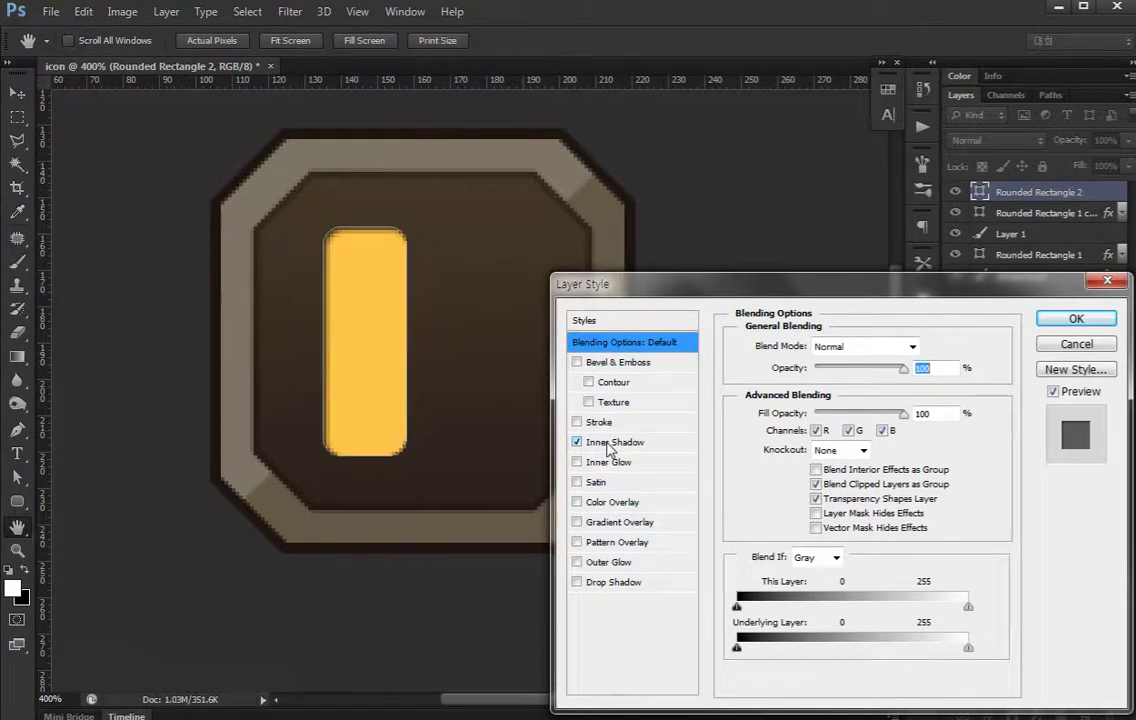
left_click(688, 443)
left_click_drag(804, 448, 935, 444)
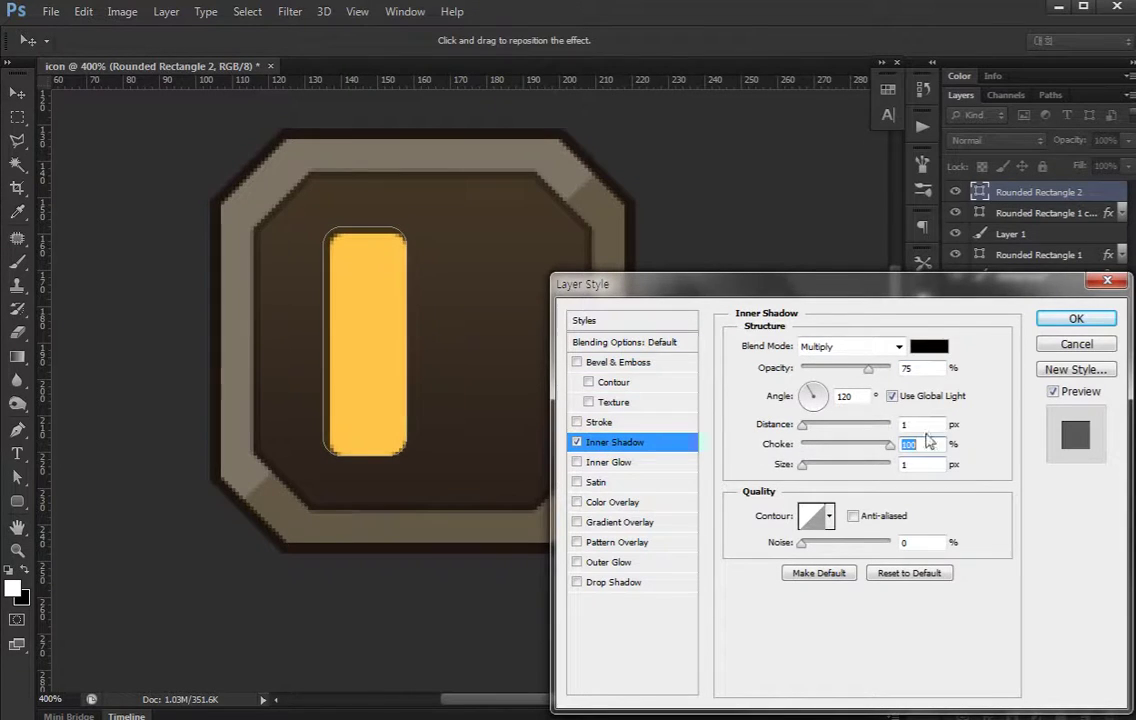
left_click(892, 396)
left_click(813, 406)
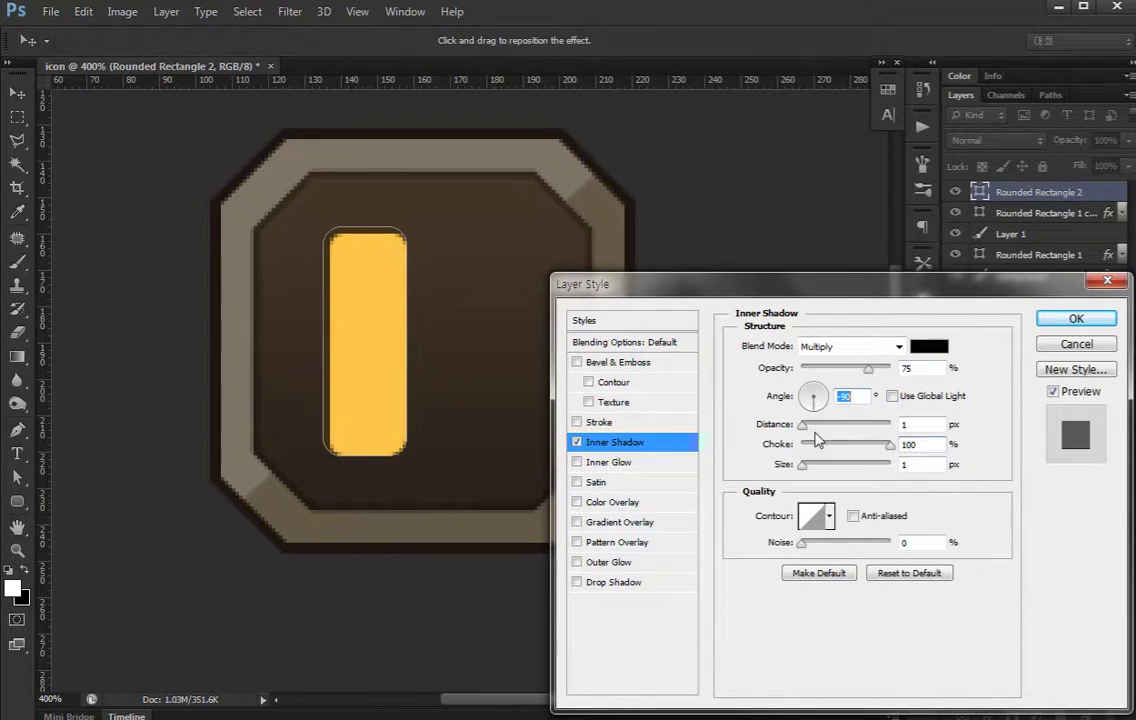
key("Tab")
type("0")
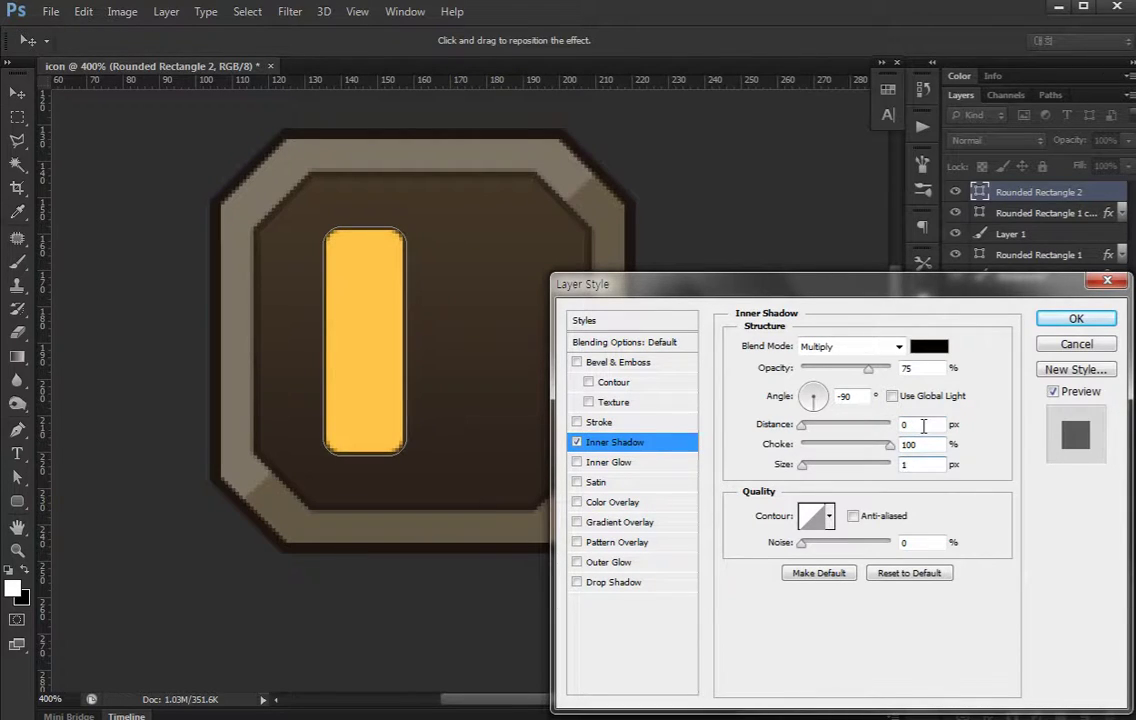
key("Up")
key("Up")
key("Up")
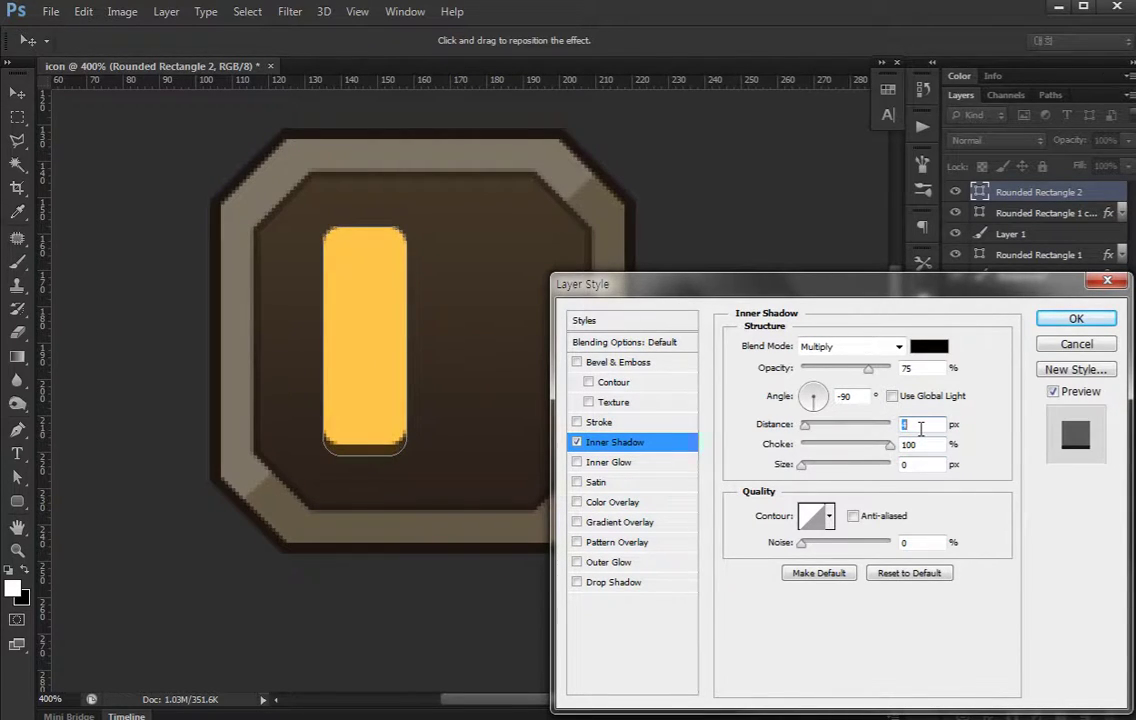
left_click_drag(868, 368, 835, 373)
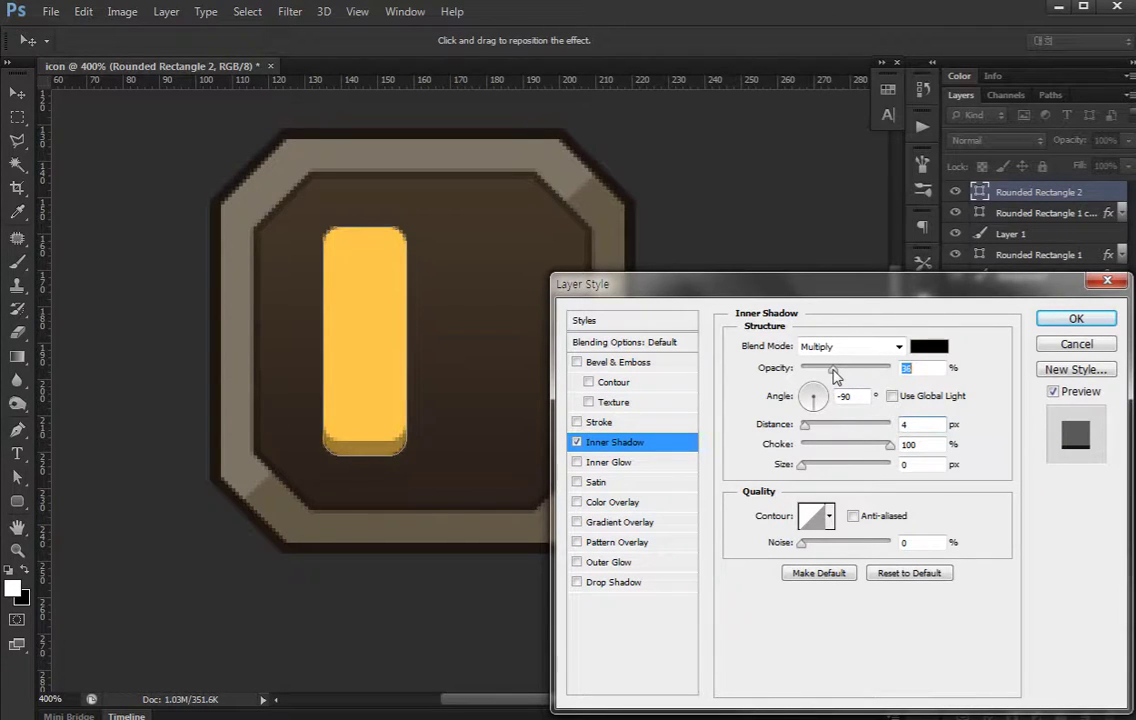
type("30")
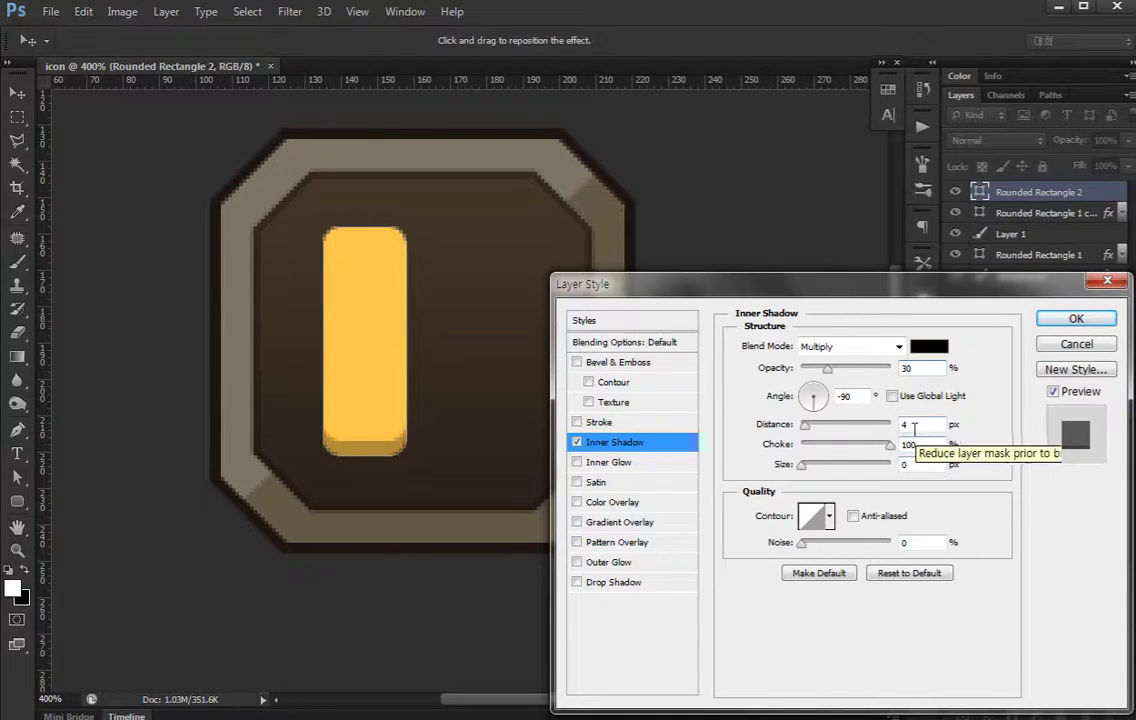
left_click(1045, 318)
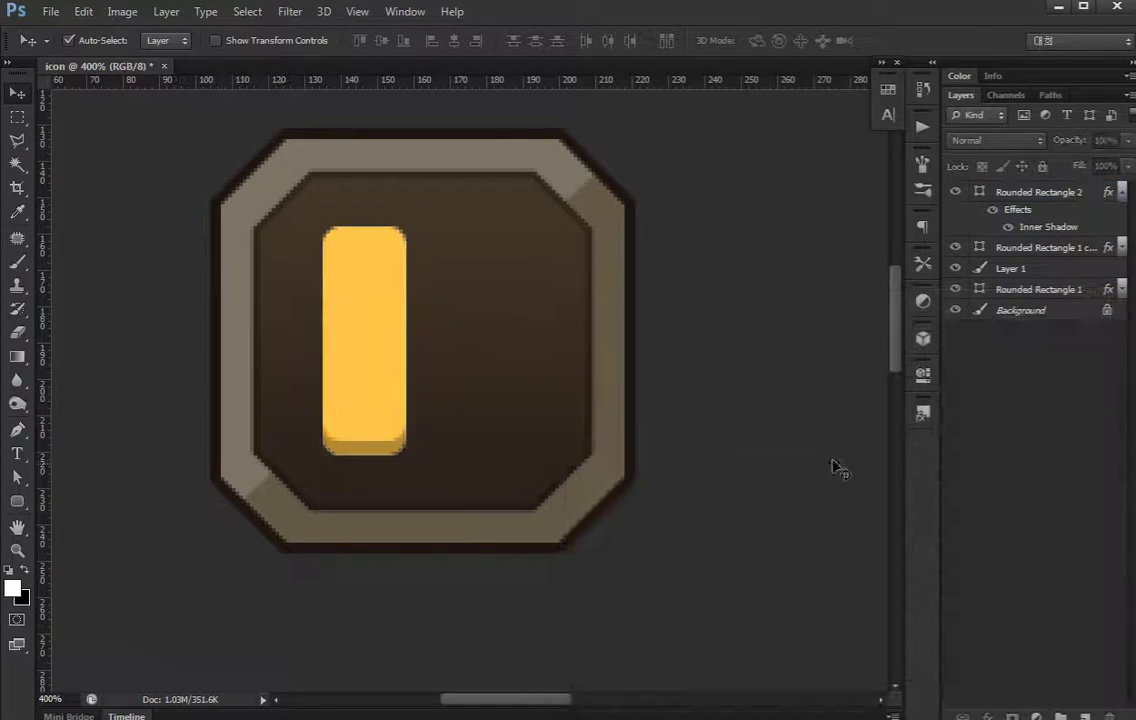
Create Layer 2 filled with white in the shape of the yellow bar
left_click_drag(406, 385, 431, 425)
left_click(393, 400)
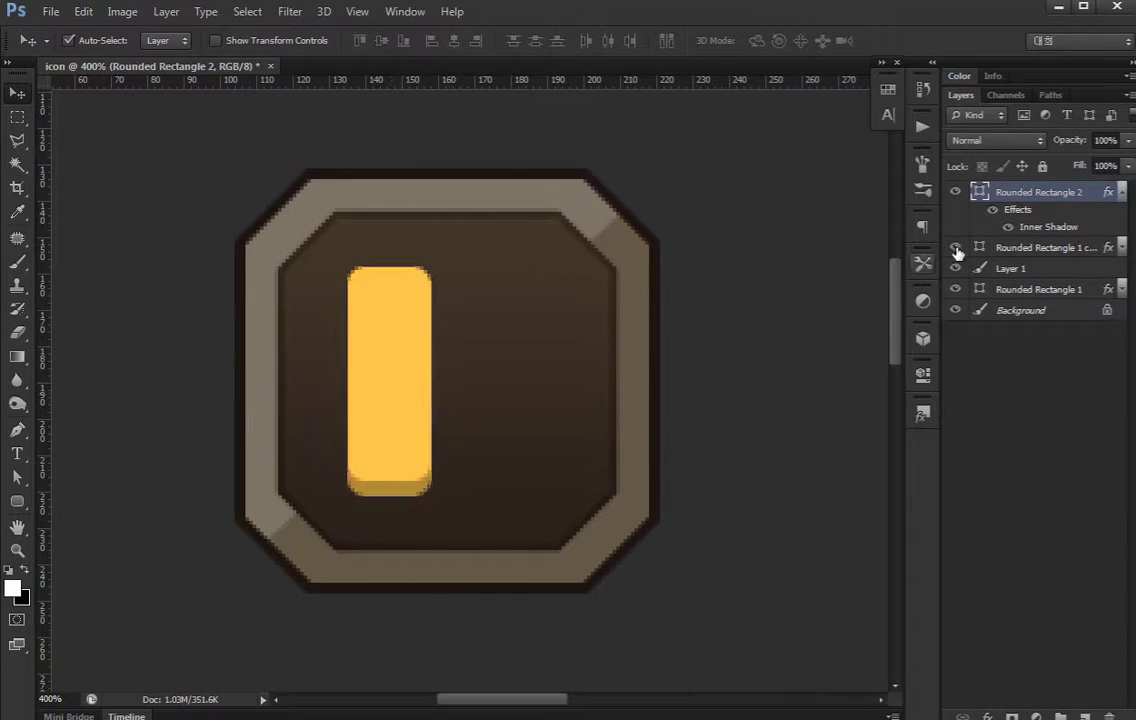
left_click(978, 195, "ctrl")
left_click(1122, 191)
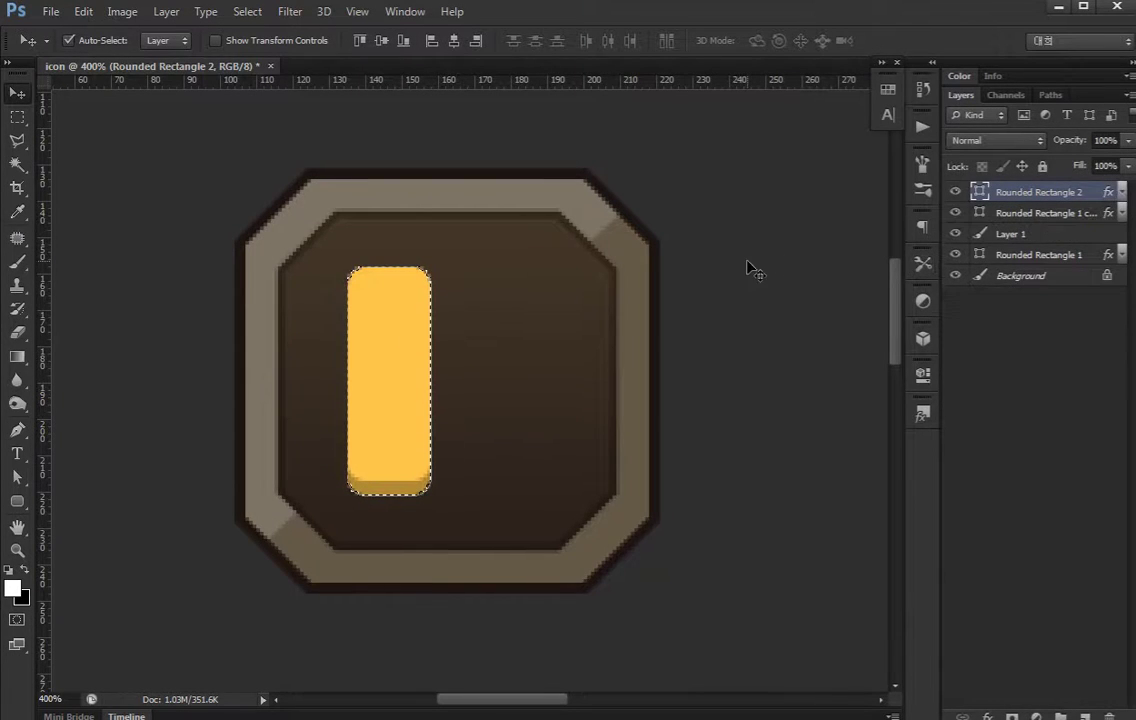
key("ctrl+shift+alt+n")
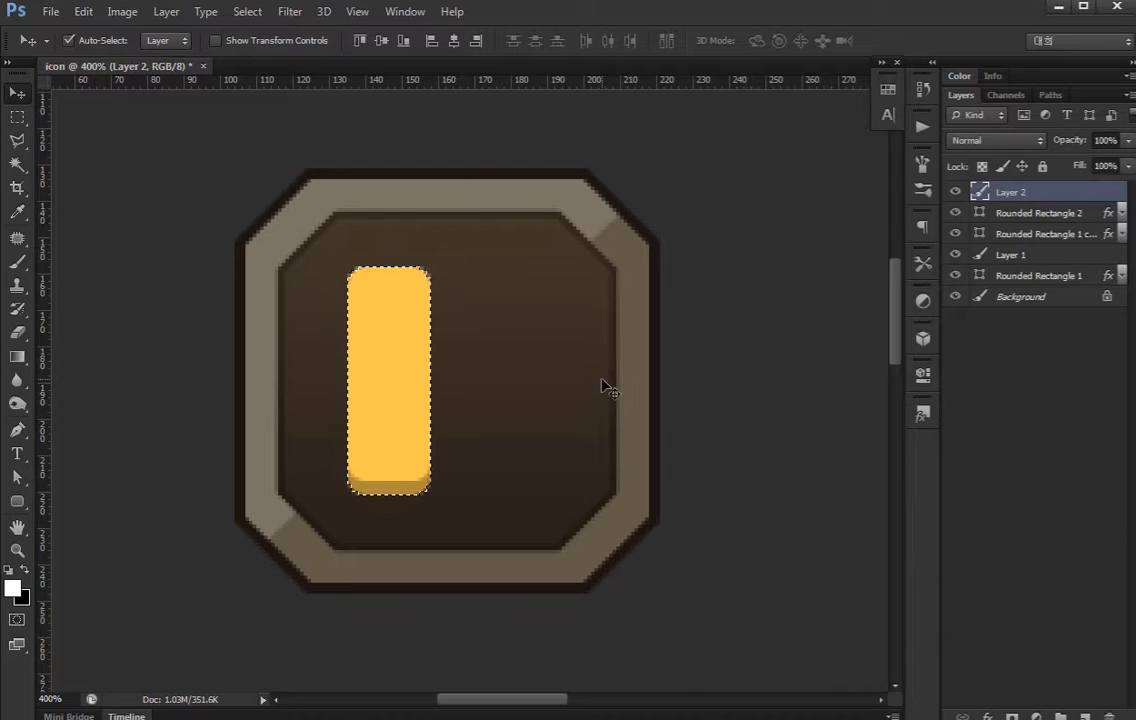
key("alt+BackSpace")
key("ctrl+d")
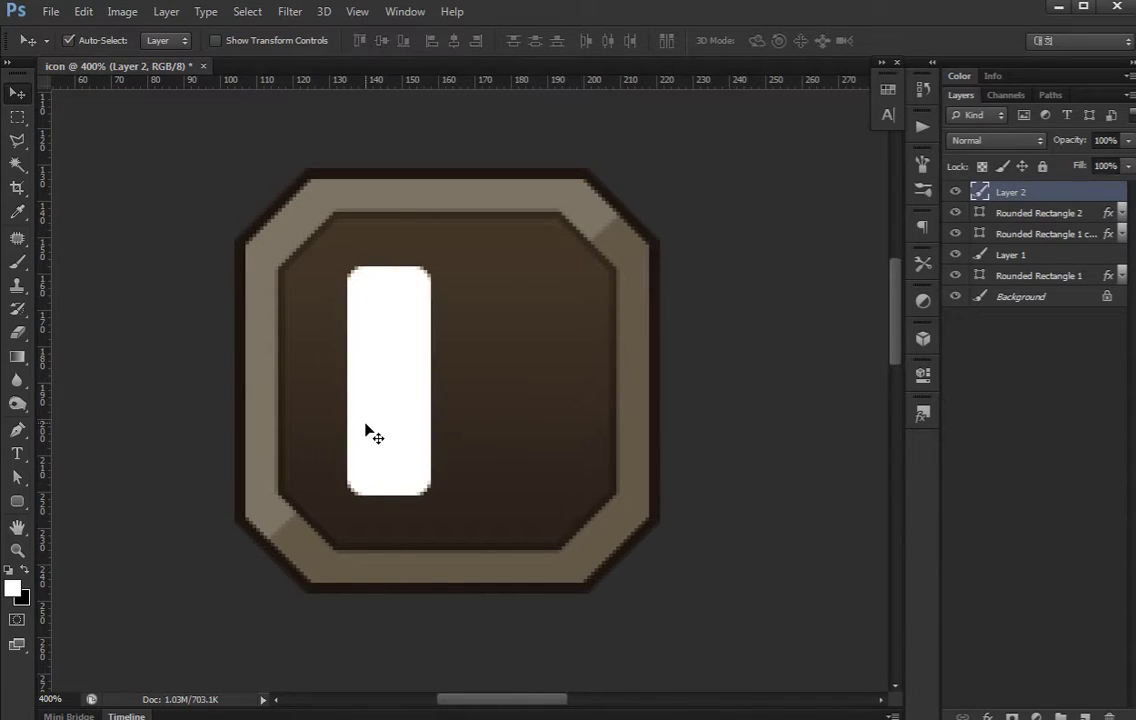
Cut the first two diagonal bands out of the white overlay with the Polygonal Lasso
key("l")
left_click(303, 473)
left_click(488, 340)
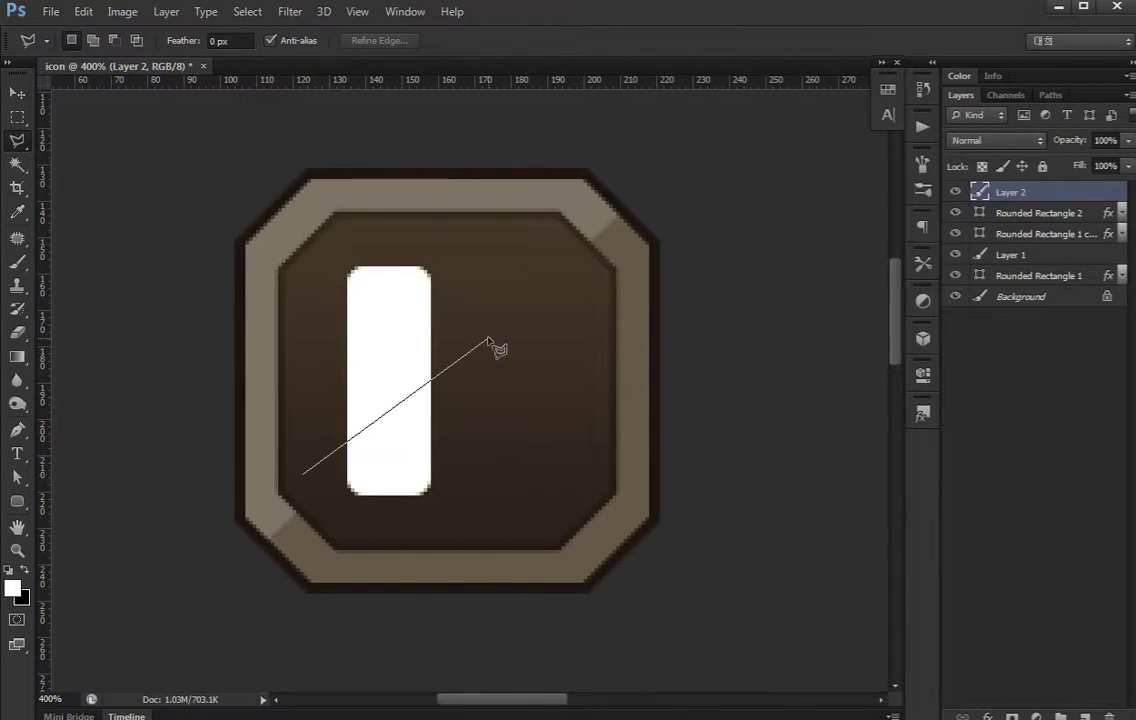
left_click(300, 562)
left_click(303, 473)
key("Delete")
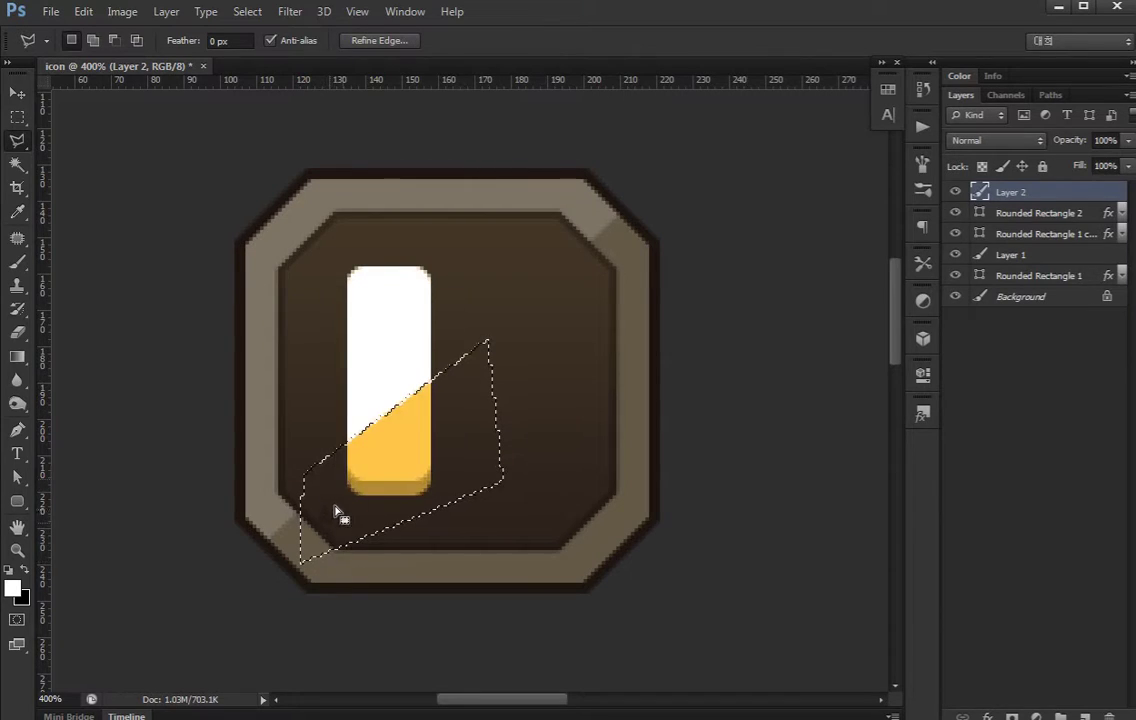
key("ctrl+d")
left_click(297, 383)
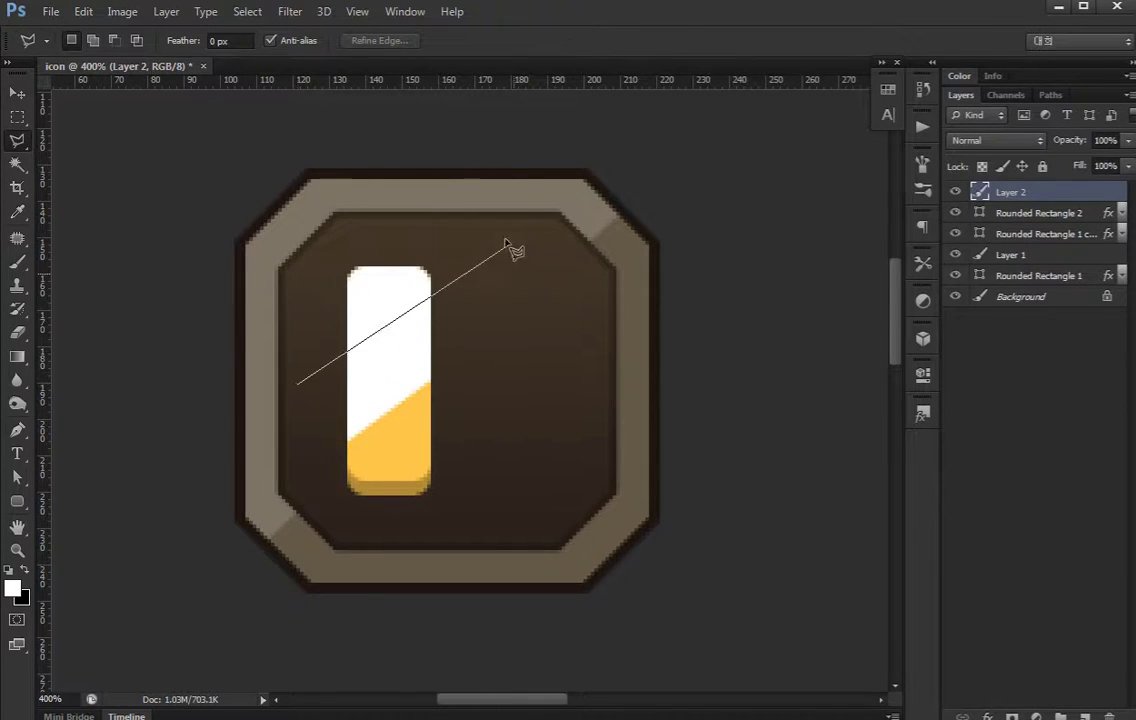
left_click(497, 228)
left_click(497, 270)
double_click(293, 429)
key("ctrl+BackSpace")
key("ctrl+d")
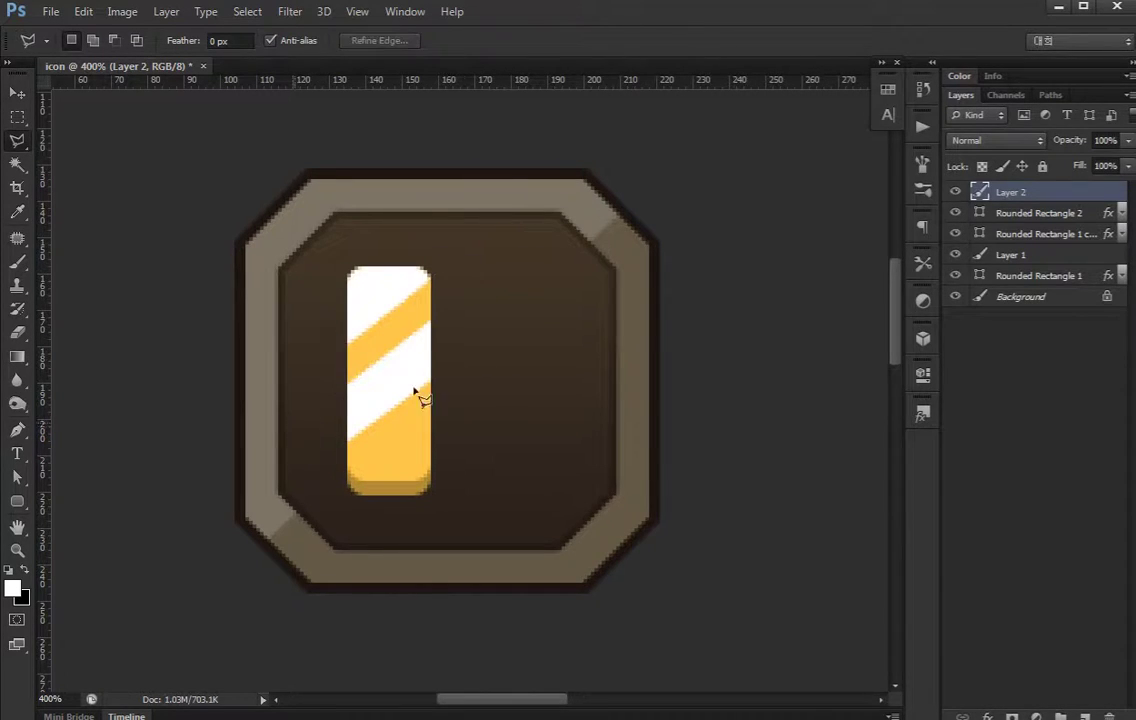
Cut a third diagonal band near the top of the bar and deselect
left_click(314, 327)
left_click(456, 222)
left_click(388, 203)
double_click(298, 270)
key("ctrl+d")
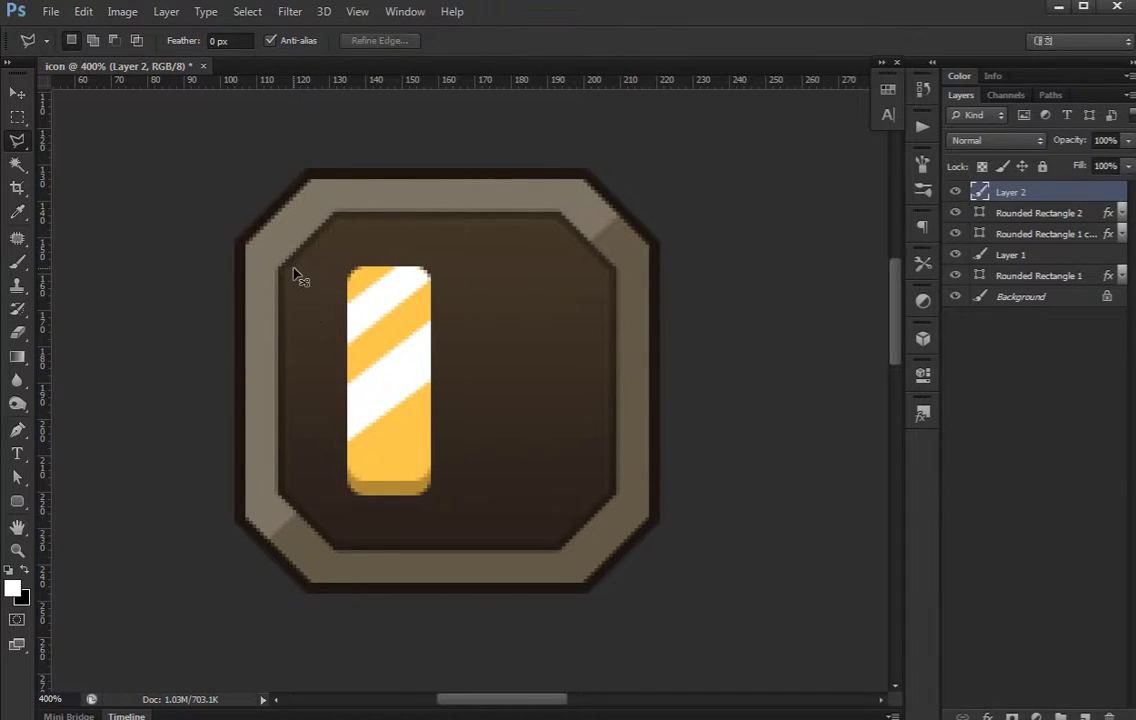
key("v")
left_click(1126, 141)
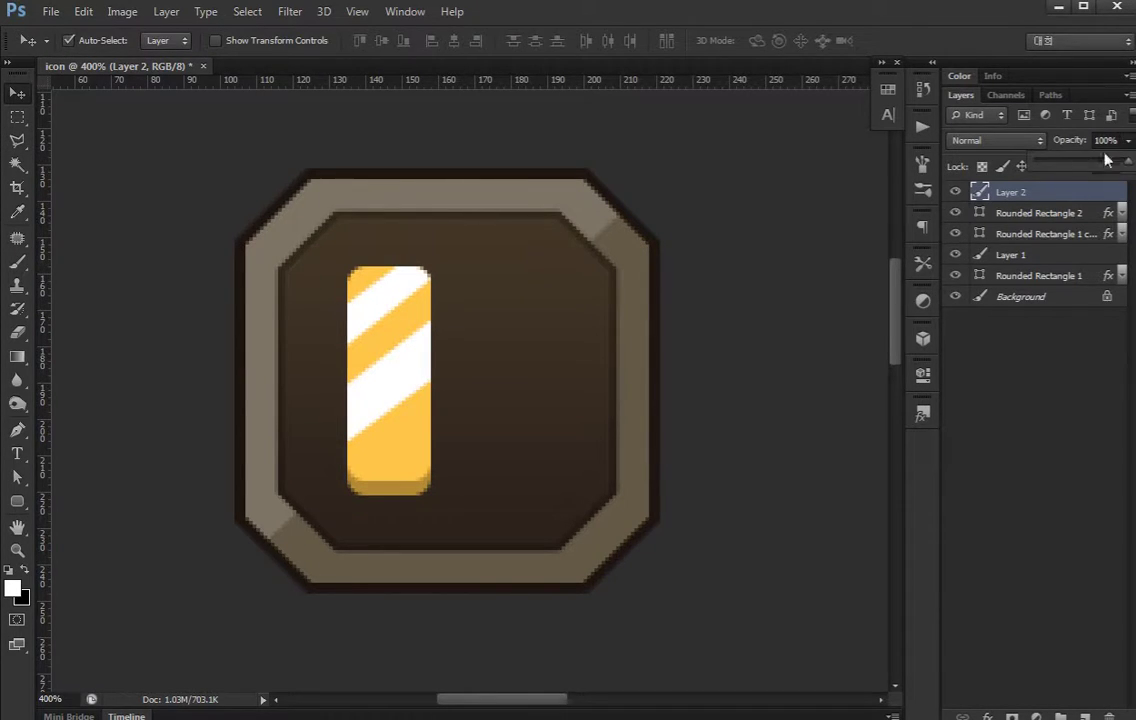
Lower Layer 2 opacity to 38% and set up a soft-edged 33 px eraser
left_click_drag(1070, 166, 1089, 166)
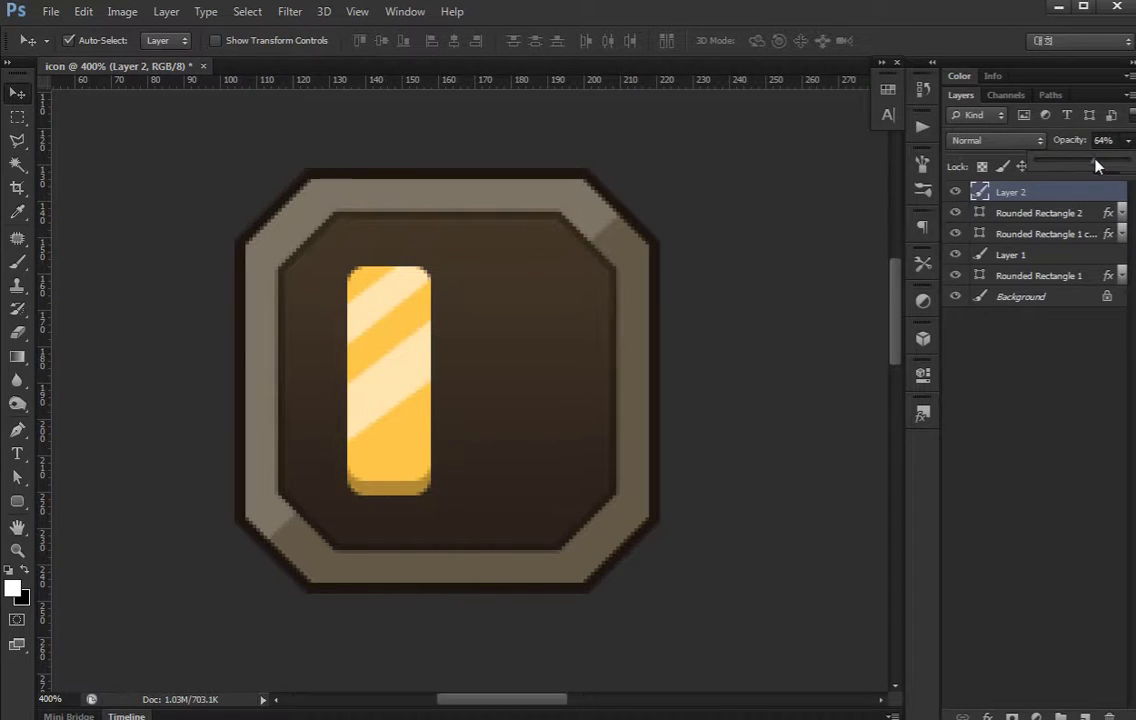
key("e")
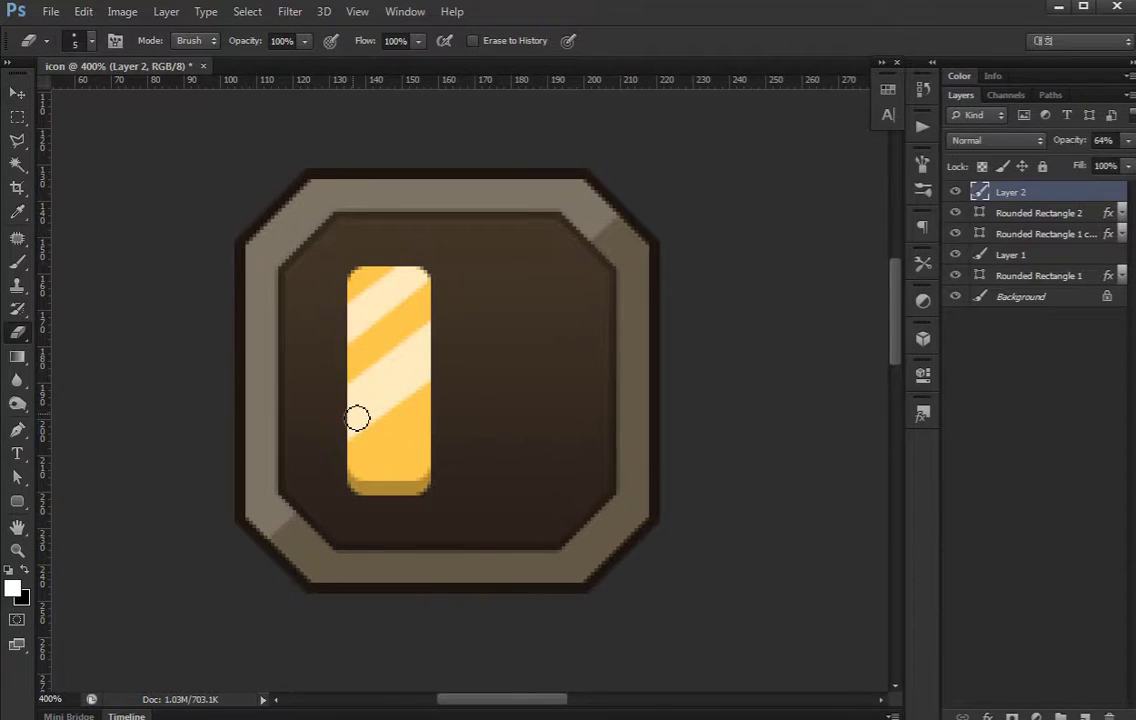
right_click(357, 418)
left_click_drag(376, 459, 432, 459)
left_click_drag(553, 503, 377, 503)
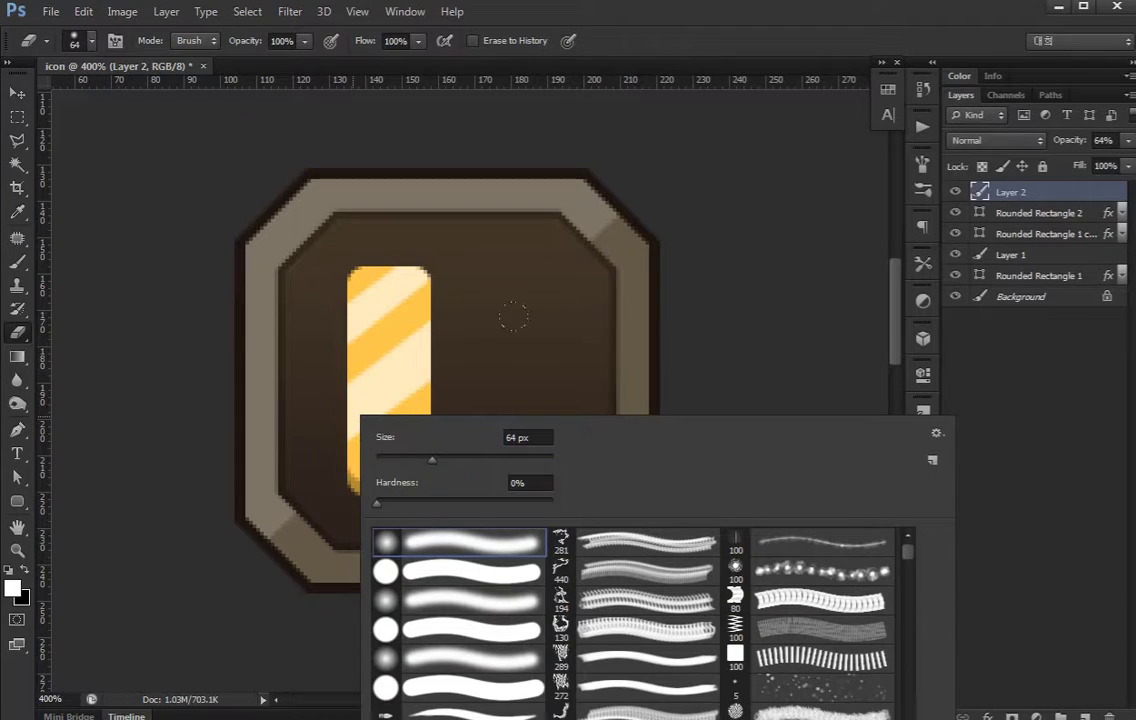
type("33")
key("Return")
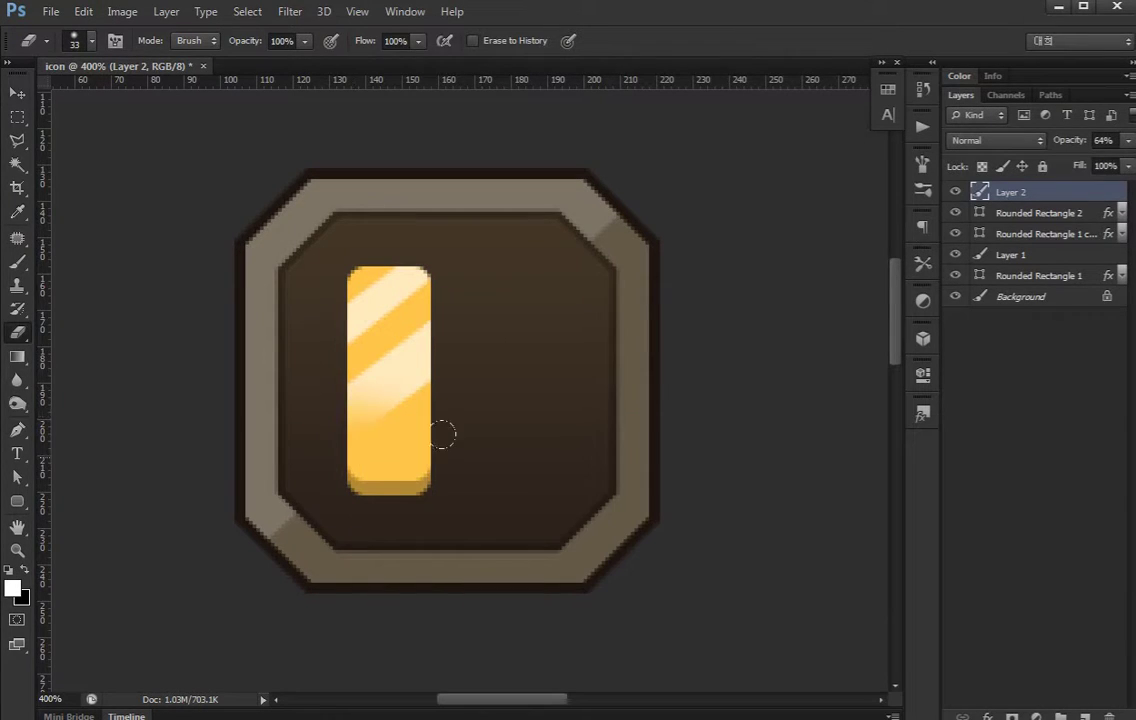
key("F5")
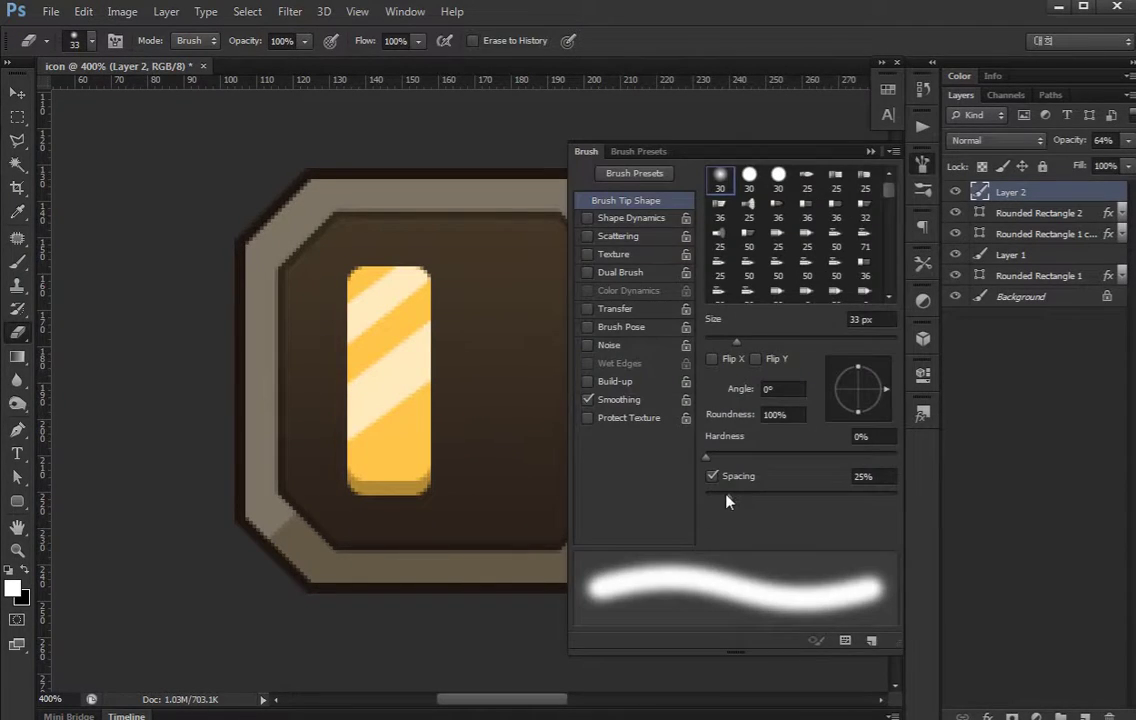
key("F5")
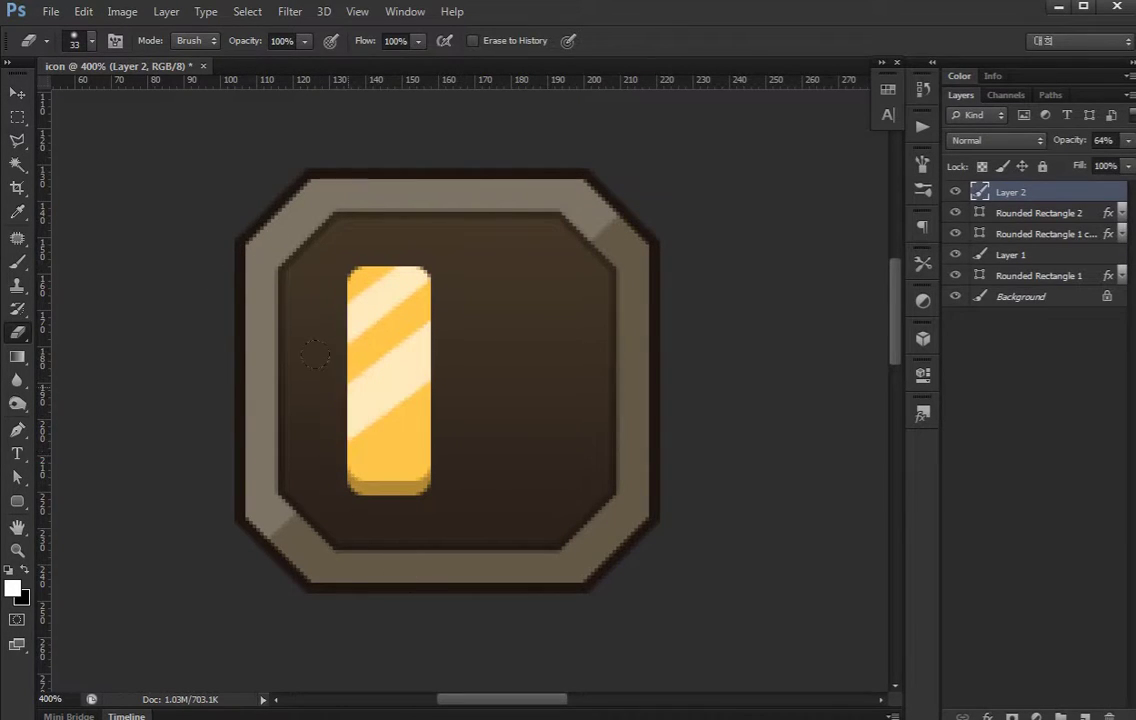
Fade the white stripes with a soft 29 px eraser at 40% strength
right_click(310, 395)
left_click_drag(352, 442, 343, 443)
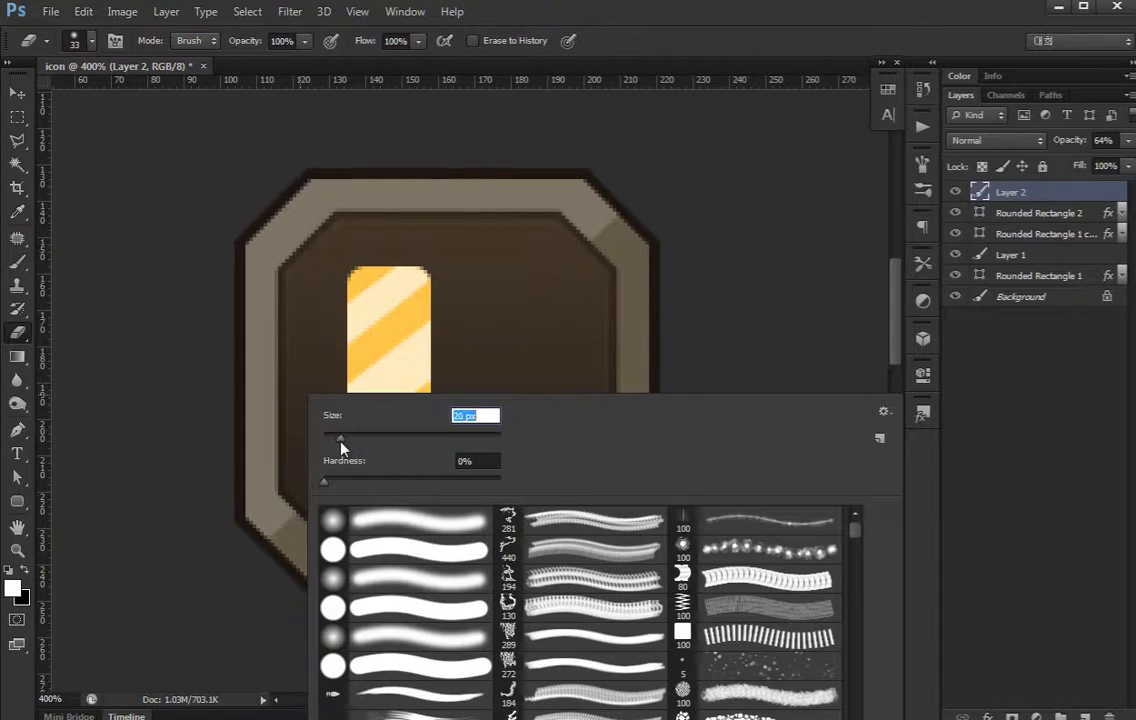
left_click(233, 233)
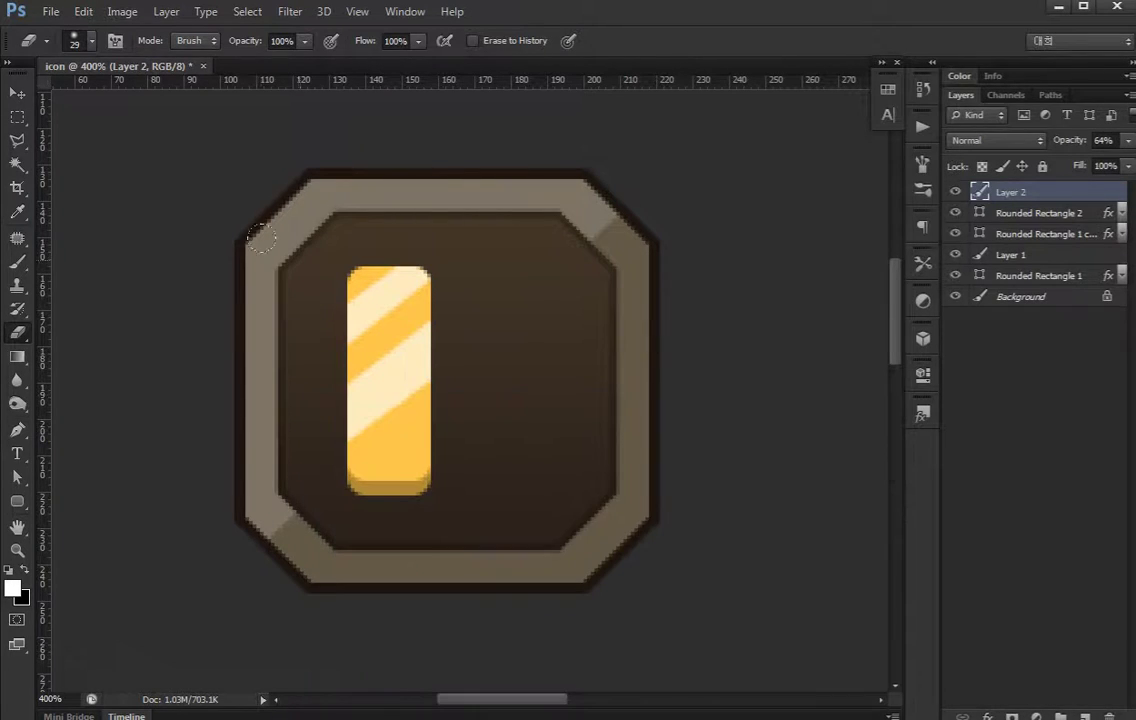
key("4")
left_click_drag(264, 203, 338, 425)
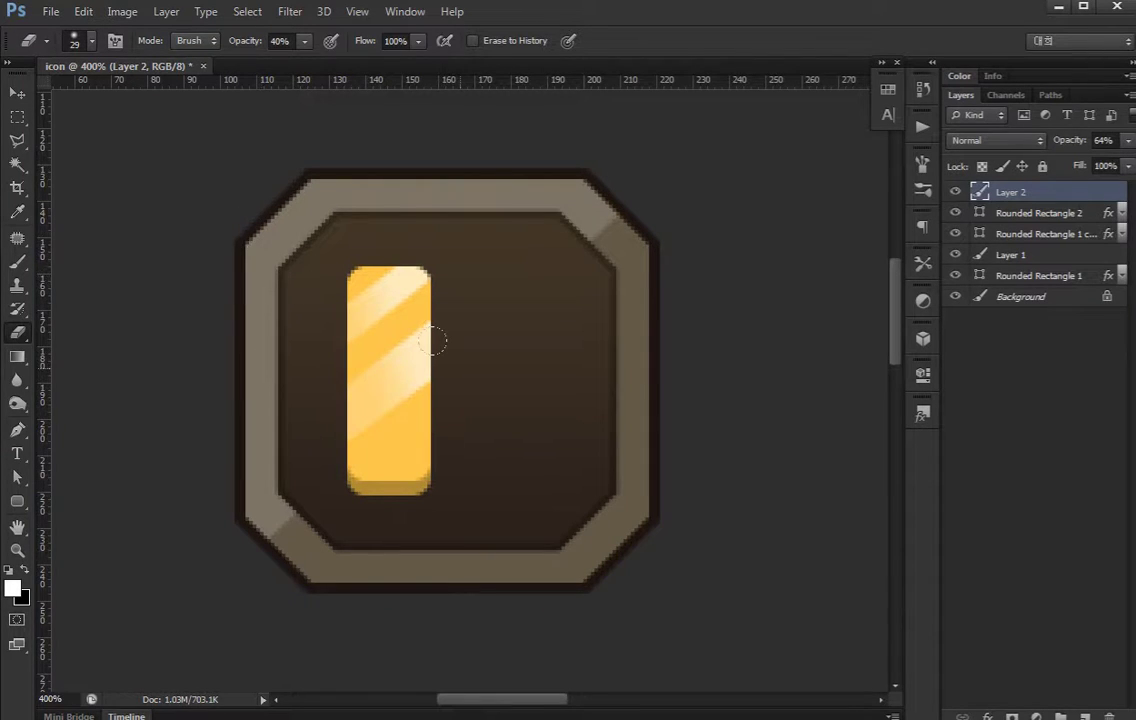
left_click(1127, 142)
left_click(1022, 479)
Flip the stripe layer horizontally with Free Transform and commit it
key("v")
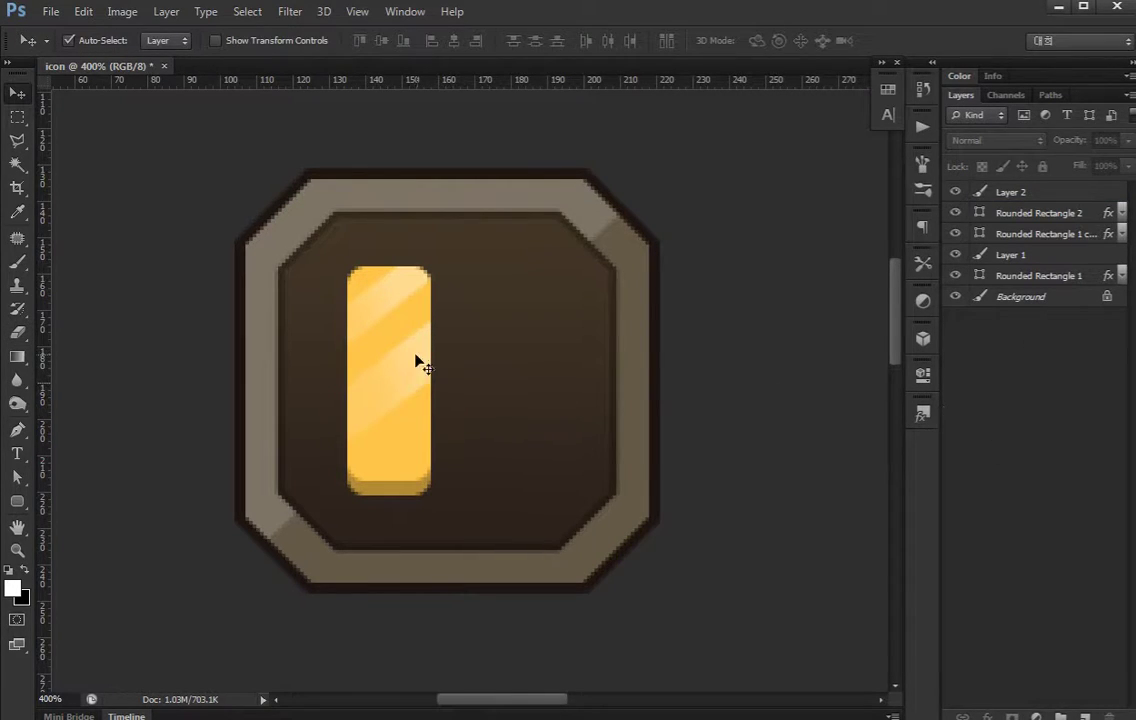
left_click(418, 362)
key("ctrl+t")
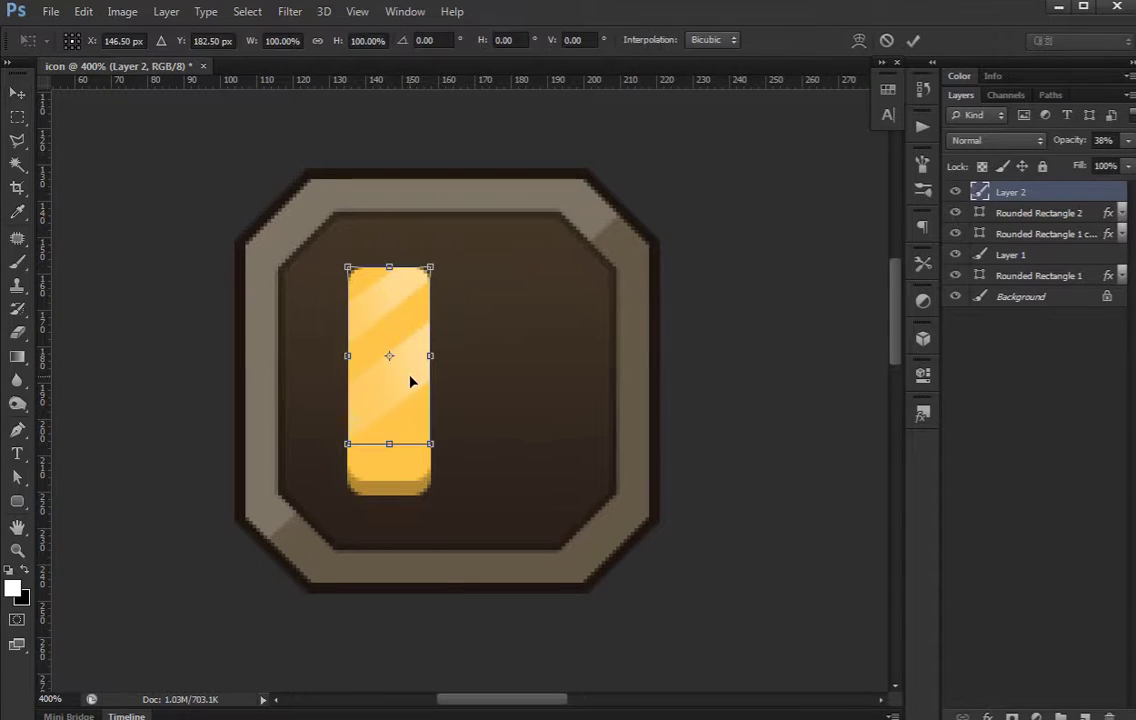
right_click(430, 378)
left_click(513, 648)
key("Return")
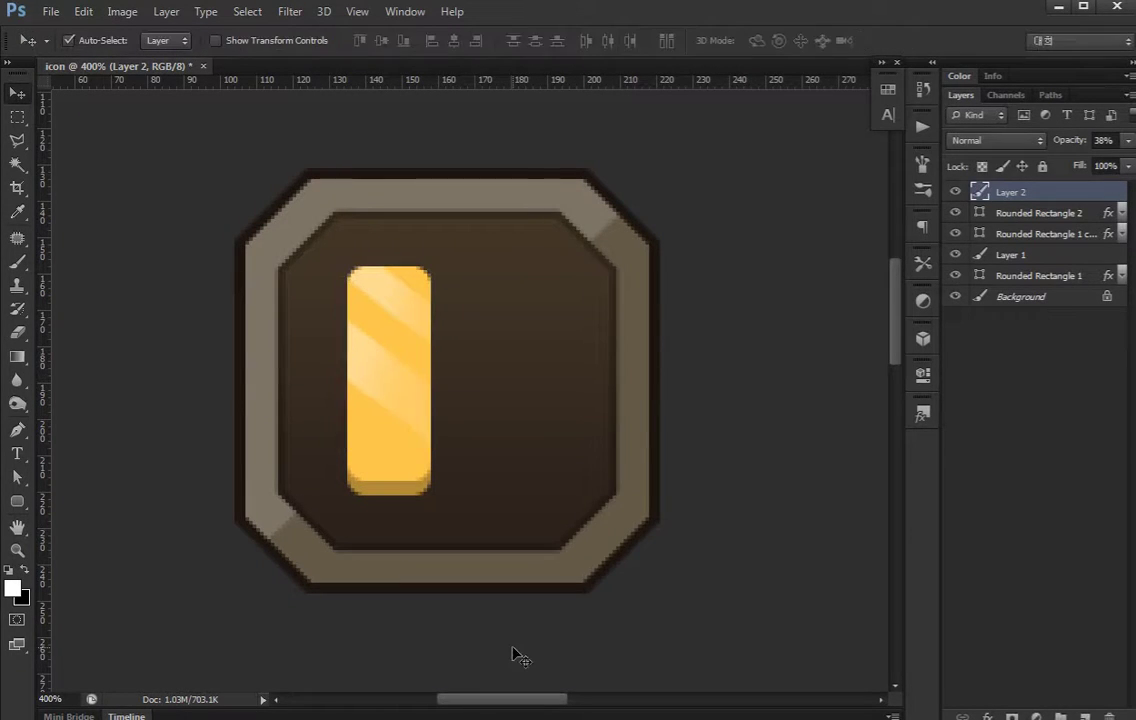
Re-frame the icon in view and select the Rounded Rectangle 2 bar layer
key("ctrl+minus")
key("ctrl+minus")
key("ctrl+plus")
key("ctrl+plus")
mouse_move(515, 654)
left_mouse_down()
mouse_move(325, 264)
mouse_move(571, 497)
left_mouse_up()
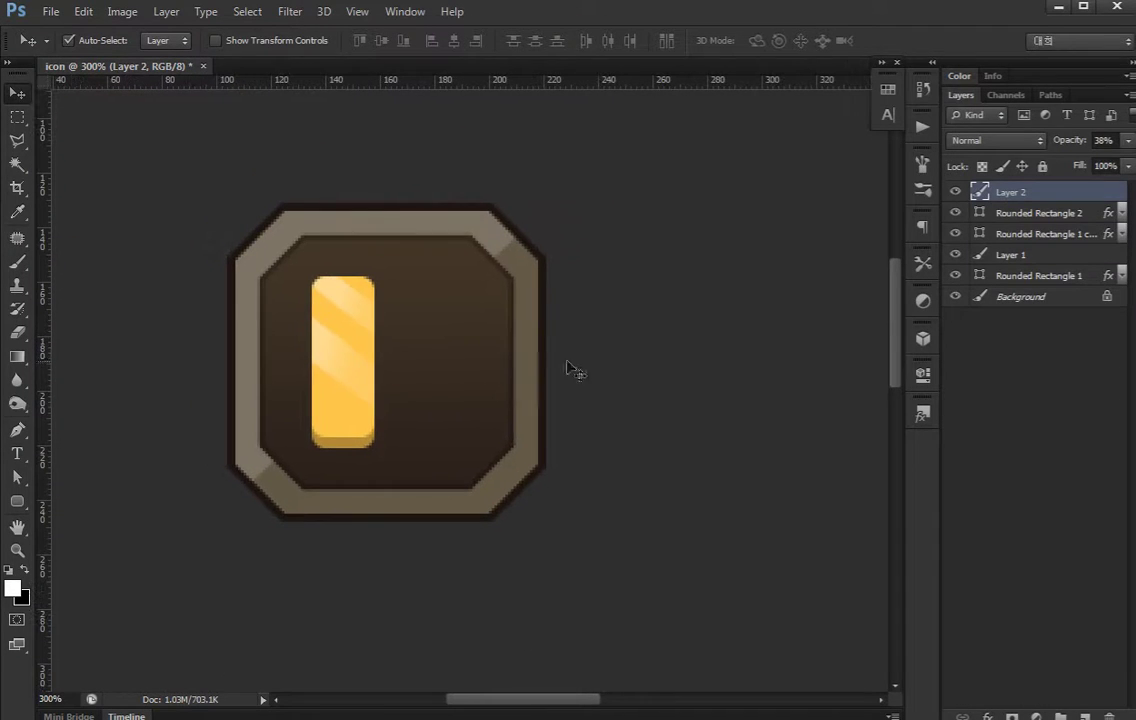
left_click(1003, 383)
left_click_drag(480, 354, 498, 342)
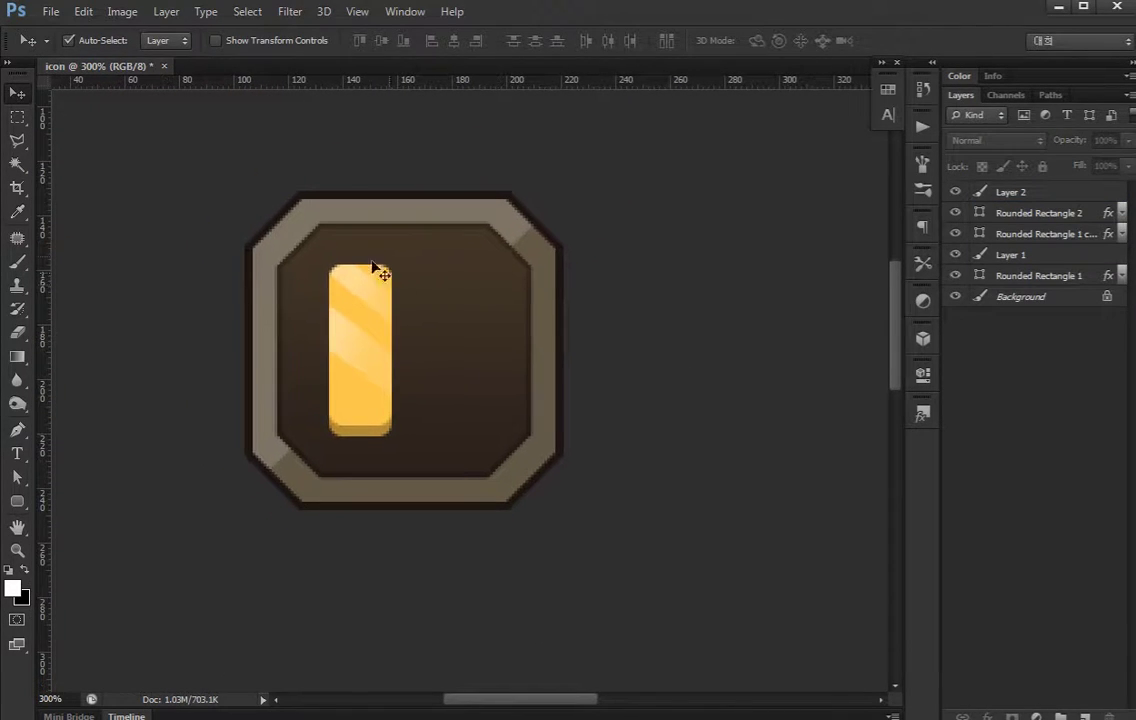
left_click_drag(456, 395, 459, 398)
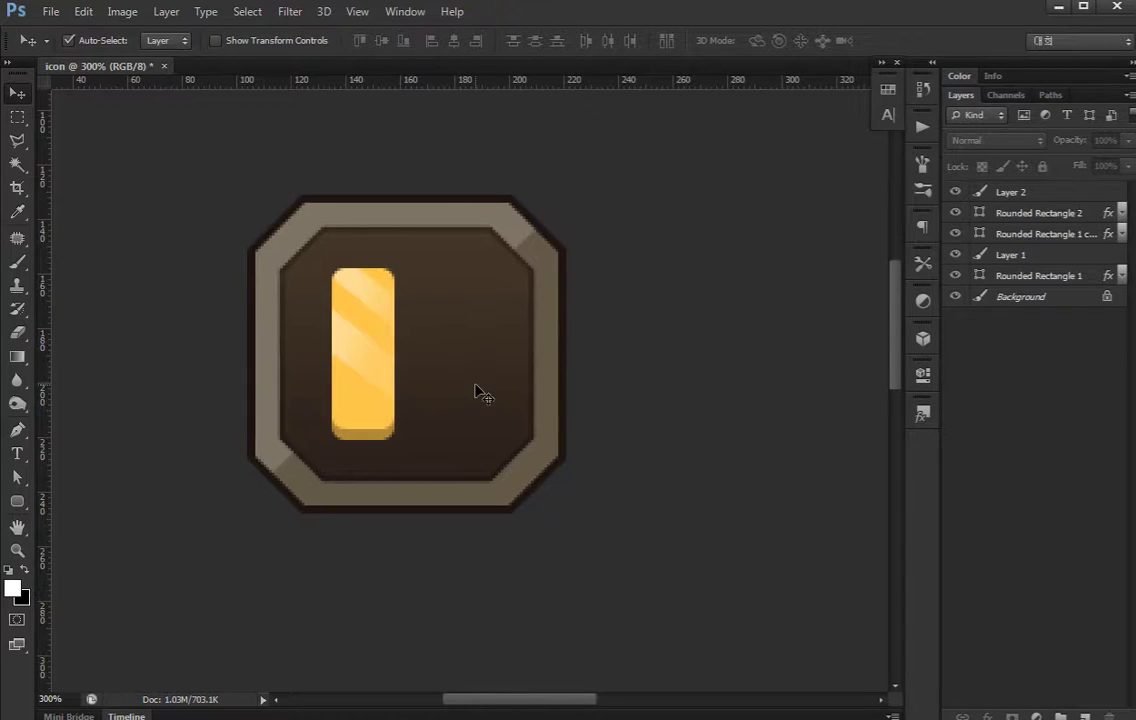
left_click(363, 414)
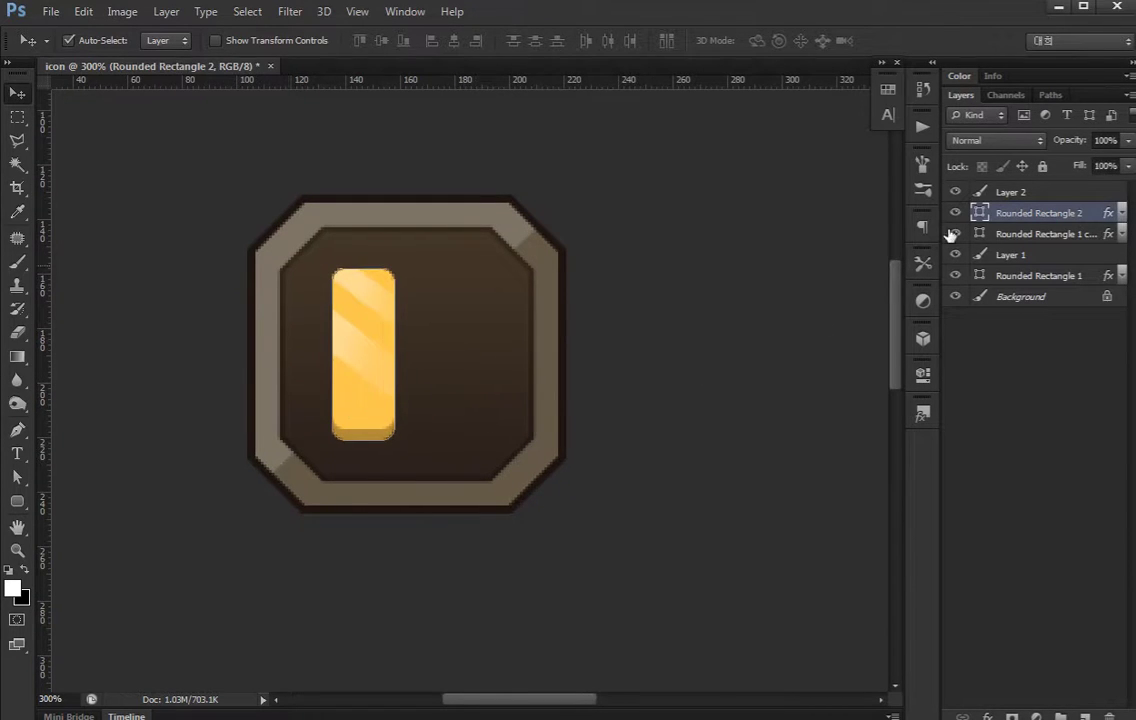
Add a Gradient Overlay to Rounded Rectangle 2 and recolour both stops bright yellow
double_click(1108, 215)
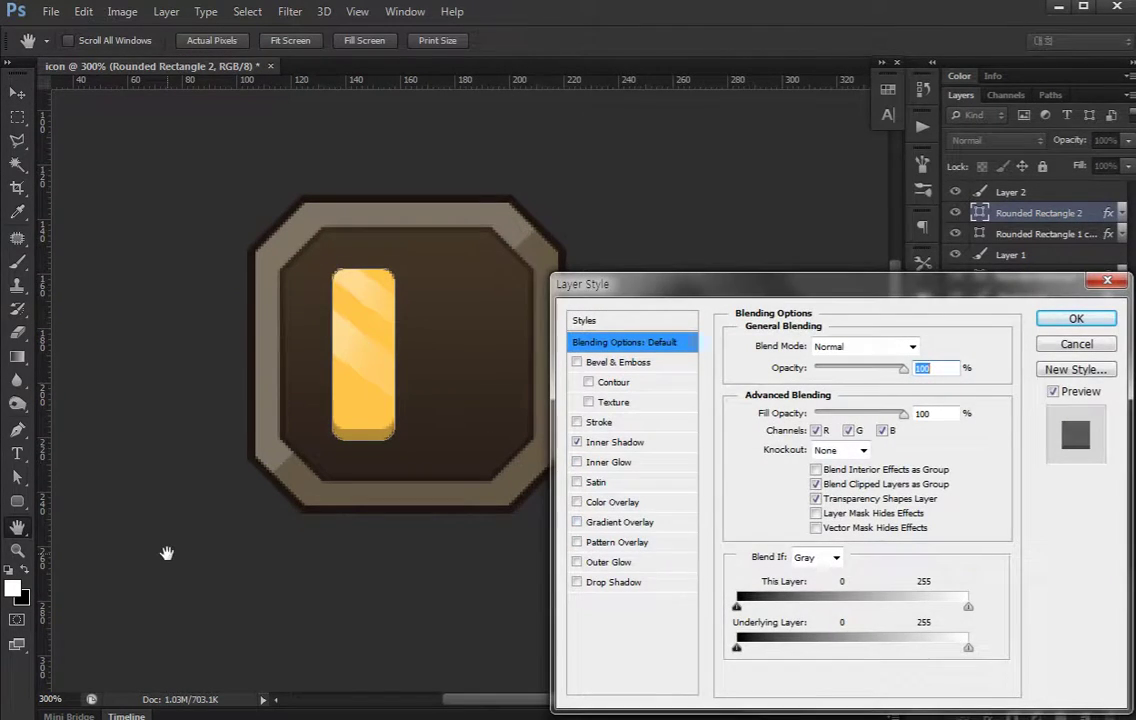
left_click(607, 522)
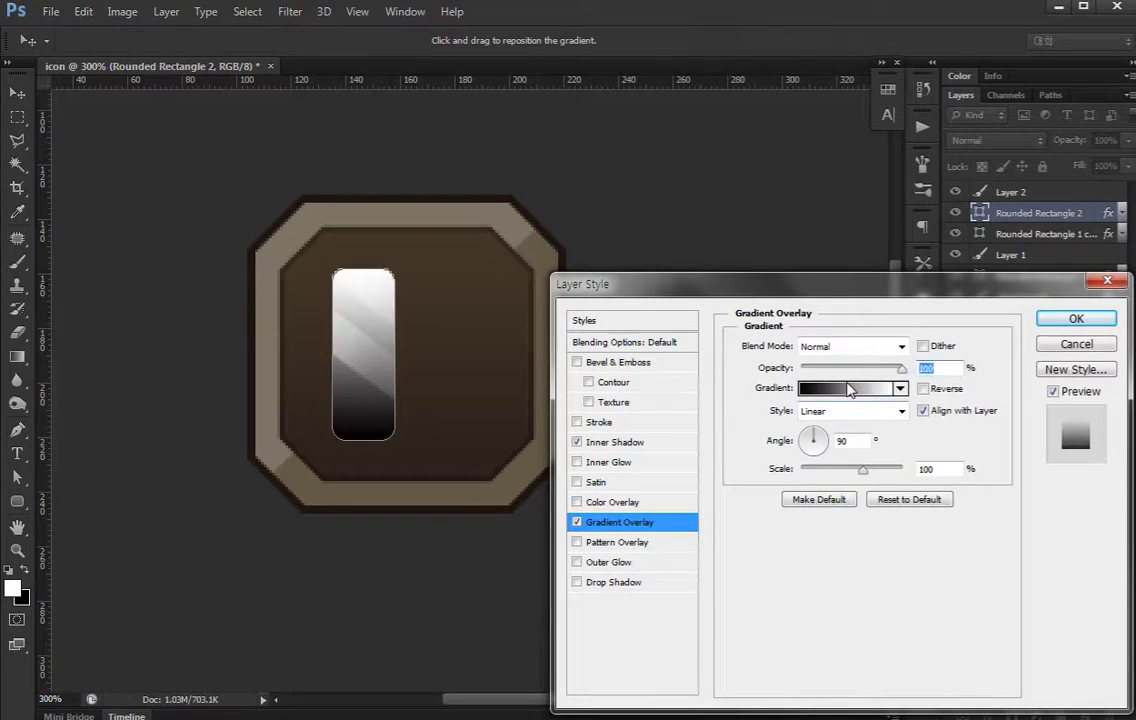
left_click(830, 388)
scroll(800, 510, "down", 2)
scroll(760, 508, "down", 1)
scroll(746, 501, "down", 1)
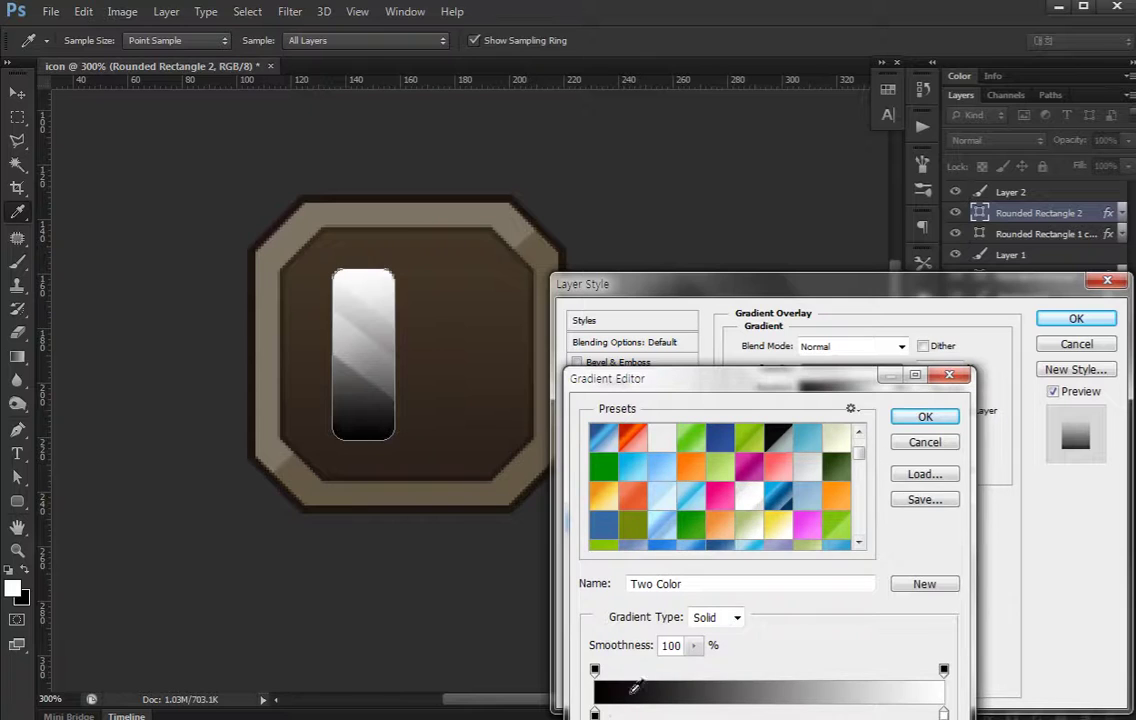
double_click(595, 712)
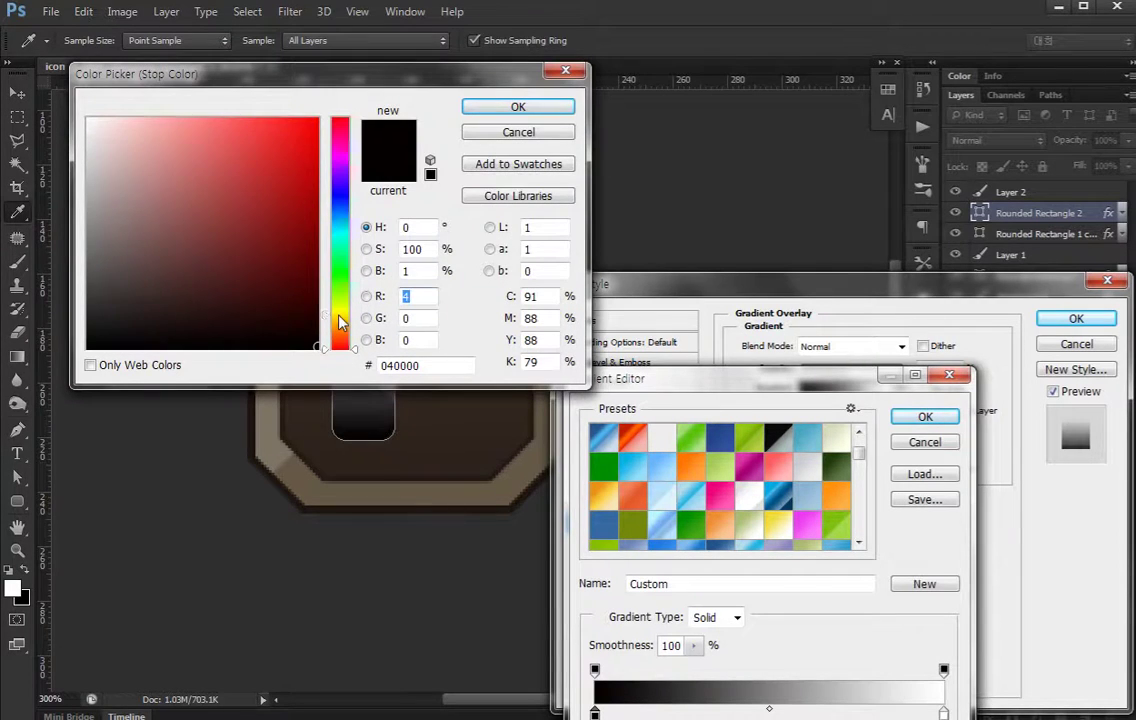
left_click_drag(340, 320, 340, 318)
left_click_drag(281, 251, 490, 73)
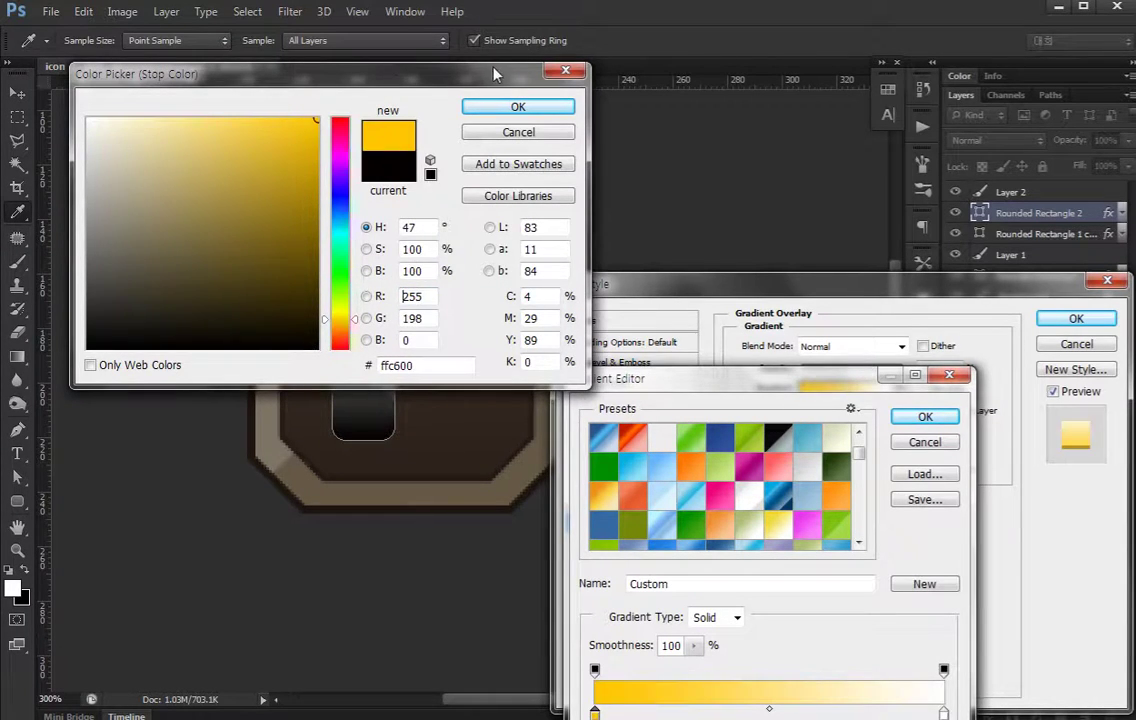
left_click(518, 106)
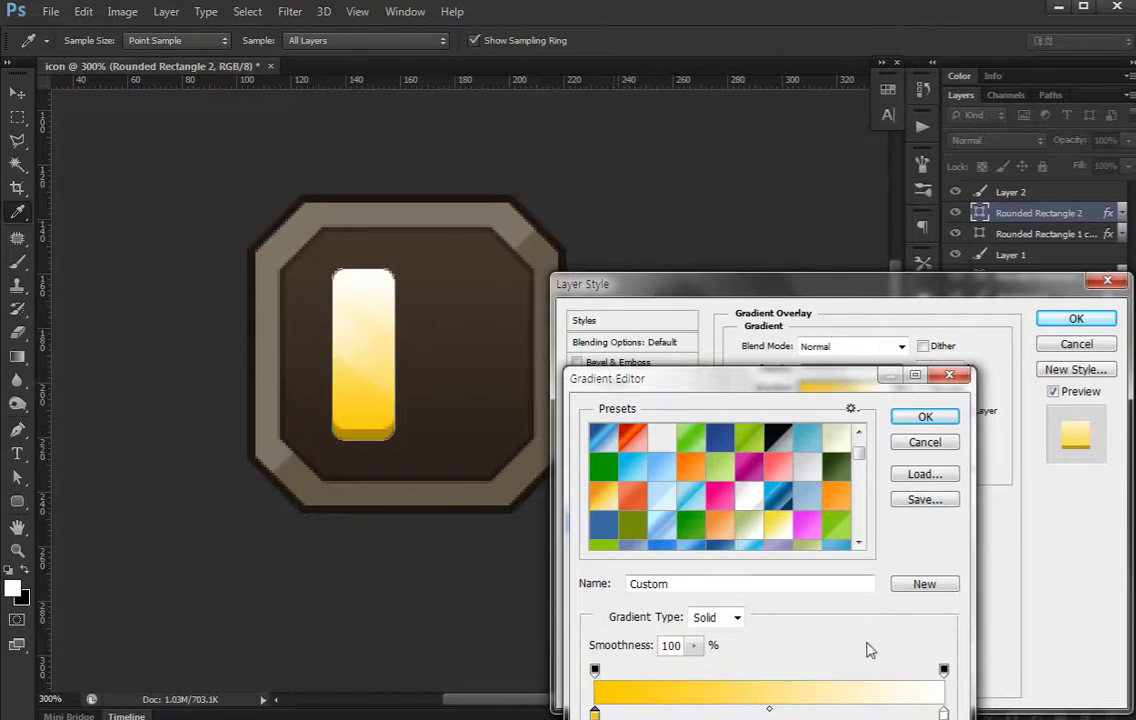
left_click(337, 314)
left_click(278, 198)
left_click(316, 120)
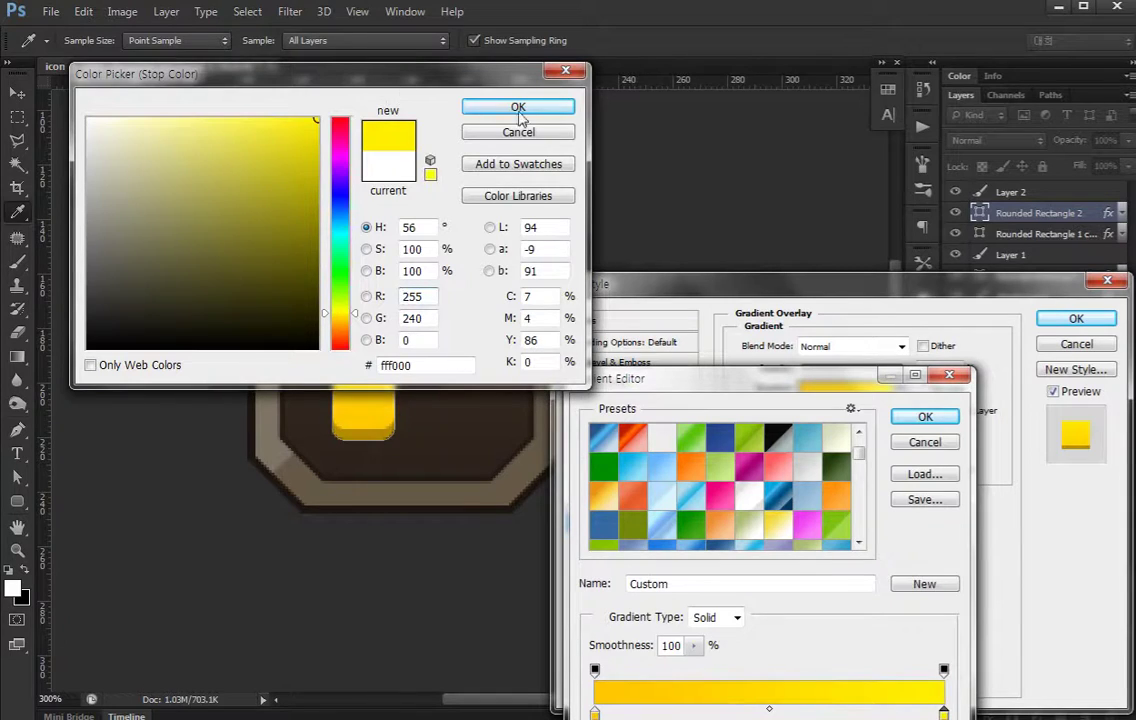
left_click(518, 106)
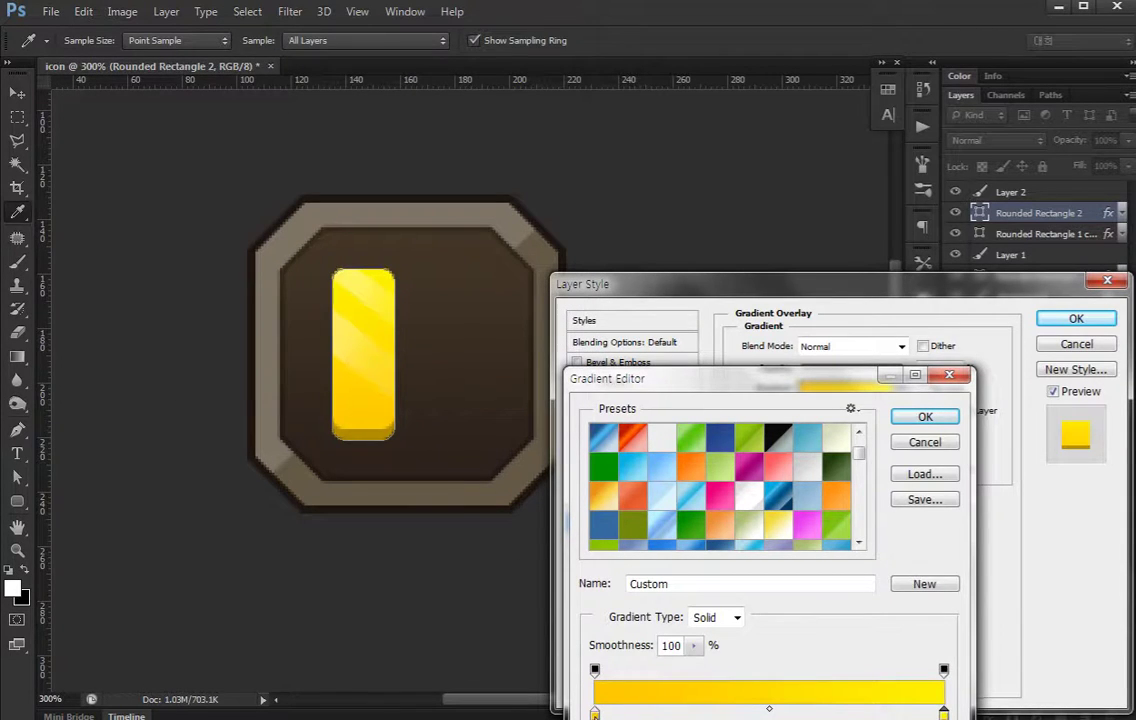
Deepen the gradient stops to f1bb00 and f4d400 and apply the overlay
double_click(594, 713)
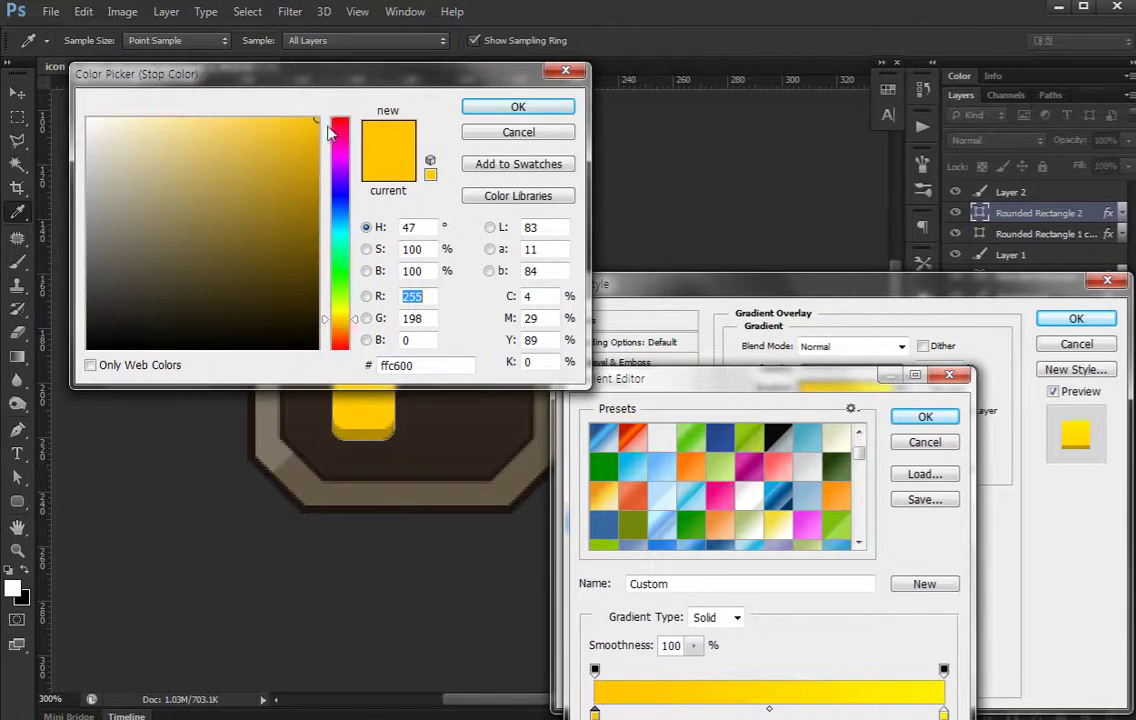
left_click_drag(318, 122, 316, 131)
left_click(557, 102)
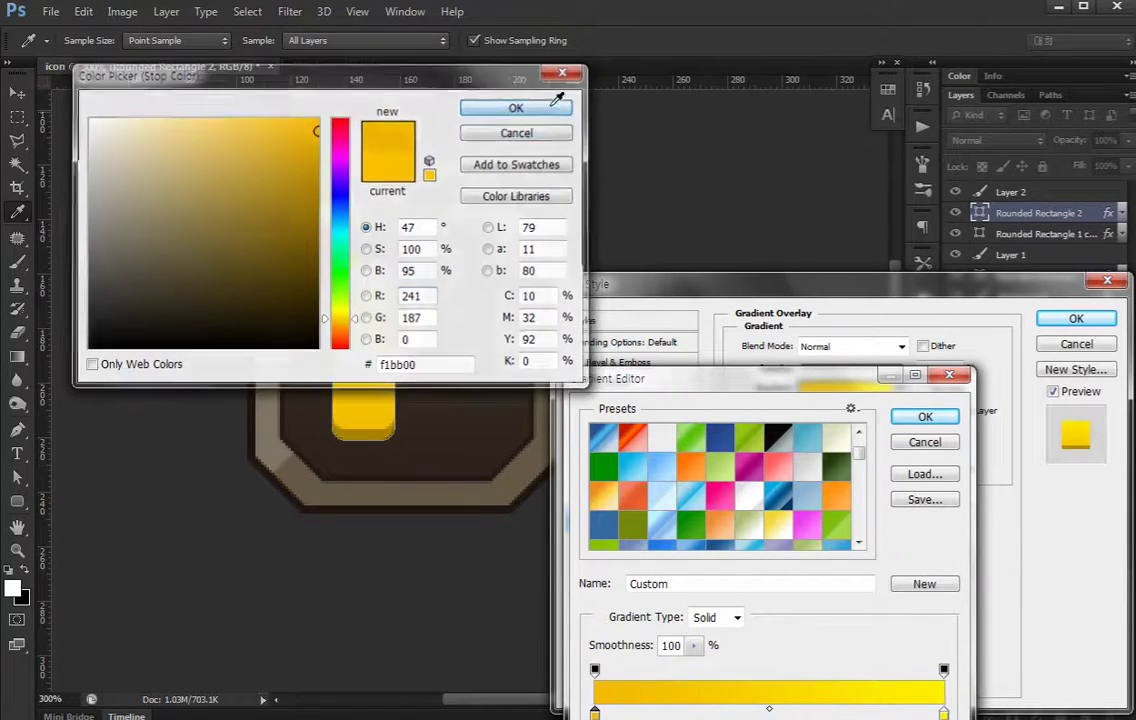
double_click(943, 713)
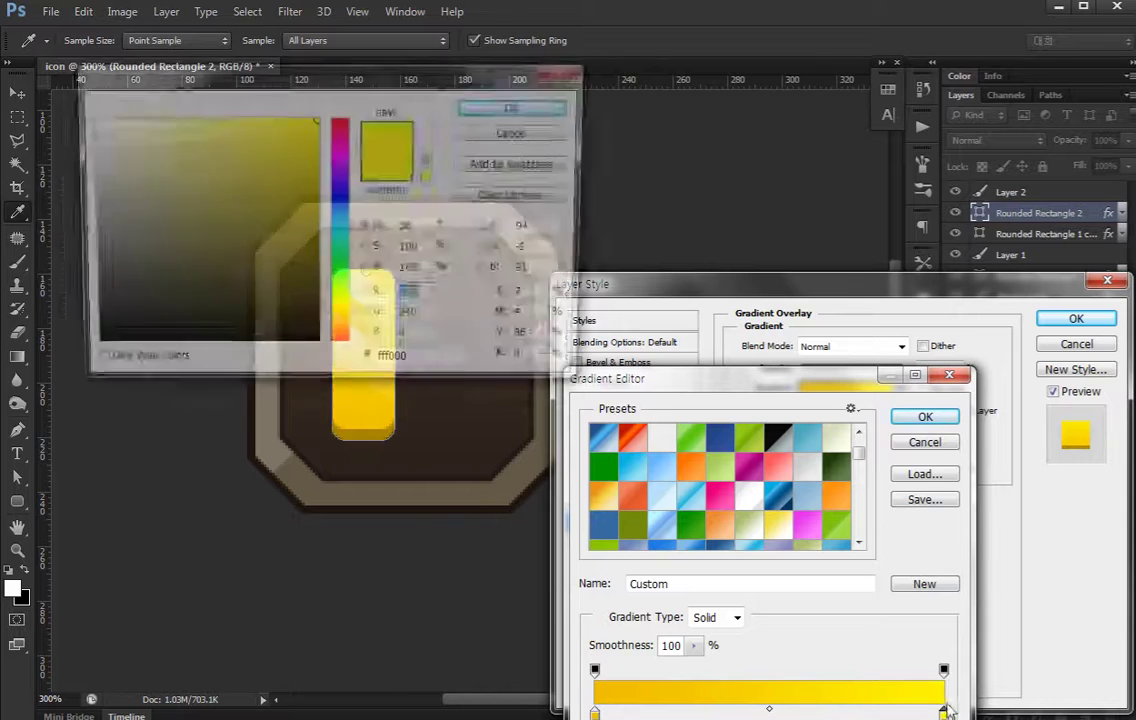
left_click(351, 318)
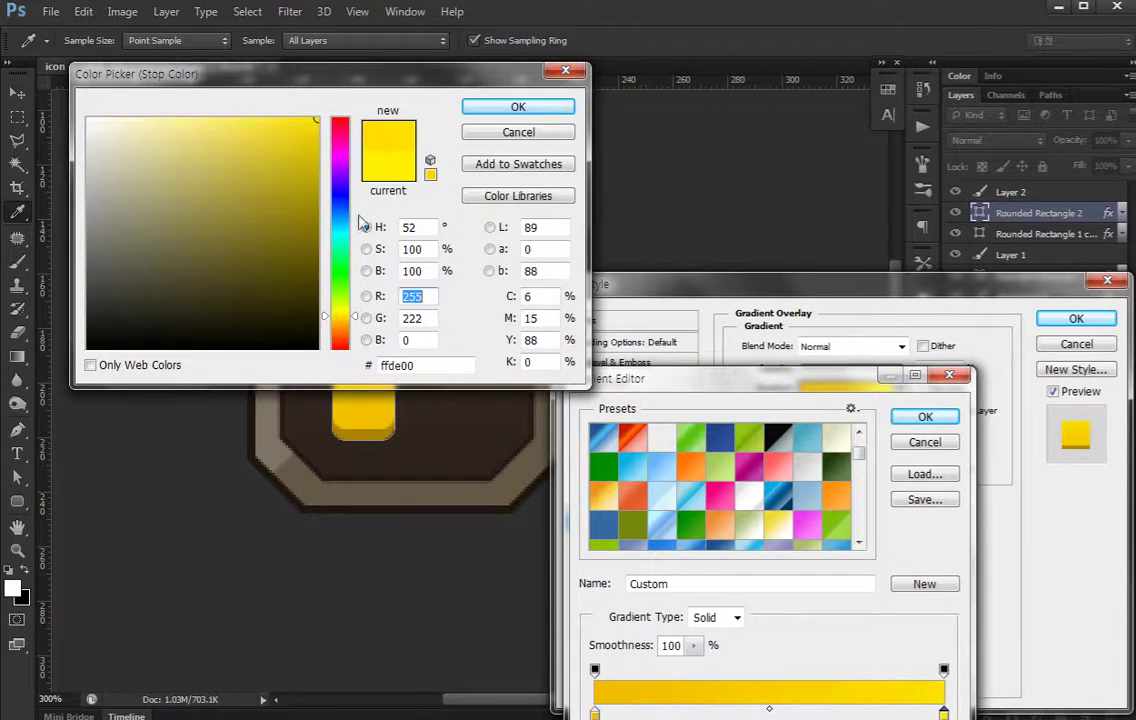
left_click_drag(438, 84, 441, 380)
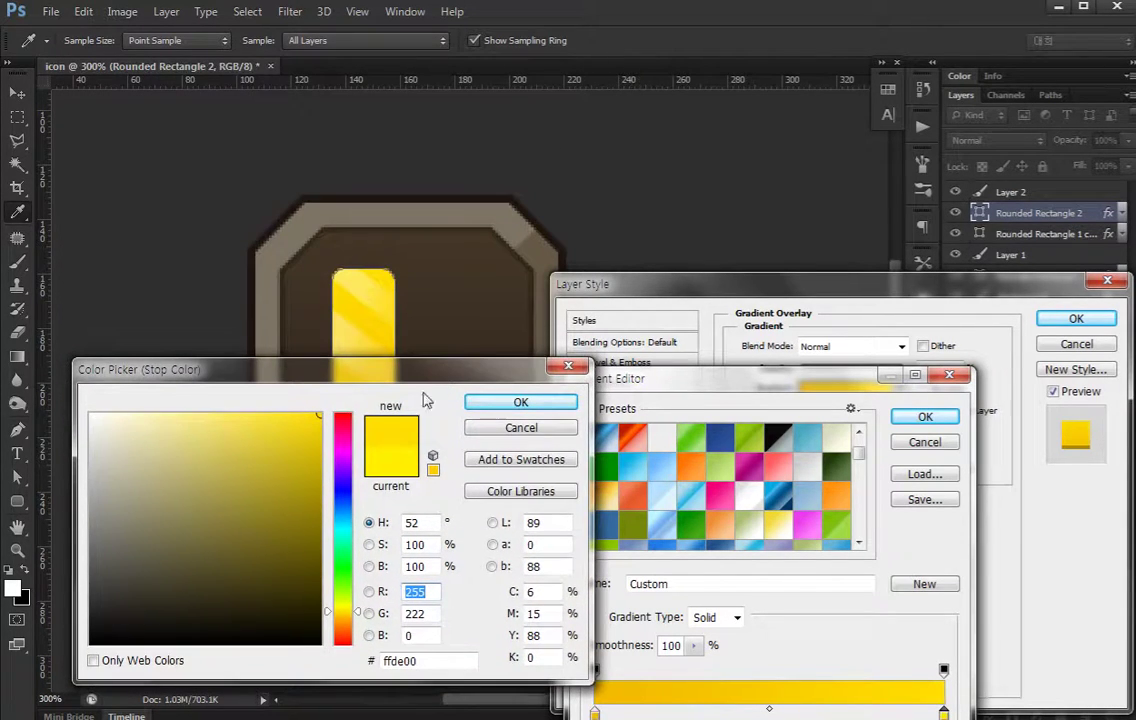
left_click_drag(318, 423, 331, 428)
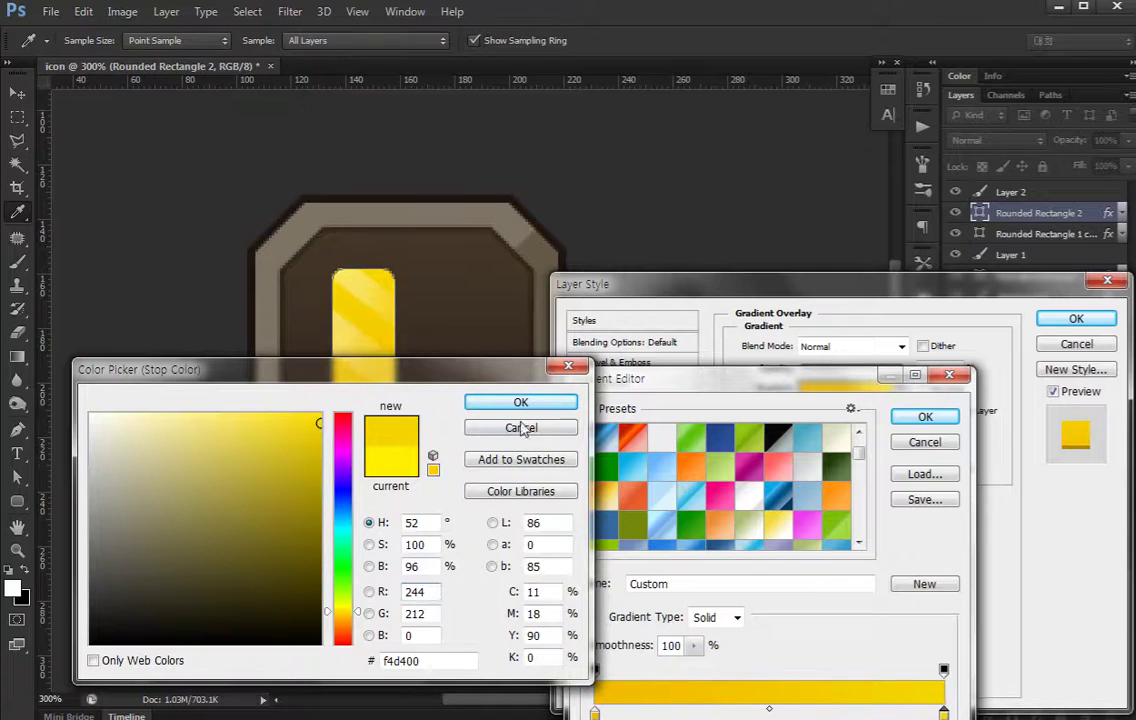
left_click(560, 403)
left_click(925, 416)
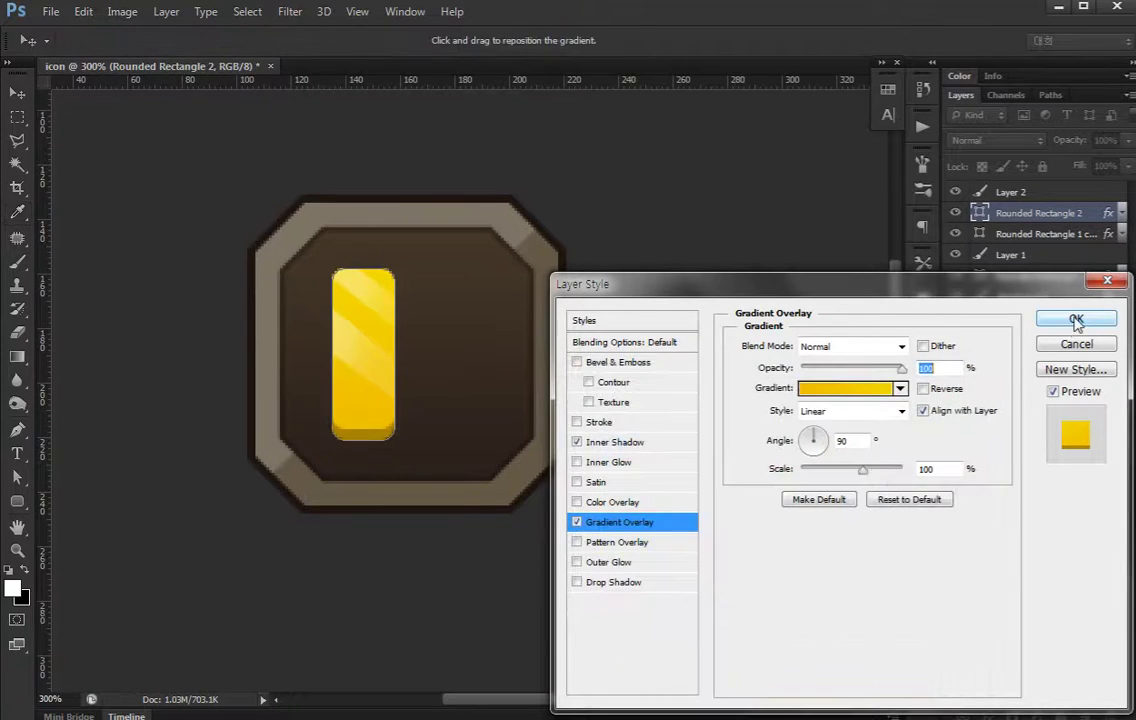
left_click(1076, 319)
Give the yellow bar a Drop Shadow at angle 90° and 51% opacity
scroll(622, 400, "up", 2)
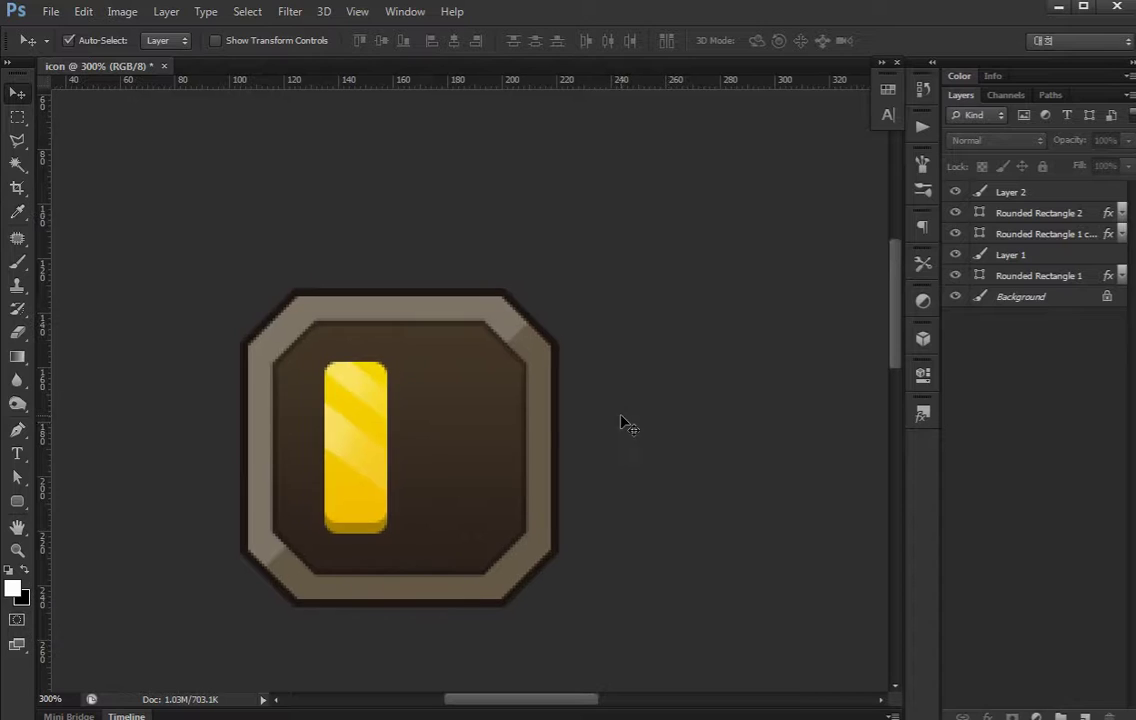
left_click(355, 497)
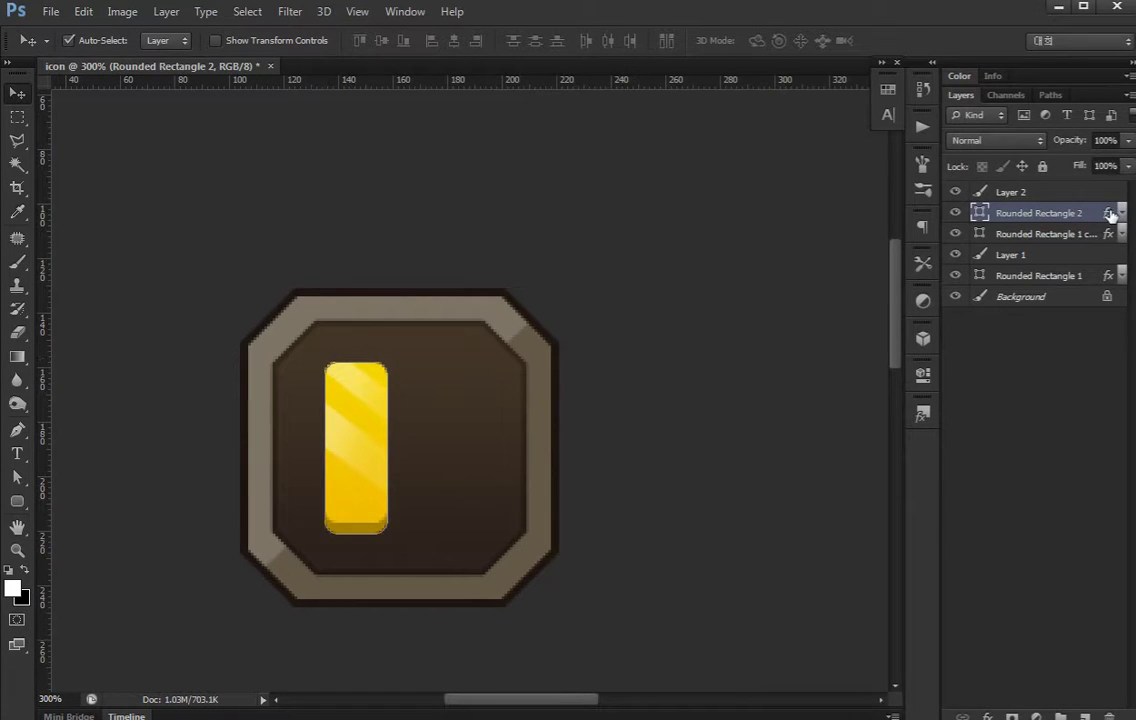
double_click(1057, 212)
left_click(615, 584)
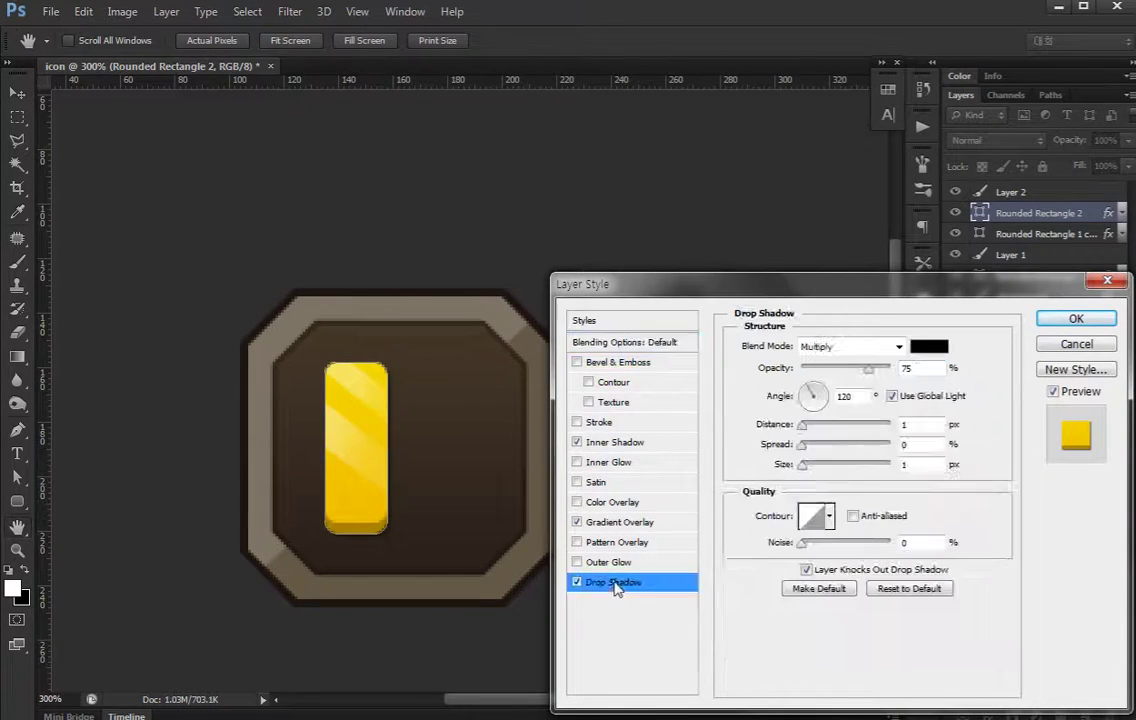
left_click(892, 396)
type("90")
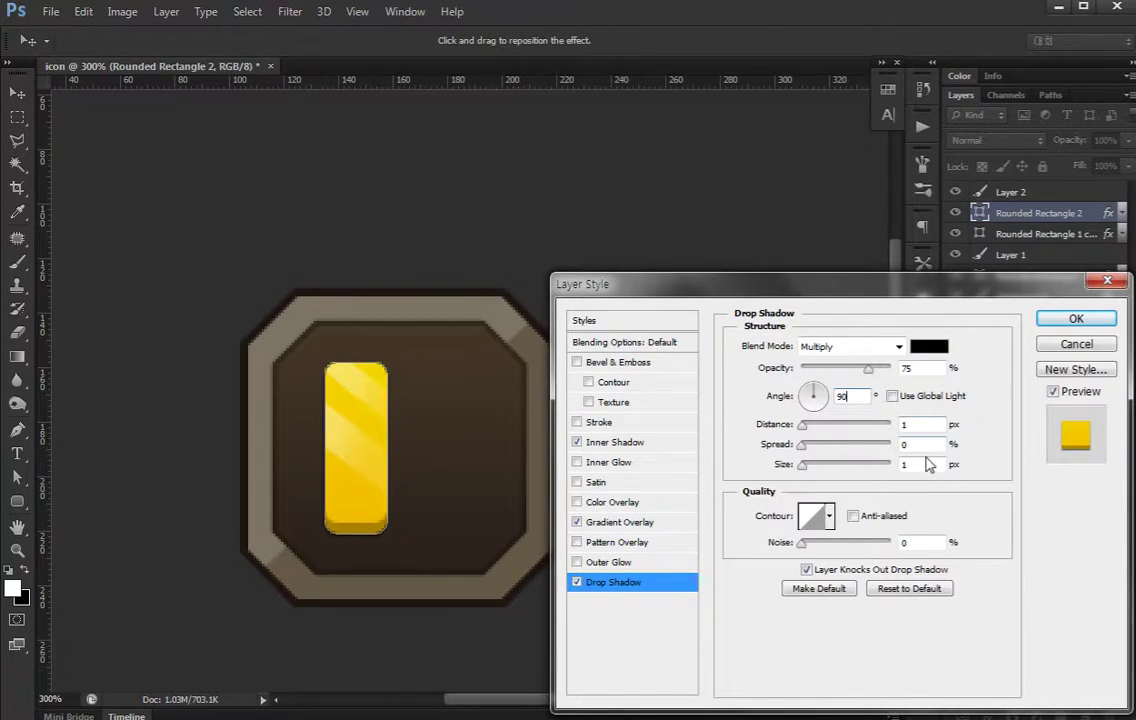
left_click_drag(868, 368, 838, 372)
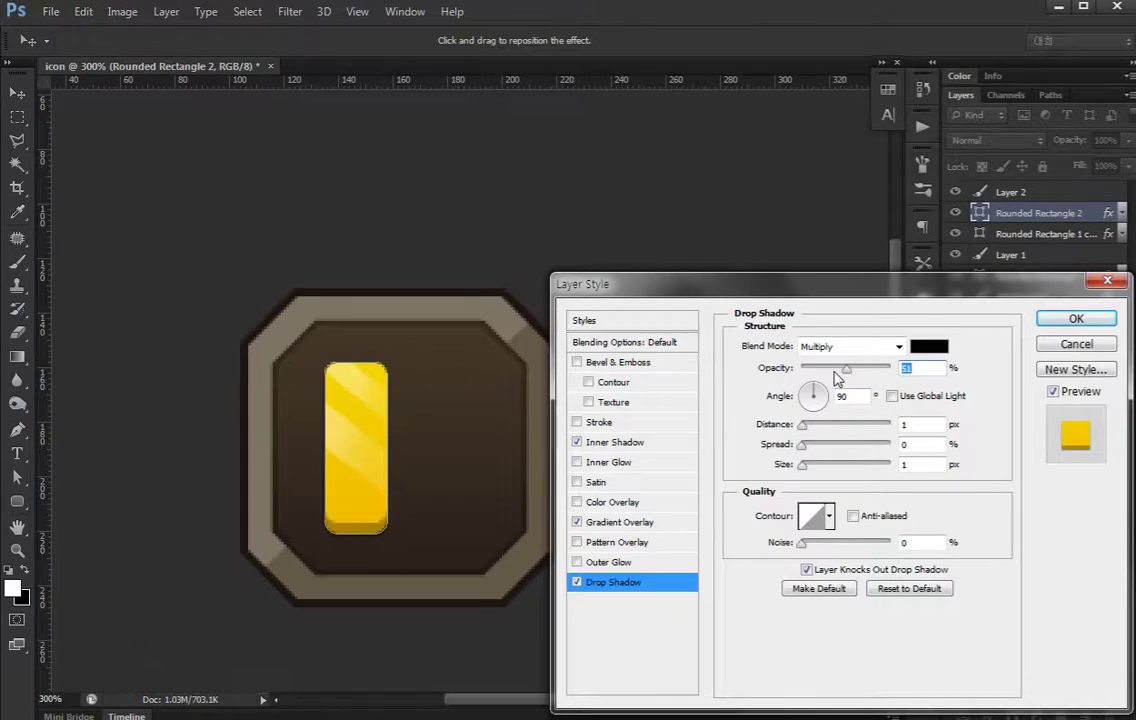
left_click(1075, 318)
left_click_drag(585, 495, 585, 435)
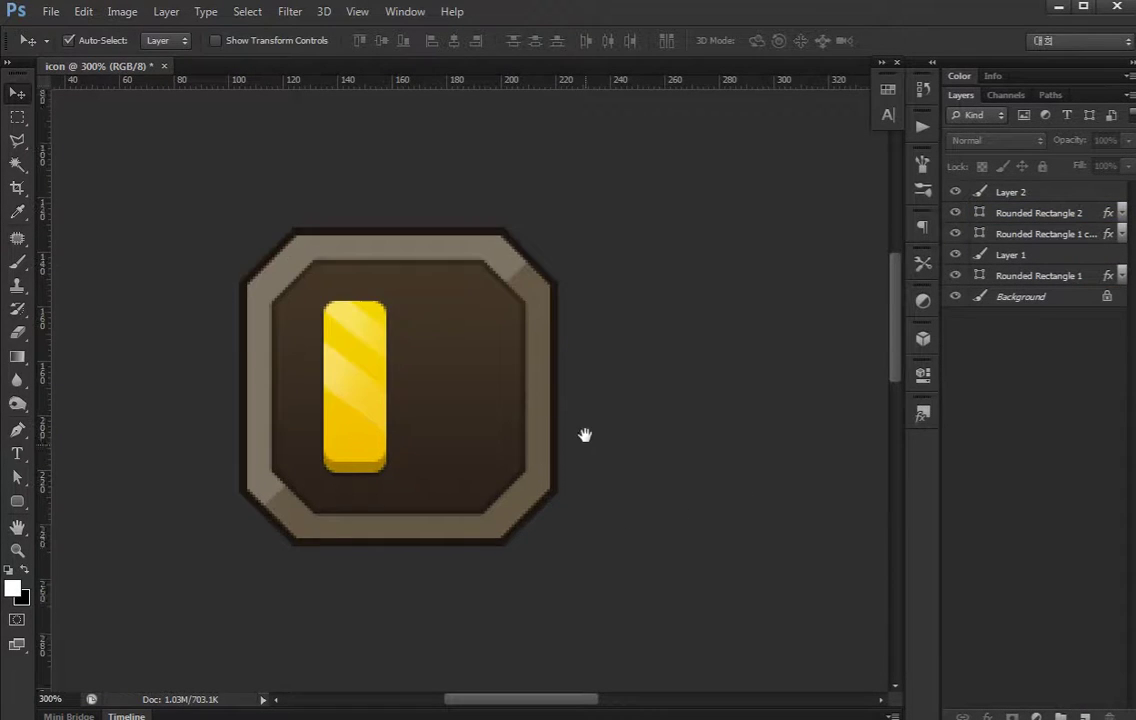
key("ctrl+minus")
key("ctrl+minus")
Group Layer 2 through Rounded Rectangle 1 copy, check it, then ungroup again
key("ctrl+plus")
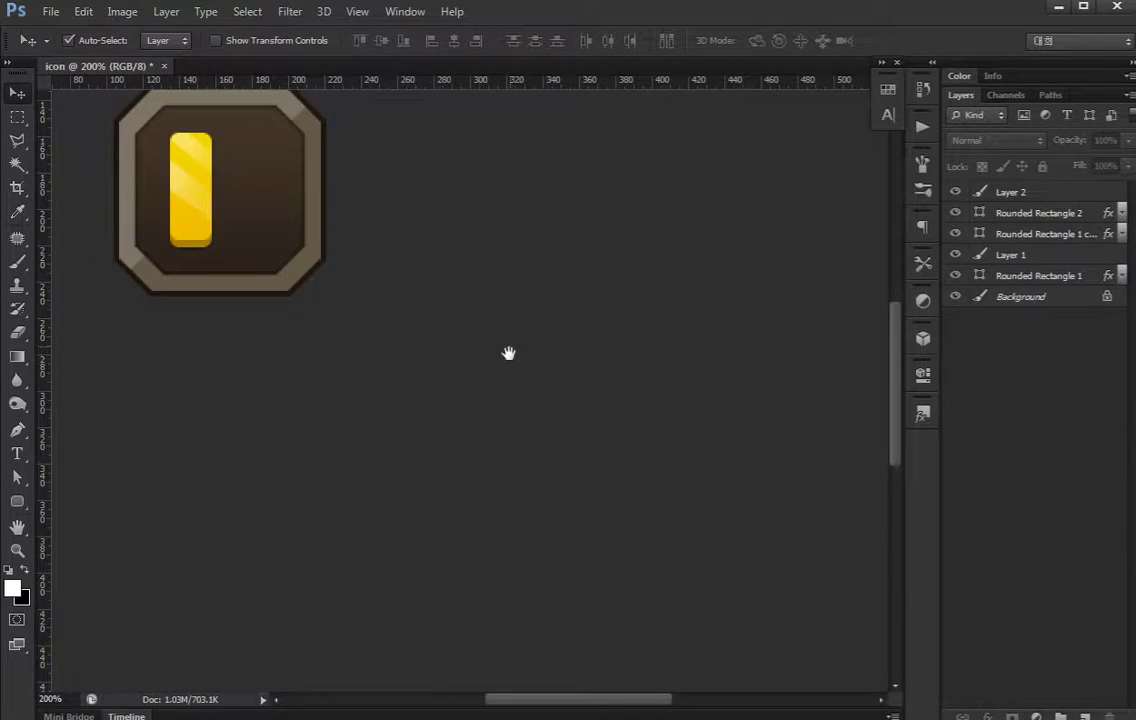
left_click(1000, 233)
left_click(985, 197, "shift")
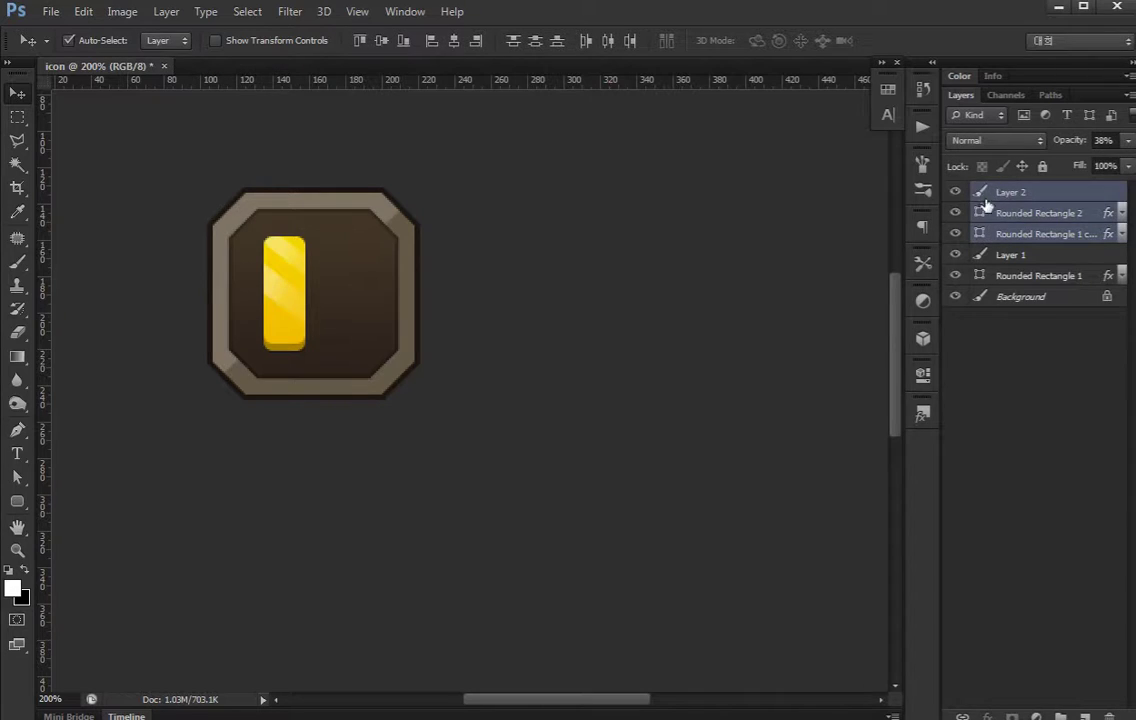
key("ctrl+g")
left_click(955, 190)
left_click(955, 190)
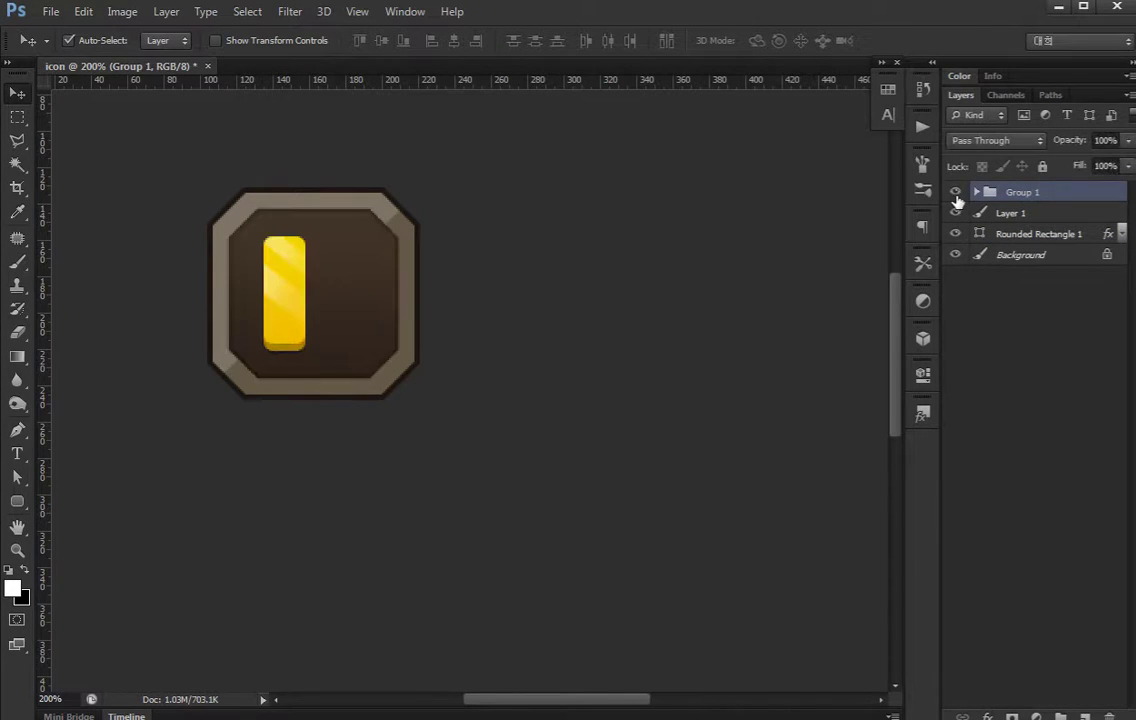
key("ctrl+shift+g")
Group Rounded Rectangle 2 with Layer 2 and name the group 1
left_click(997, 208)
left_click(955, 212)
left_click(955, 212)
left_click(1027, 193, "shift")
key("ctrl+g")
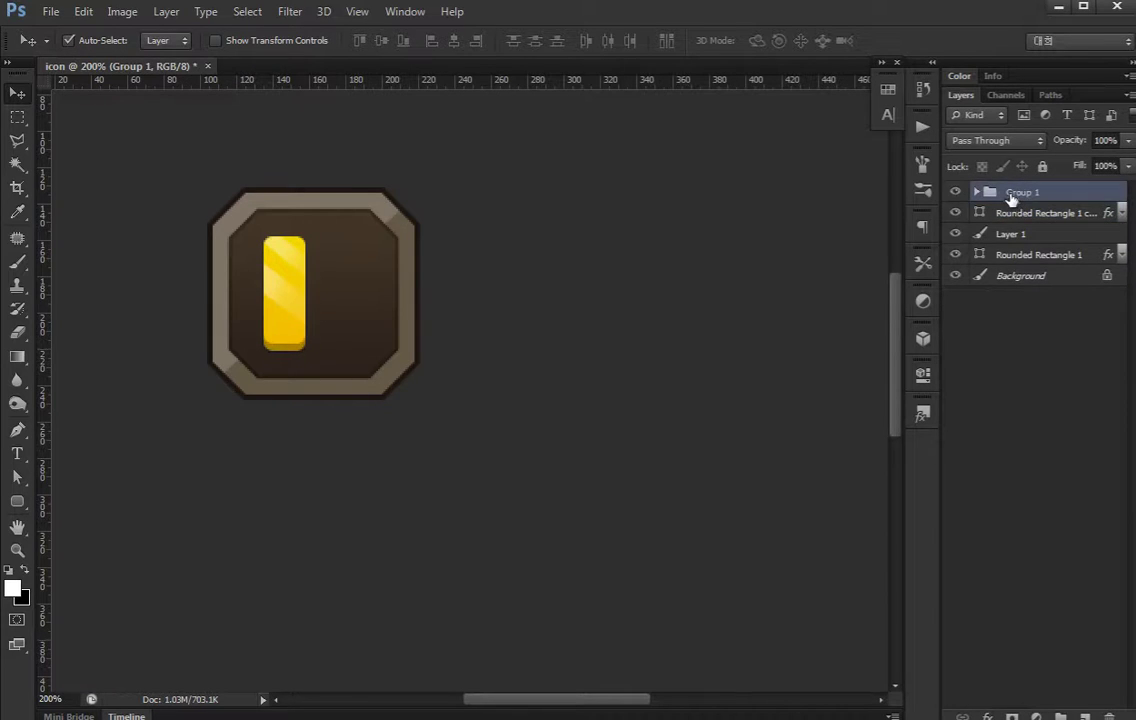
double_click(1012, 193)
key("BackSpace")
type("1")
key("Return")
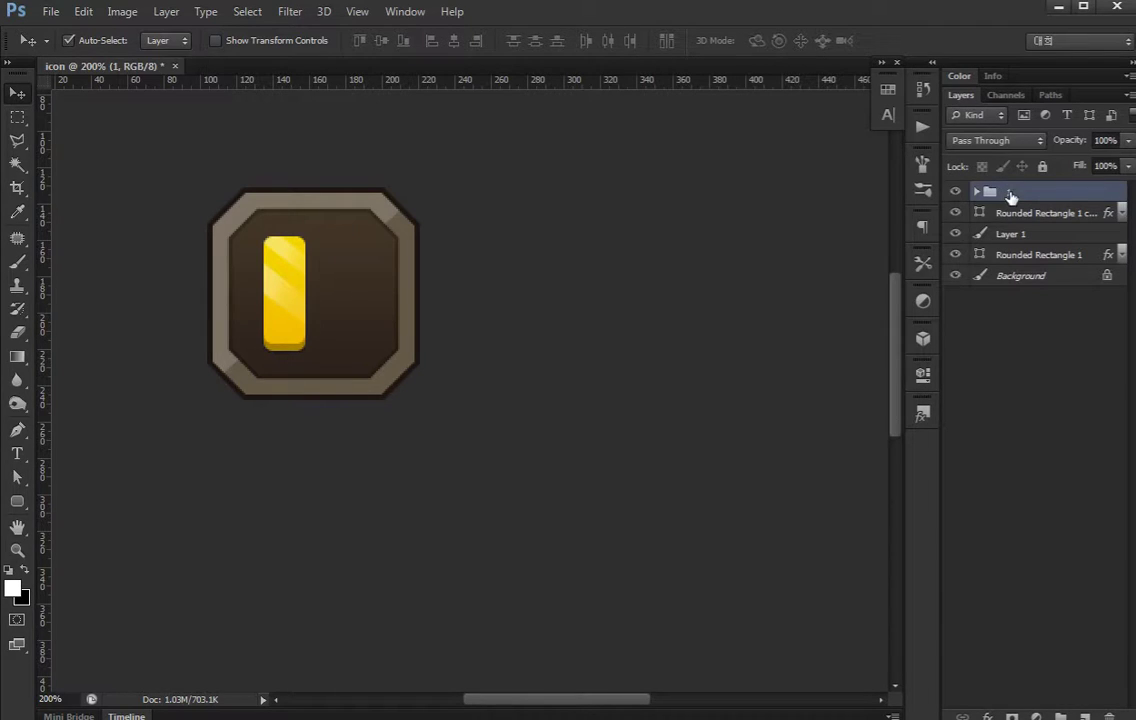
Duplicate group 1, nudge the copy right, and select both groups
key("ctrl+j")
key("Right")
key("Right")
key("Right")
key("Right")
key("Right")
key("Right")
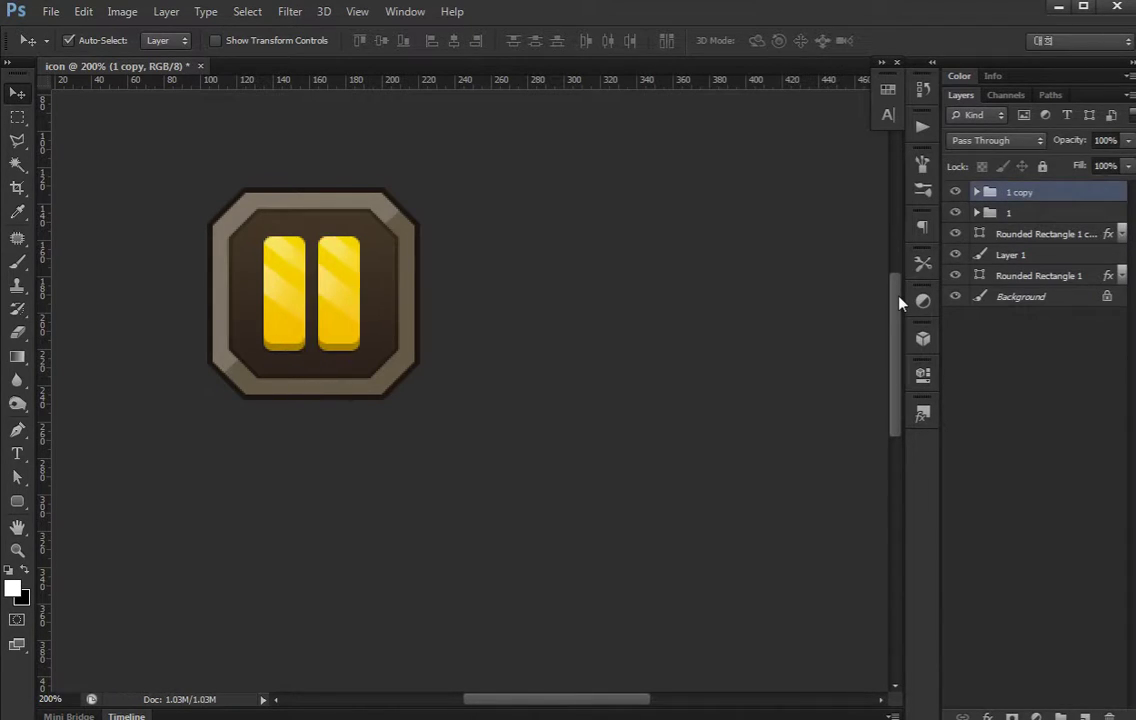
key("Right")
key("Right")
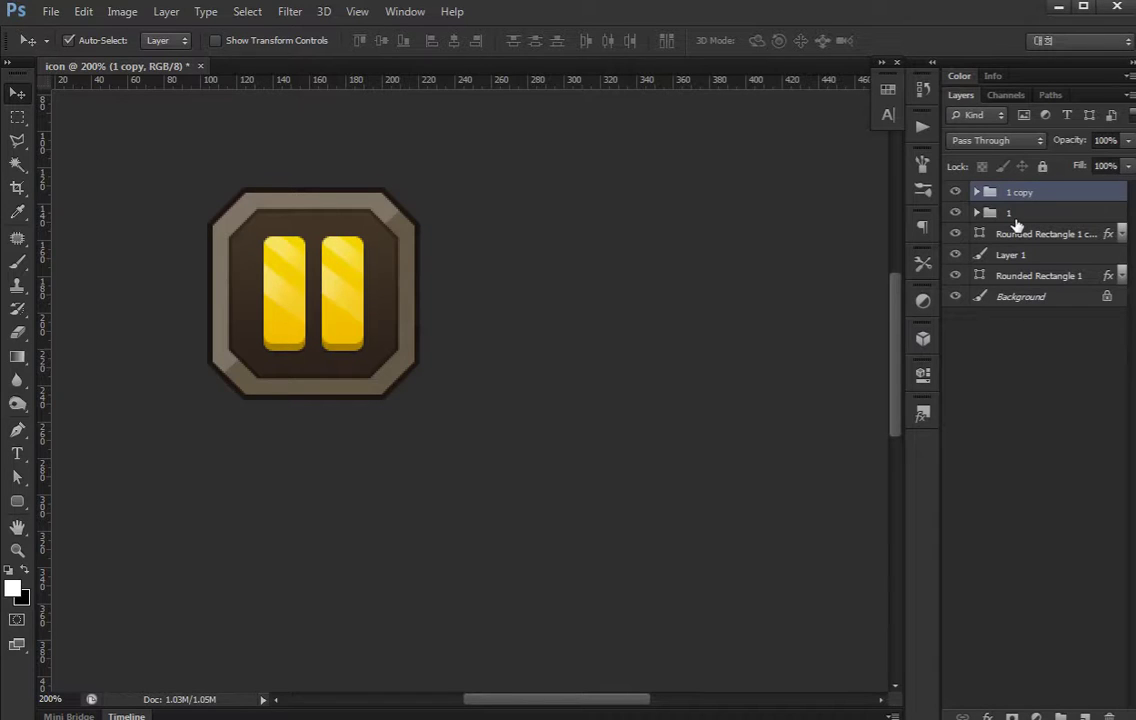
left_click(1012, 215, "shift")
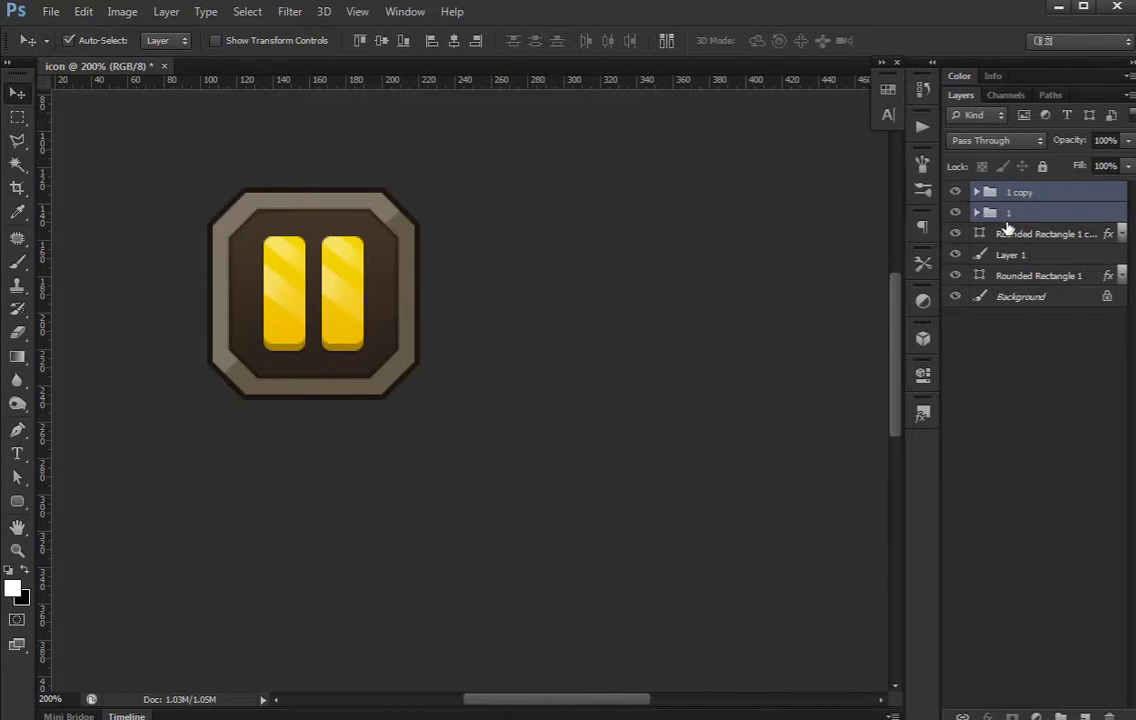
Group 1 and 1 copy into a folder named stop
key("ctrl+g")
double_click(1020, 193)
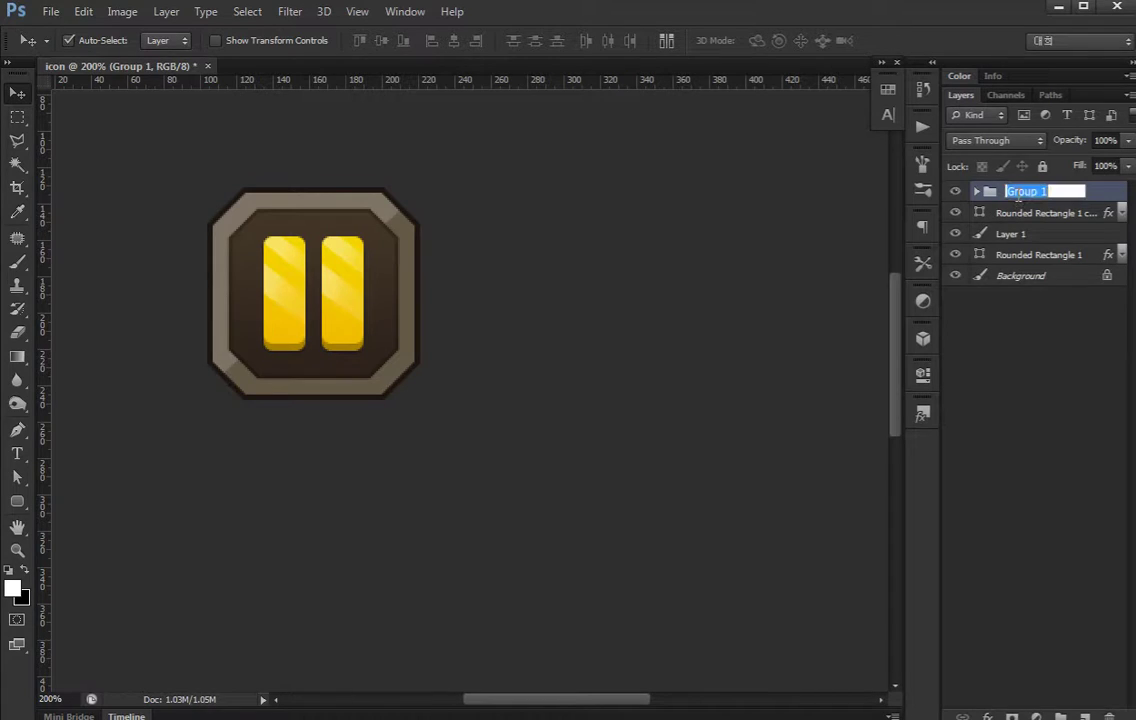
type("stop")
key("Return")
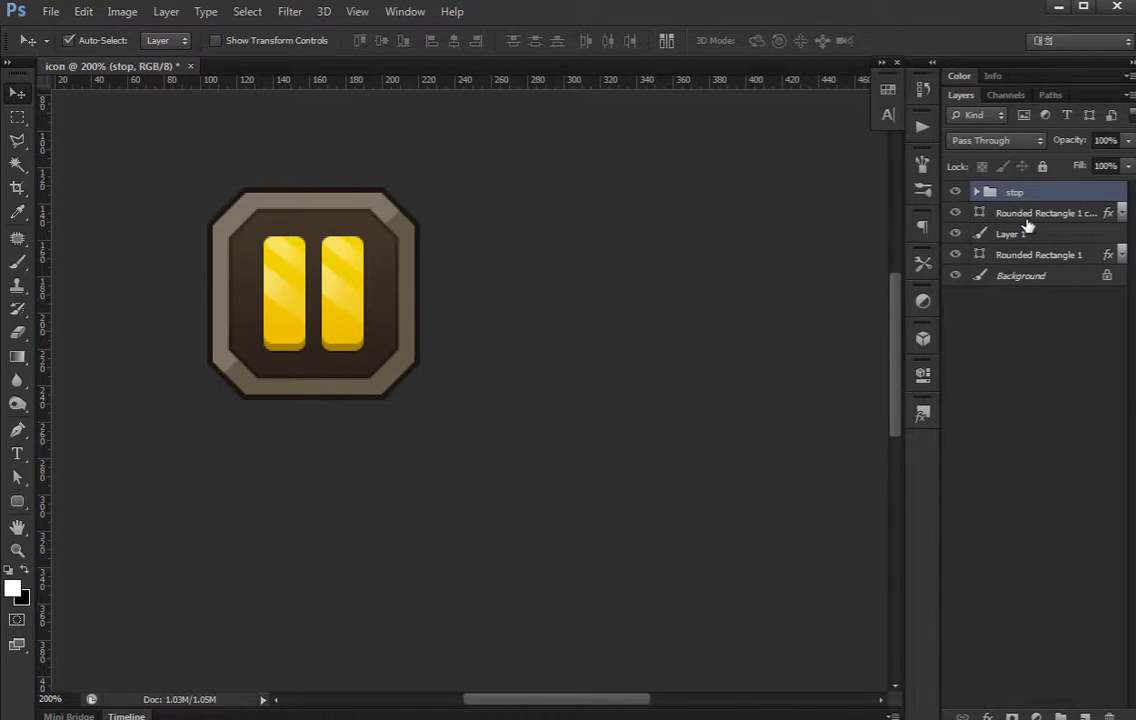
Group Layer 1, Rounded Rectangle 1 and its copy into a folder named back
left_click(306, 370, "shift")
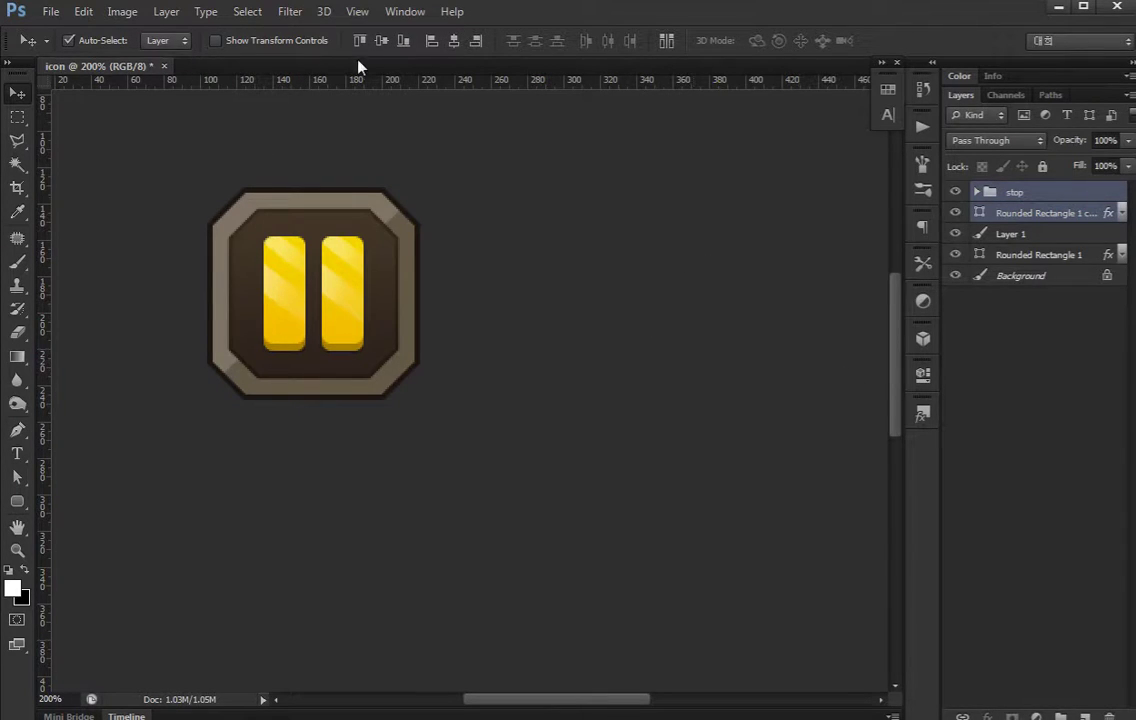
left_click(999, 408)
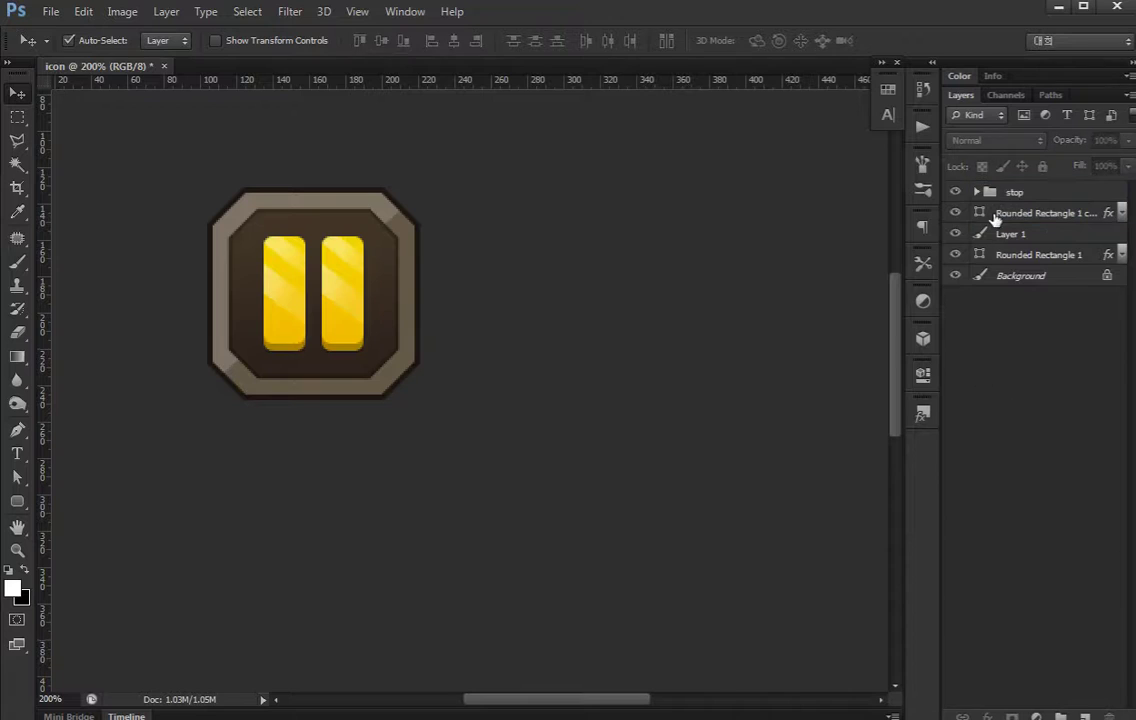
left_click(955, 213)
left_click(955, 213)
left_click(1027, 234)
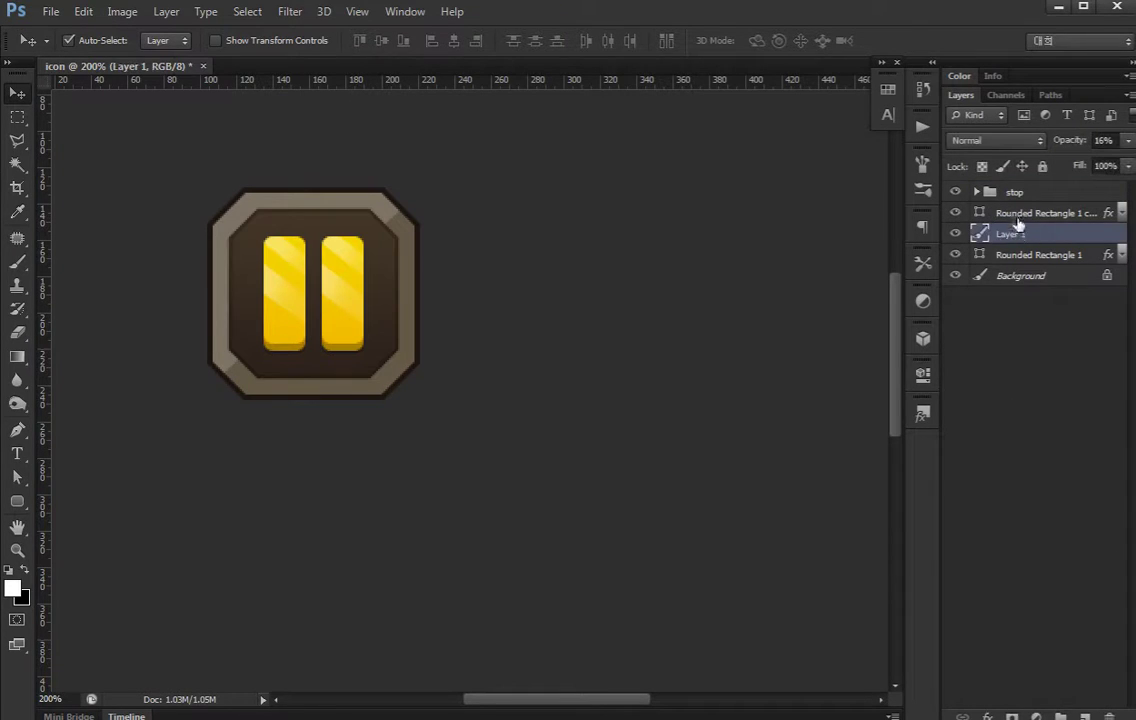
left_click(1017, 213, "ctrl")
left_click(1017, 254, "ctrl")
key("ctrl+g")
double_click(1027, 213)
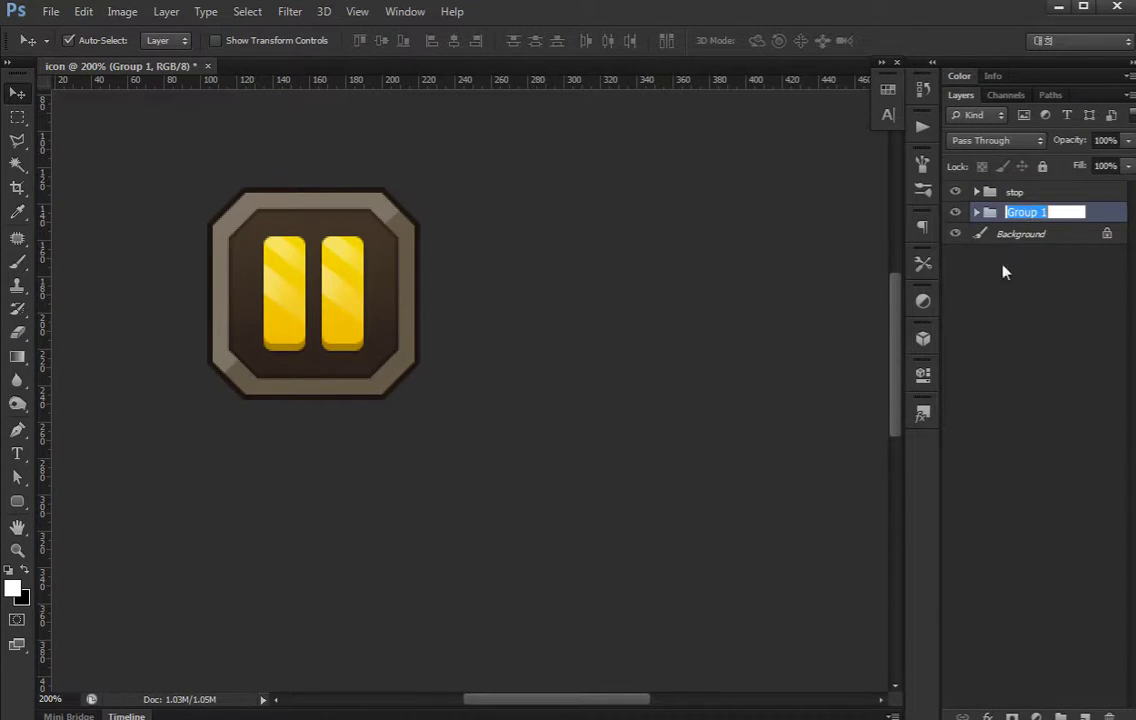
type("back")
key("Return")
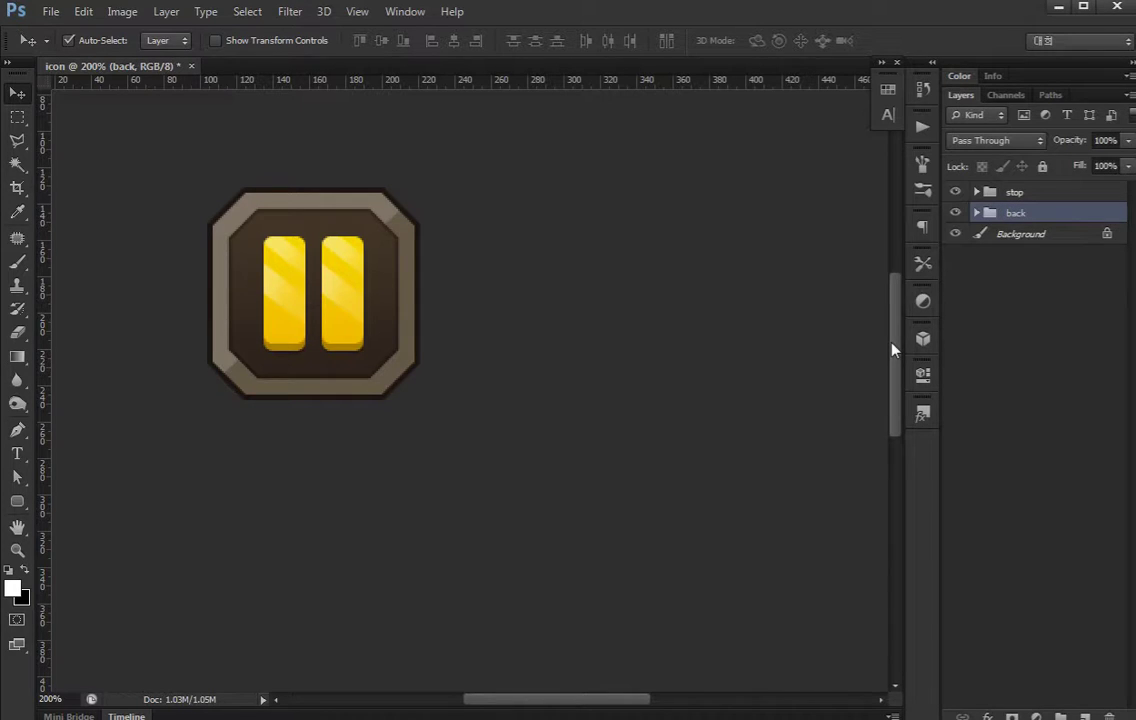
Nest the stop and back folders together in one new group
left_click(955, 213)
left_click(955, 213)
left_click(981, 307)
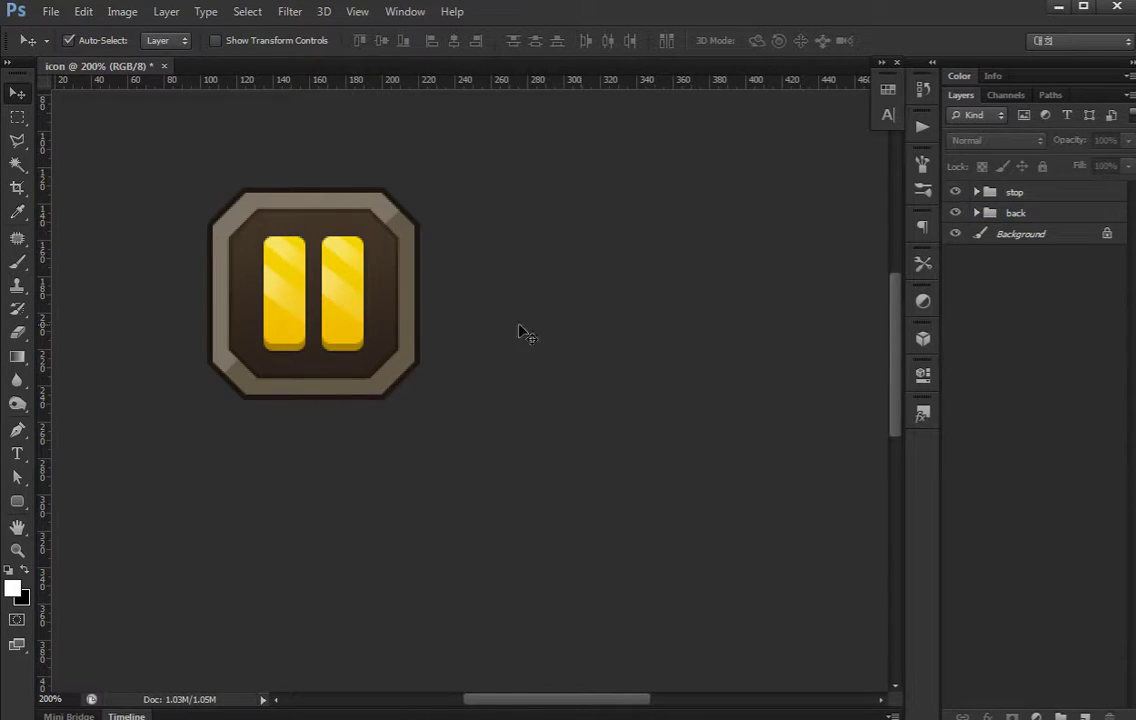
left_click_drag(539, 344, 596, 364)
left_click(988, 193)
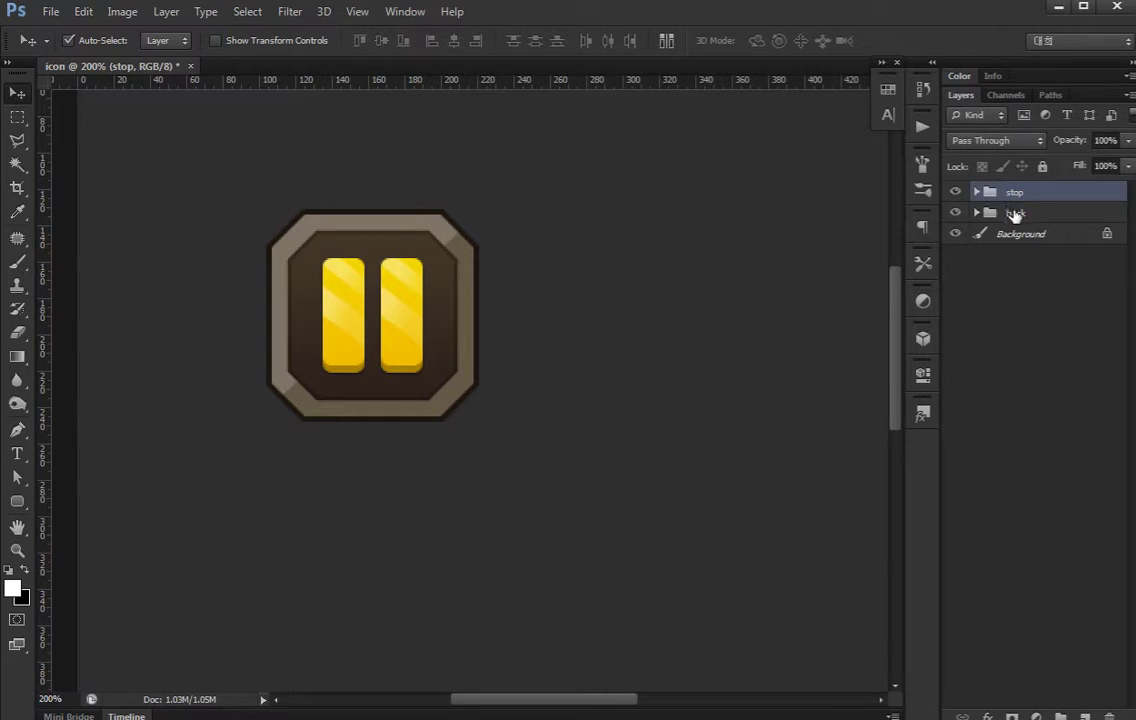
left_click(1014, 214, "shift")
key("ctrl+g")
double_click(1020, 192)
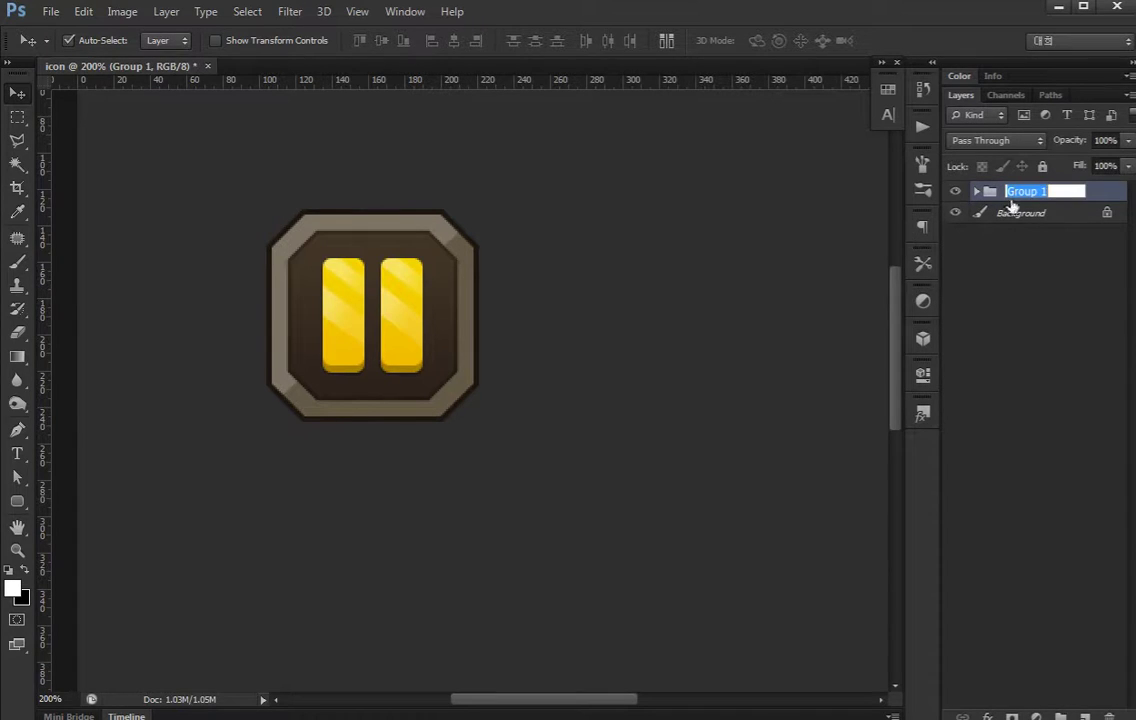
Name the combined group icon1, duplicate it, and shift the copy right
type("icon1")
key("Return")
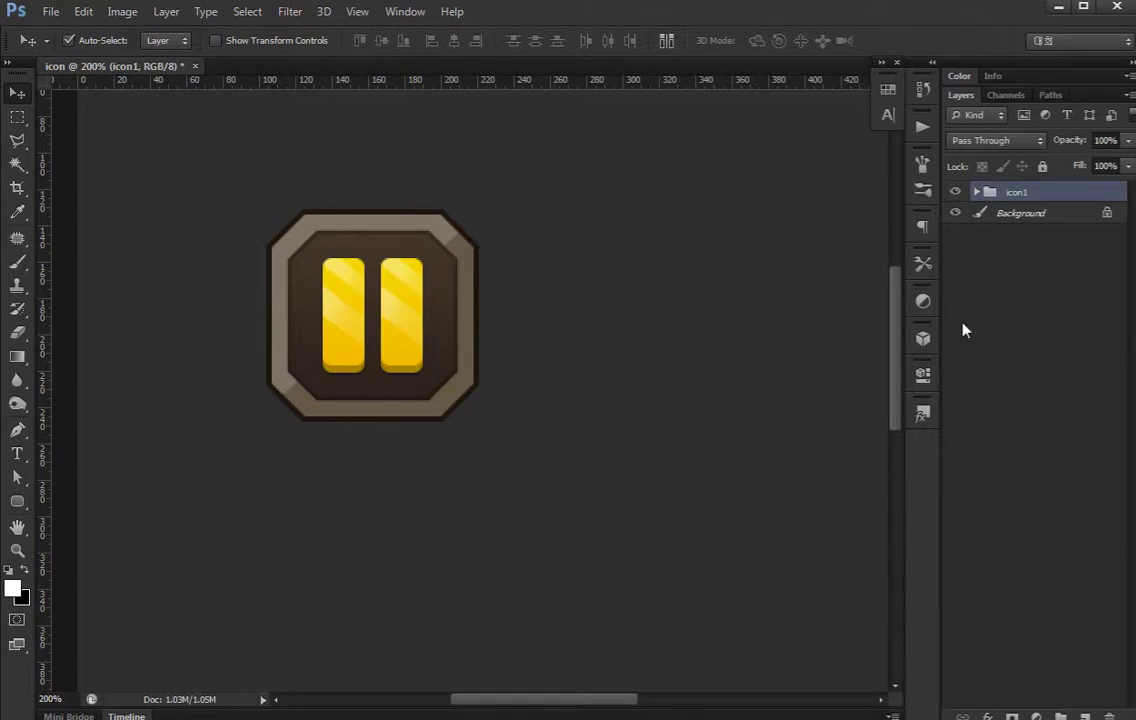
left_click_drag(751, 338, 573, 330)
key("ctrl+j")
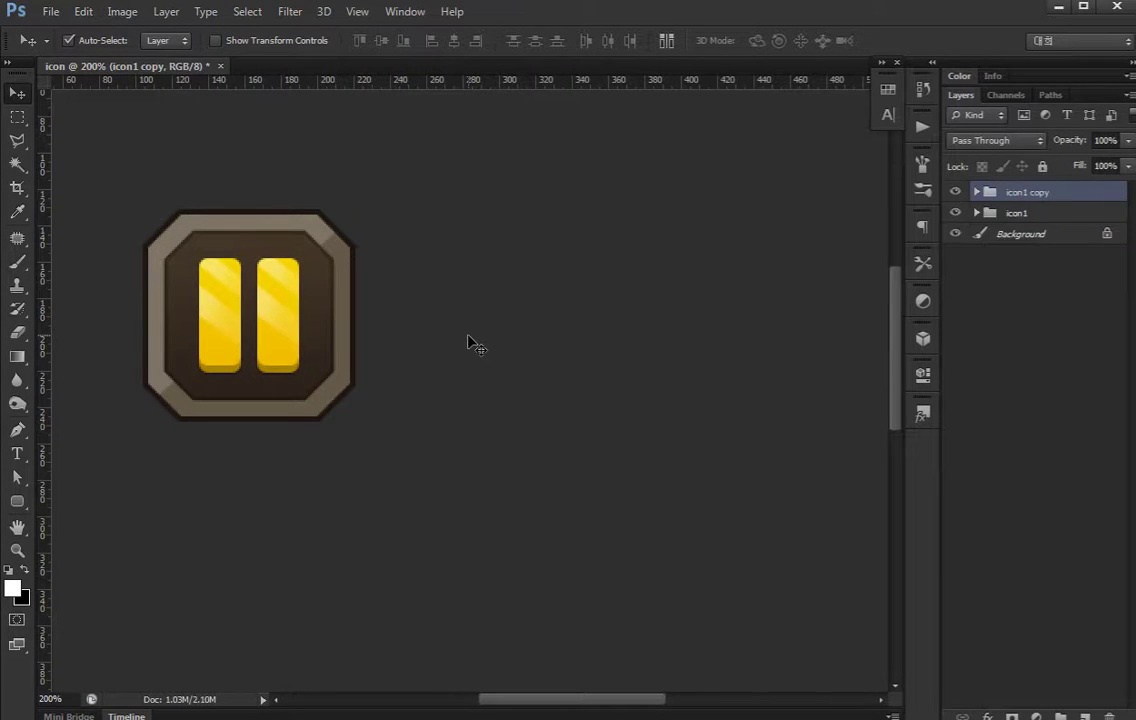
key("shift+Right")
key("shift+Right")
key("shift+Right")
key("shift+Right")
key("shift+Right")
key("shift+Right")
key("shift+Right")
key("shift+Right")
key("shift+Right")
key("shift+Right")
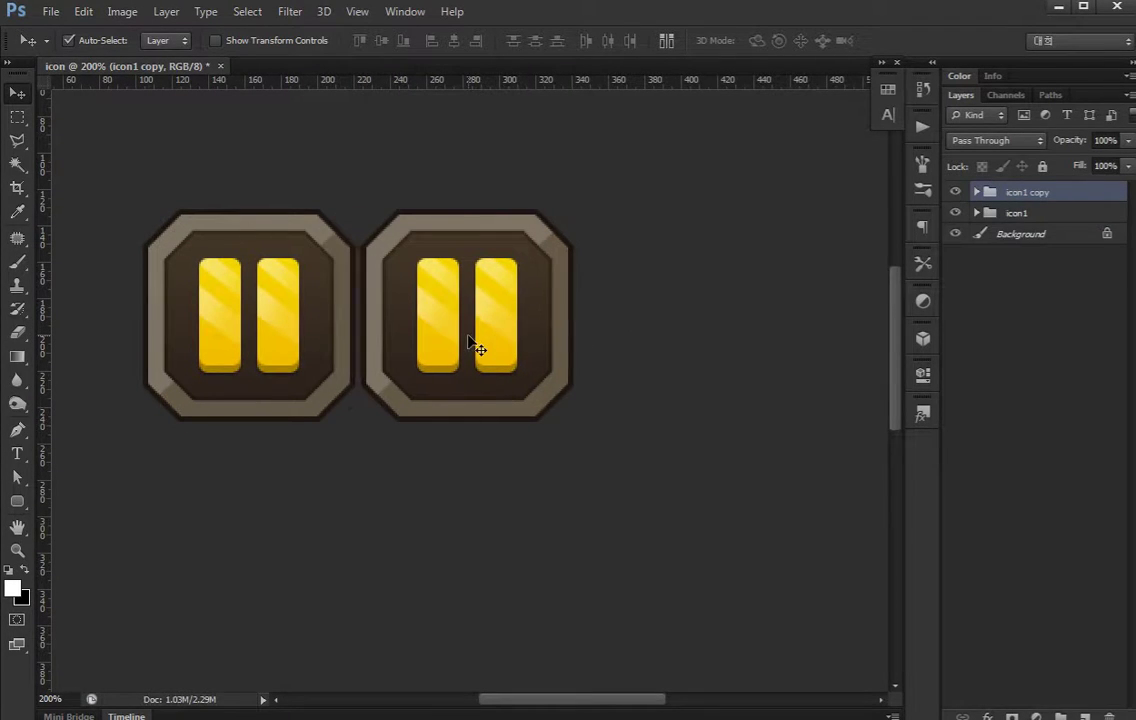
key("shift+Right")
key("shift+Right")
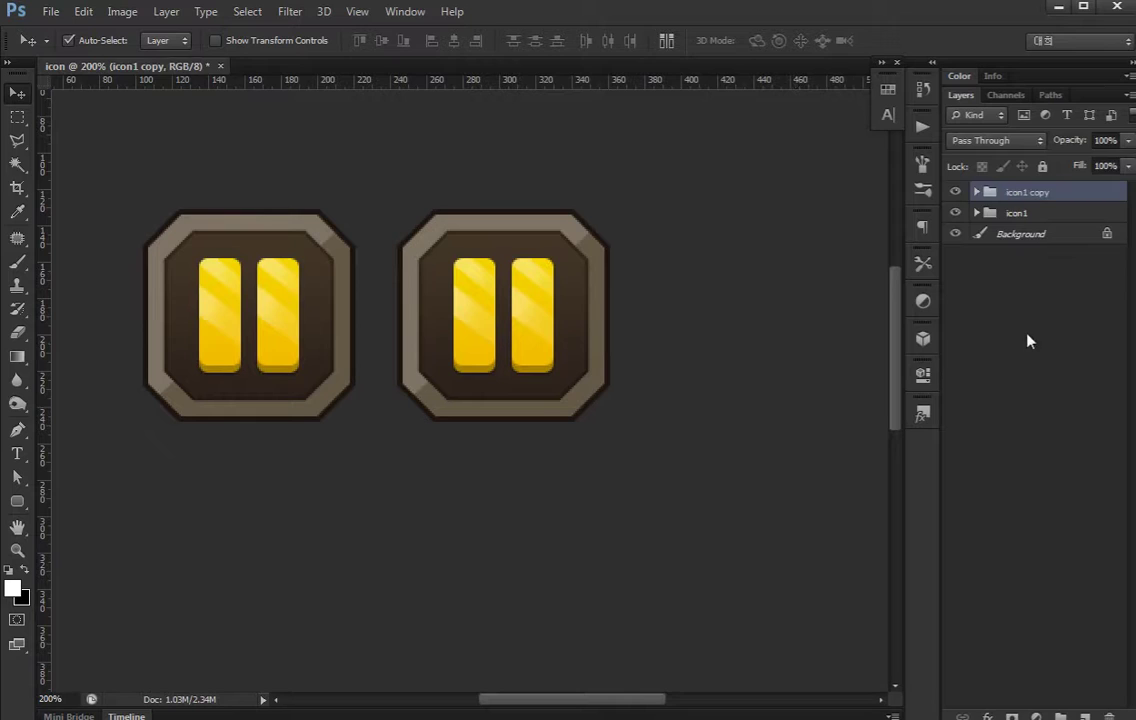
Ungroup stop inside the copy and rename the copied group icon2
scroll(571, 297, "right", 1)
left_click(530, 320)
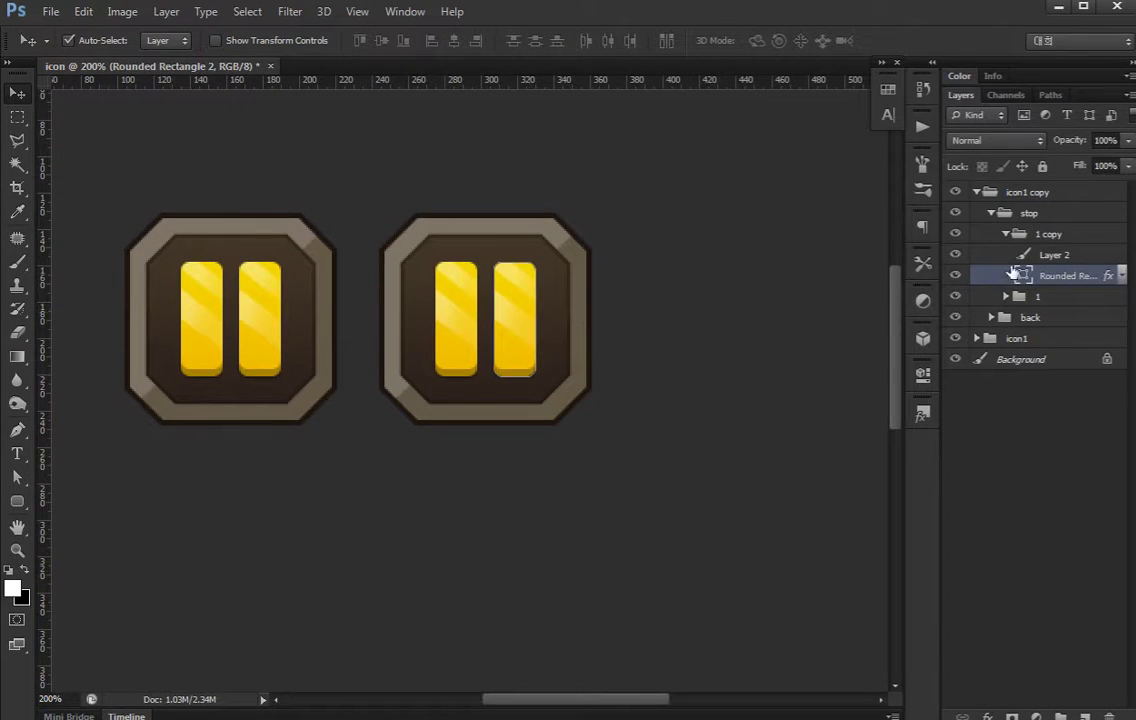
left_click(1015, 218)
key("ctrl+shift+g")
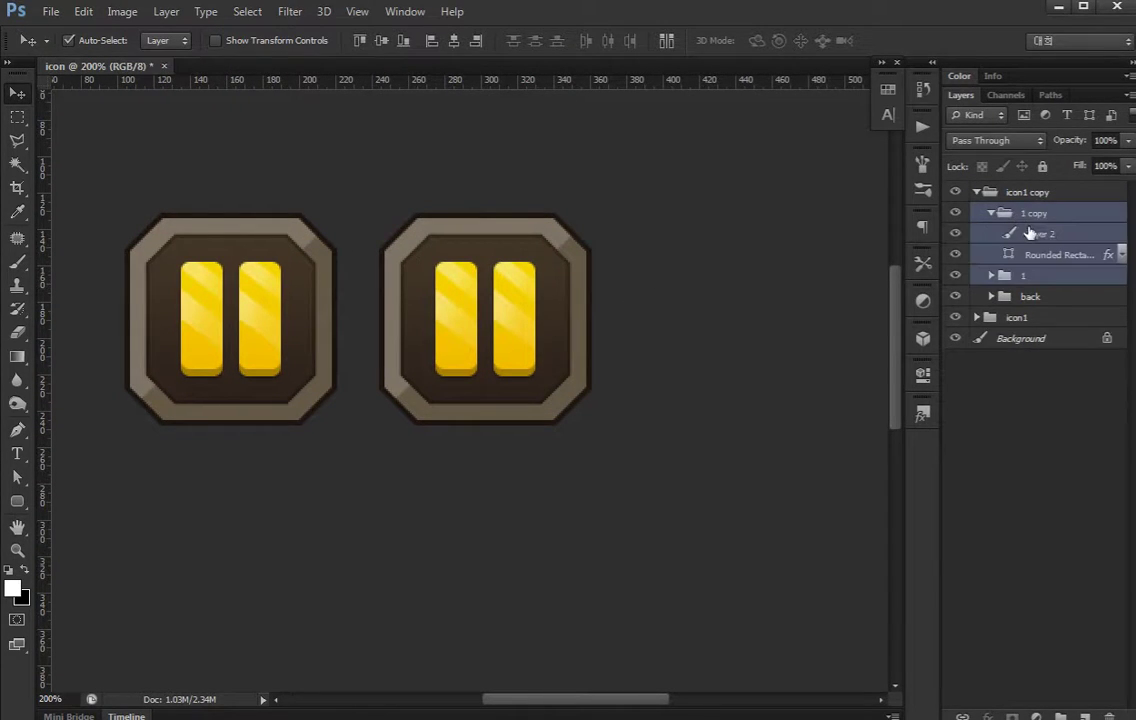
double_click(1027, 191)
type("icon2")
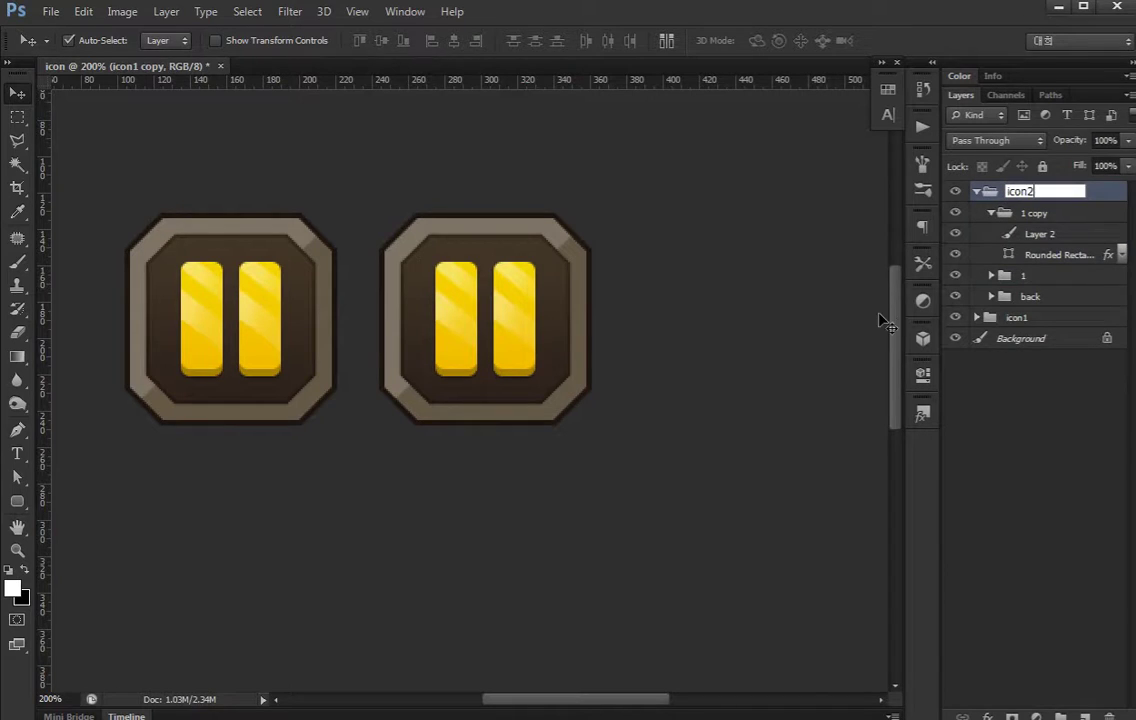
Delete the pause bar and highlight layers from icon2, leaving an empty frame
left_click(993, 232)
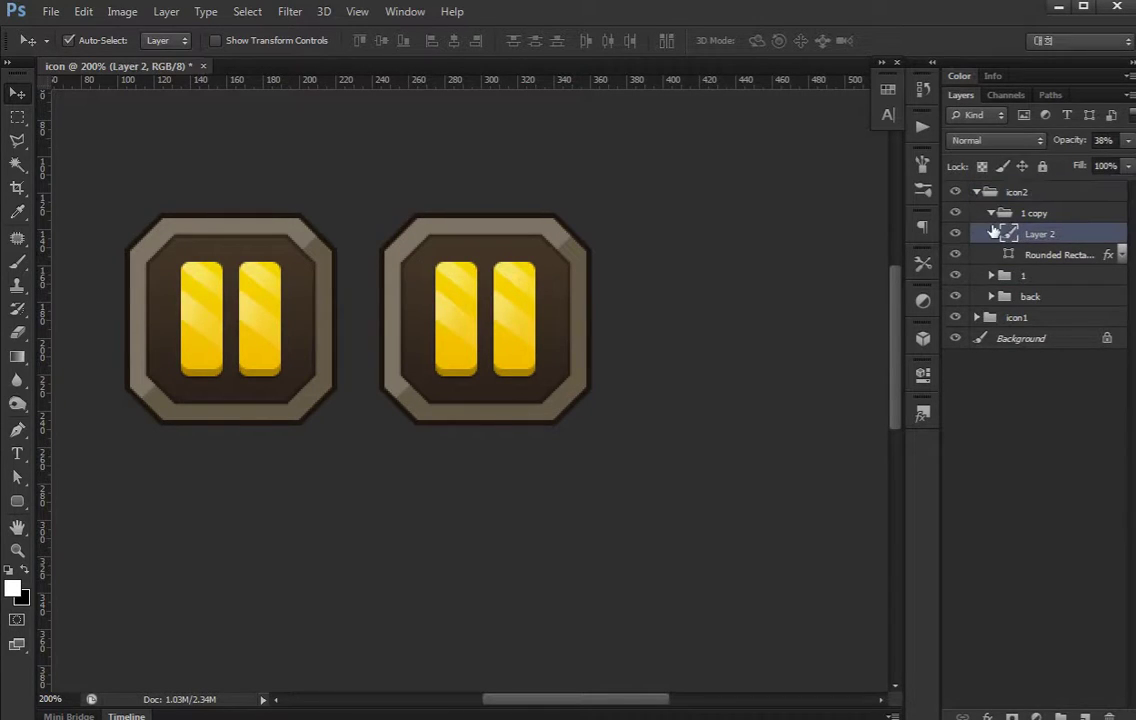
key("Delete")
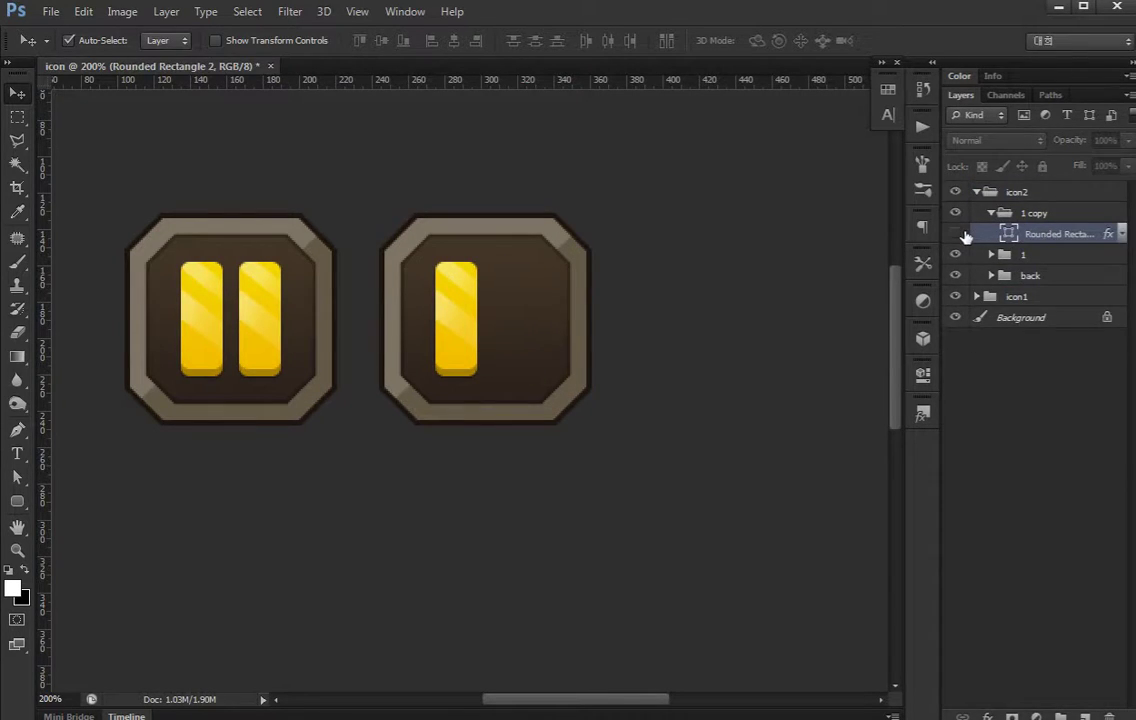
key("Delete")
key("Delete")
left_click(1000, 214)
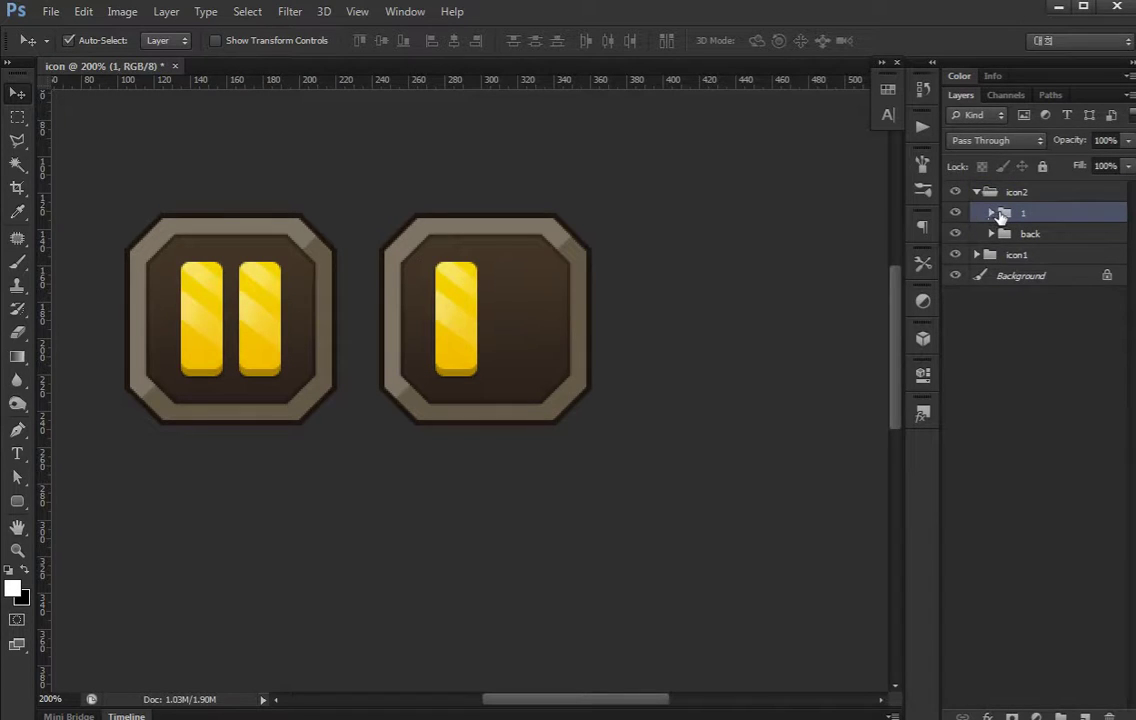
key("ctrl+shift+g")
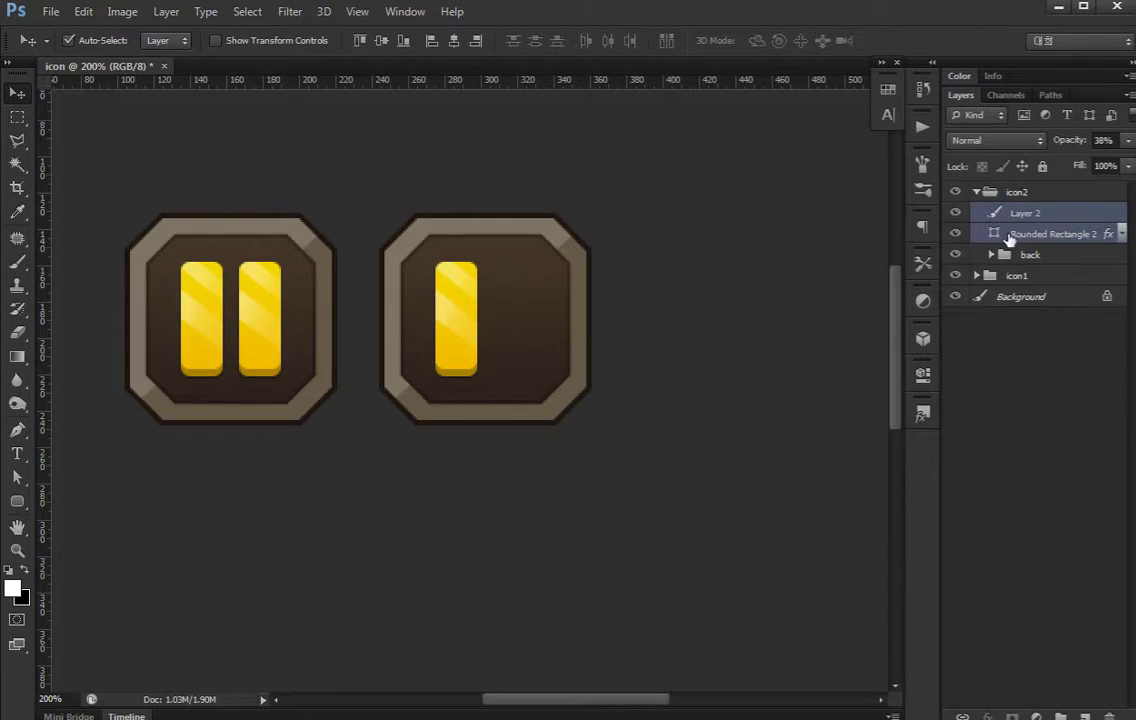
key("Delete")
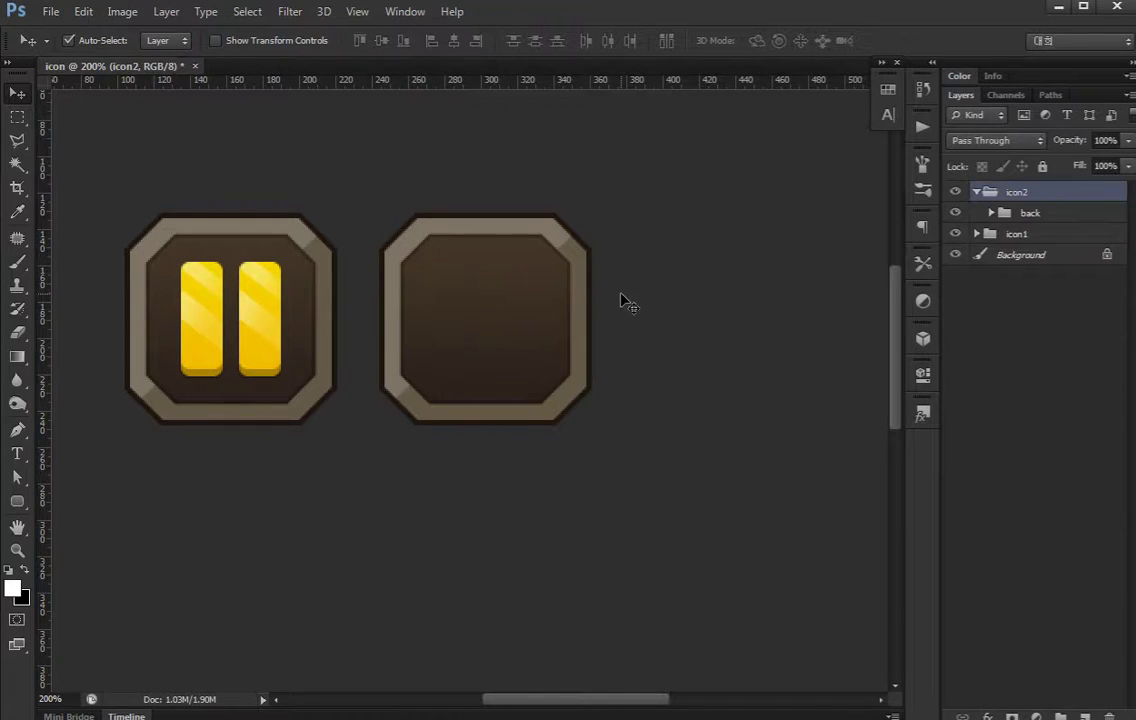
Draw a white circle with the Ellipse Tool inside the empty second icon frame
left_click(17, 501)
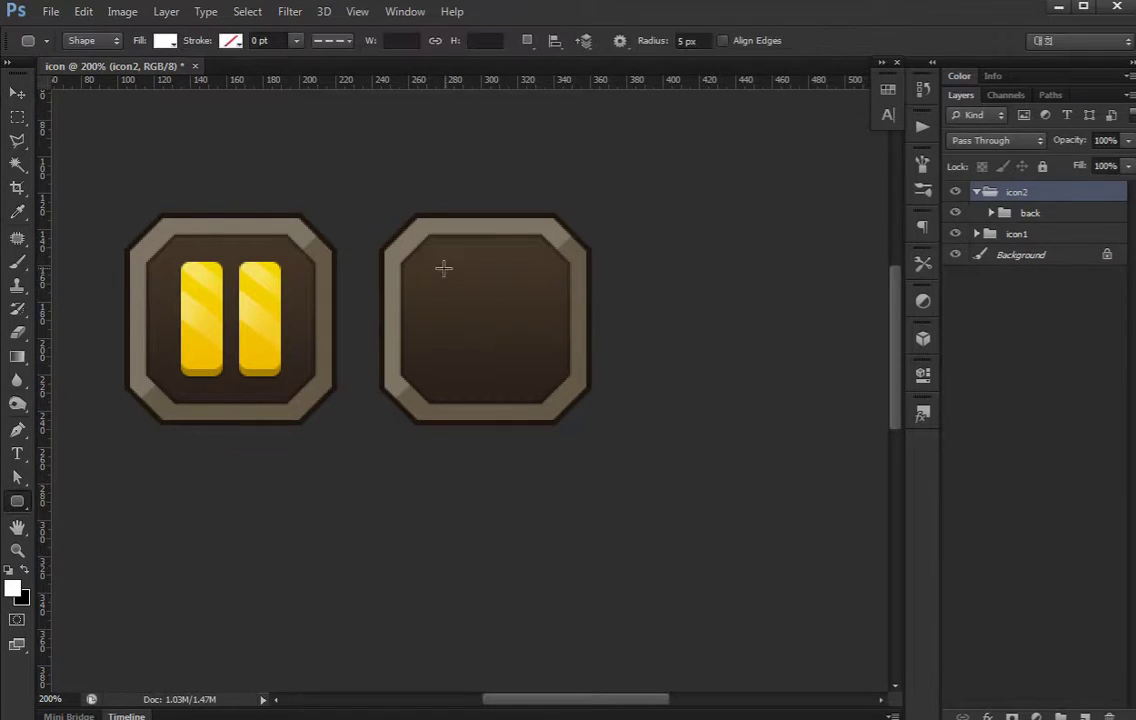
right_click(14, 507)
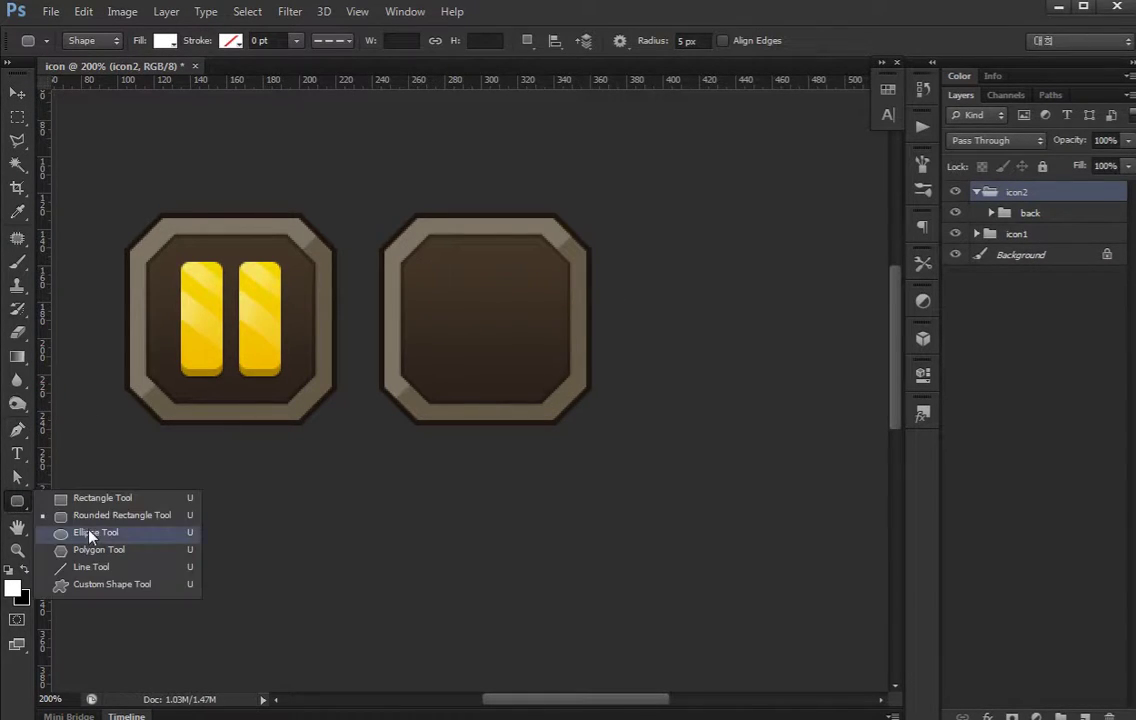
left_click(100, 532)
left_click_drag(440, 263, 557, 359)
key("v")
Shift the circle's left, right, top and bottom anchors about 10 px each
key("a")
left_click_drag(470, 300, 426, 330)
key("shift+Right")
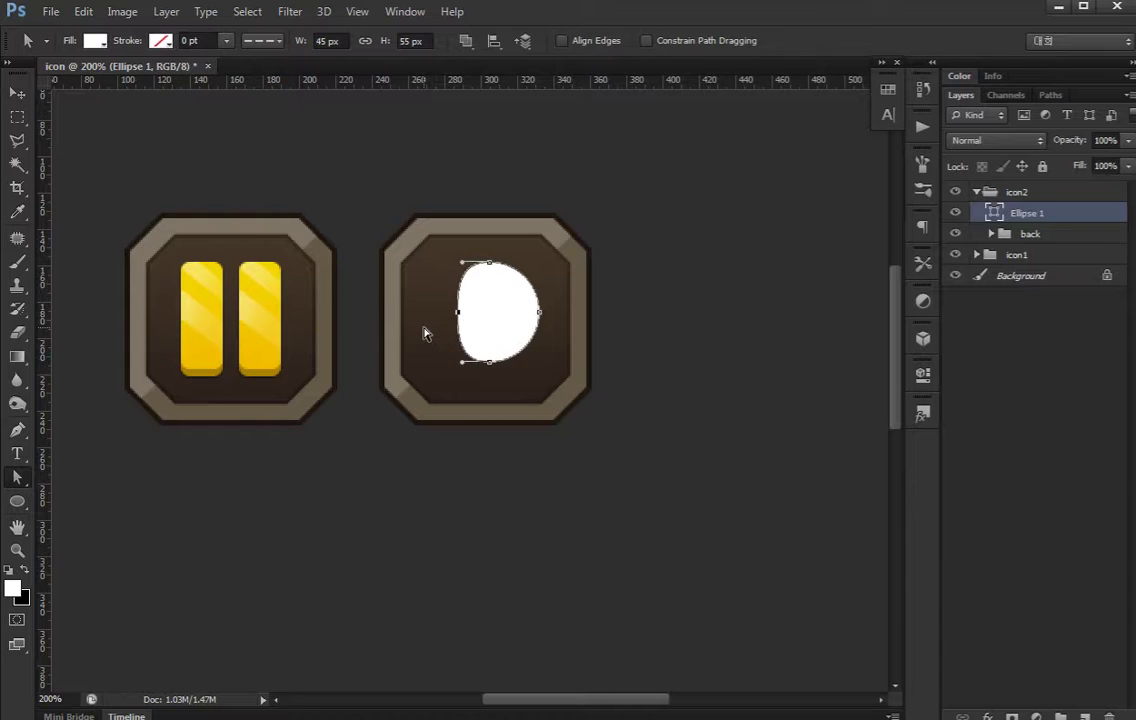
left_click_drag(520, 290, 573, 325)
key("shift+Right")
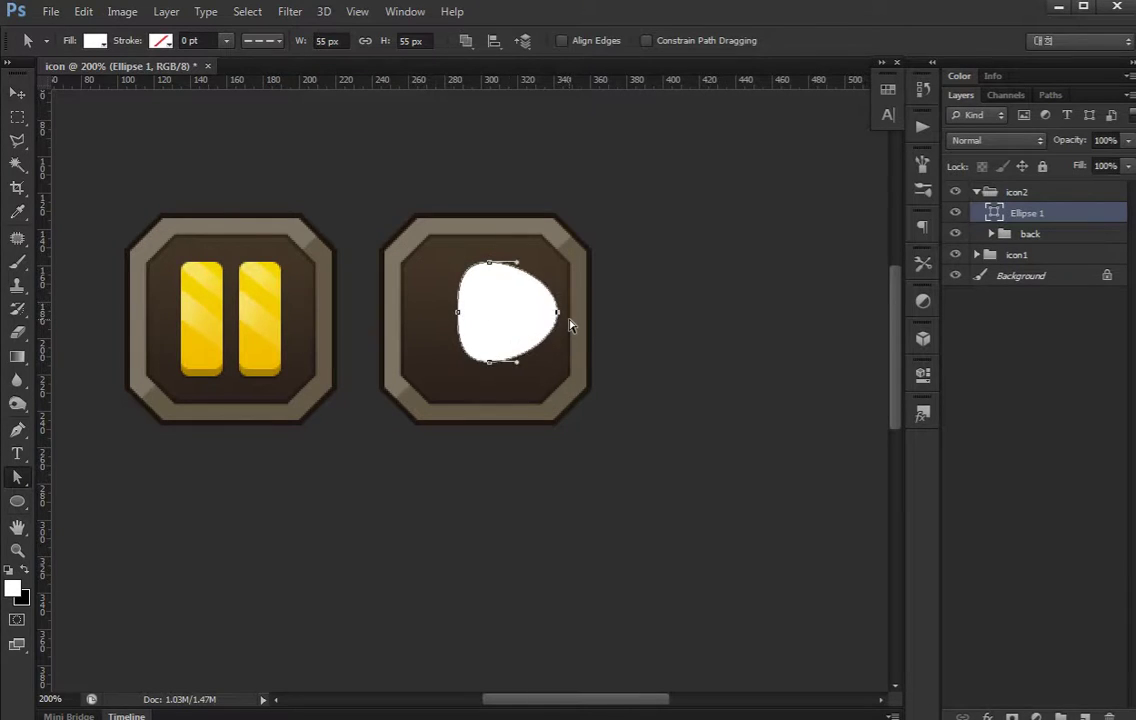
left_click(487, 260)
key("shift+Up")
left_click_drag(484, 327, 507, 377)
key("shift+Down")
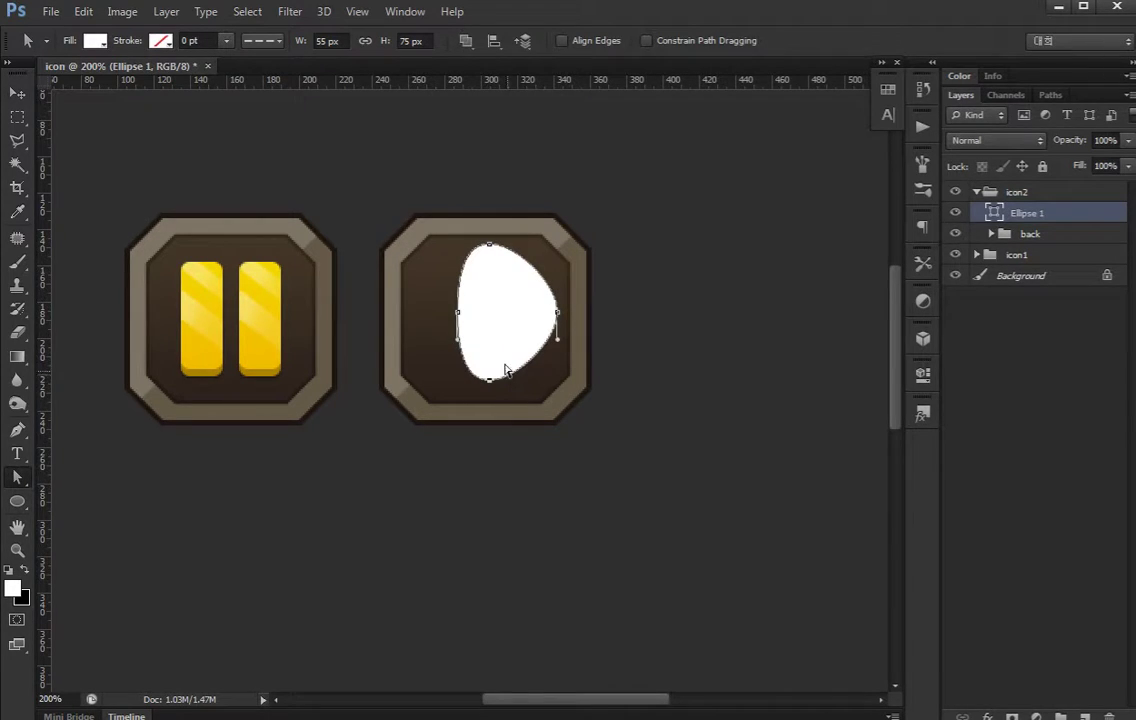
Push the right anchor out into a pointed tip, forming a rounded play triangle
left_click_drag(525, 298, 583, 340)
key("shift+Right")
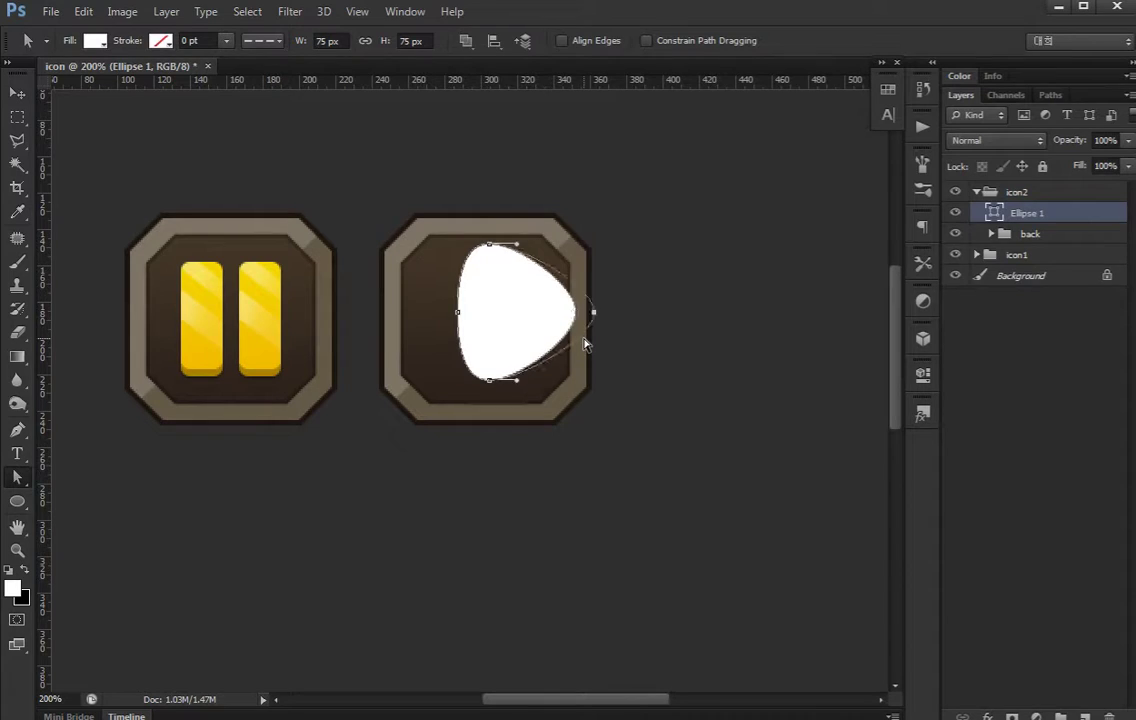
key("shift+Right")
key("Left")
key("Left")
key("Left")
key("Left")
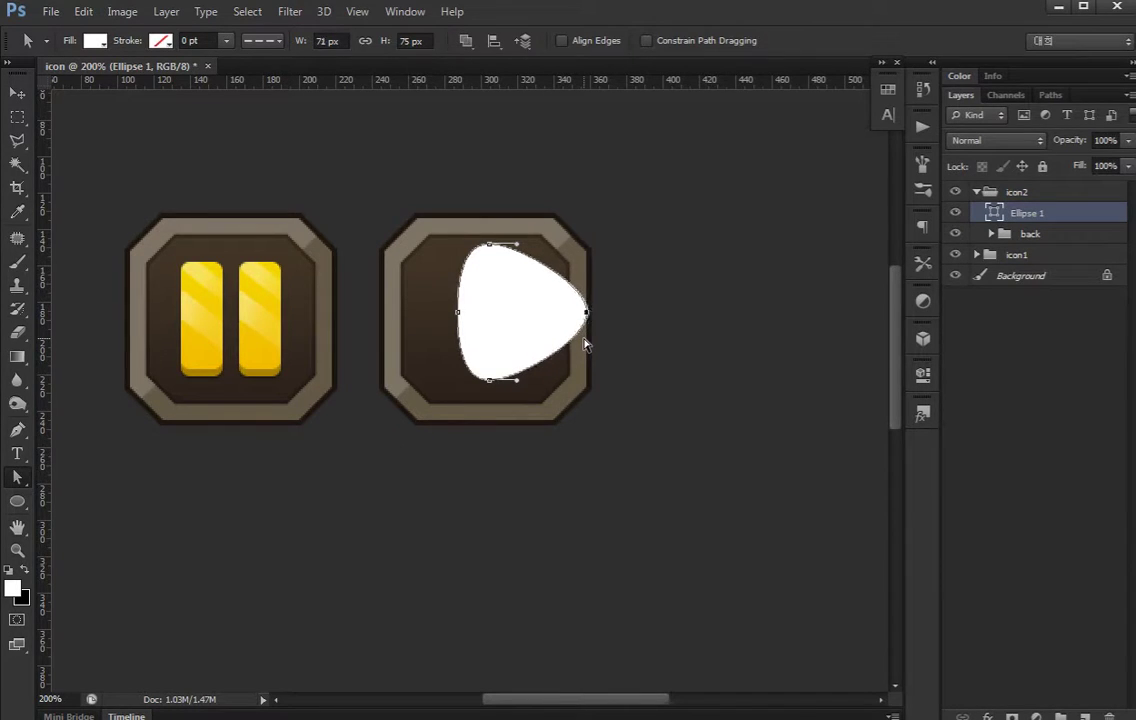
key("Left")
left_click(586, 344)
Move the play shape about 25 px left and scale it to 80%
key("v")
left_click_drag(530, 322, 507, 322)
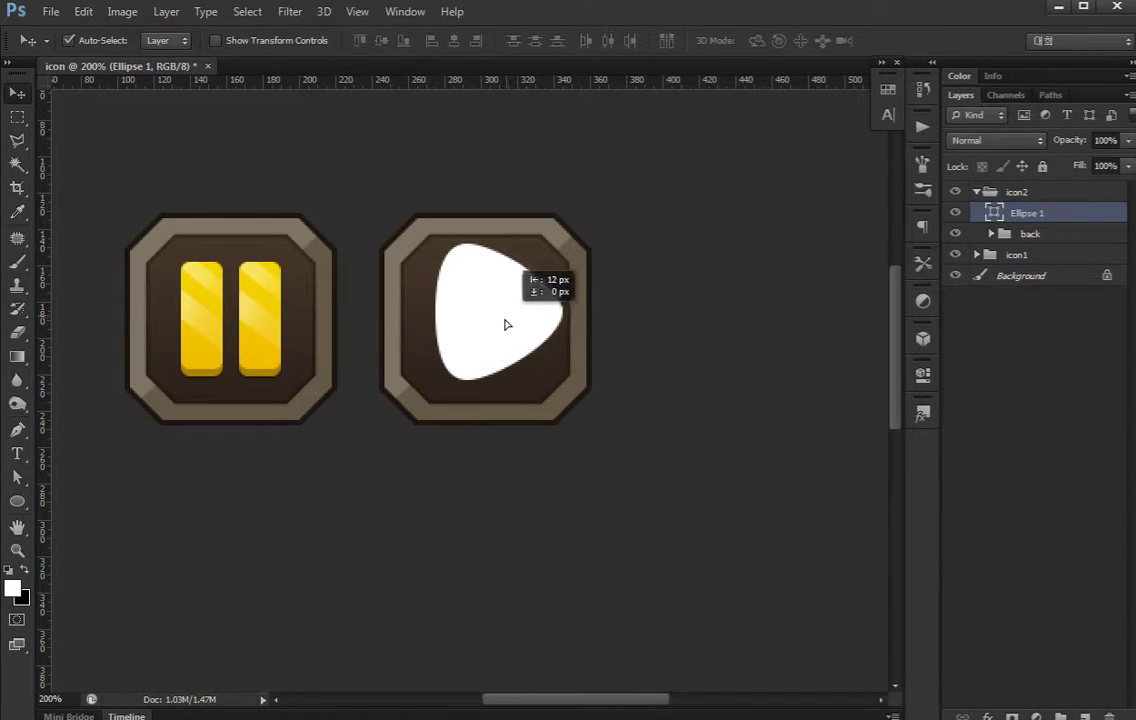
key("ctrl+t")
left_click(283, 40)
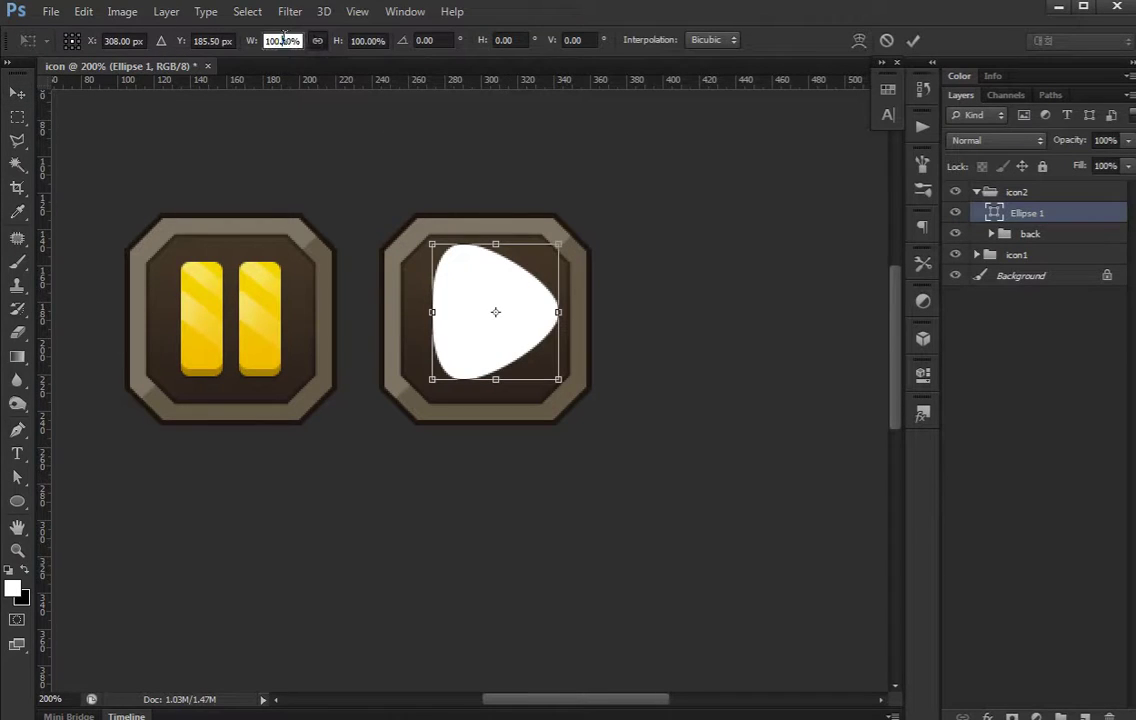
key("Down")
key("Down")
key("Down")
key("Down")
key("Down")
key("Down")
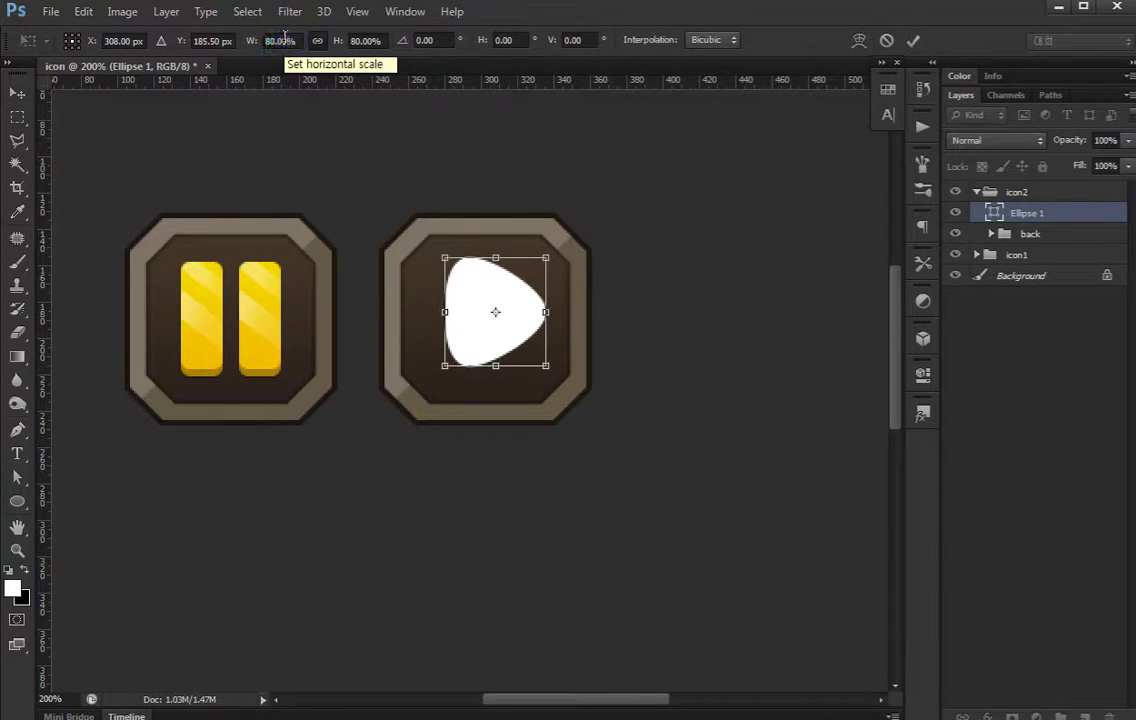
key("Return")
Centre the play triangle horizontally and vertically within its icon frame
left_click(462, 312)
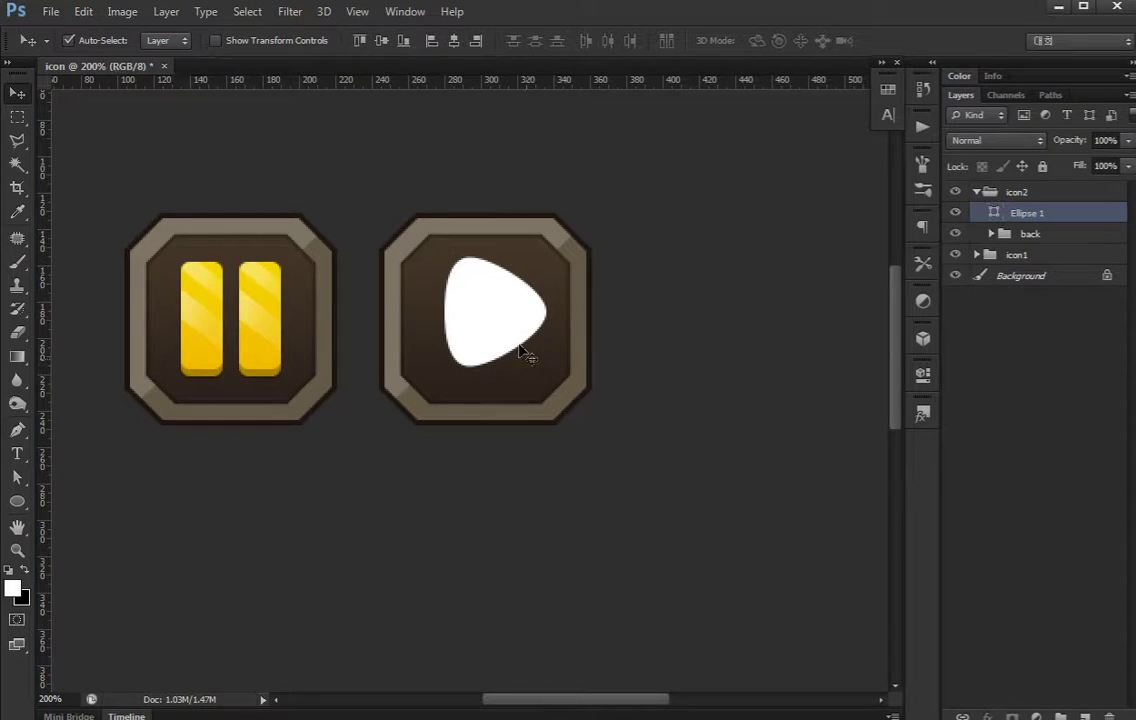
left_click(454, 41)
left_click(383, 42)
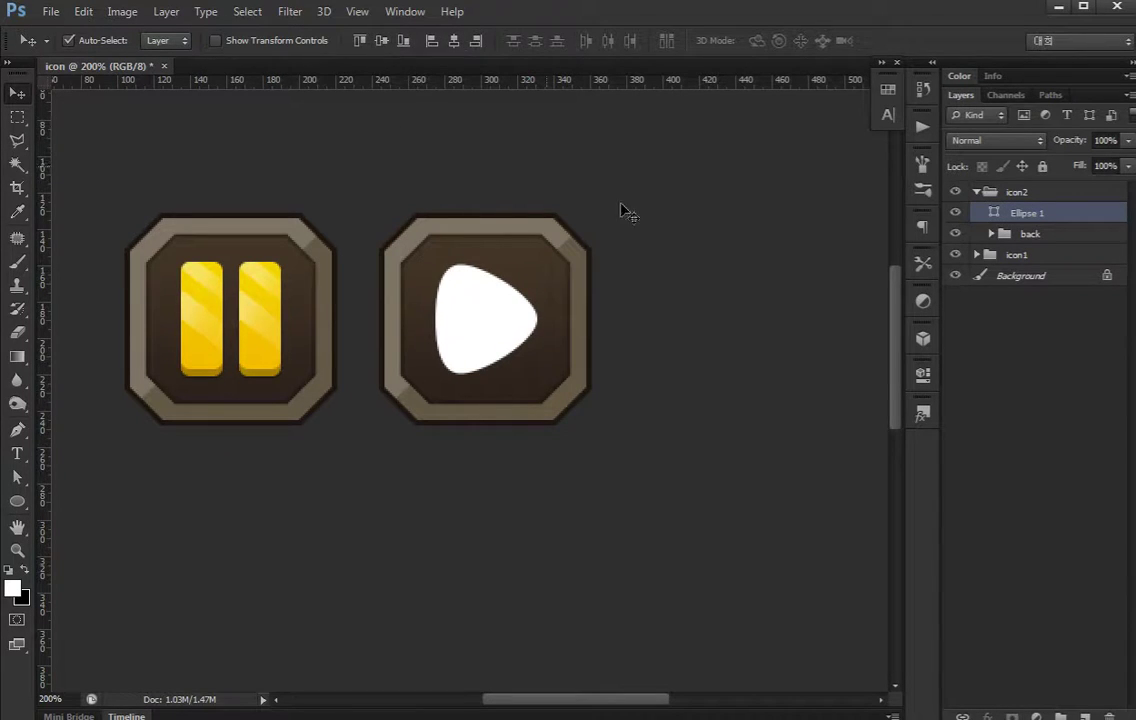
left_click(1014, 387)
left_click(490, 330)
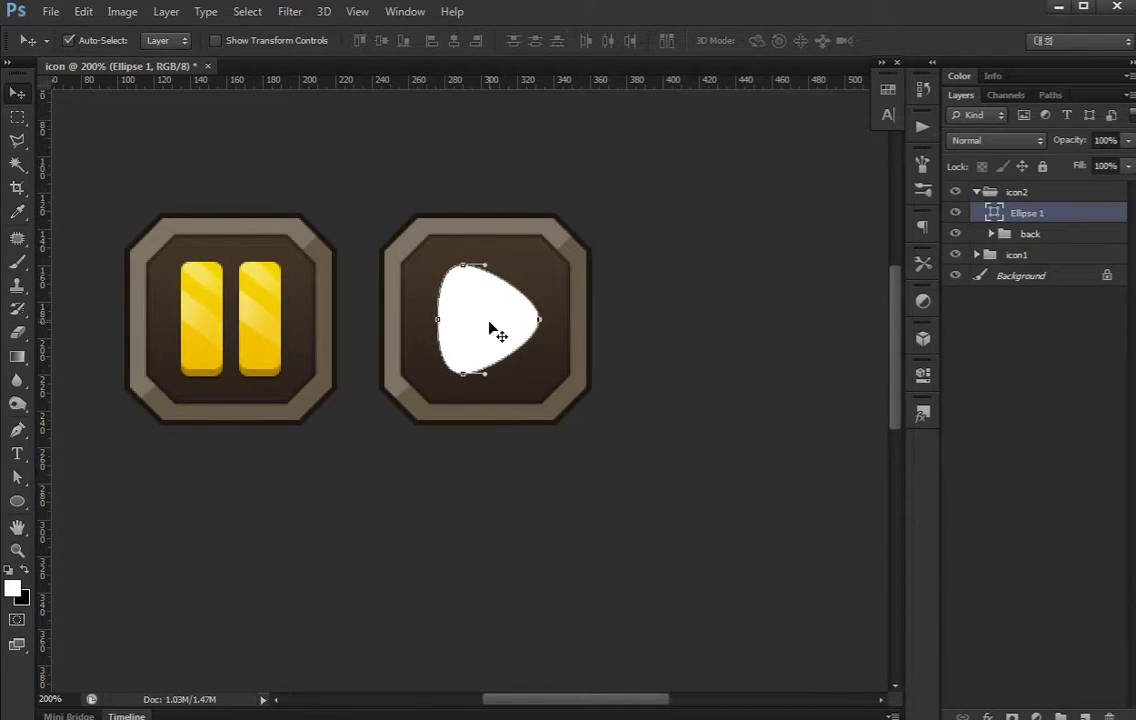
key("a")
key("v")
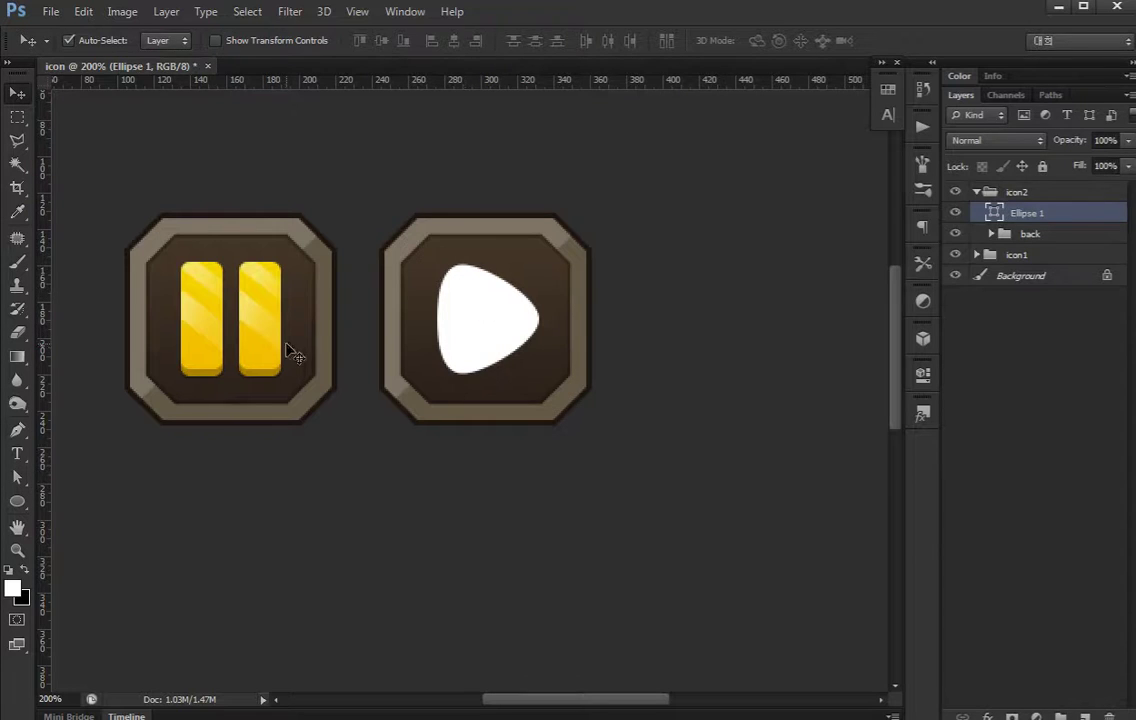
left_click(232, 338)
Copy the pause bar's glossy yellow layer style and collapse the open layer groups
right_click(1108, 345)
left_click(814, 543)
left_click(1009, 297)
left_click(991, 275)
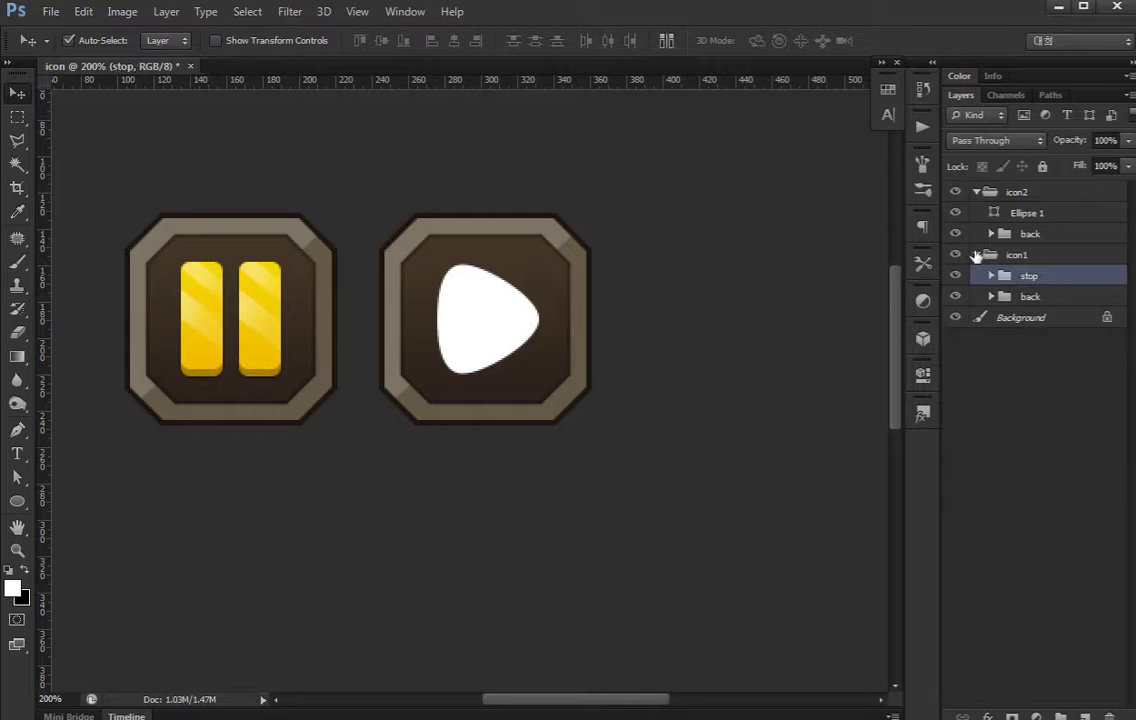
left_click(976, 254)
left_click(1002, 380)
Paste the yellow style onto the play triangle and add a new empty layer above it
left_click(476, 343)
right_click(1030, 214)
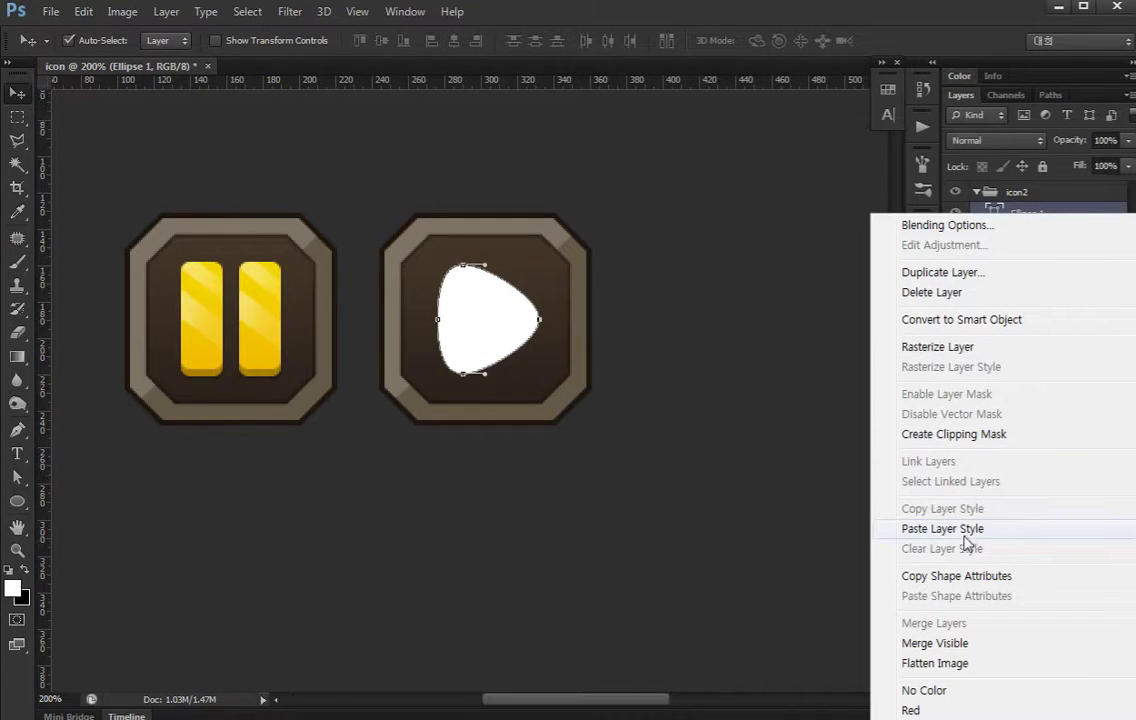
left_click(942, 528)
left_click_drag(625, 349, 637, 349)
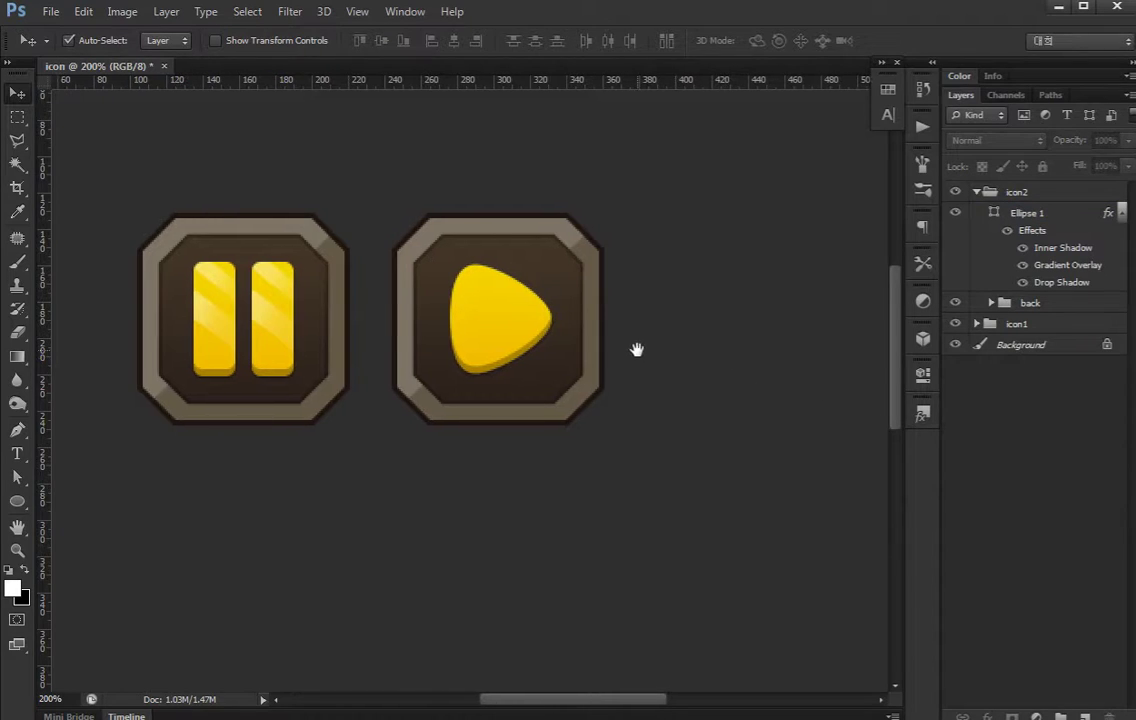
key("ctrl+plus")
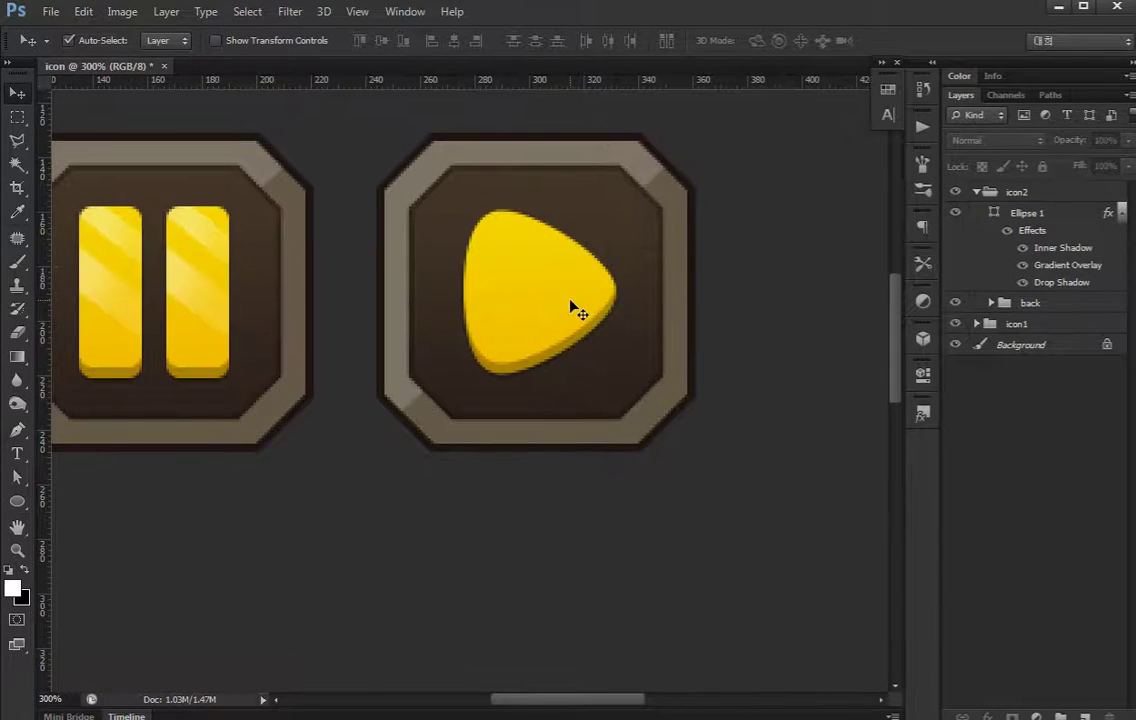
left_click(578, 310)
left_click(1122, 213)
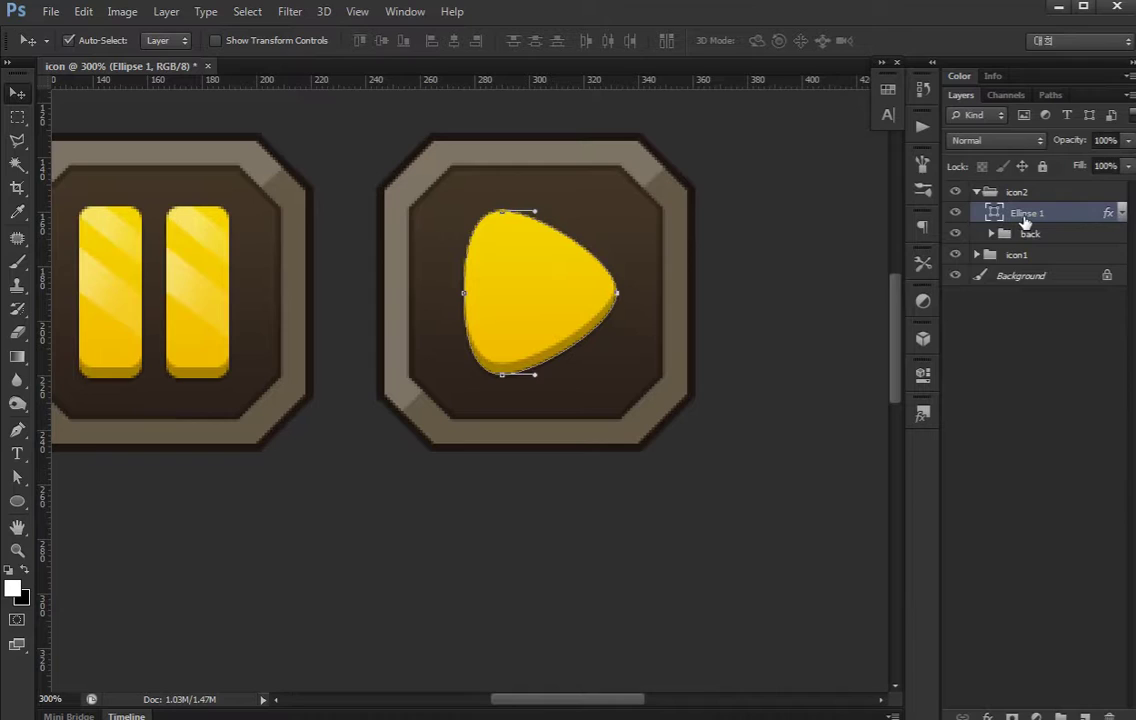
key("ctrl+shift+alt+n")
Fill the play triangle's outline with white on Layer 3 and cut away its lower part
left_click(998, 233, "ctrl")
key("alt+BackSpace")
key("ctrl+d")
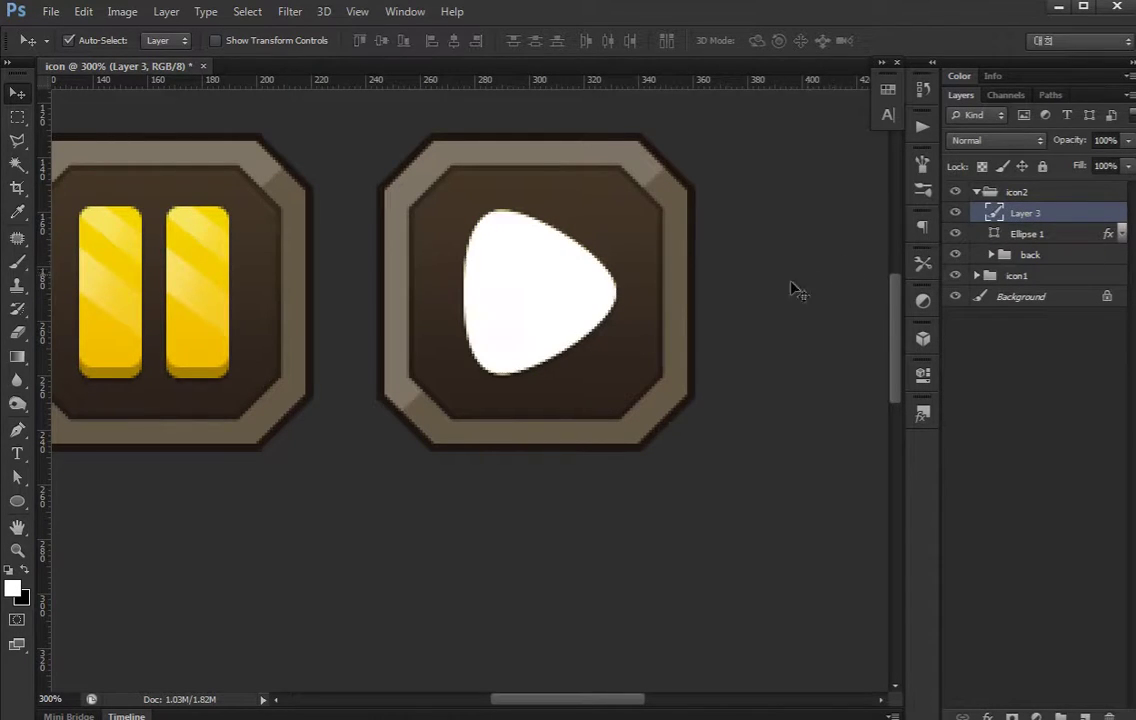
key("l")
left_click(448, 260)
left_click(618, 357)
double_click(446, 373)
key("Delete")
key("x")
key("ctrl+d")
Cut a second diagonal gap out of the white overlay with the Polygonal Lasso
left_click(455, 234)
left_click(641, 335)
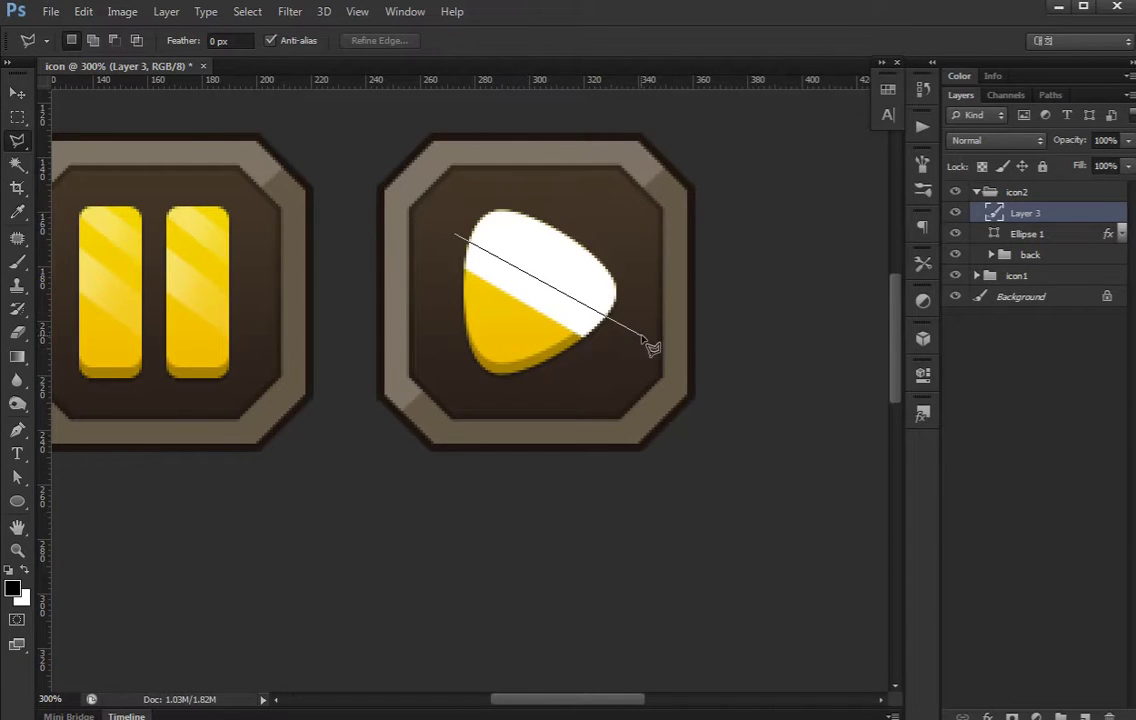
left_click(645, 321)
left_click(457, 216)
key("Delete")
key("ctrl+d")
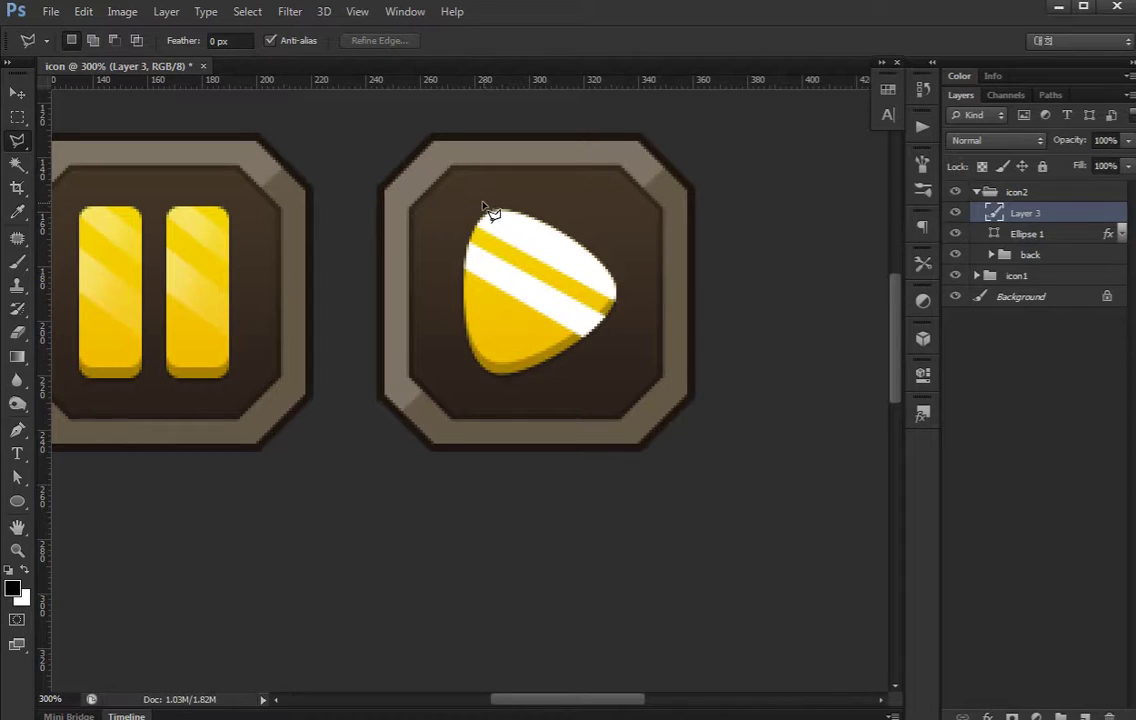
Delete the white piece overhanging the top of the triangle
left_click(484, 205)
left_click(649, 302)
left_click(648, 208)
double_click(625, 188)
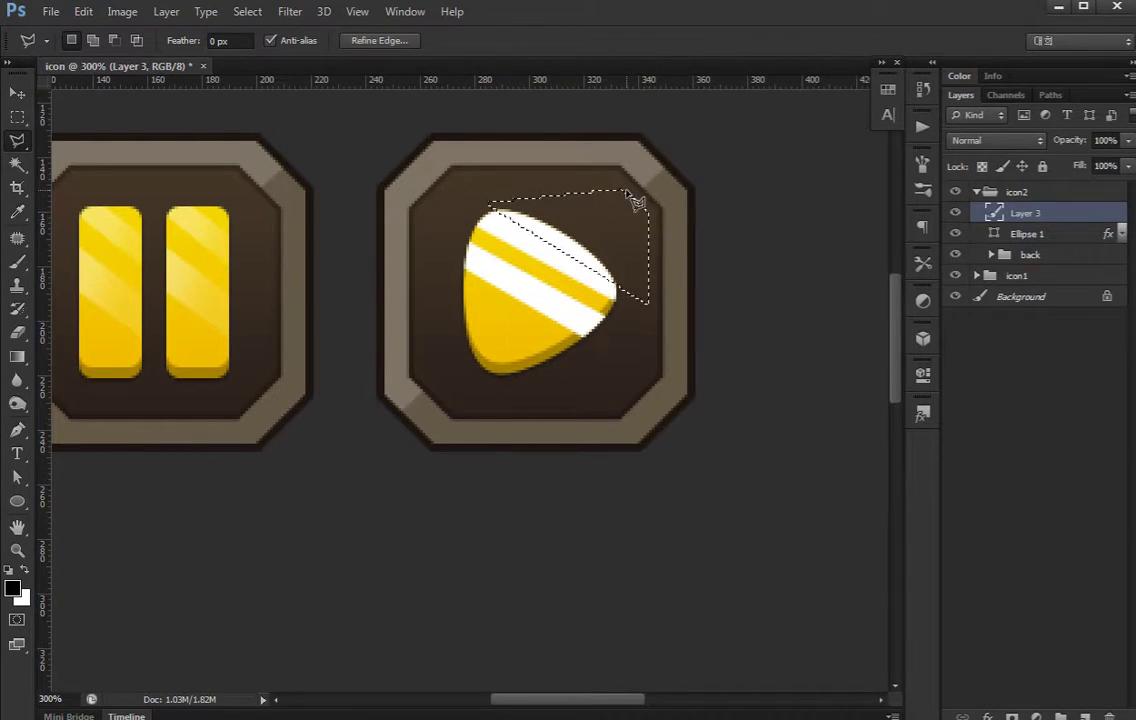
key("Delete")
key("ctrl+d")
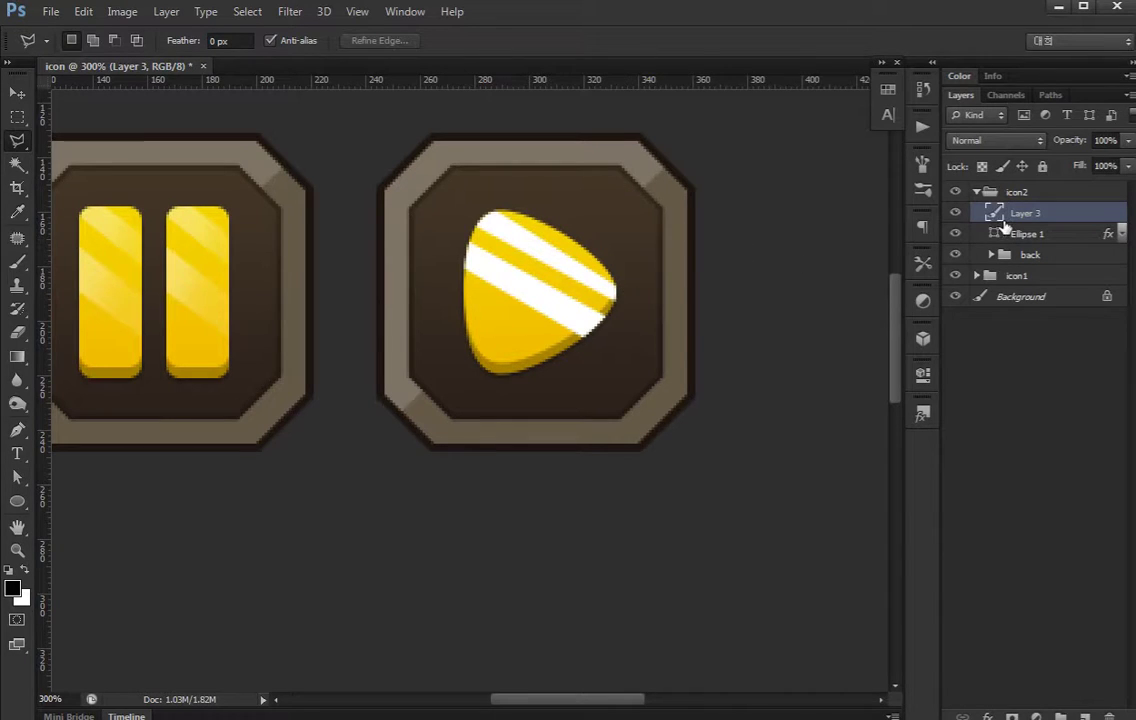
key("e")
right_click(588, 326)
Try fading the white stripes with a larger soft eraser, undoing each stroke
left_click_drag(587, 395, 601, 400)
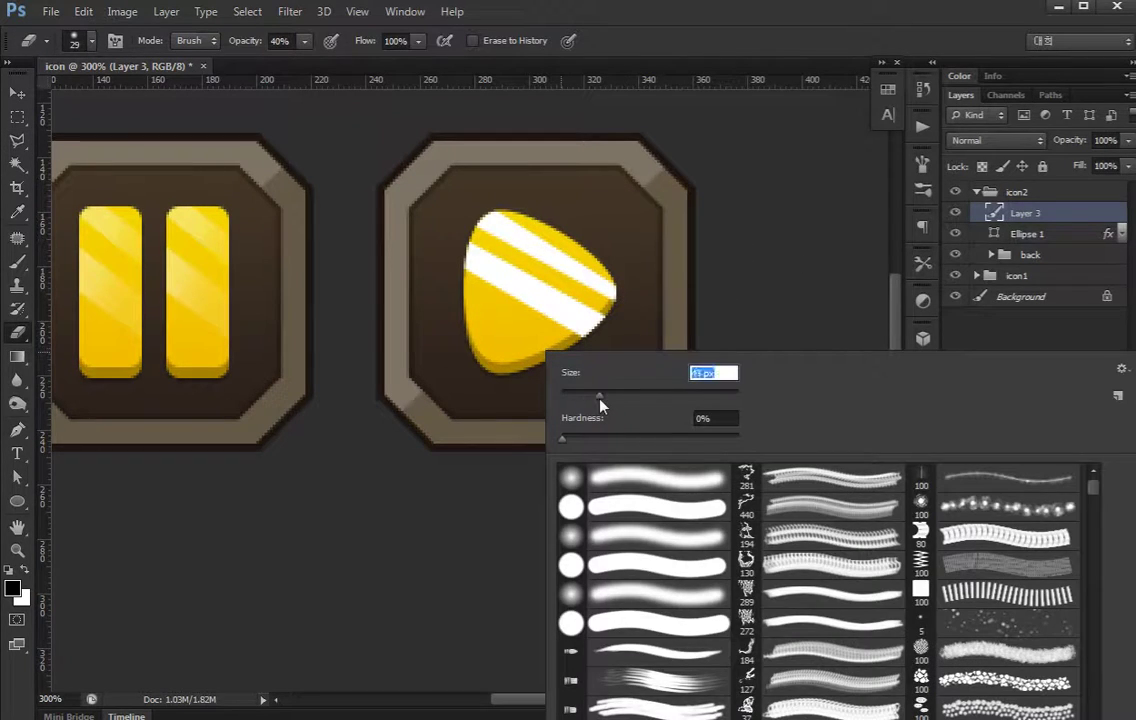
left_click_drag(470, 245, 610, 300)
key("ctrl+z")
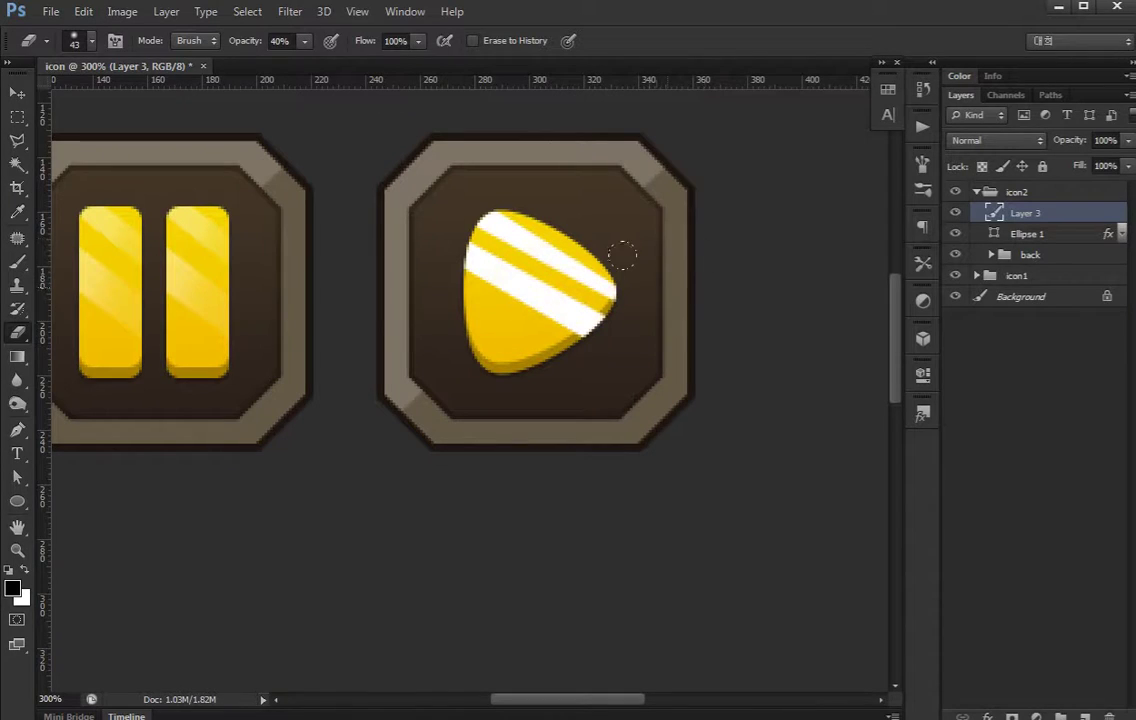
right_click(509, 393)
left_click_drag(552, 407, 600, 407)
key("Return")
left_click_drag(450, 270, 540, 230)
key("ctrl+z")
left_click_drag(490, 295, 545, 235)
key("ctrl+z")
left_click_drag(470, 295, 545, 230)
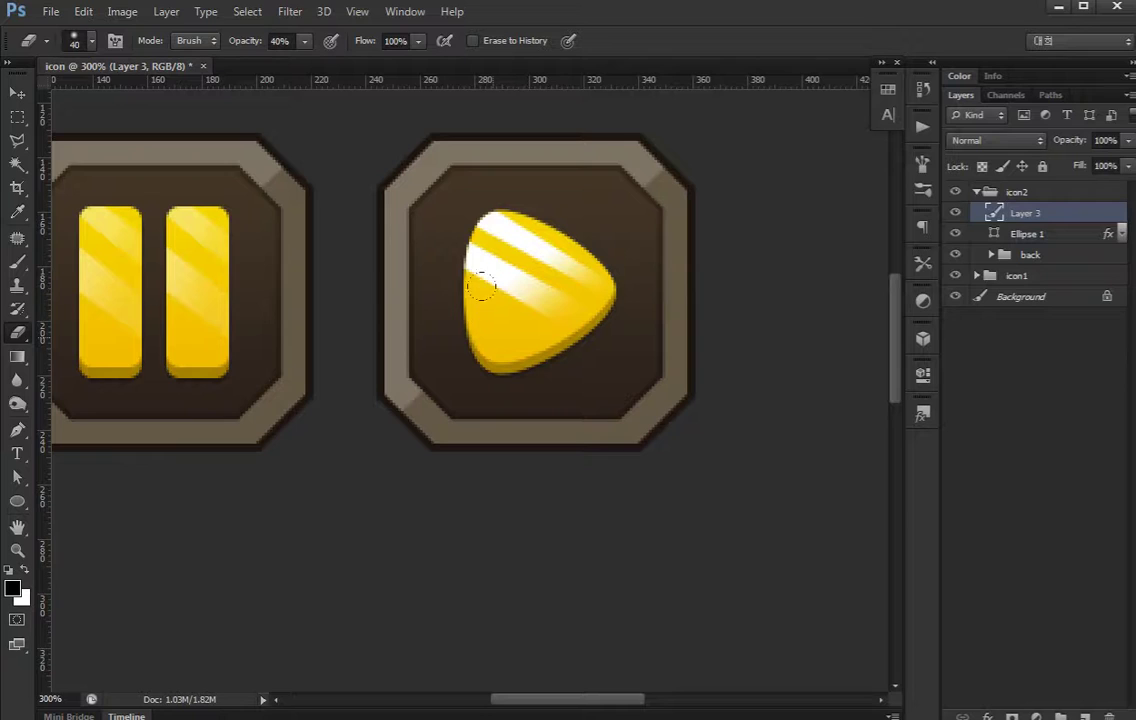
key("ctrl+z")
key("ctrl+z")
key("ctrl+z")
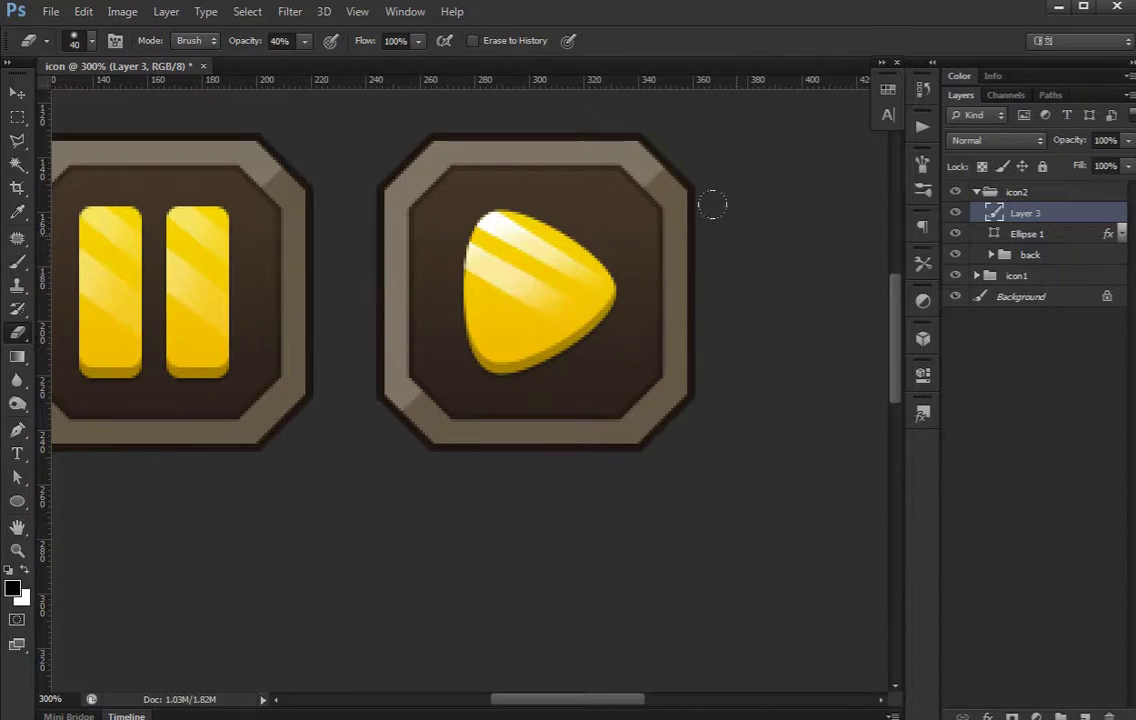
Lower the shine layer's opacity to 63%
left_click(1125, 142)
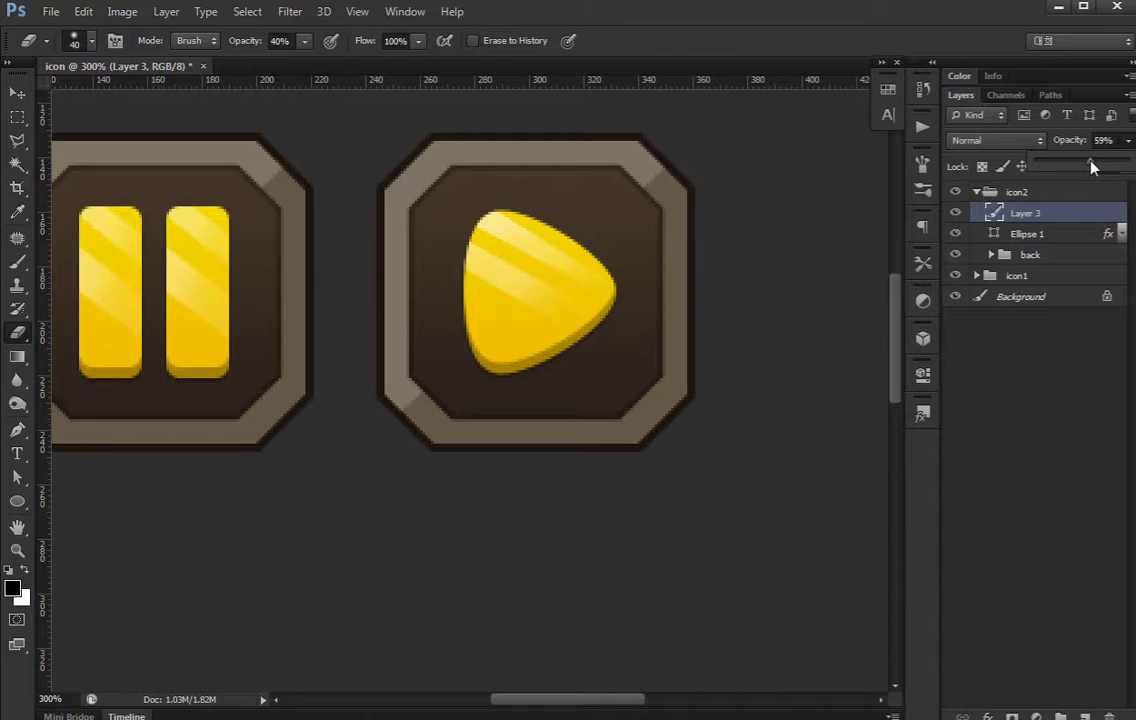
left_click(990, 400)
key("v")
key("ctrl+minus")
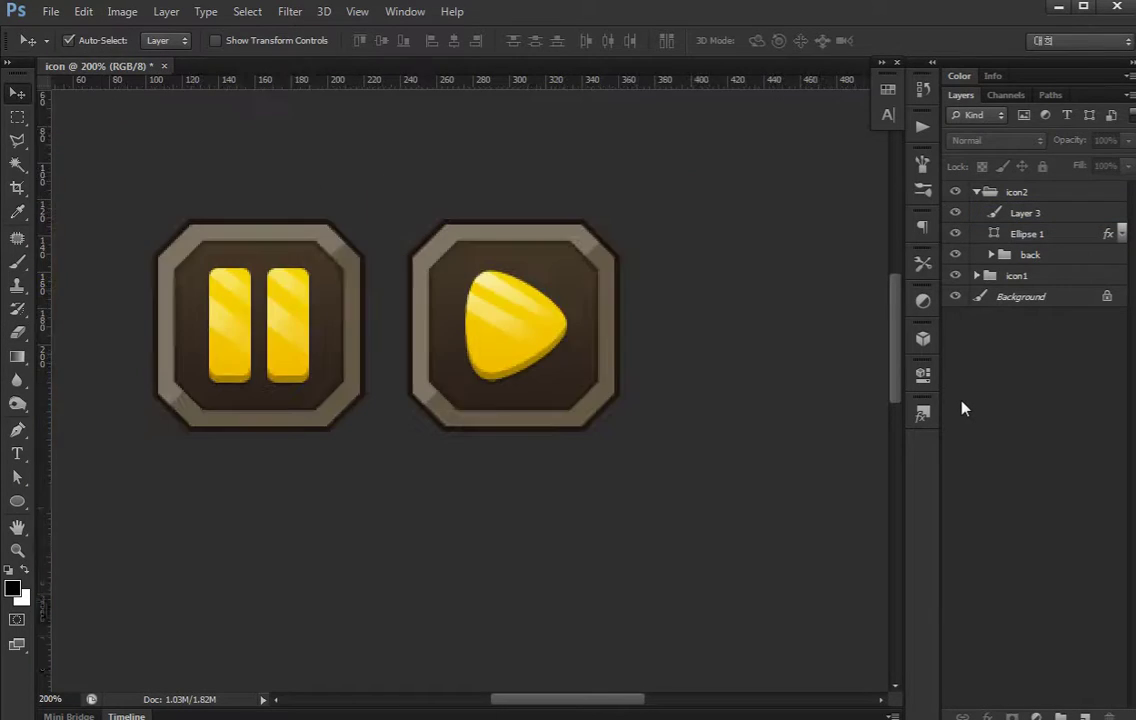
key("ctrl+minus")
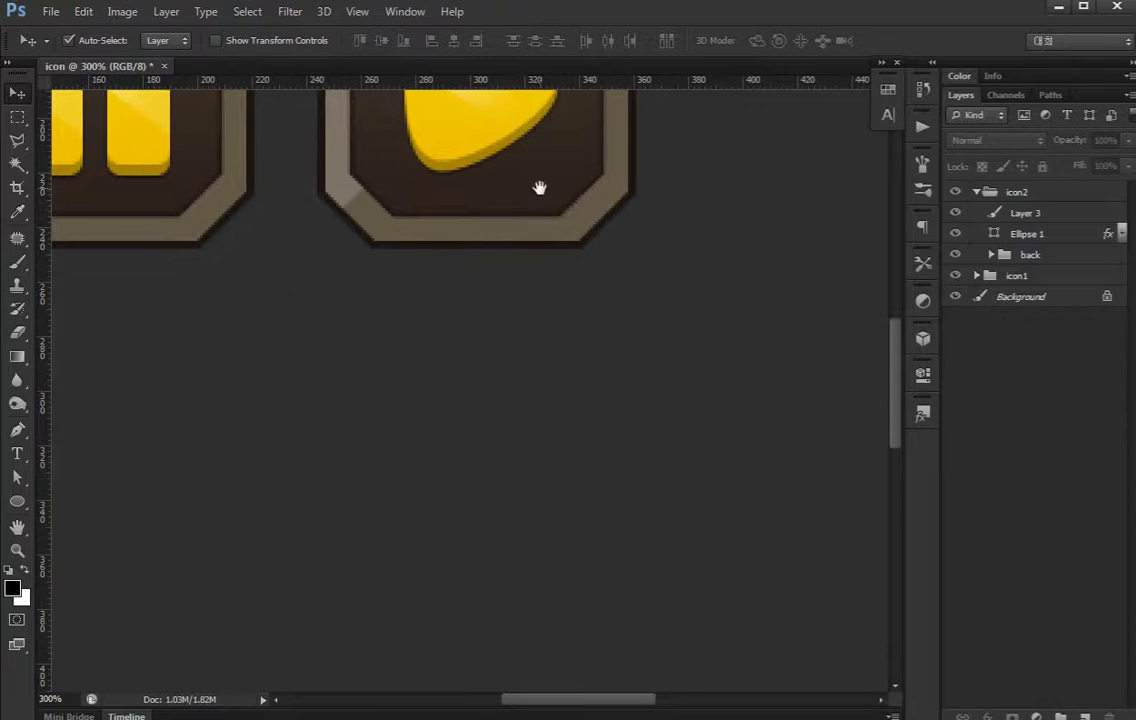
left_click_drag(540, 185, 588, 388)
Move the highlight up-left and delete any parts outside the play triangle
left_click(487, 281)
left_click_drag(487, 281, 463, 273)
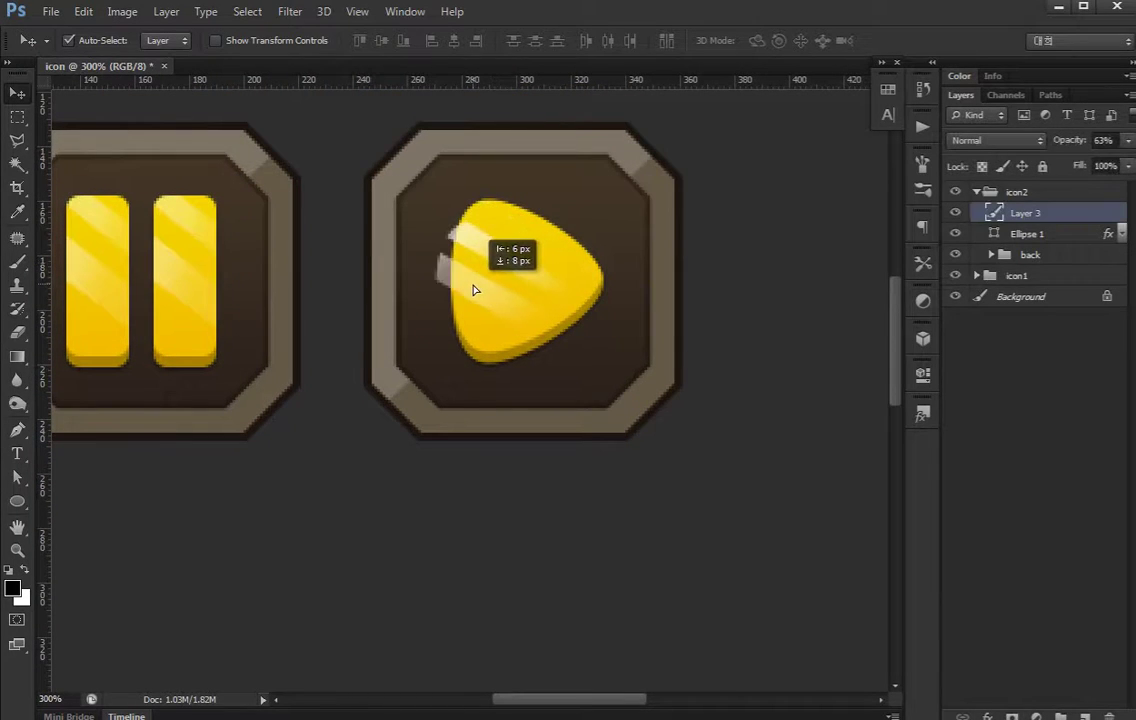
left_click(994, 234, "ctrl")
key("ctrl+shift+i")
key("Delete")
key("ctrl+d")
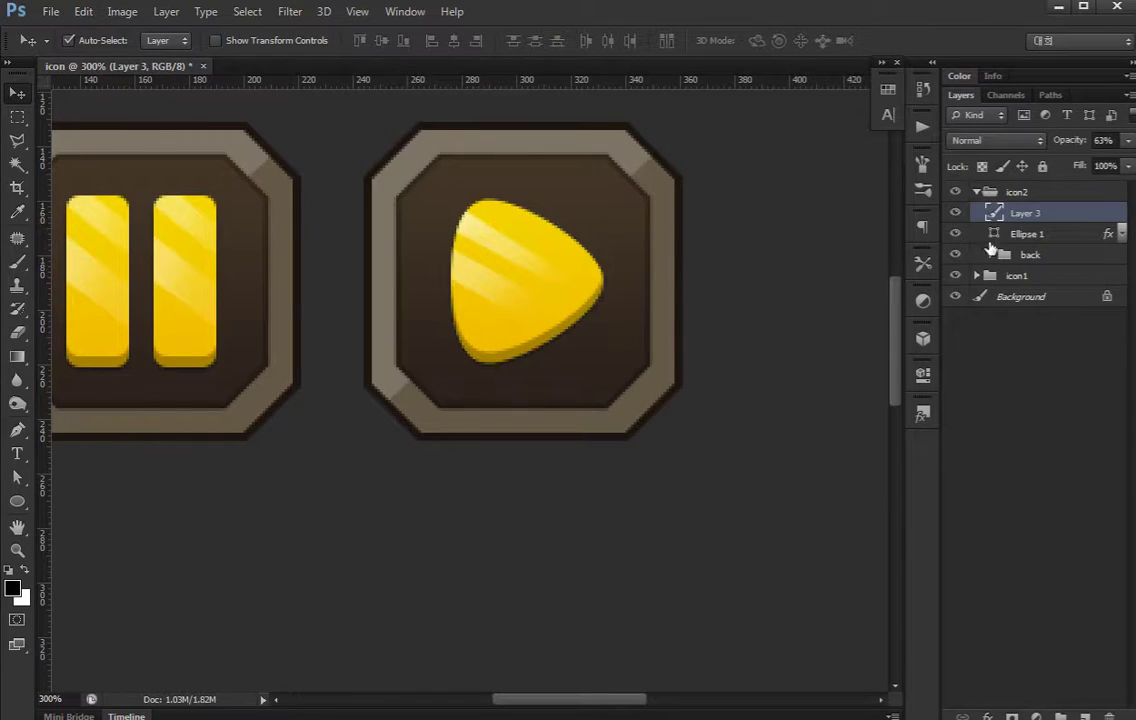
left_click(697, 393)
scroll(586, 380, "left", 2)
key("ctrl+0")
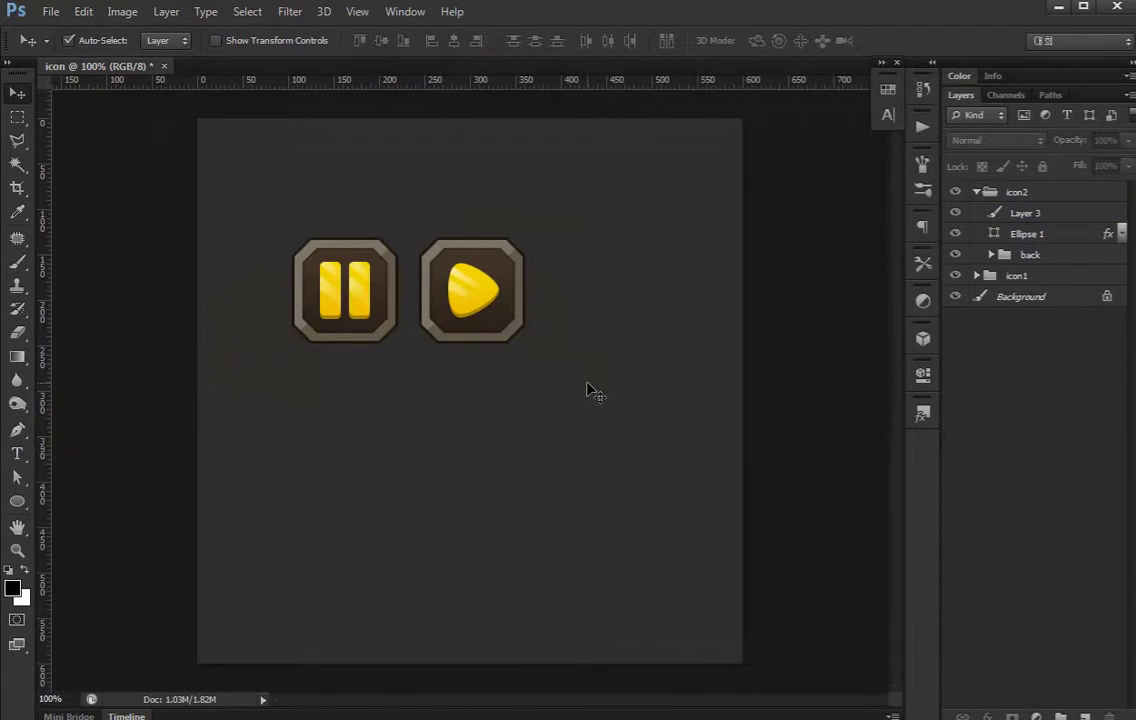
Duplicate the icon2 group as 'icon2 copy'
key("ctrl+plus")
left_click_drag(545, 334, 535, 357)
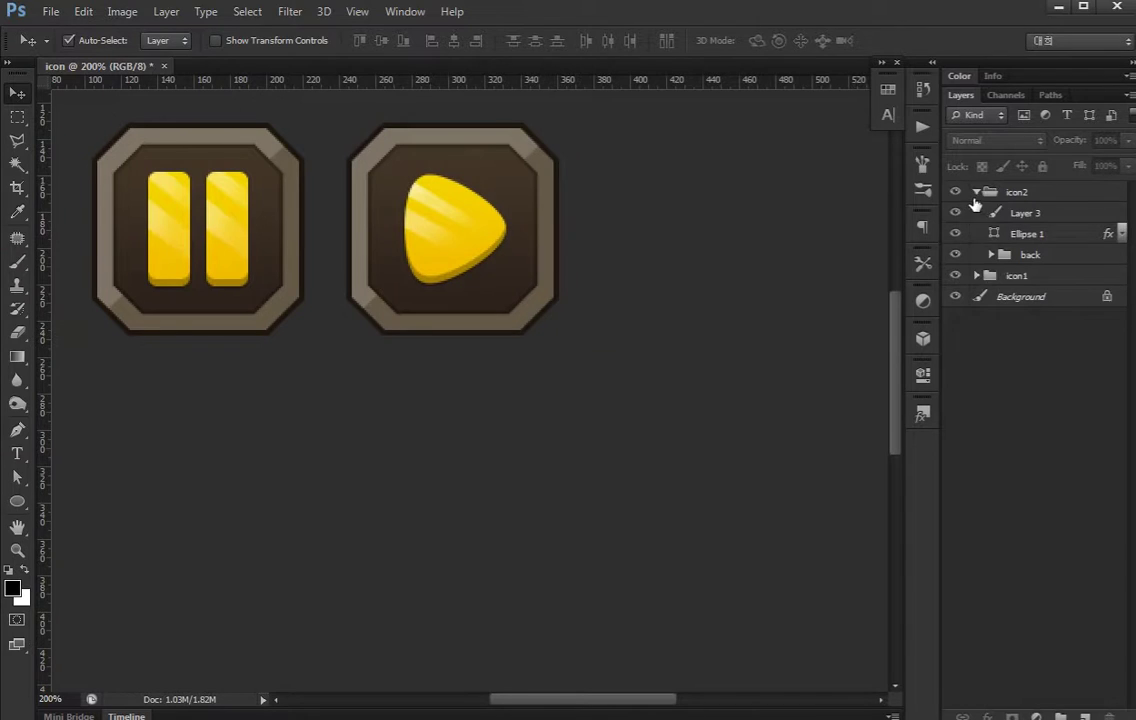
left_click(977, 192)
left_click_drag(532, 172, 503, 193)
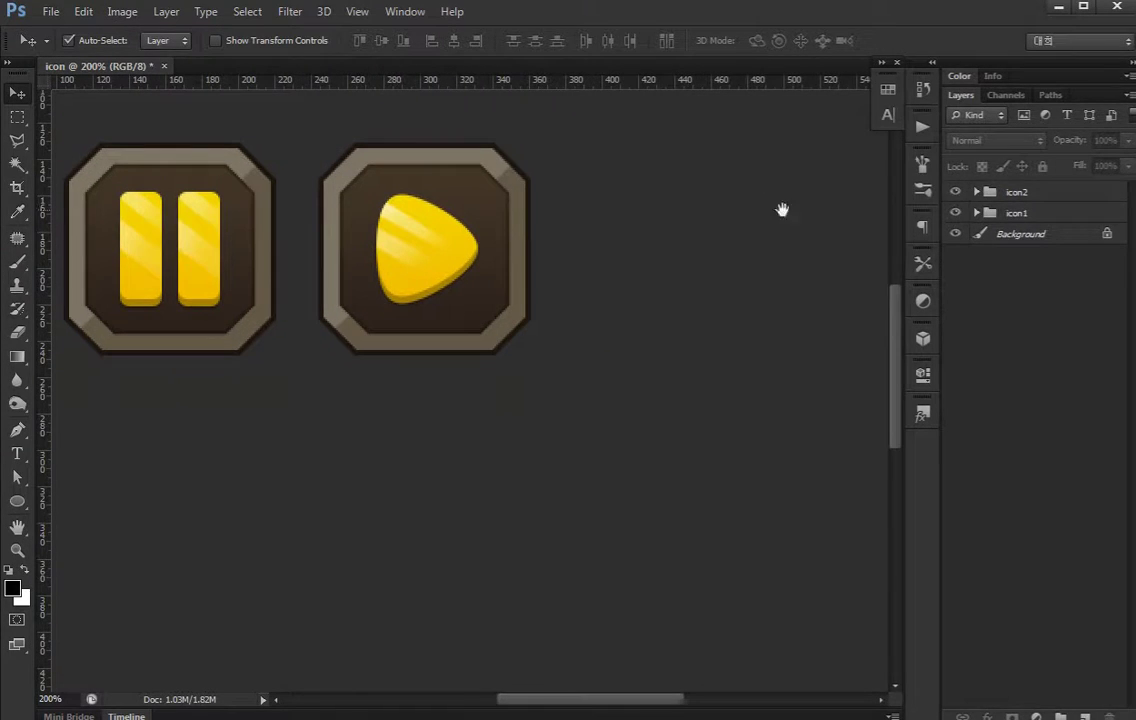
left_click(1019, 194)
left_click_drag(426, 302, 454, 302)
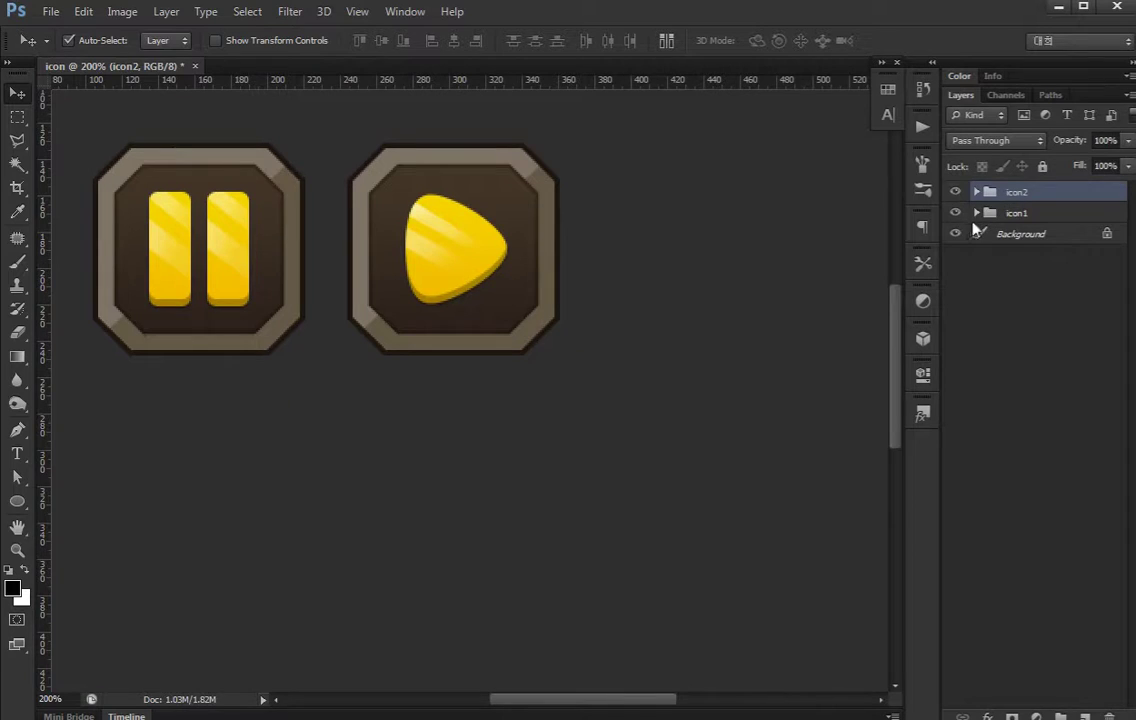
key("ctrl+j")
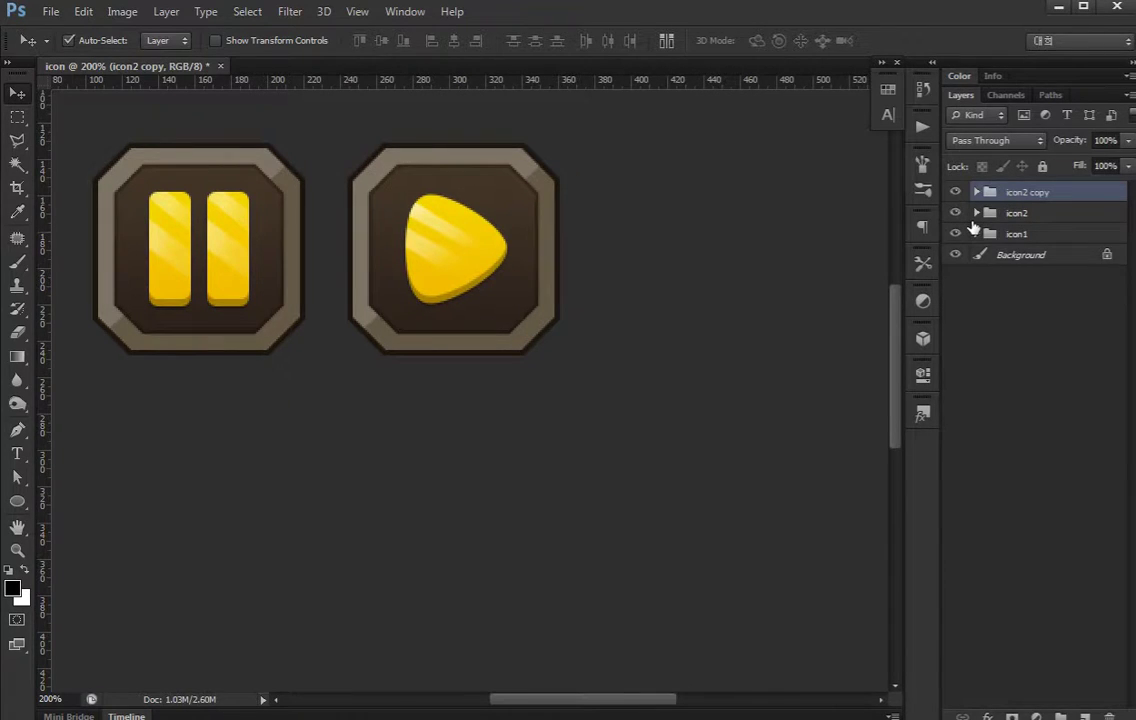
Shift the copy right of the play icon and delete its shine and play triangle
key("ctrl+t")
key("shift+Right")
key("shift+Right")
key("shift+Right")
key("shift+Right")
key("shift+Right")
key("shift+Right")
key("shift+Right")
key("shift+Left")
key("shift+Right")
key("Return")
left_click_drag(571, 314, 494, 316)
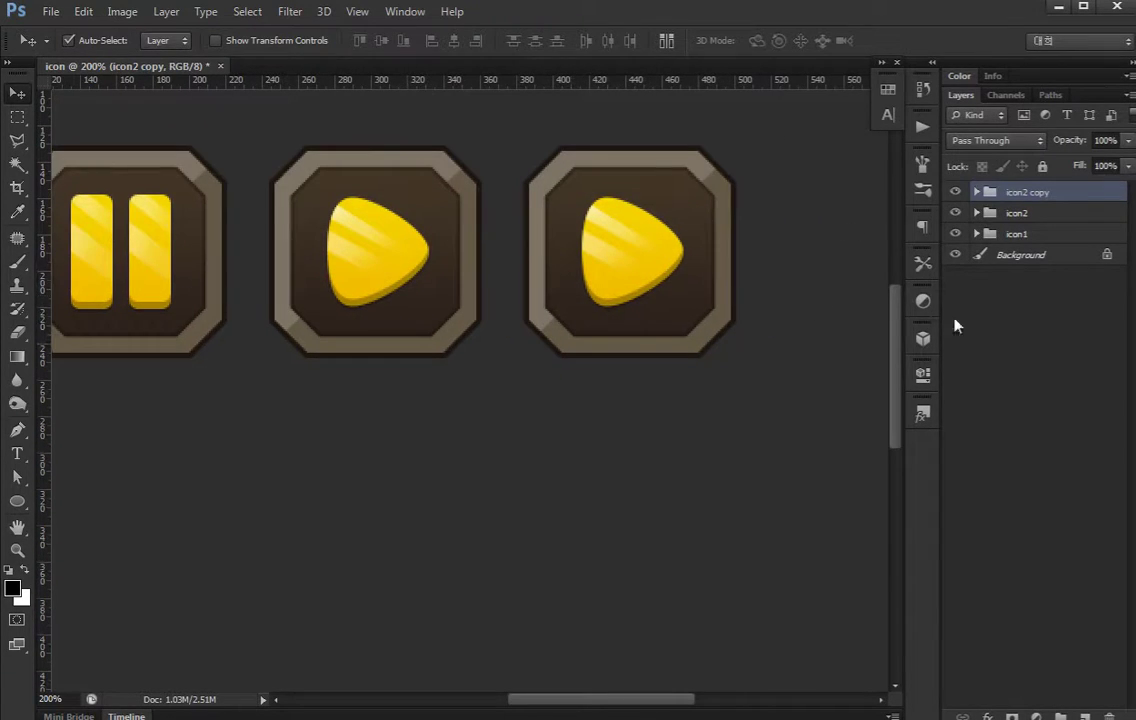
left_click(641, 251)
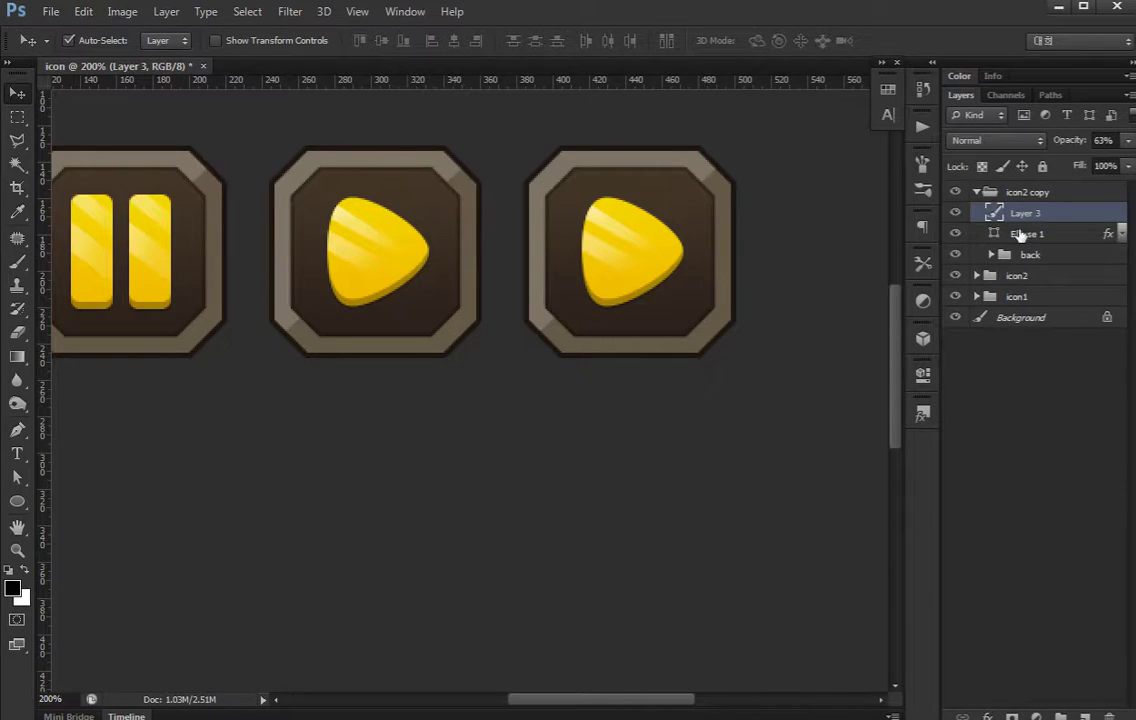
key("Delete")
key("Delete")
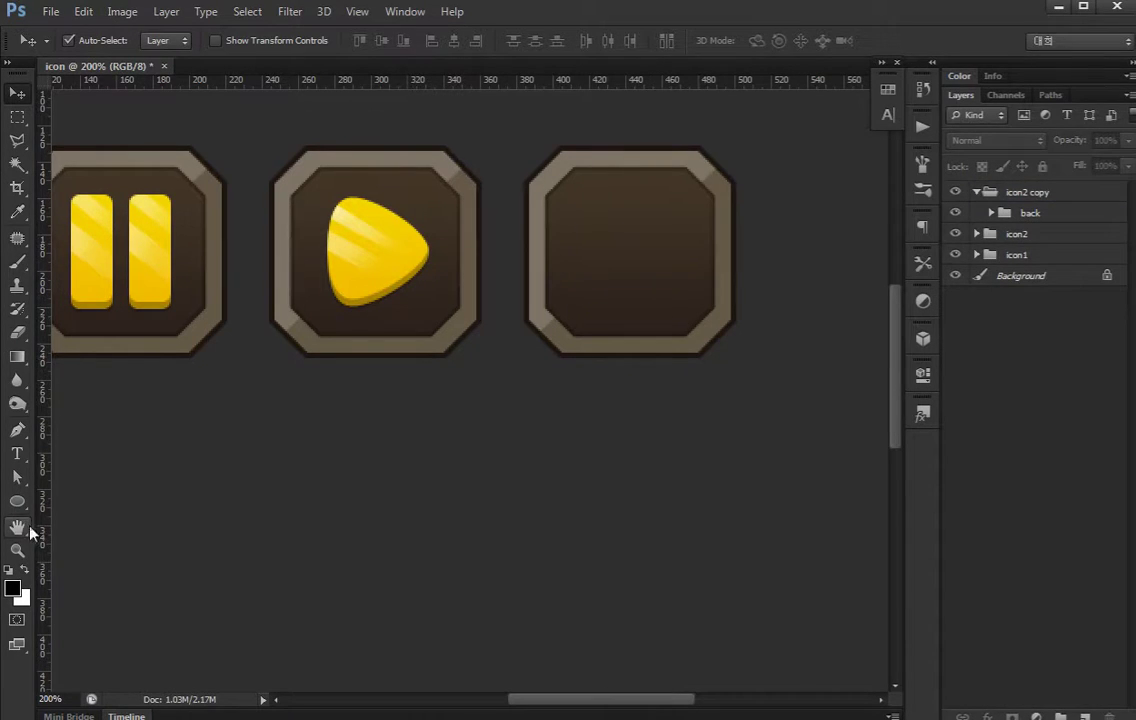
Draw a 52 px rounded square with 8 px corner radius in the third icon
left_click(17, 501)
left_click(100, 515)
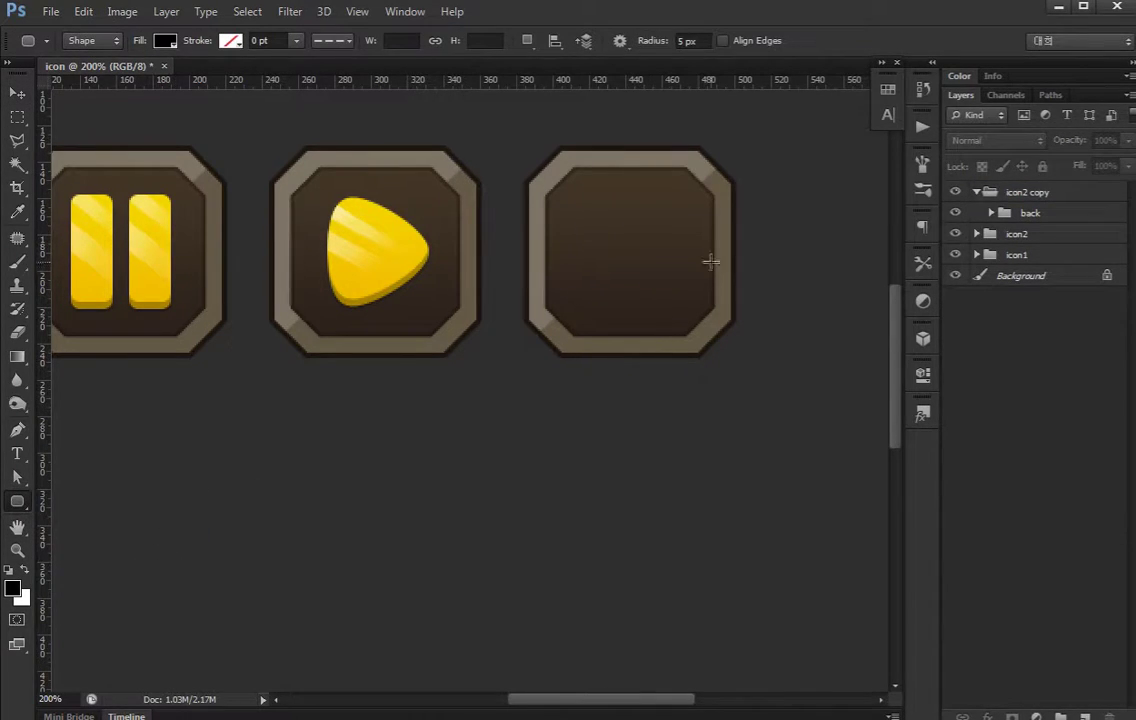
left_click_drag(586, 208, 676, 298)
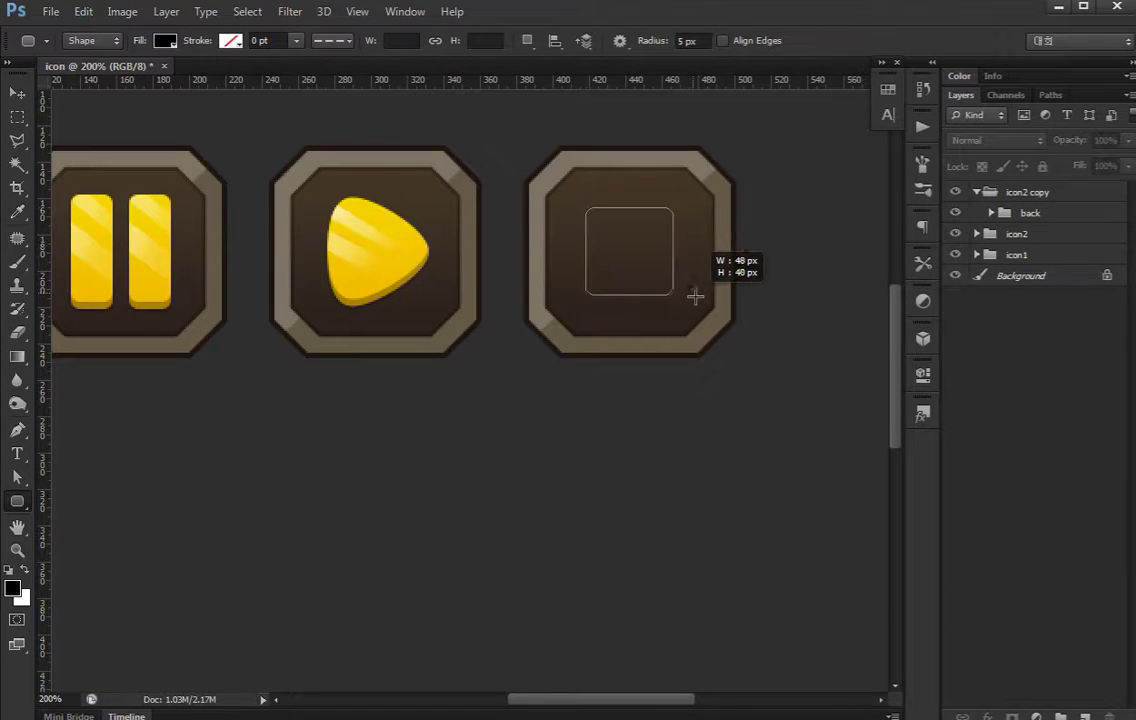
key("ctrl+z")
left_click_drag(652, 41, 658, 48)
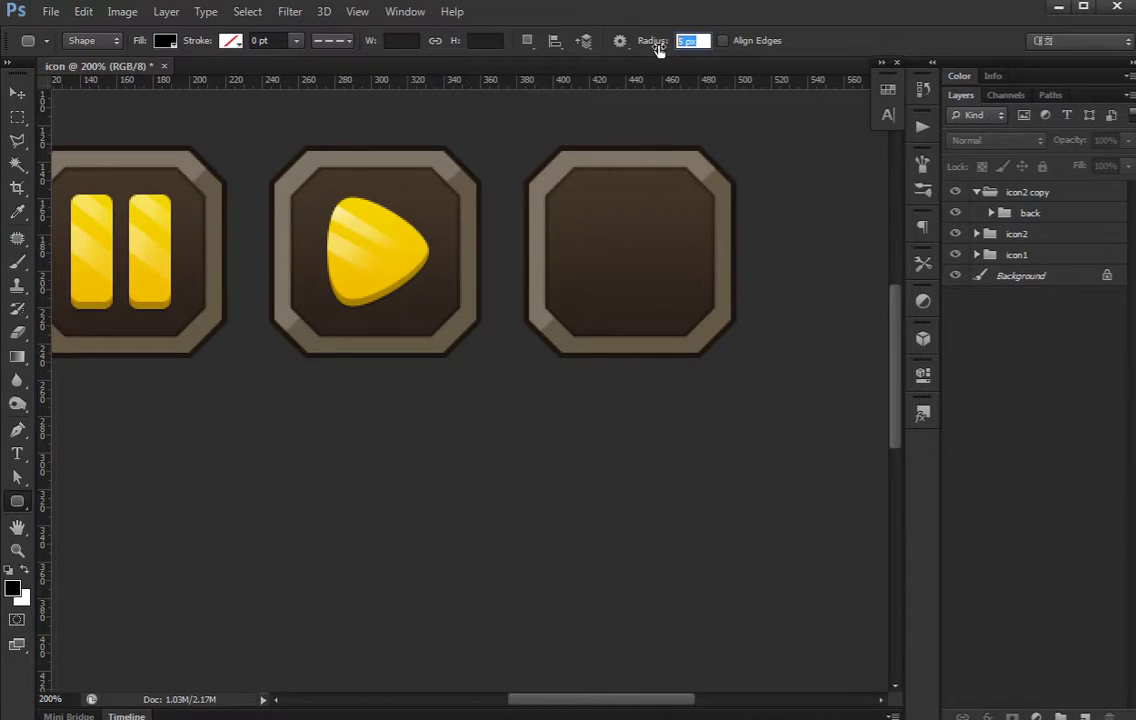
left_click_drag(589, 202, 678, 292)
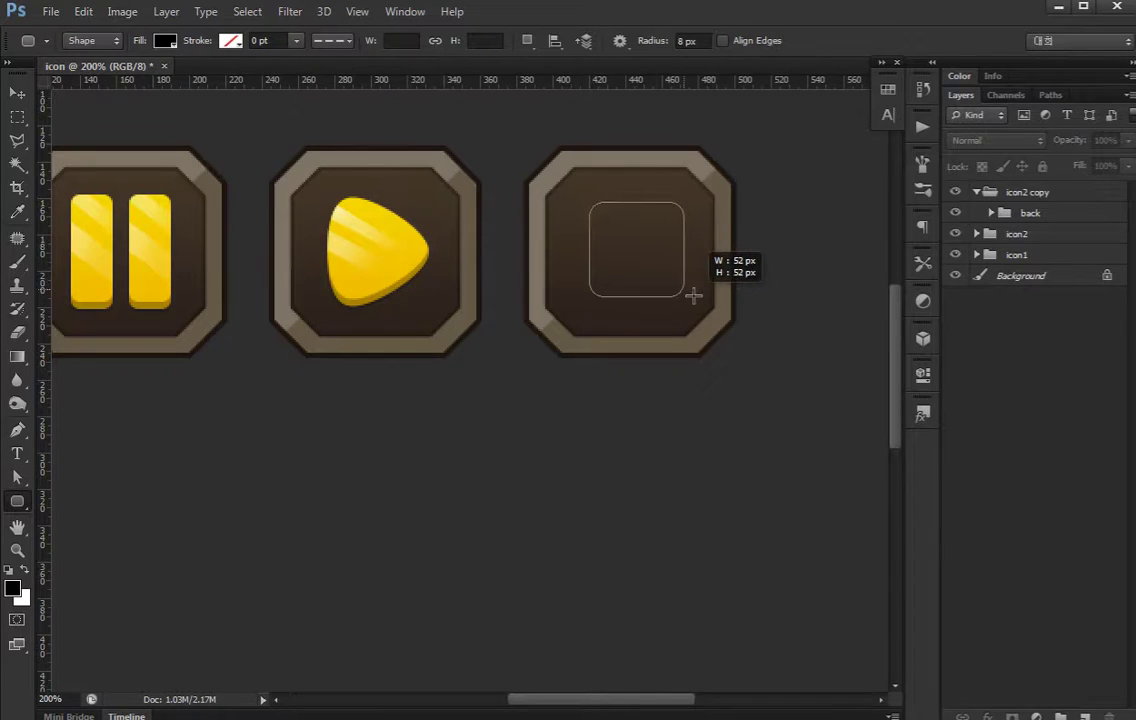
Centre the square in its icon and copy the play triangle's effects onto it
key("v")
left_click(664, 266)
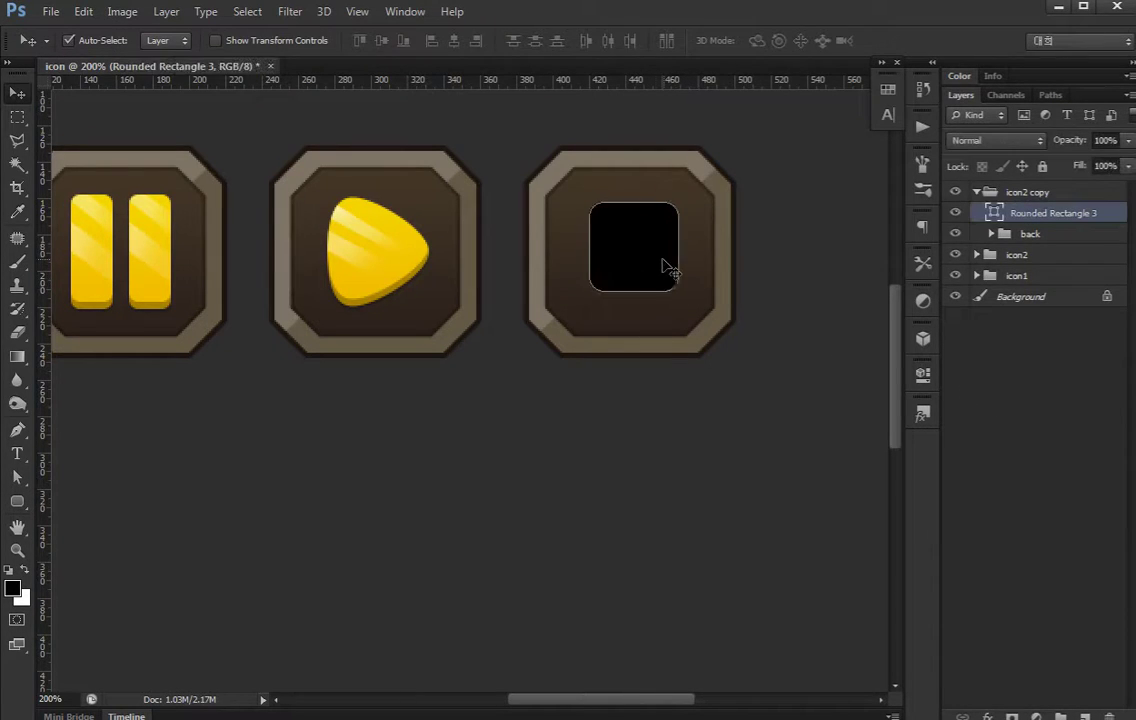
left_click(455, 41)
left_click(383, 41)
left_click(380, 295)
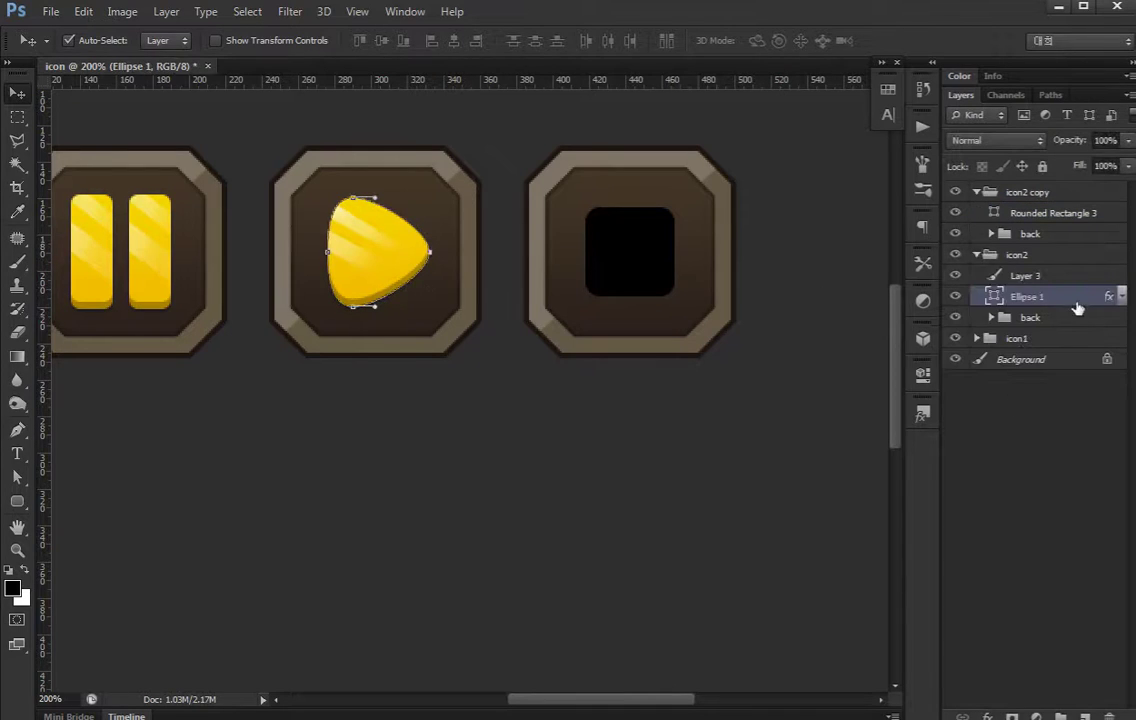
left_click_drag(1109, 301, 1055, 213)
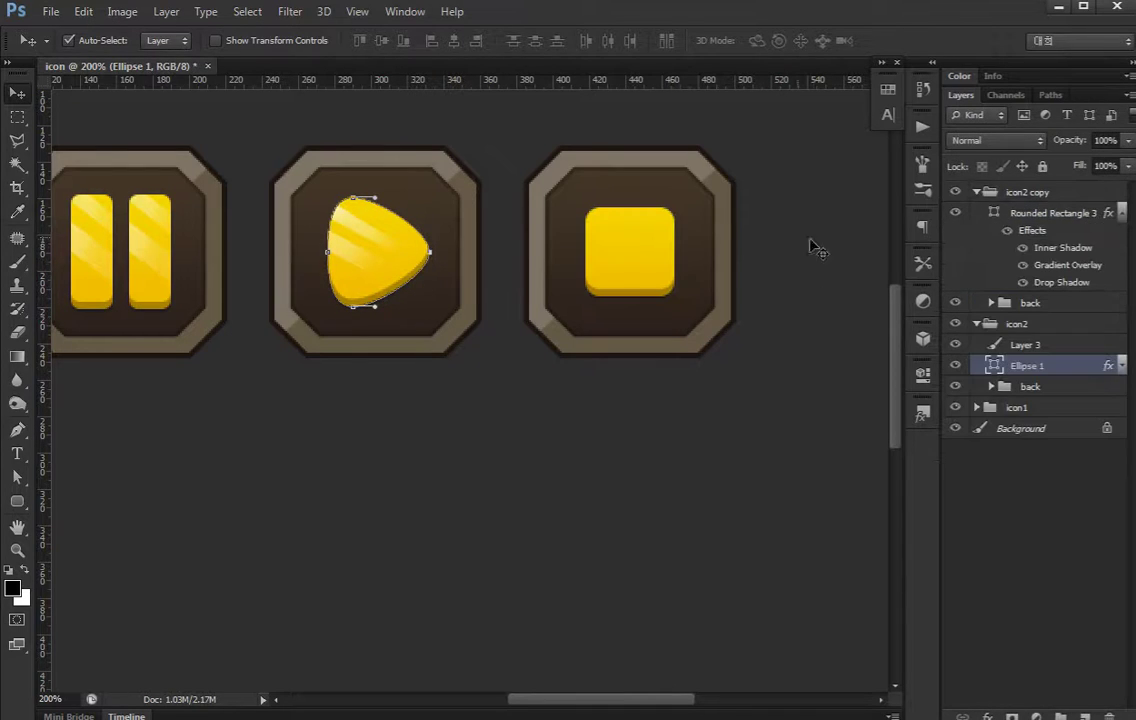
left_click(979, 192)
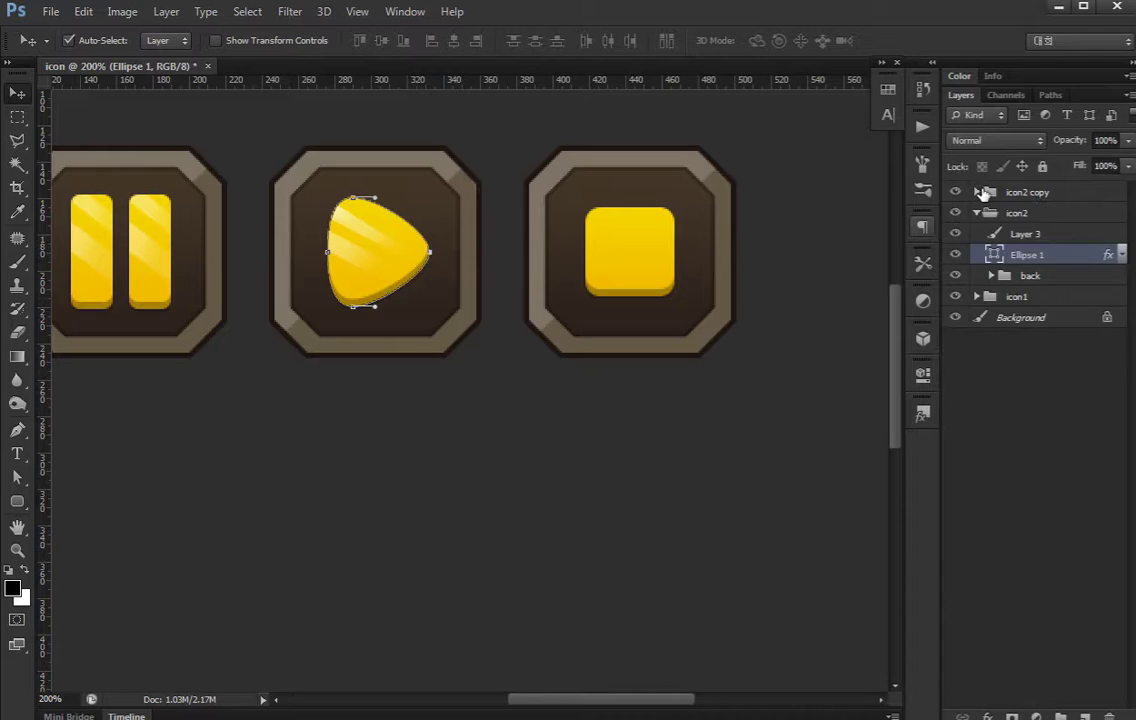
left_click(979, 192)
Rename the copied top group to icon3
double_click(1022, 192)
type("3")
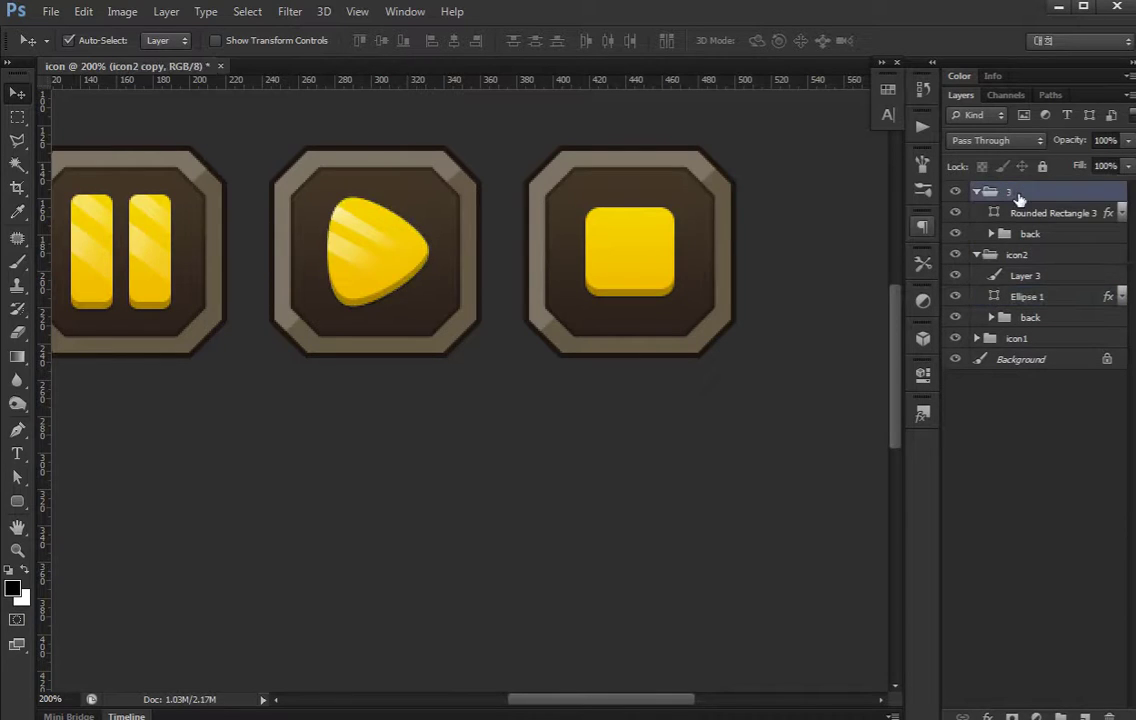
key("Return")
double_click(1010, 192)
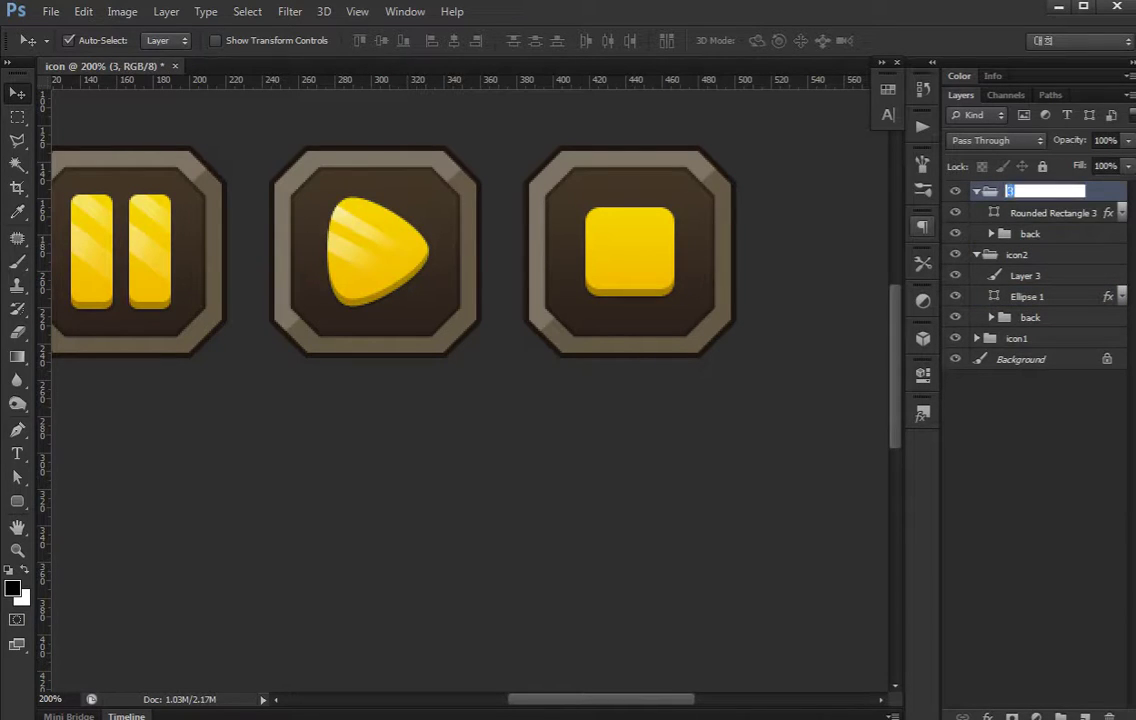
type("icon3")
key("Return")
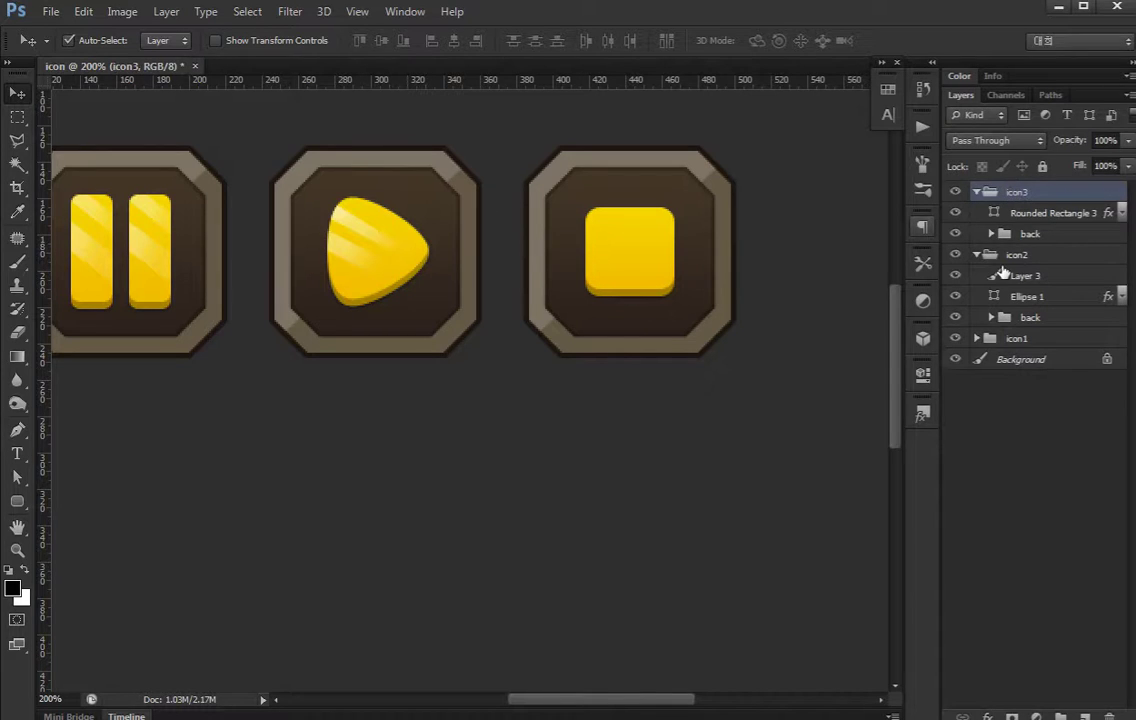
Duplicate the Layer 3 highlight streaks into icon3 and position them over the stop square
left_click(1000, 275)
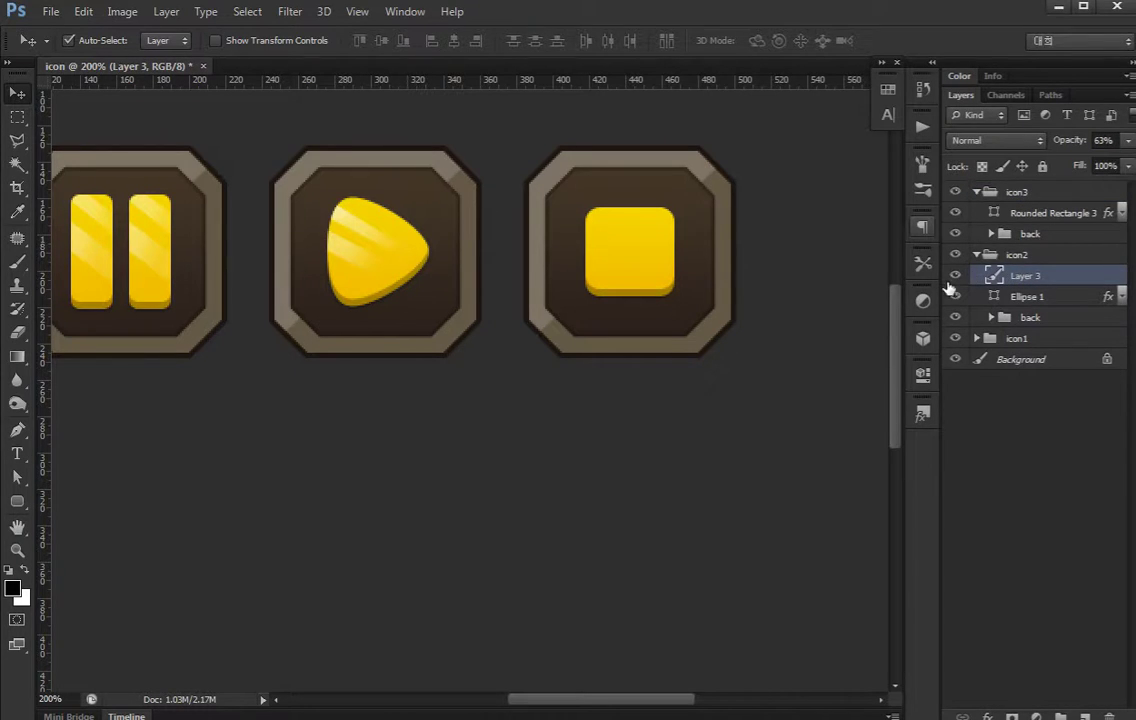
key("ctrl+j")
left_click_drag(360, 240, 648, 248)
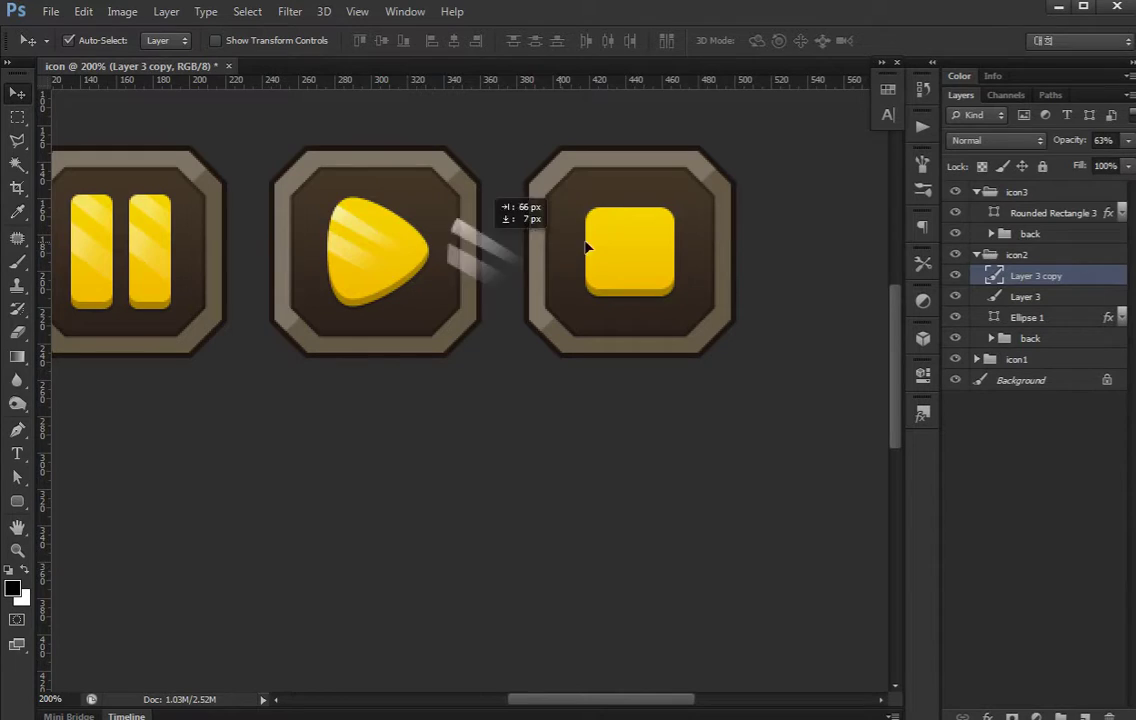
key("ctrl+bracketright")
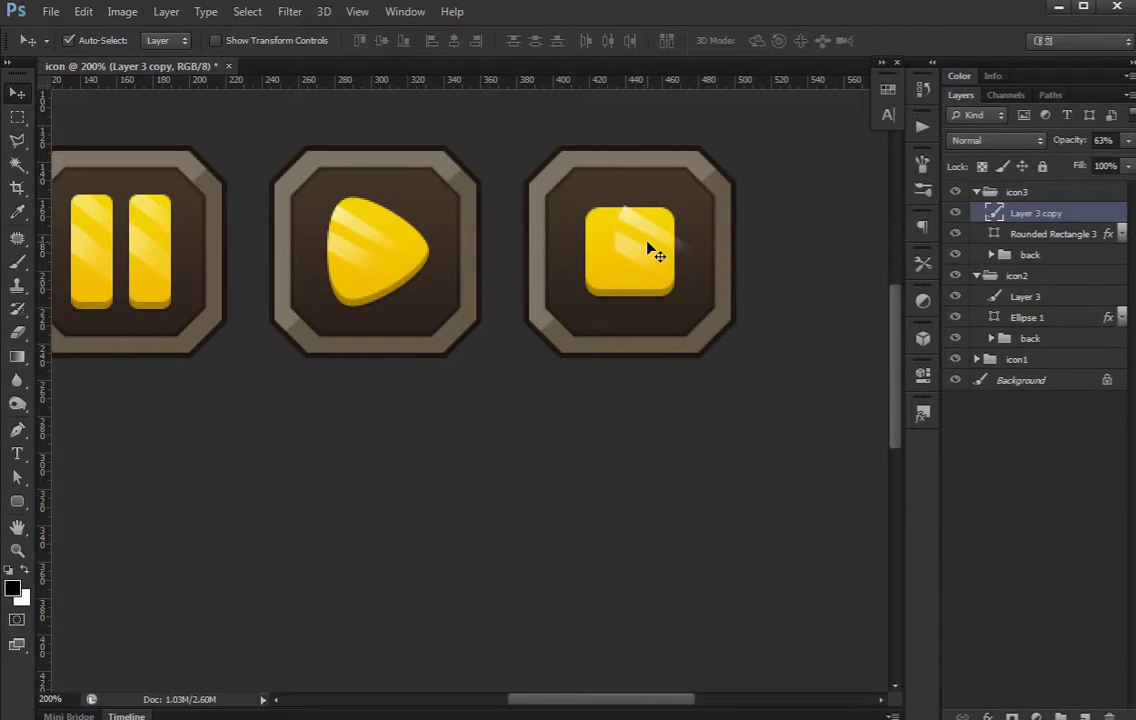
left_click_drag(641, 236, 614, 229)
key("Up")
key("Up")
key("Up")
Trim the copied streaks to the stop square's outline
left_click(996, 234, "ctrl")
key("ctrl+shift+i")
key("Delete")
key("ctrl+d")
left_click(998, 429)
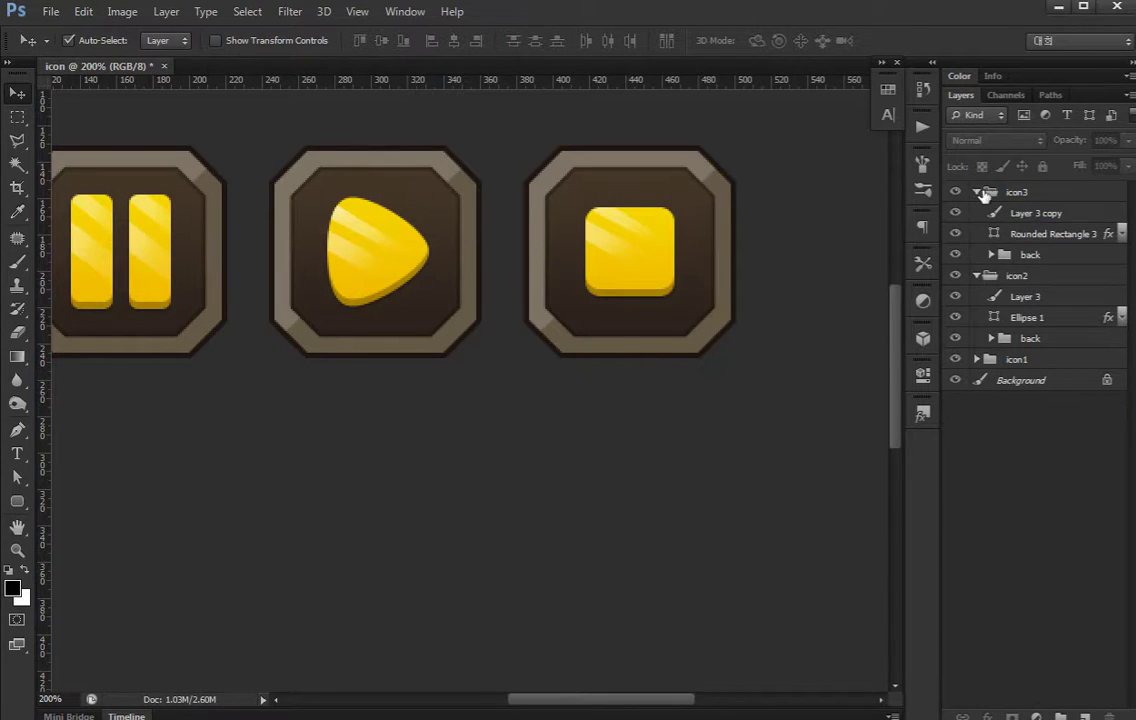
Collapse the icon groups and group icon1, icon2 and icon3 into Group 1
left_click(978, 192)
left_click(978, 213)
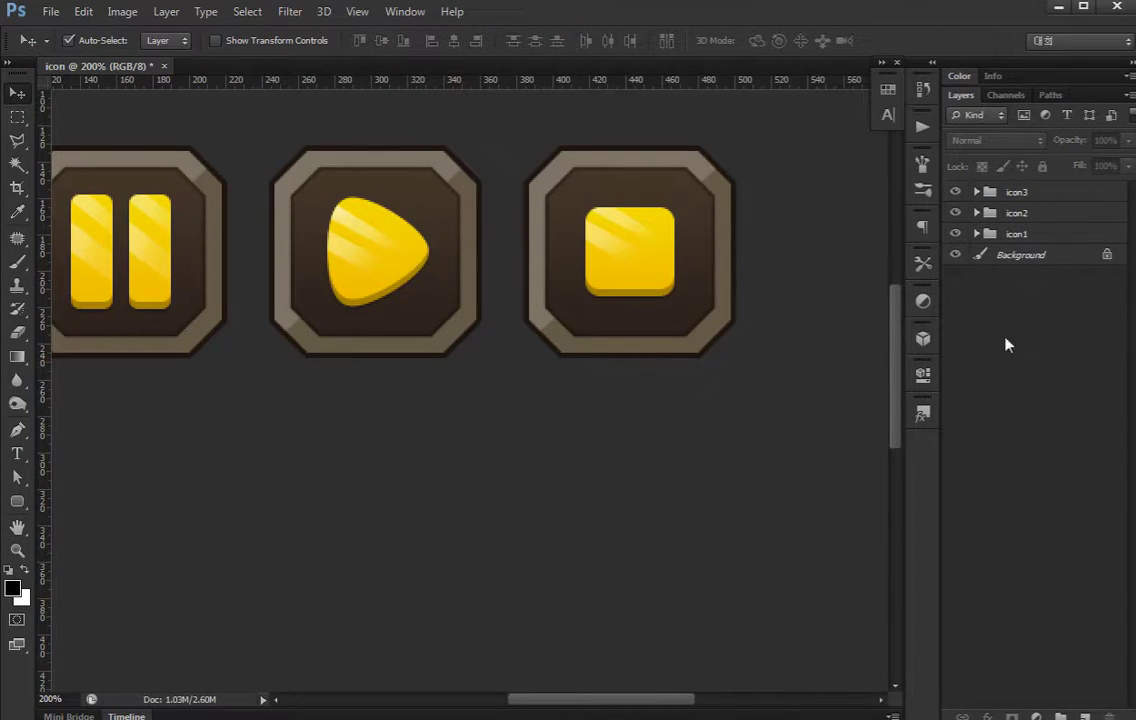
key("ctrl+minus")
key("ctrl+minus")
key("ctrl+plus")
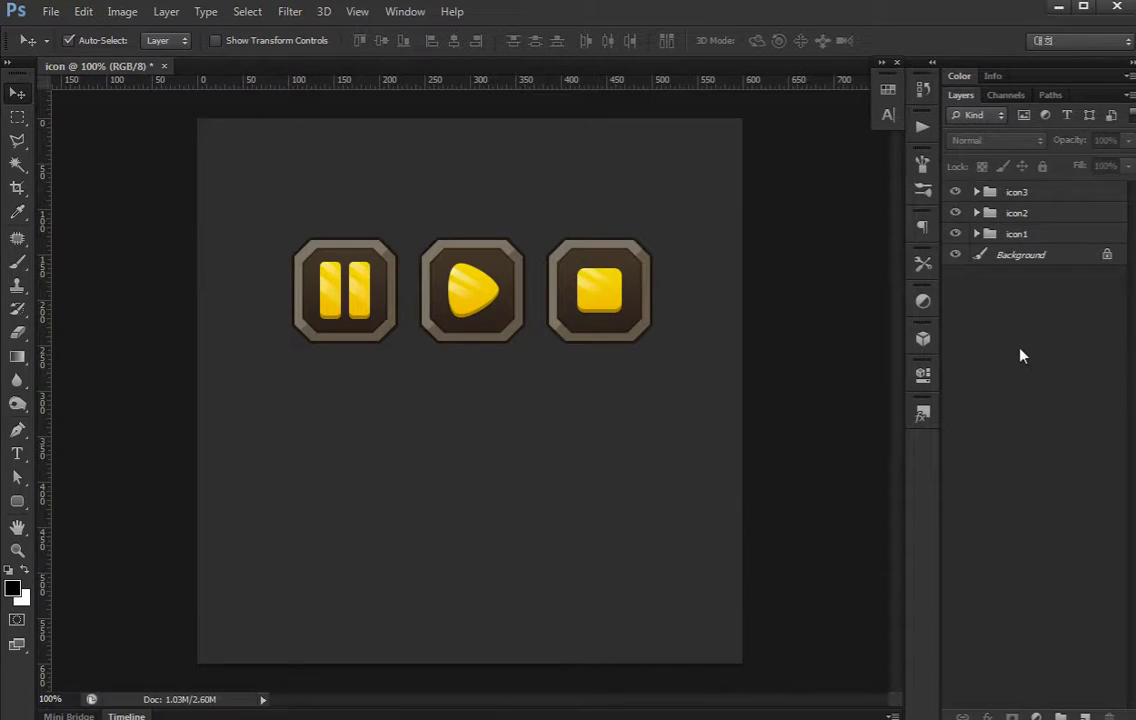
left_click(1018, 233)
left_click(1017, 193, "shift")
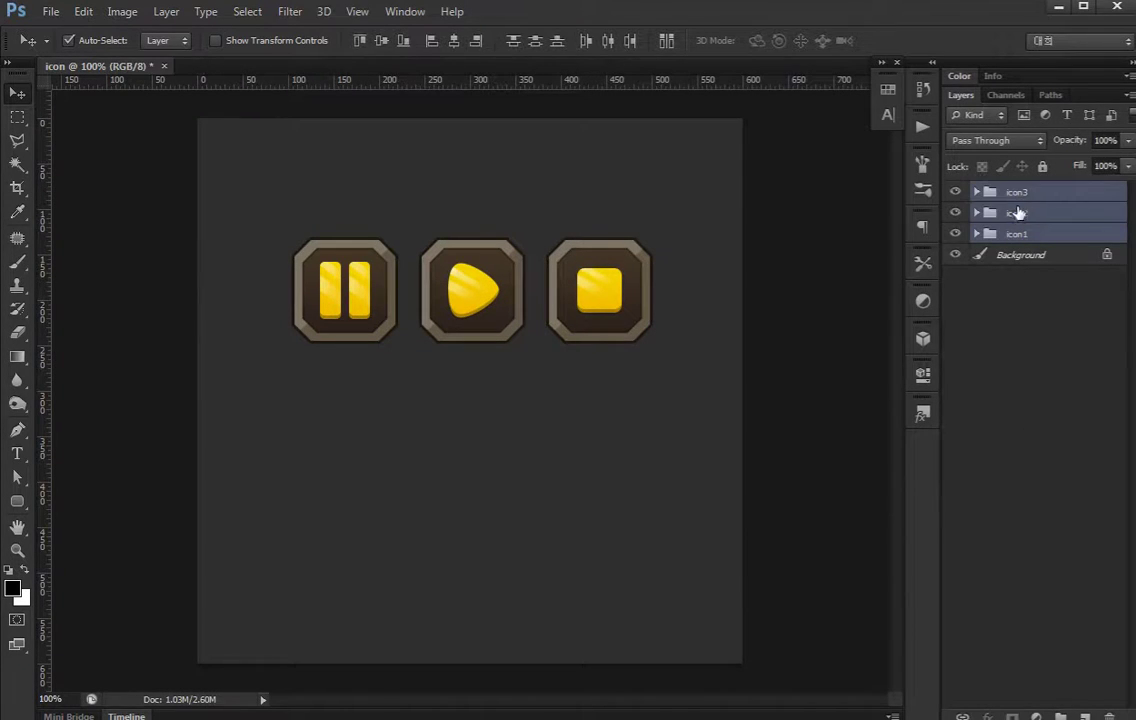
key("ctrl+g")
Add a drop shadow to Group 1: angle 90° without global light, distance 4, size 0
double_click(1060, 198)
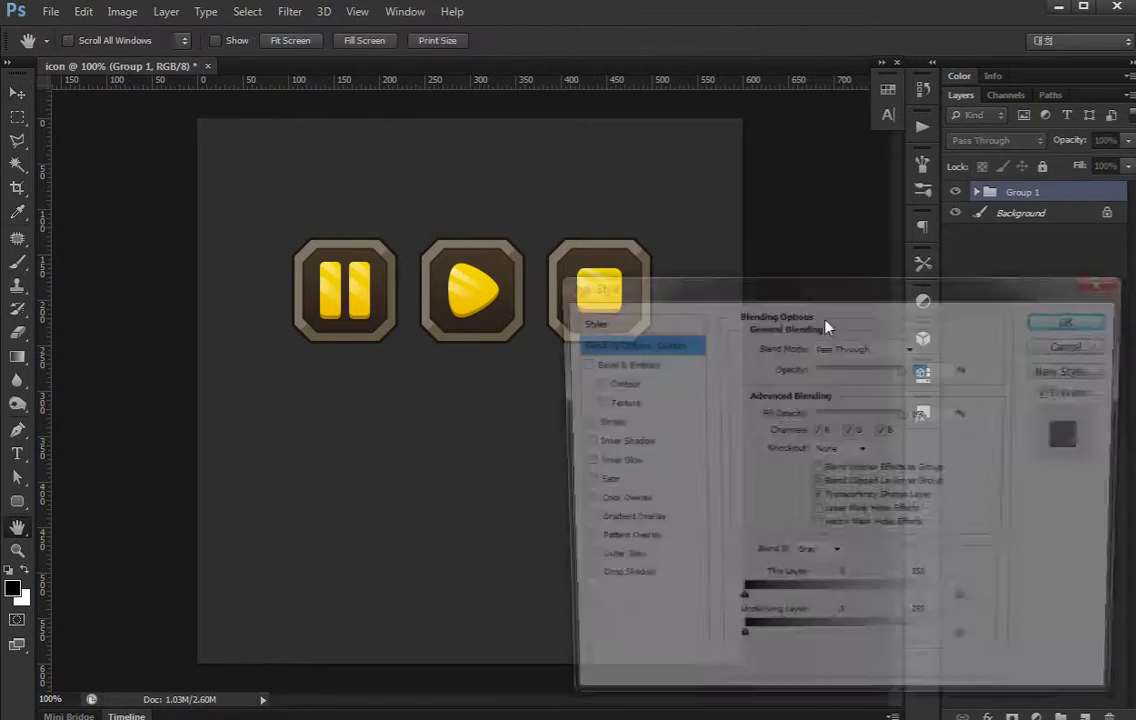
left_click(577, 583)
left_click(600, 584)
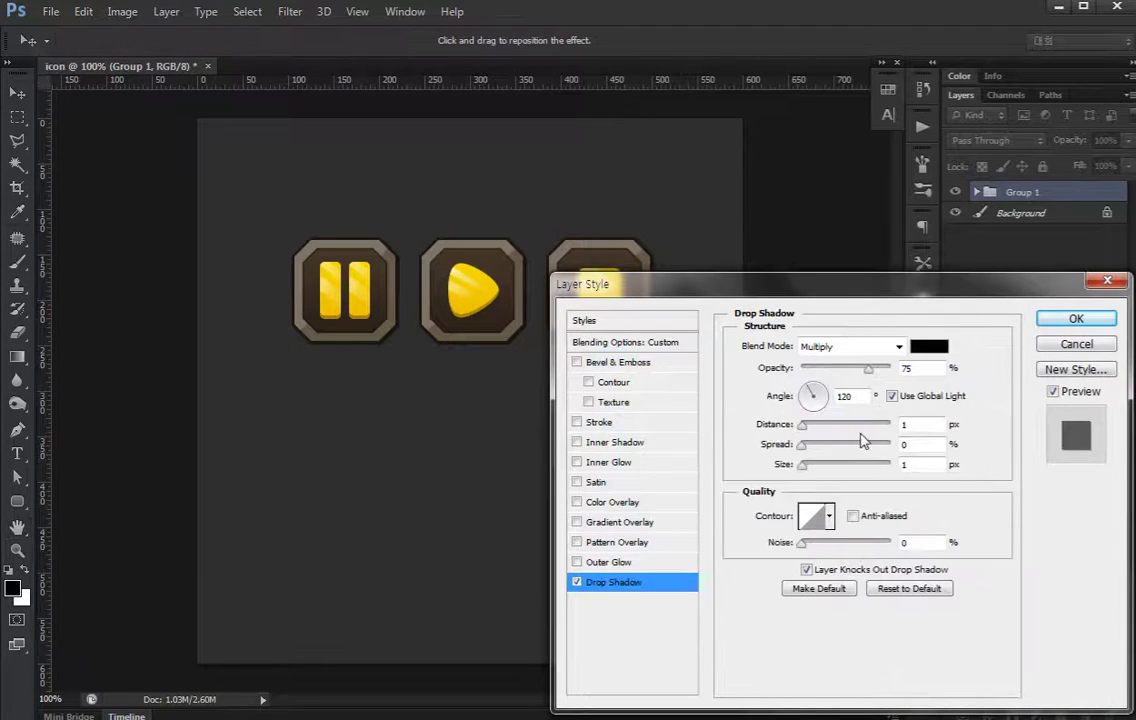
left_click(892, 396)
left_click_drag(812, 396, 815, 362)
left_click(921, 424)
type("4")
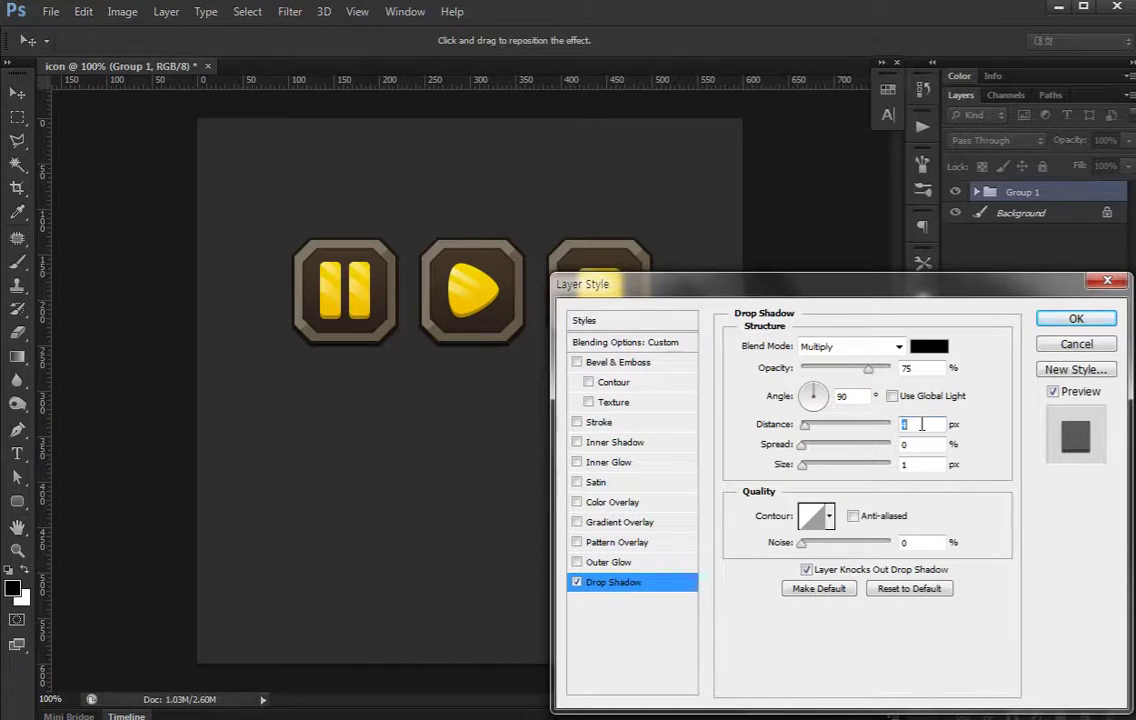
left_click(923, 464)
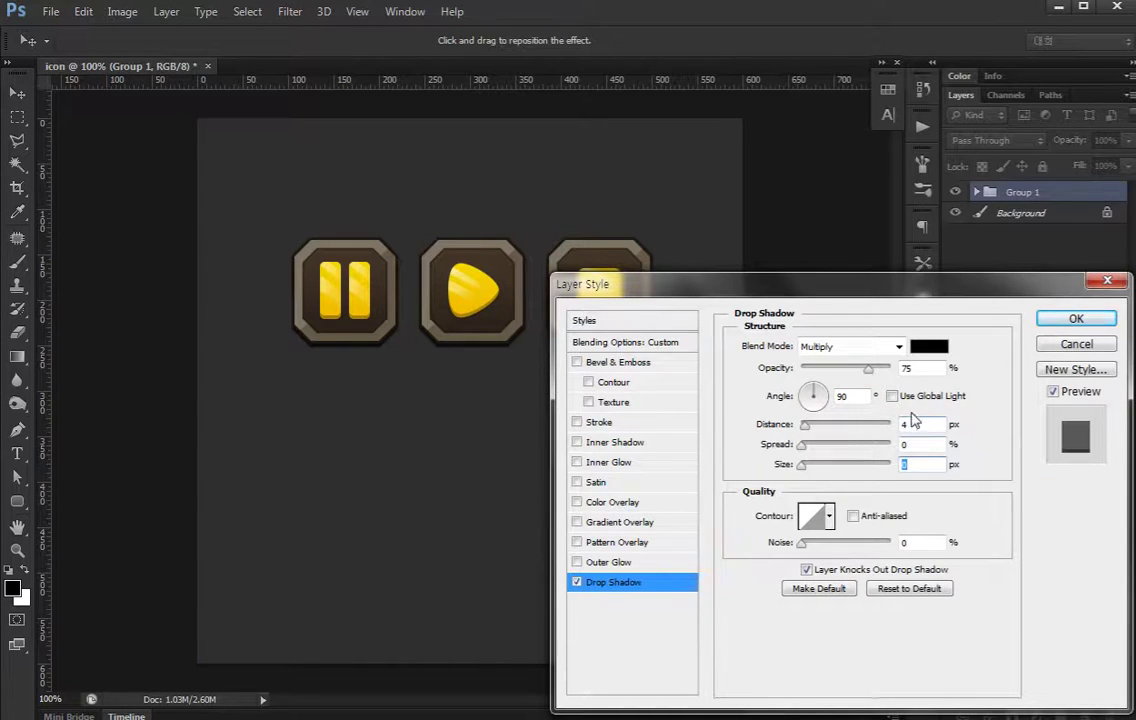
key("Up")
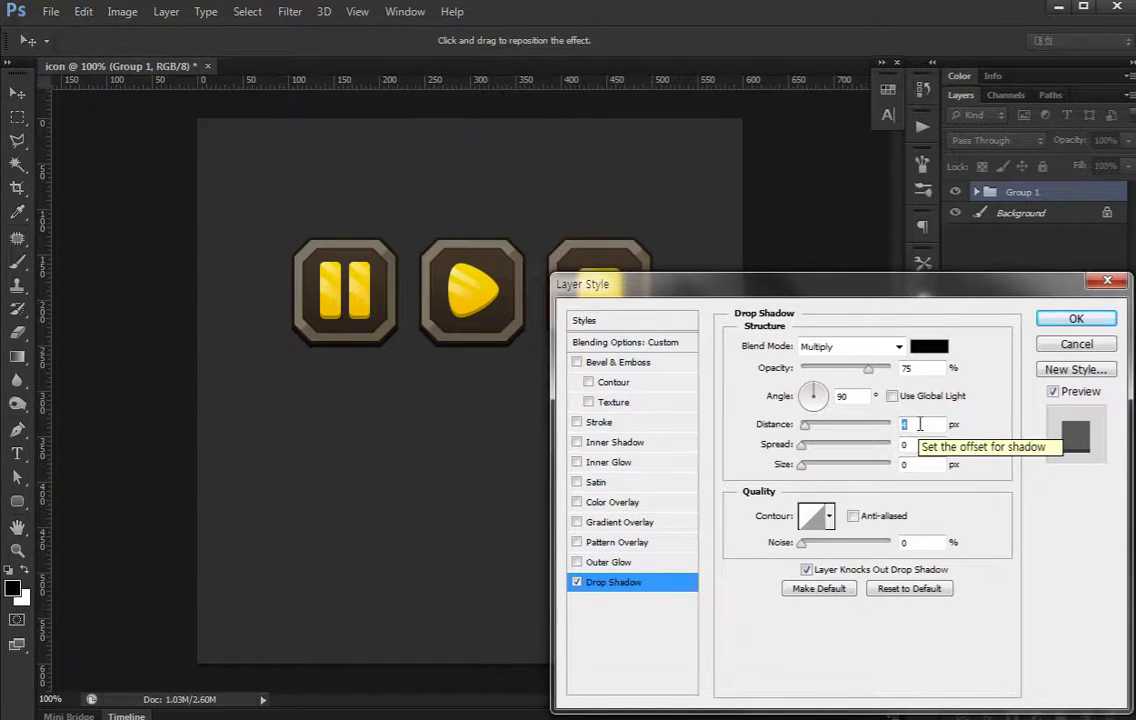
key("ctrl+plus")
key("Return")
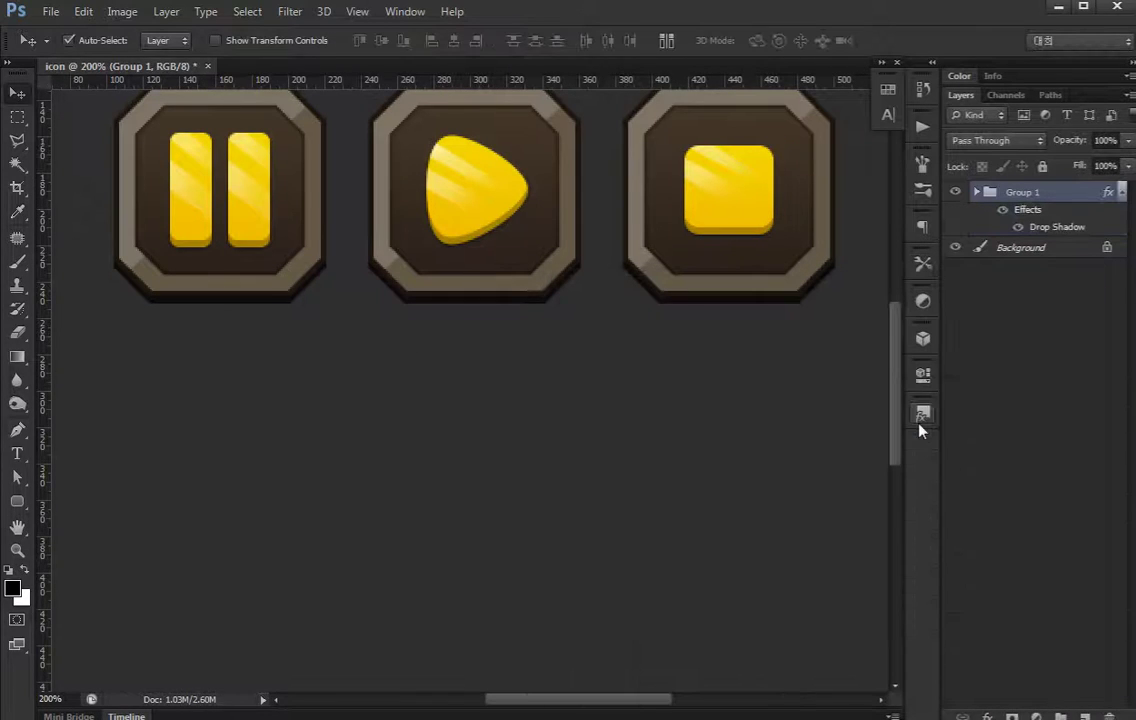
Set the drop shadow to Normal blend, 100% opacity and dark brown 1d1510
key("ctrl+plus")
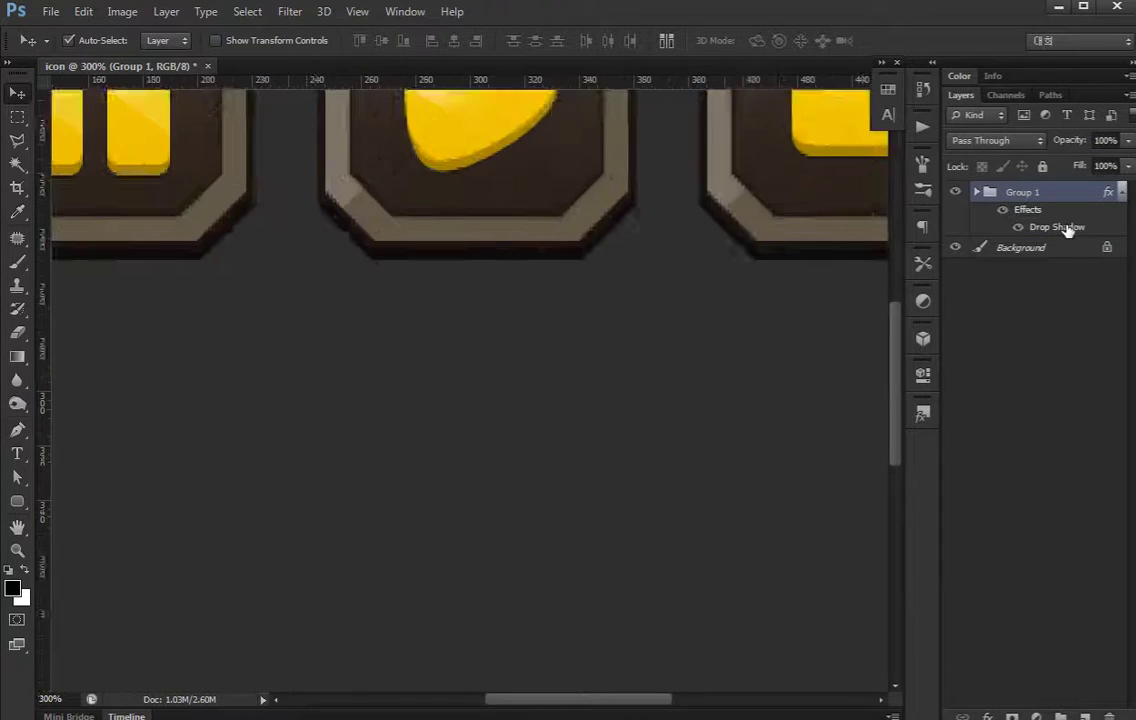
key("ctrl+plus")
key("ctrl+plus")
scroll(715, 357, "up", 2)
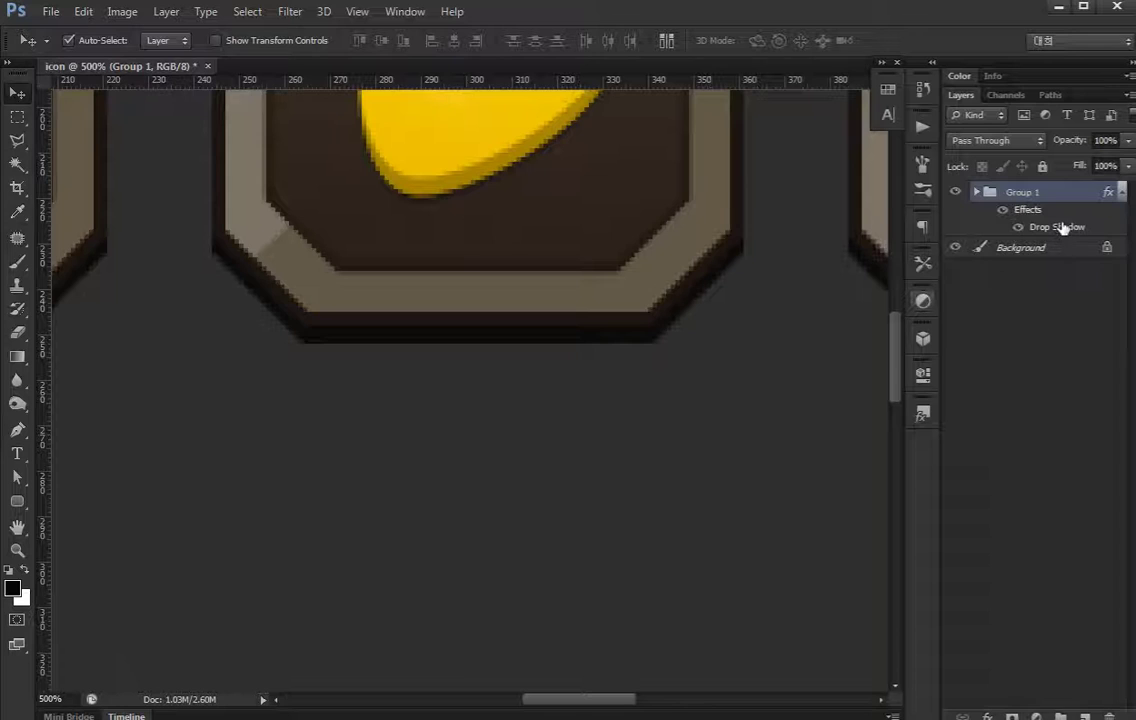
double_click(1062, 228)
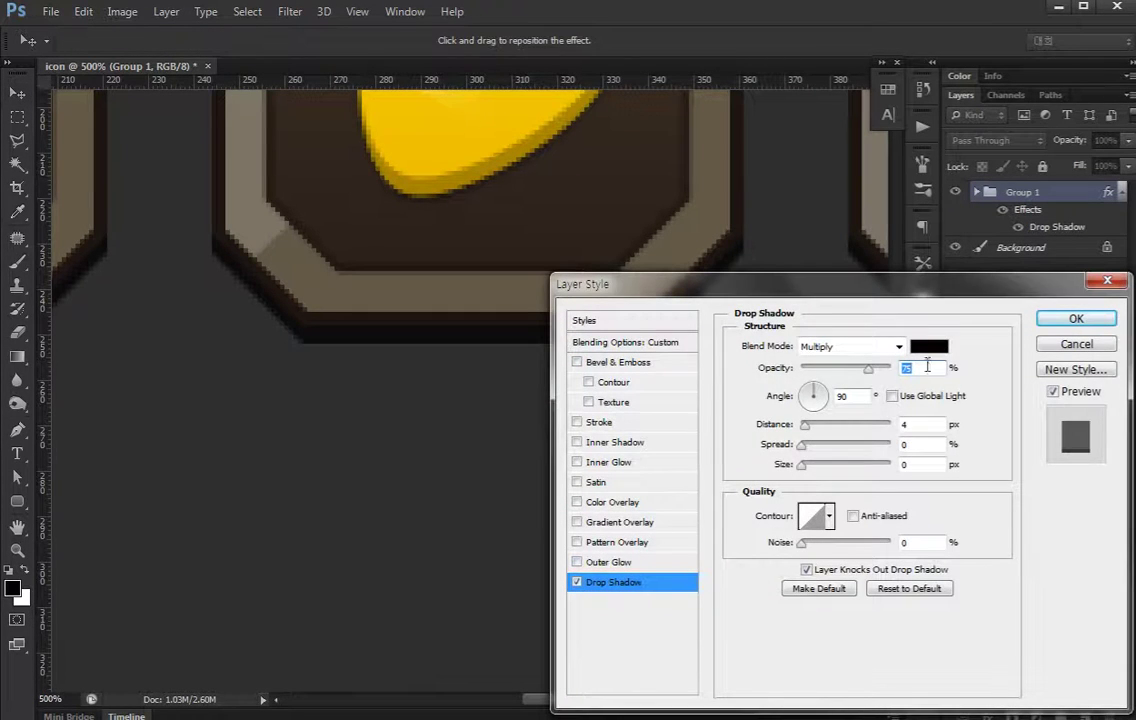
left_click(876, 350)
left_click(862, 376)
left_click_drag(869, 368, 905, 368)
left_click(938, 348)
left_click(370, 312)
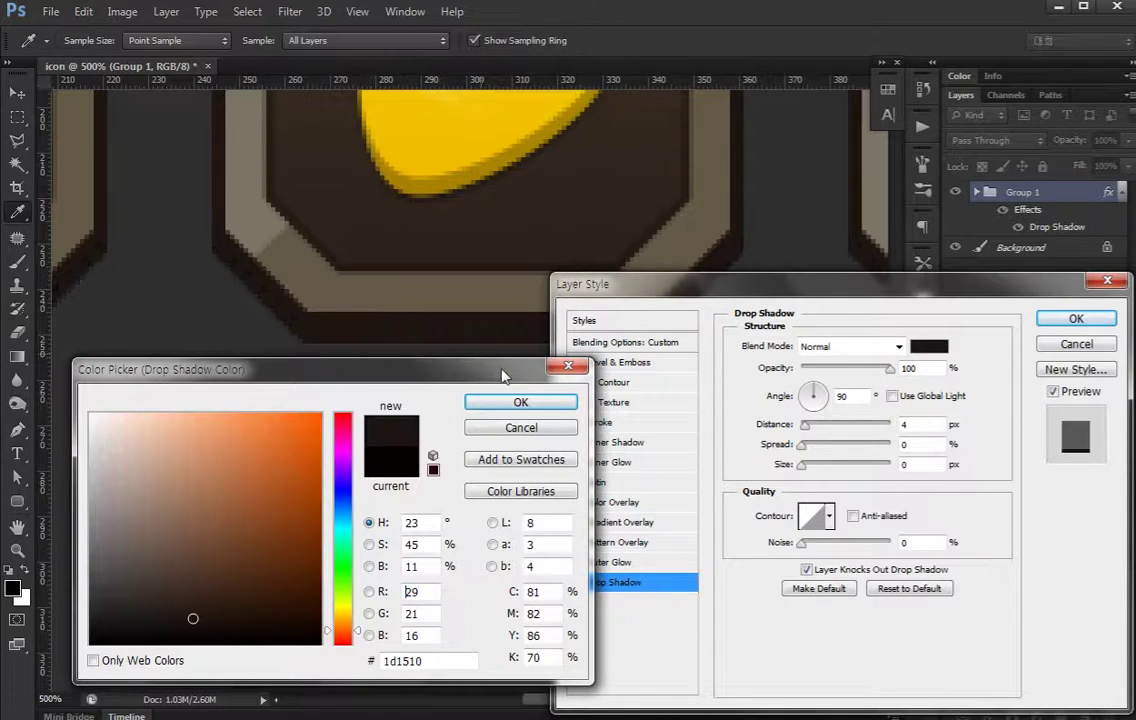
left_click(521, 403)
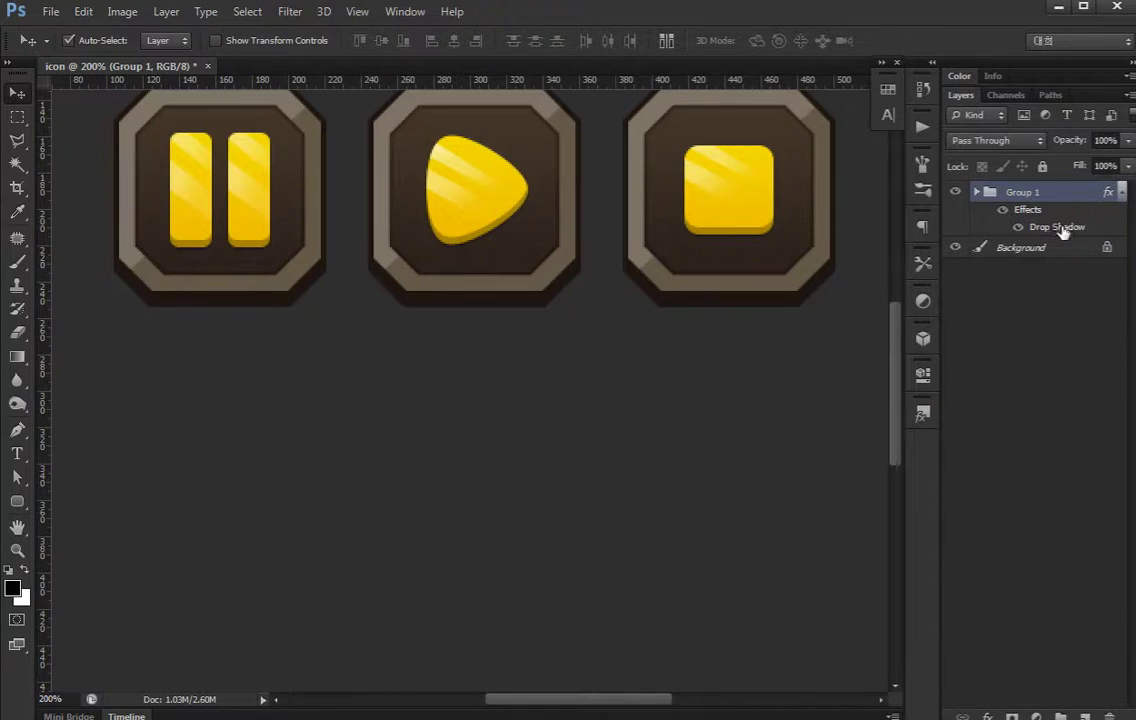
left_click(1062, 330)
key("ctrl+1")
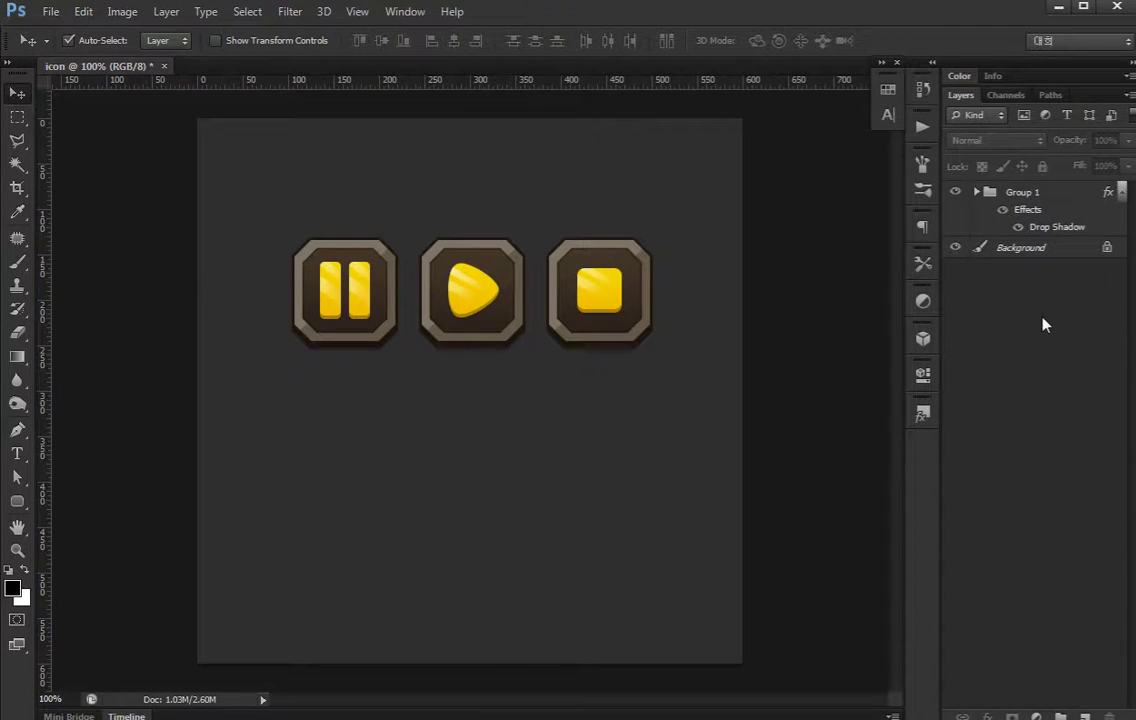
Convert the locked Background into an editable Layer 0
left_click(1122, 191)
left_click(1068, 214)
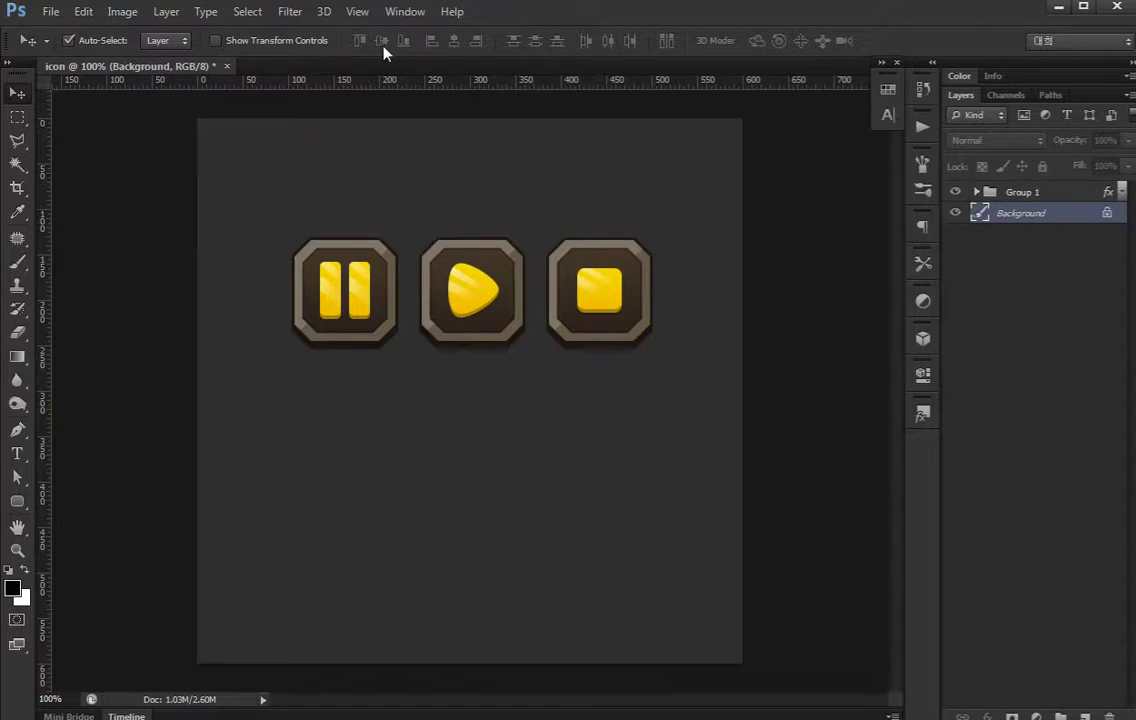
double_click(1061, 214)
key("Return")
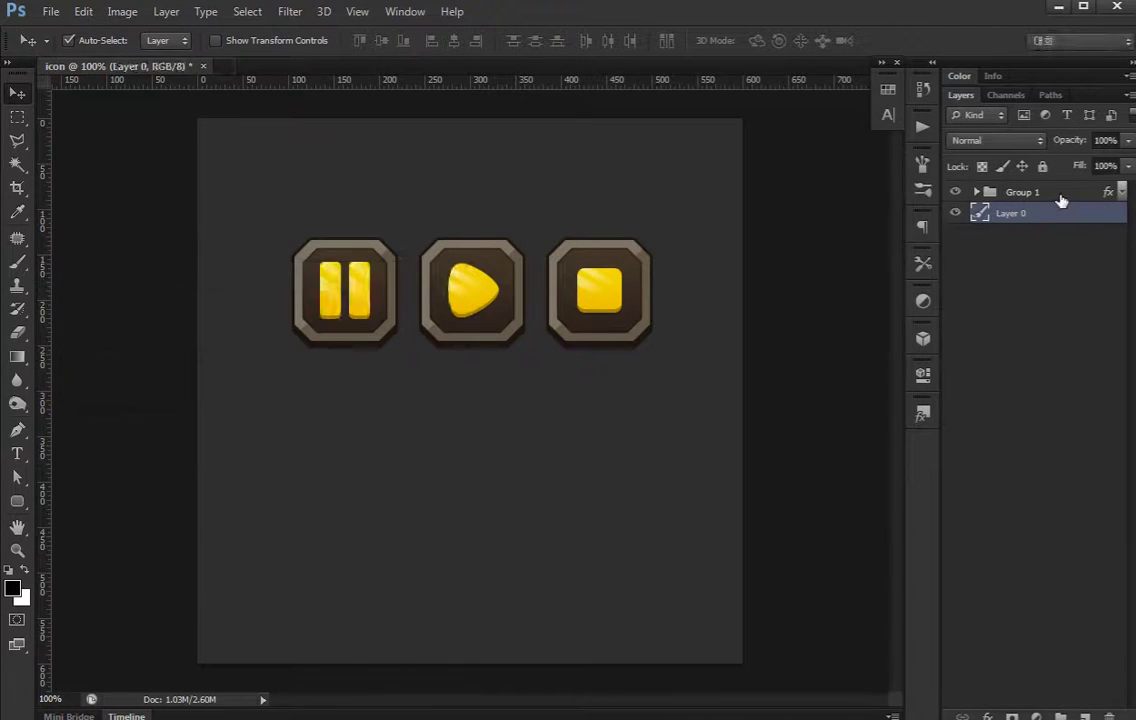
Align Group 1 to Layer 0's horizontal and vertical centres, then inspect at 200%
left_click(1055, 192, "shift")
left_click(453, 40)
left_click(381, 40)
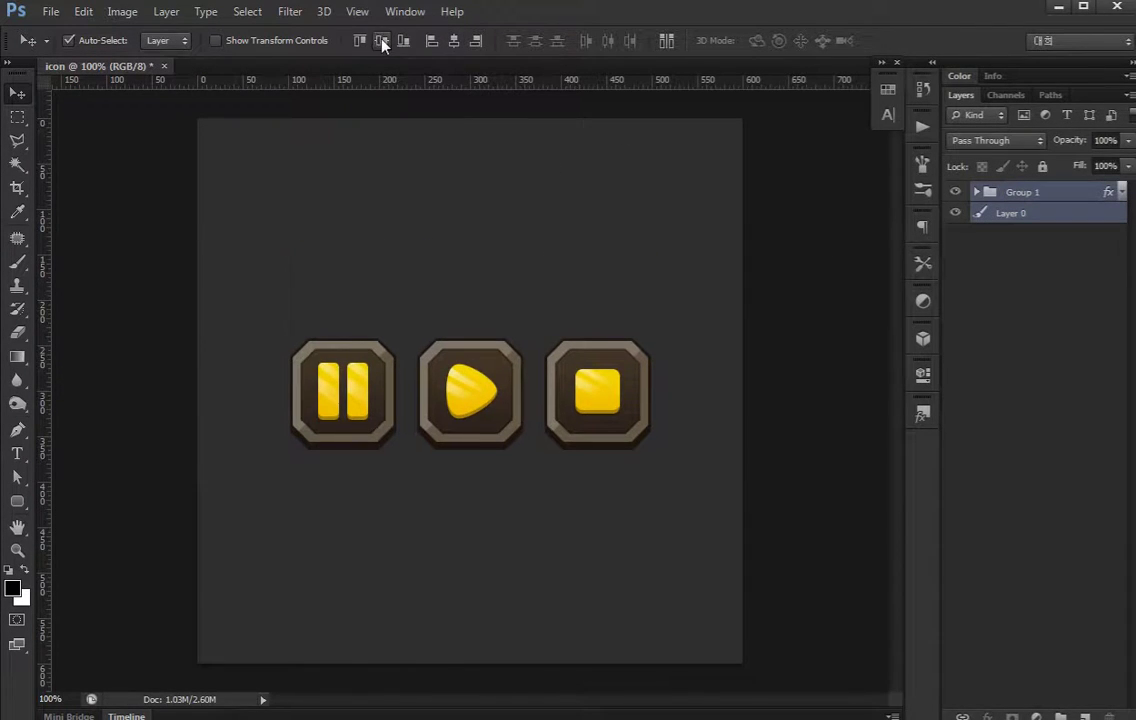
left_click(960, 385)
key("ctrl+plus")
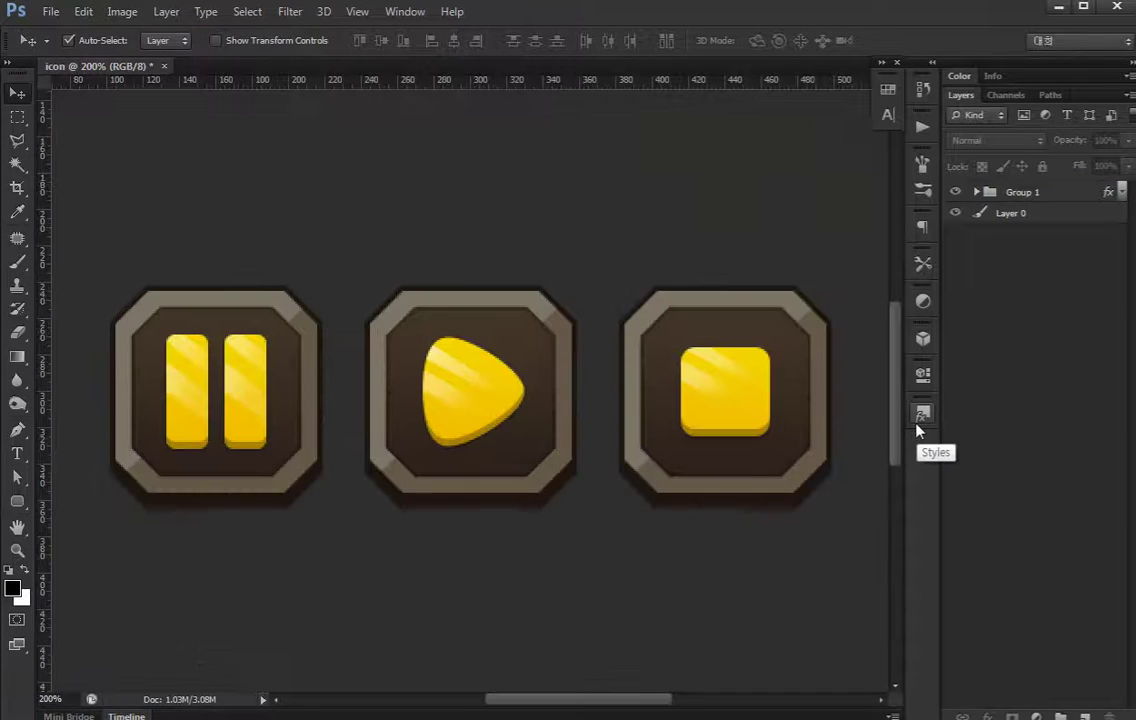
left_click_drag(672, 421, 672, 410)
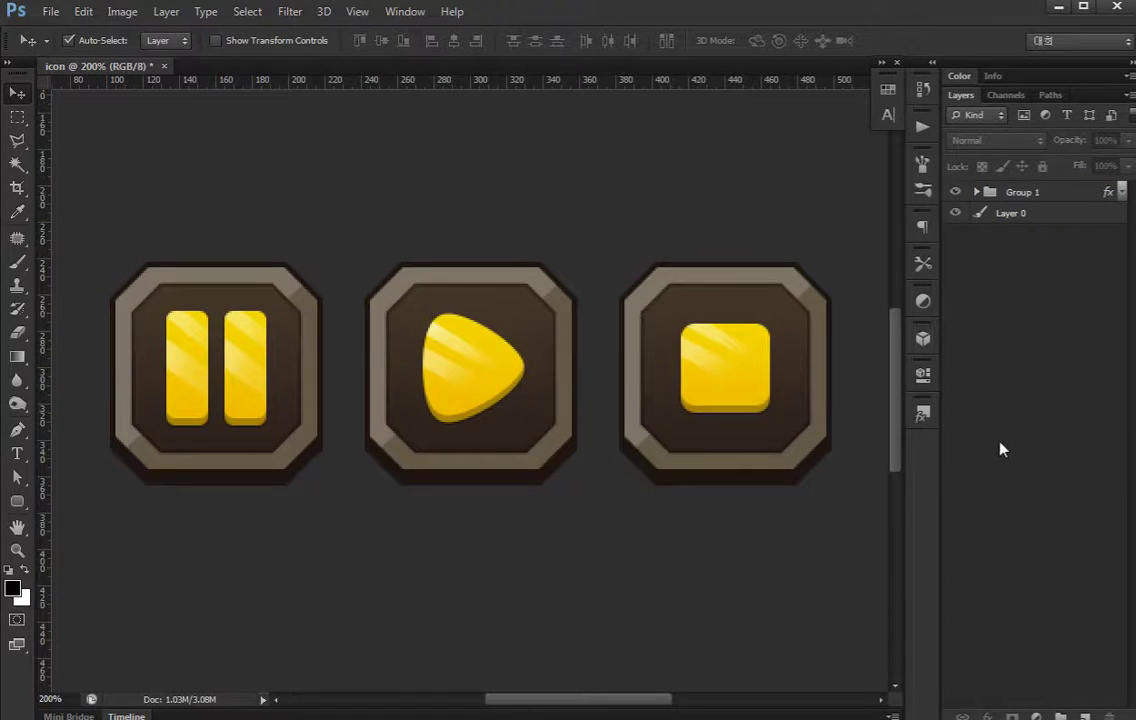